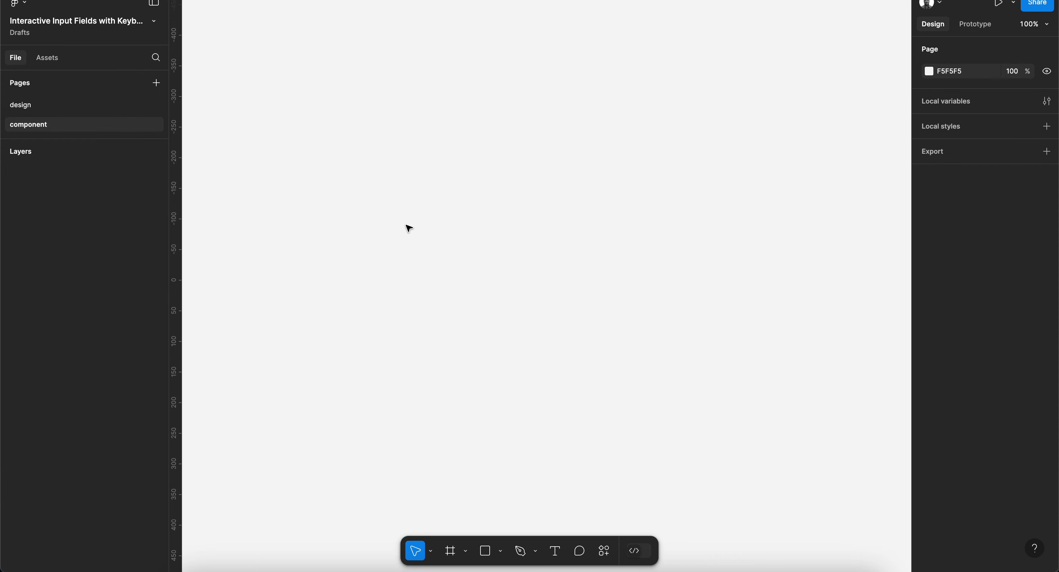
# Add a text layer reading "enter text" on the empty component page.
pyautogui.press('t')
pyautogui.click(386, 200)
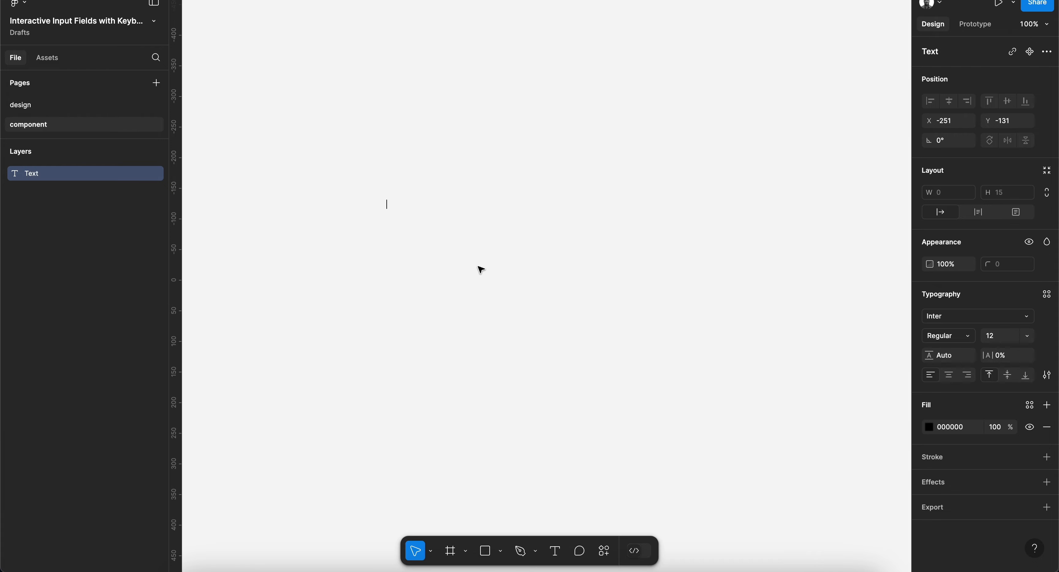
pyautogui.write('enter text')
pyautogui.press('Escape')
pyautogui.scroll(3, 372, 251)
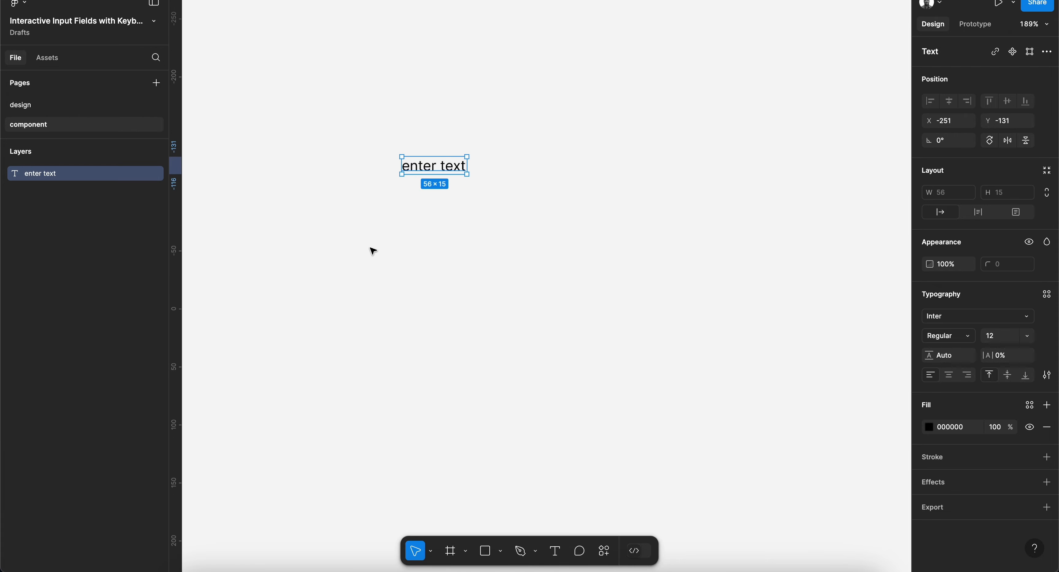
# Wrap the "enter text" layer in an auto layout frame 325 wide, with its content aligned left and vertically centred.
pyautogui.hotkey('shift', 'a')
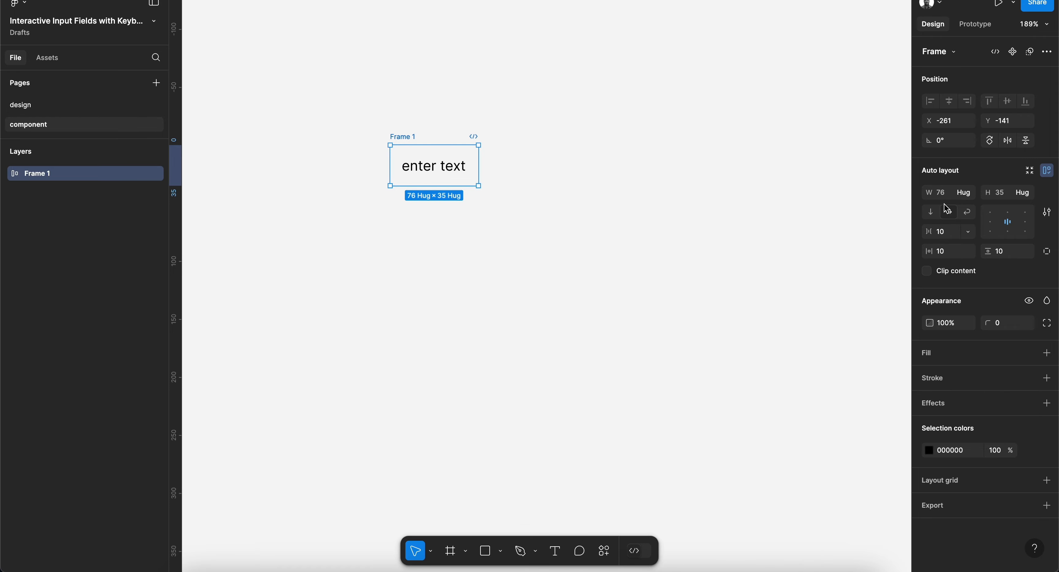
pyautogui.click(951, 196)
pyautogui.write('325')
pyautogui.press('Return')
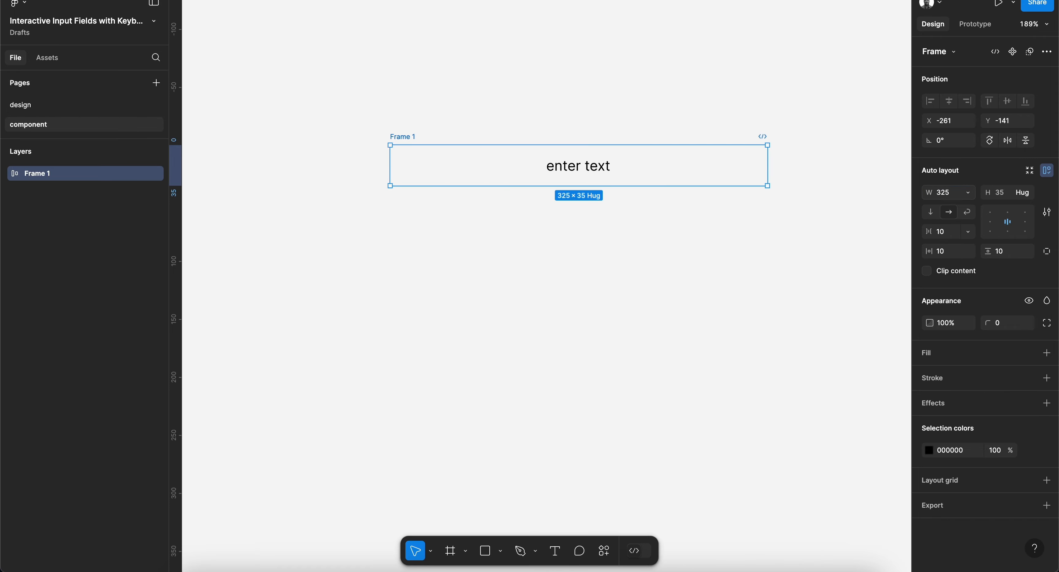
pyautogui.click(988, 223)
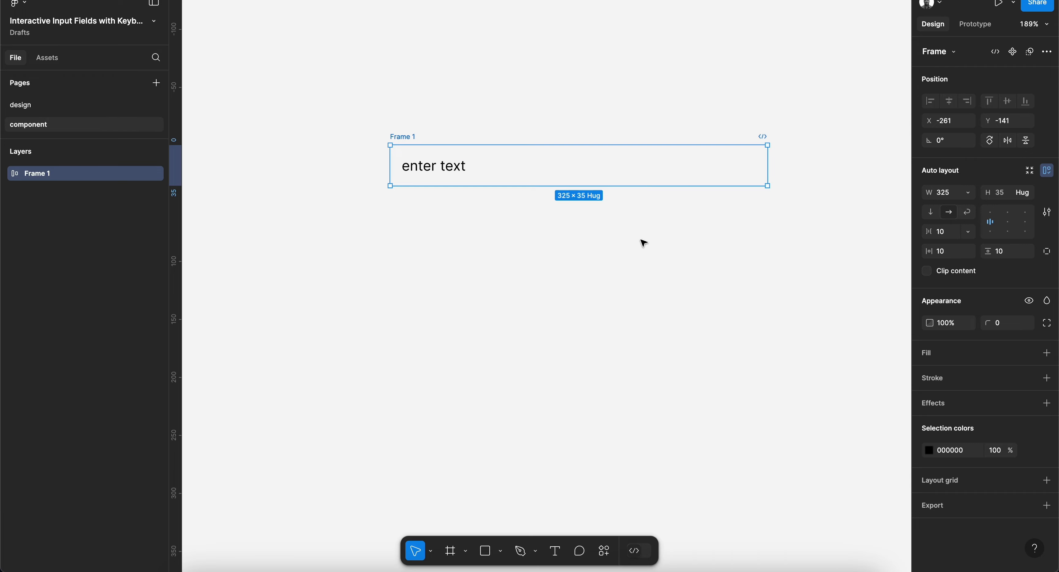
# Give the input frame a corner radius of 4 and a Gray 6 fill.
pyautogui.write('4')
pyautogui.press('Return')
pyautogui.click(1027, 352)
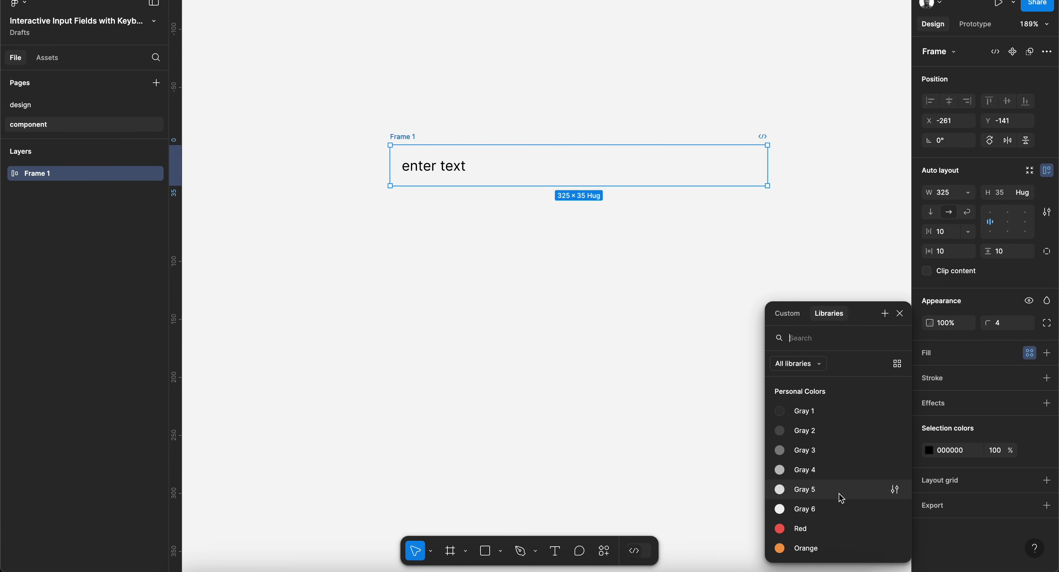
pyautogui.click(1003, 424)
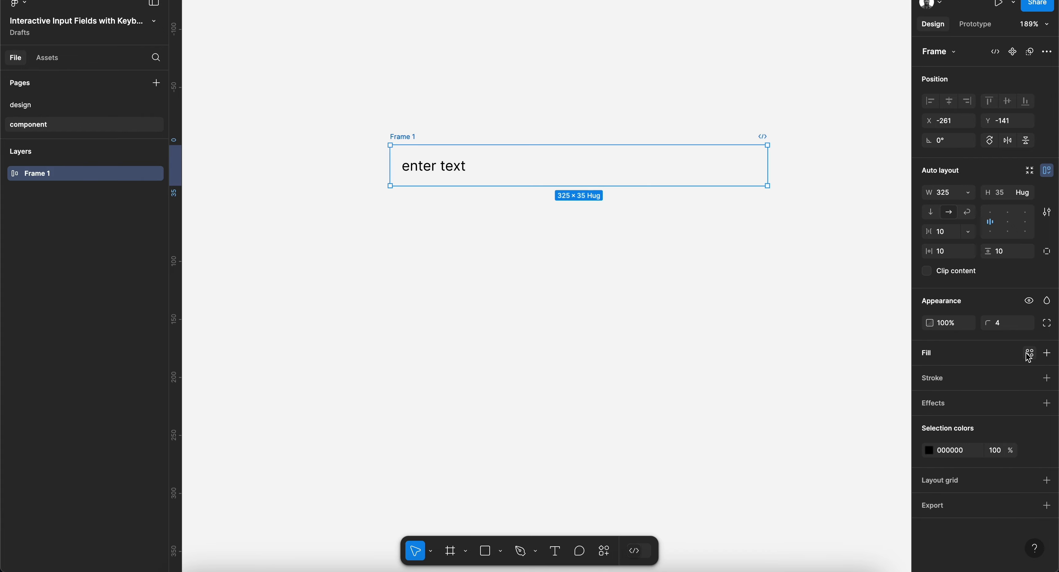
pyautogui.click(1029, 353)
pyautogui.click(810, 516)
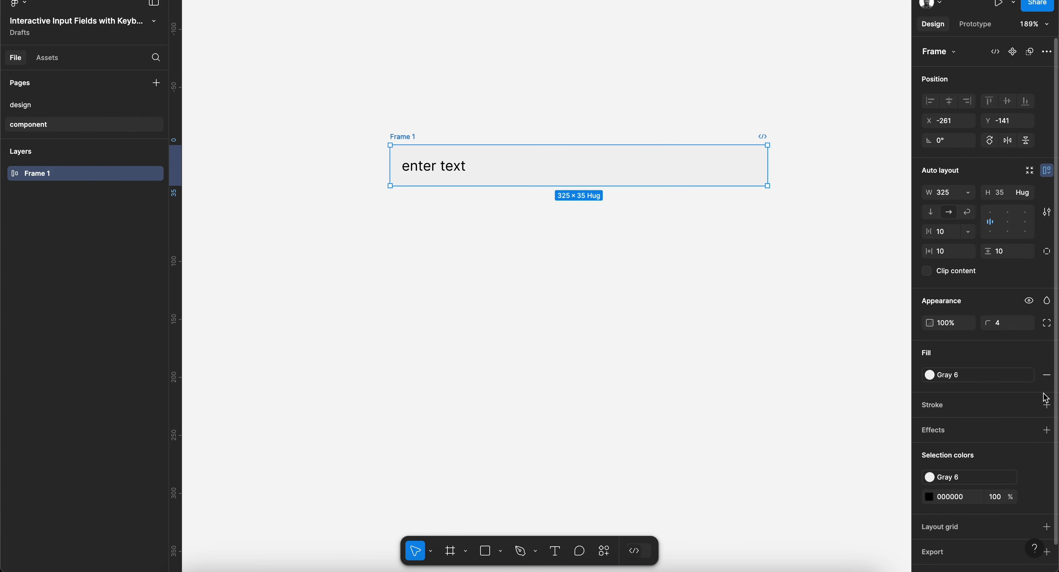
# Add a Gray 5 stroke to the input frame.
pyautogui.click(1028, 405)
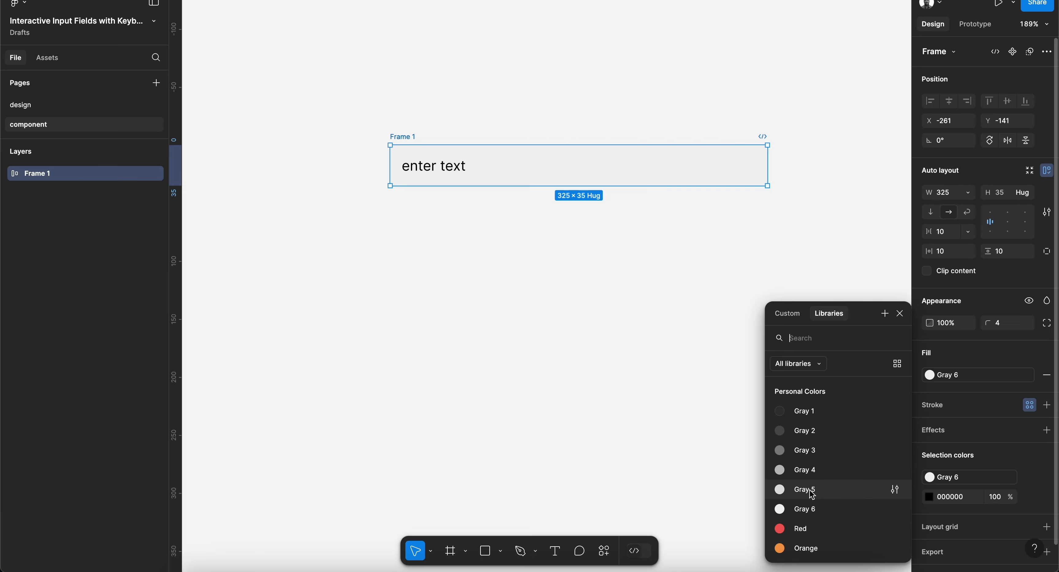
pyautogui.click(812, 477)
pyautogui.click(579, 266)
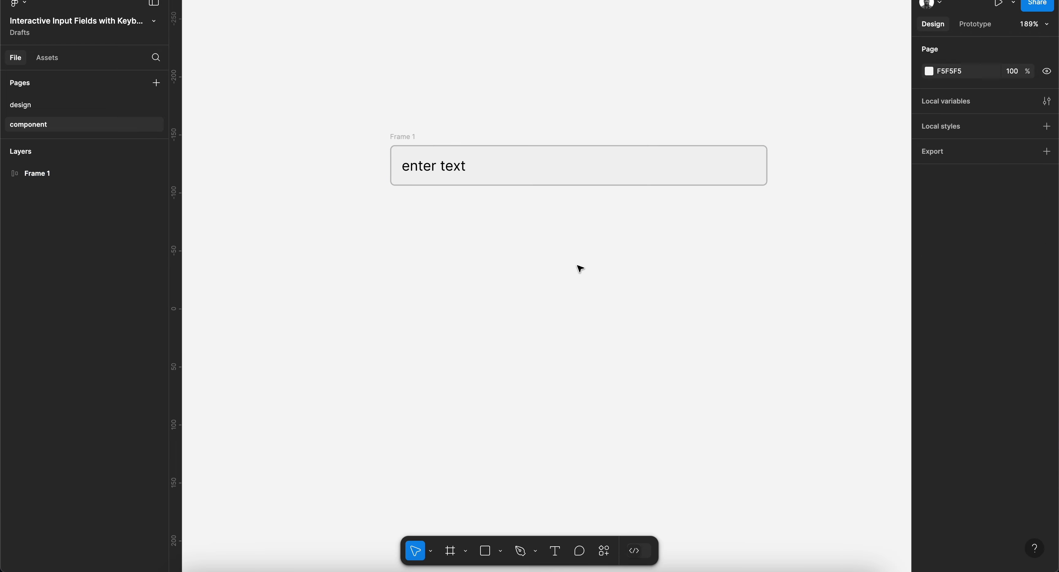
pyautogui.click(391, 150)
pyautogui.click(959, 432)
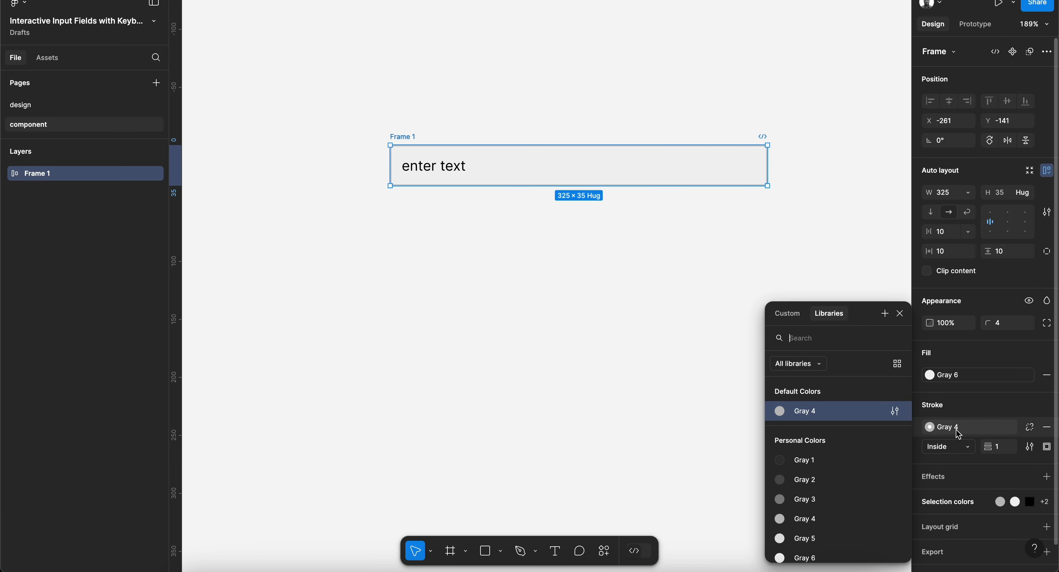
pyautogui.scroll(-2, 814, 522)
pyautogui.click(812, 521)
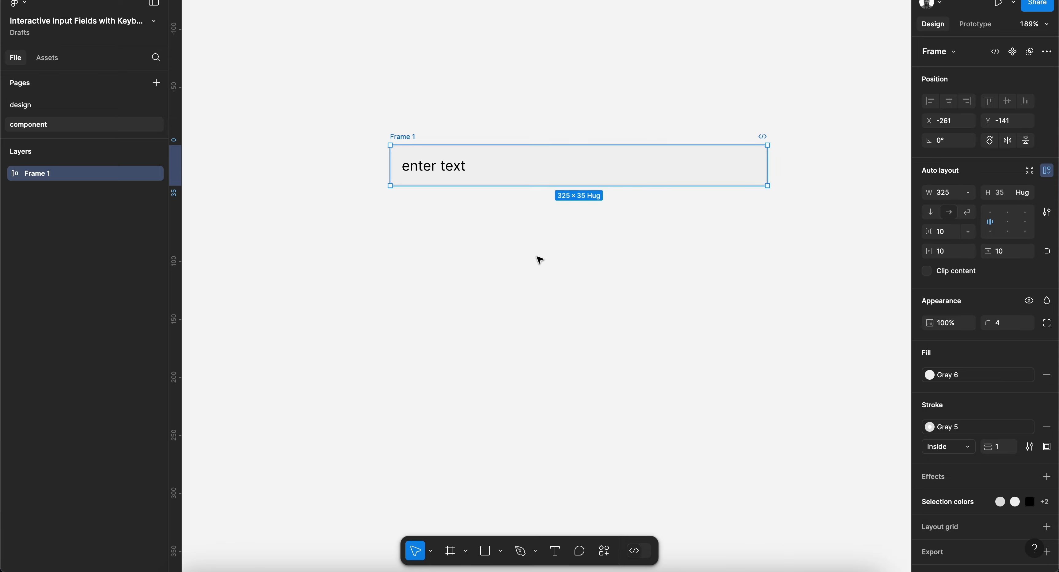
pyautogui.click(539, 261)
# Colour the "enter text" placeholder with the Gray 3 style.
pyautogui.hscroll(3, 539, 264)
pyautogui.scroll(1, 539, 264)
pyautogui.click(368, 193)
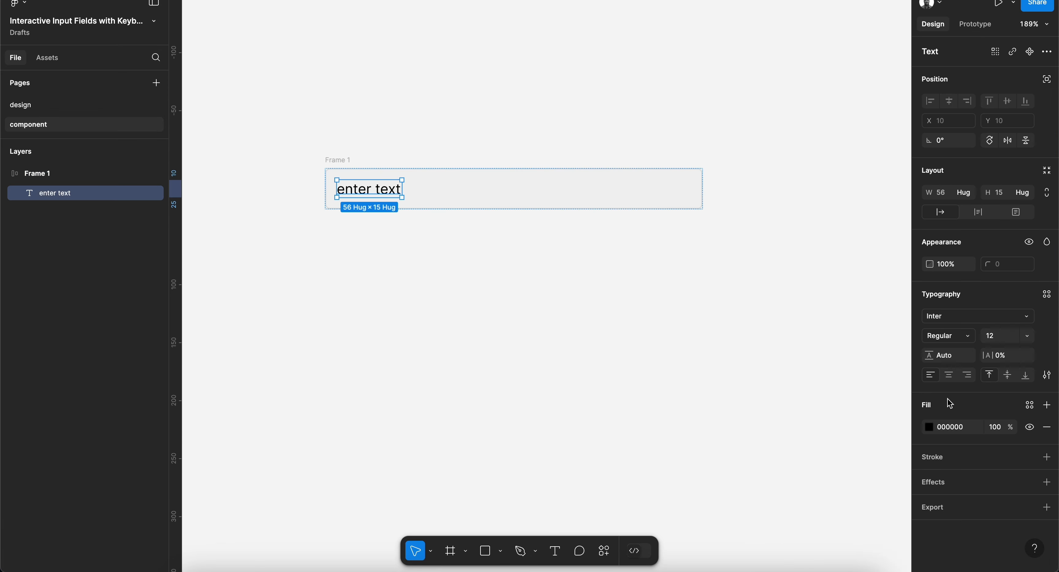
pyautogui.click(1028, 406)
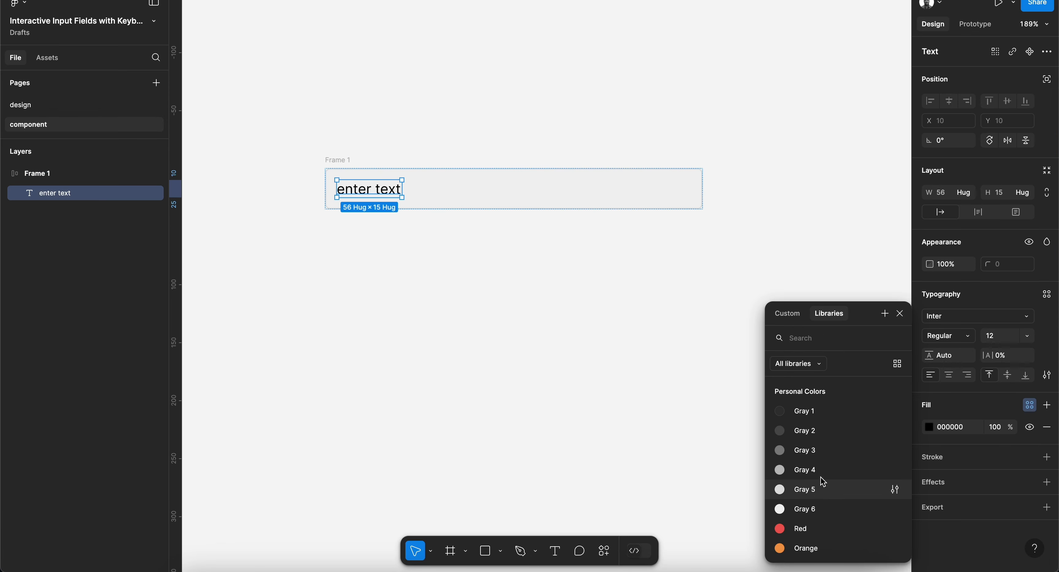
pyautogui.click(806, 453)
pyautogui.click(454, 288)
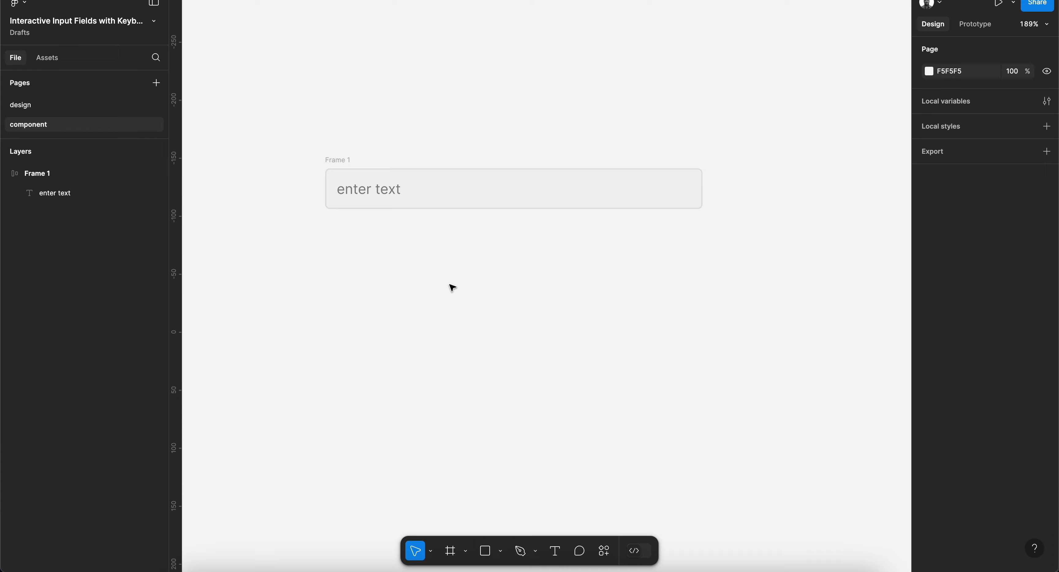
# Set the placeholder text's font size to 14.
pyautogui.click(356, 161)
pyautogui.click(371, 194)
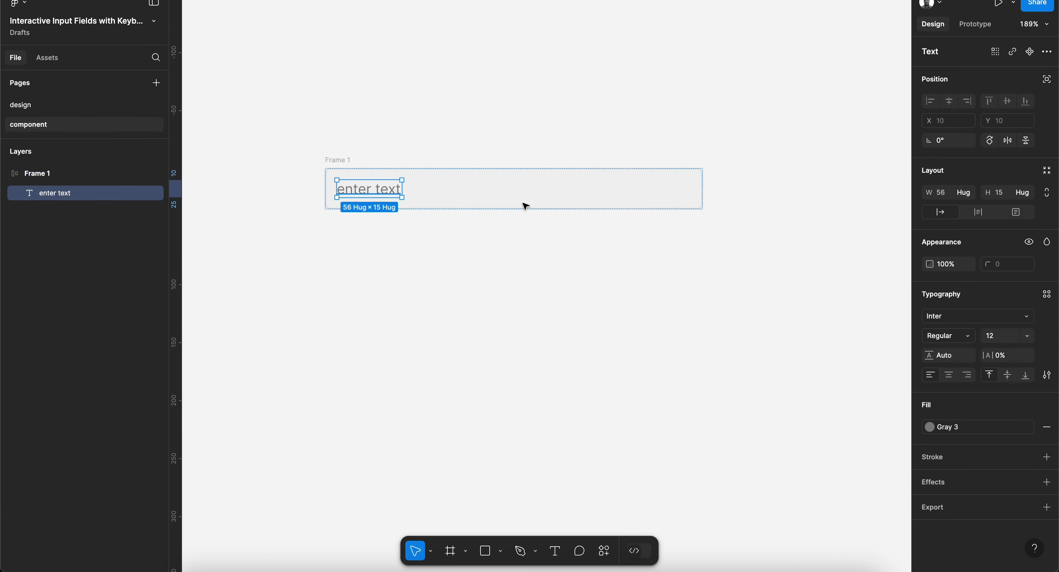
pyautogui.click(994, 337)
pyautogui.write('14')
pyautogui.press('Return')
pyautogui.click(324, 119)
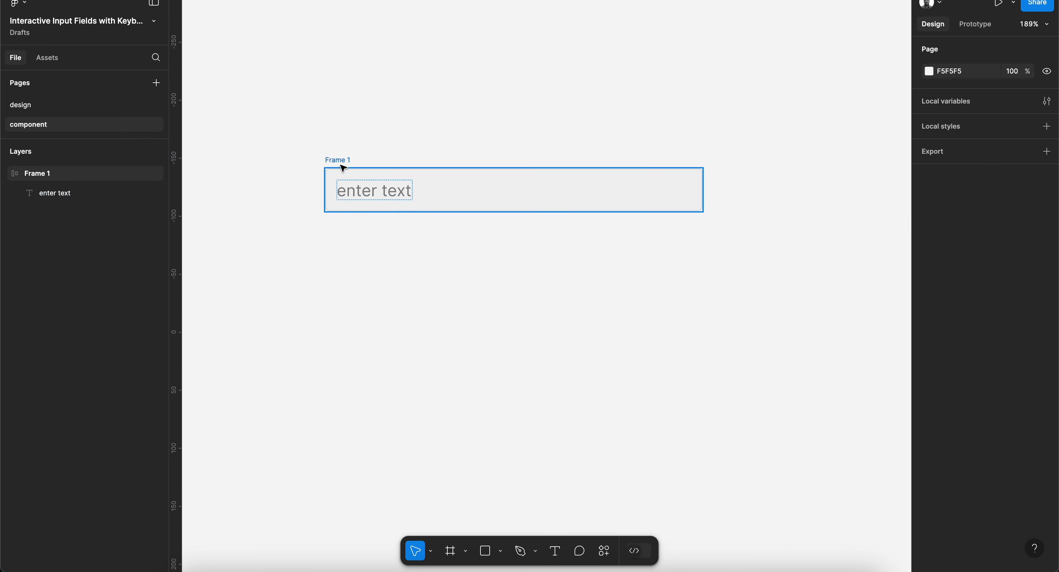
# Add a separate text layer reading "Label" just above the input frame.
pyautogui.click(343, 166)
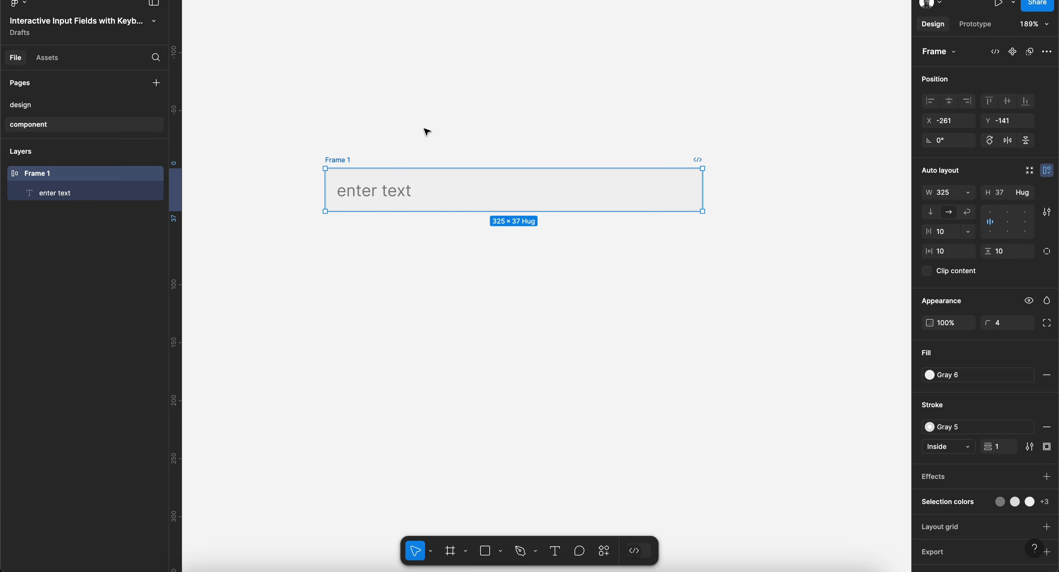
pyautogui.click(334, 135)
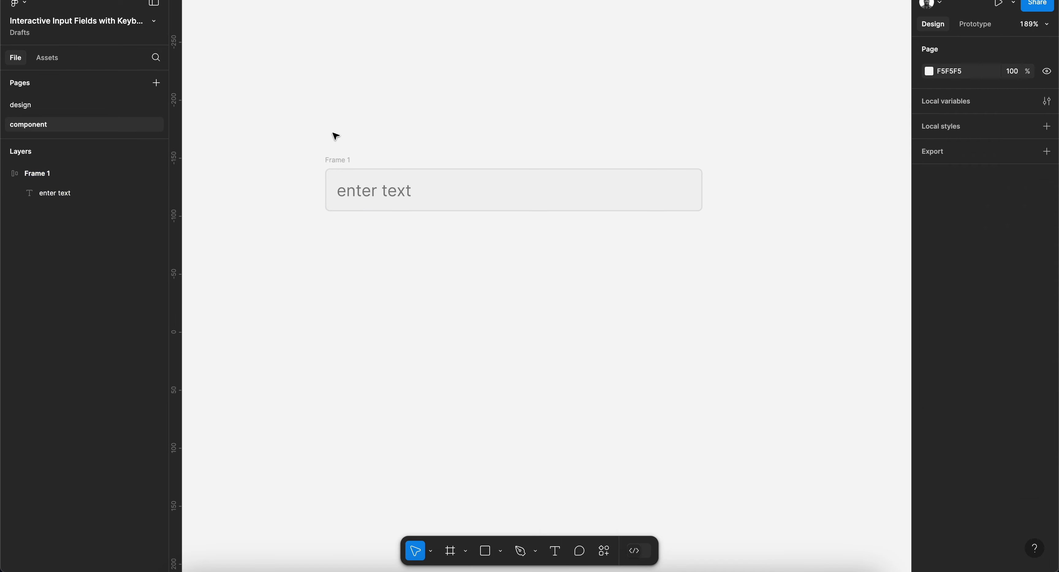
pyautogui.press('t')
pyautogui.click(343, 136)
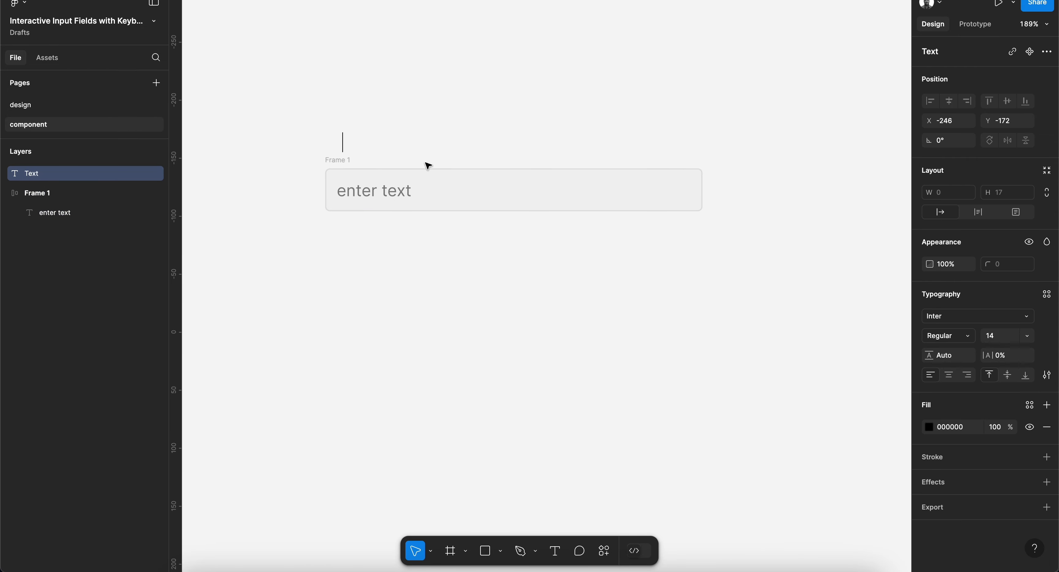
pyautogui.write('Label')
pyautogui.press('Escape')
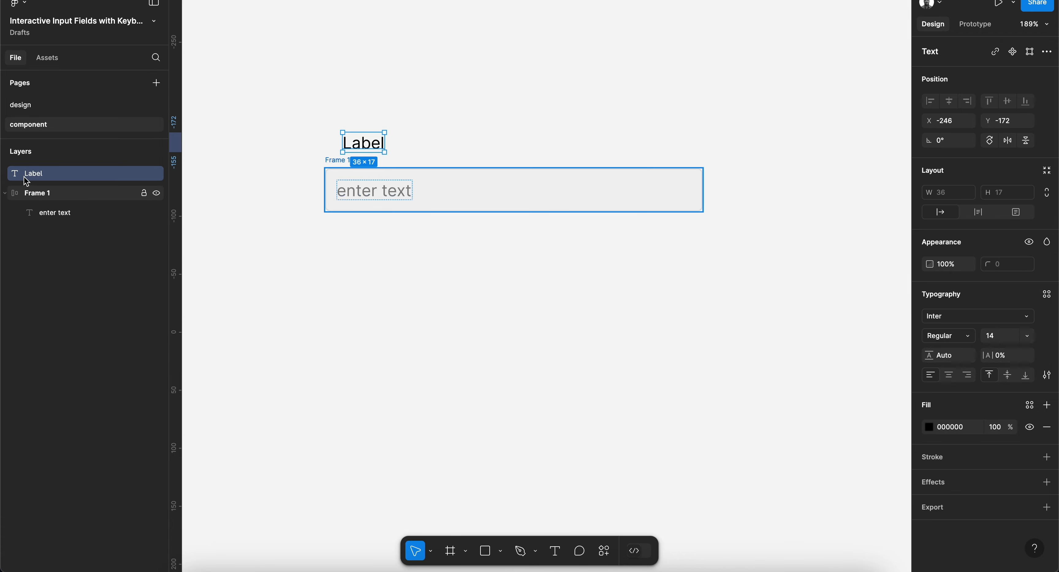
# Wrap the input frame in an outer auto layout frame with its gap and its horizontal and vertical padding set to 0.
pyautogui.click(33, 195)
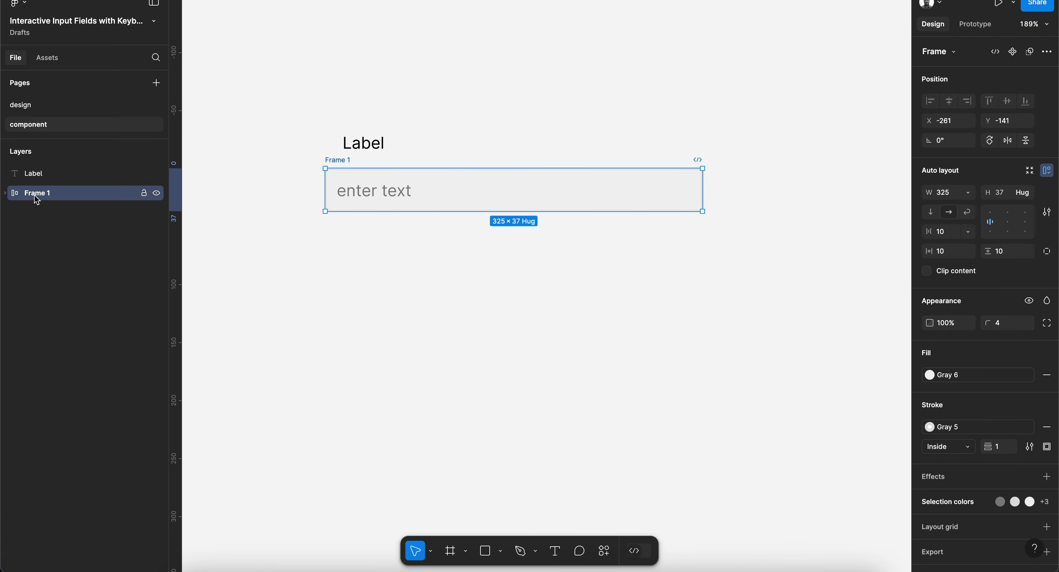
pyautogui.hotkey('shift', 'a')
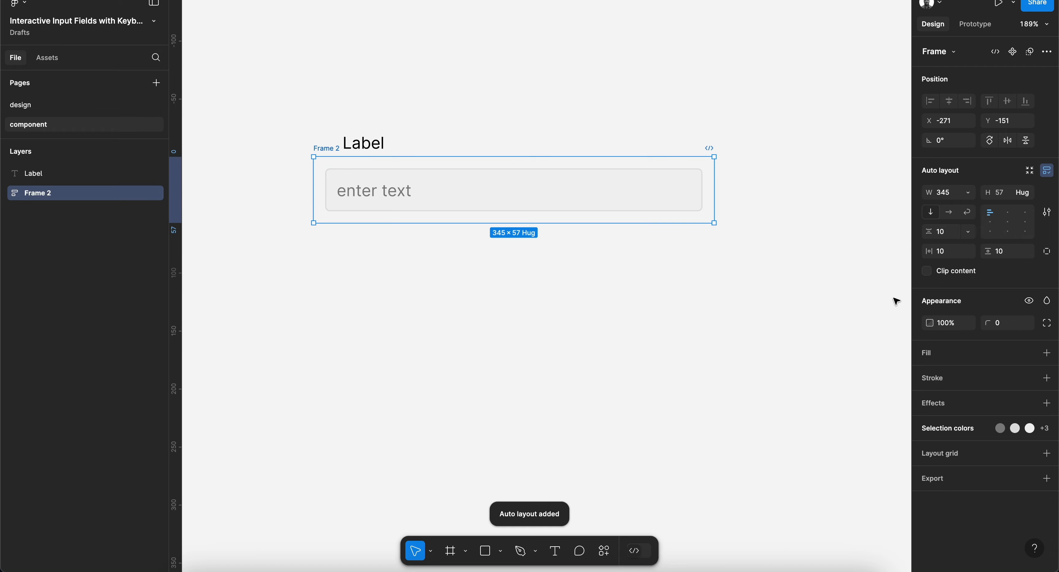
pyautogui.click(951, 235)
pyautogui.write('0')
pyautogui.press('Tab')
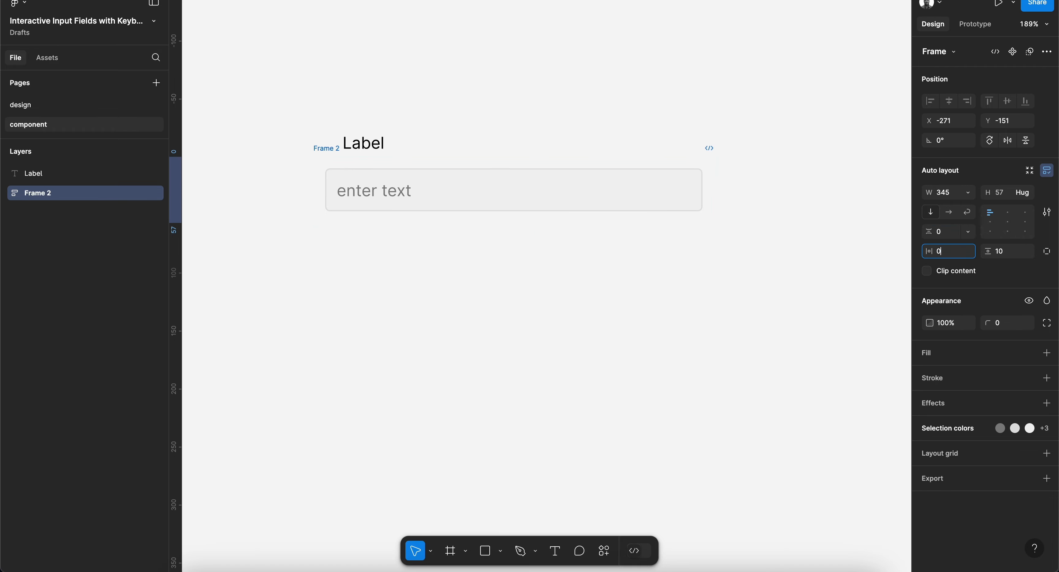
pyautogui.write('0')
pyautogui.press('Tab')
pyautogui.write('0')
pyautogui.press('Return')
# Move the Label text into the outer frame, above the input frame.
pyautogui.click(369, 146)
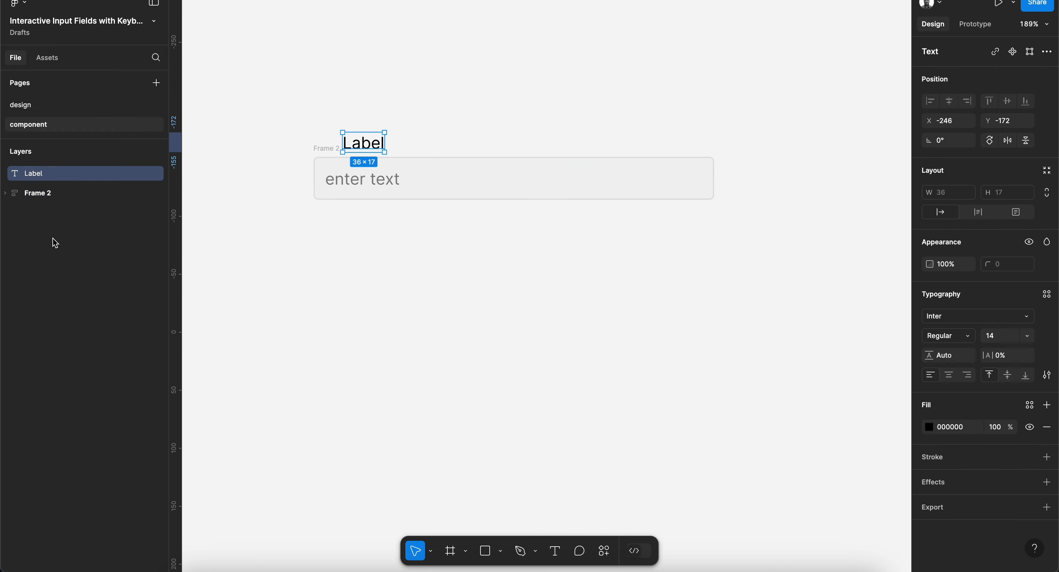
pyautogui.click(5, 193)
pyautogui.moveTo(16, 179); pyautogui.dragTo(36, 200)
# Set the outer frame's vertical gap between the label and the input to 6.
pyautogui.click(94, 174)
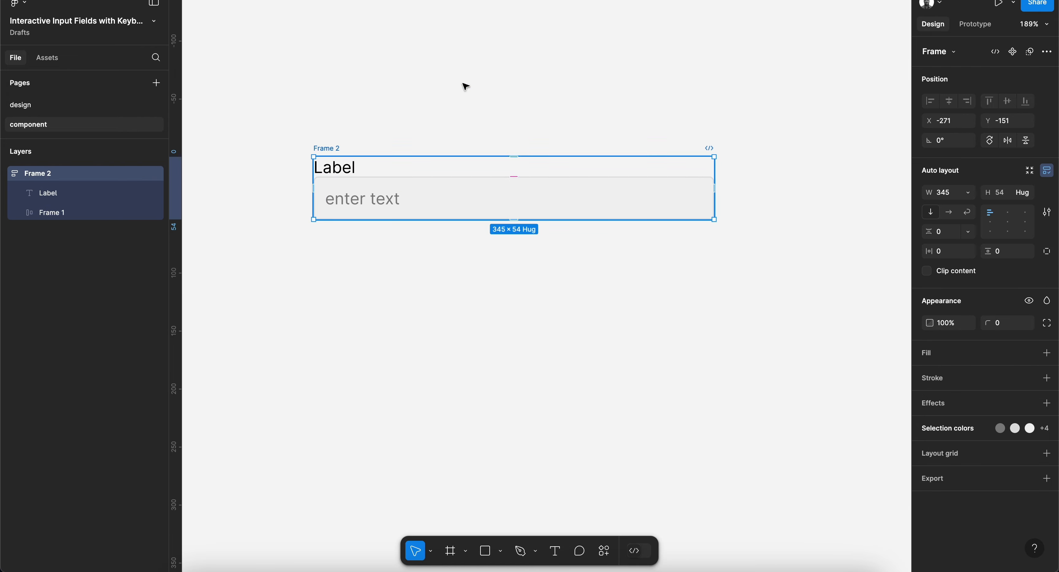
pyautogui.click(941, 232)
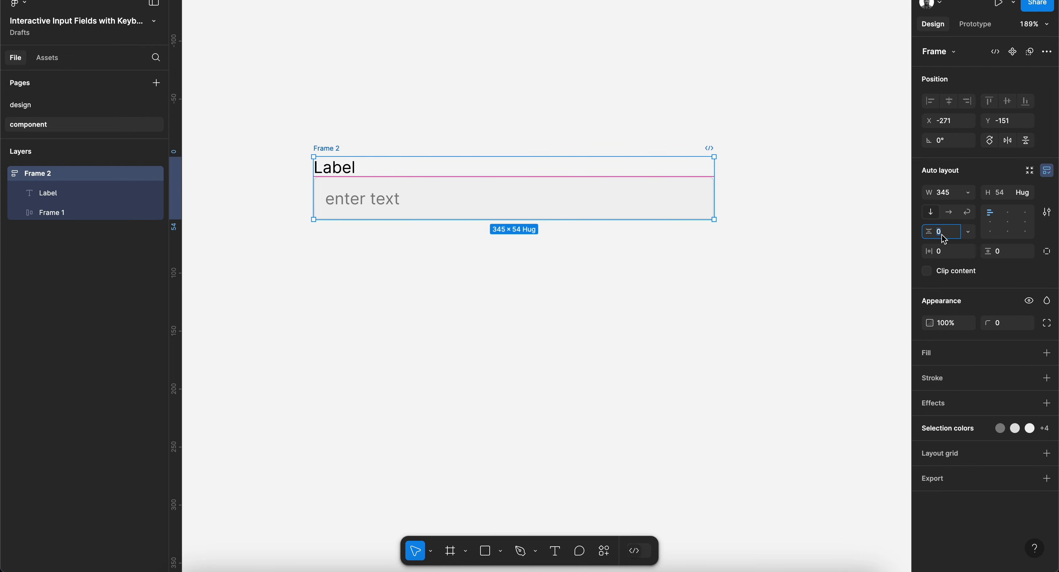
pyautogui.write('6')
pyautogui.press('Return')
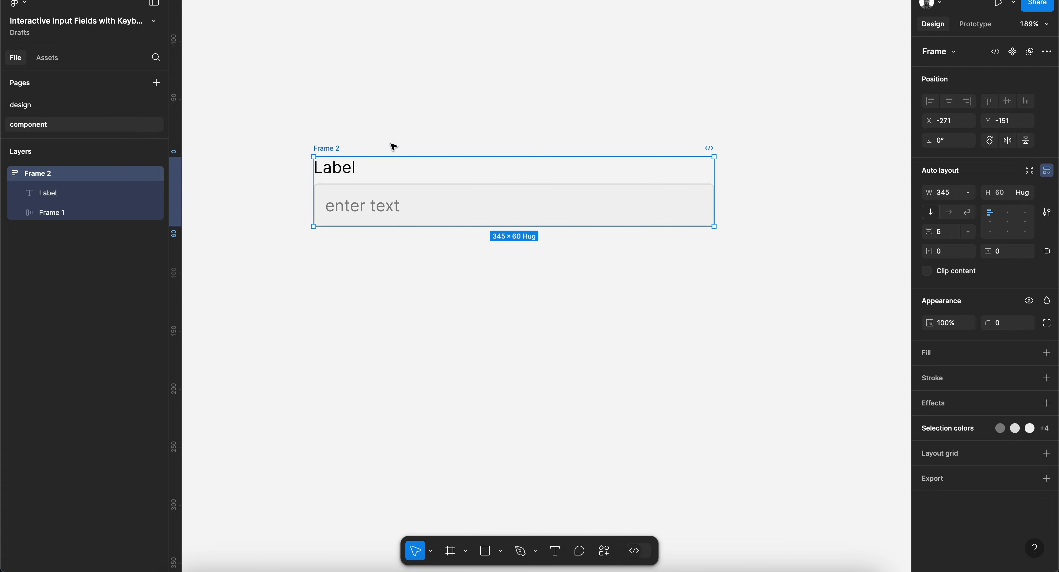
pyautogui.click(367, 137)
# Duplicate the labelled input field and place the copy directly below the original.
pyautogui.click(325, 154)
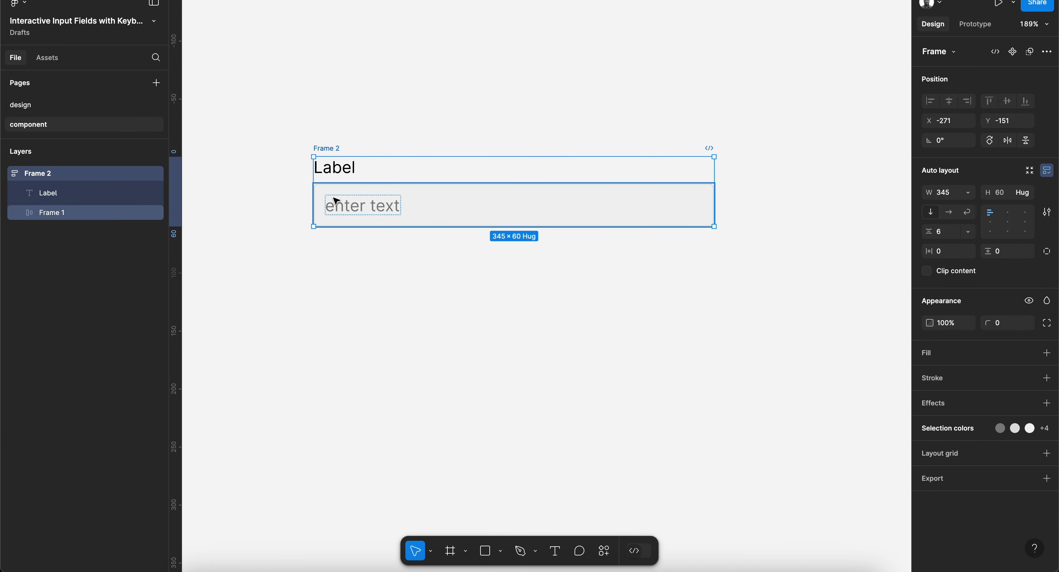
pyautogui.scroll(-2, 321, 203)
pyautogui.moveTo(328, 160); pyautogui.dragTo(336, 285)
# Change the "enter text" colour in the duplicated field to Gray 1.
pyautogui.doubleClick(371, 337)
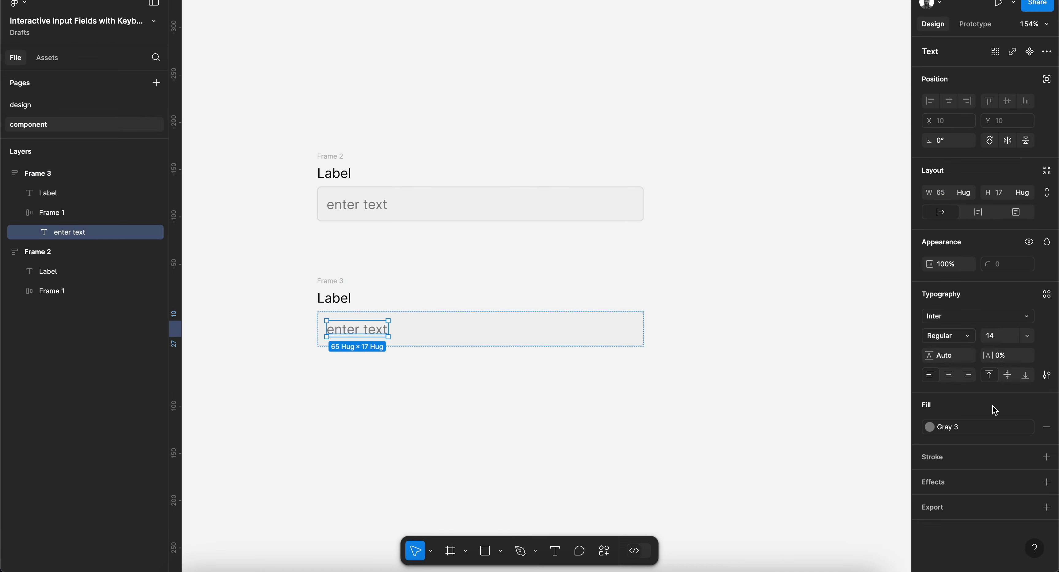
pyautogui.click(953, 427)
pyautogui.click(811, 461)
# Remove the fill from the duplicated field's input frame and set its stroke to Gray 1.
pyautogui.click(574, 331)
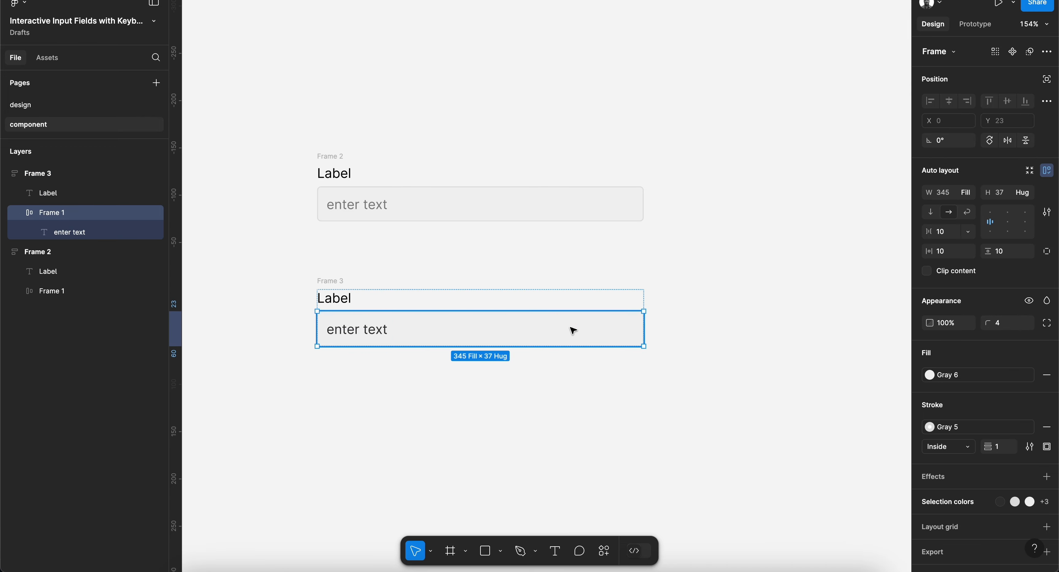
pyautogui.click(1046, 375)
pyautogui.click(999, 406)
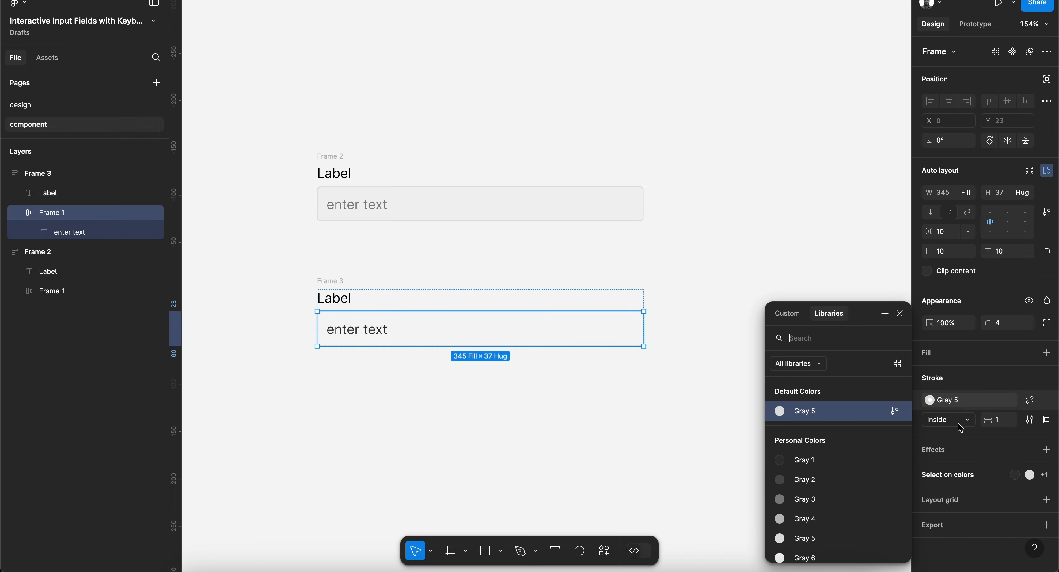
pyautogui.click(818, 466)
pyautogui.click(431, 424)
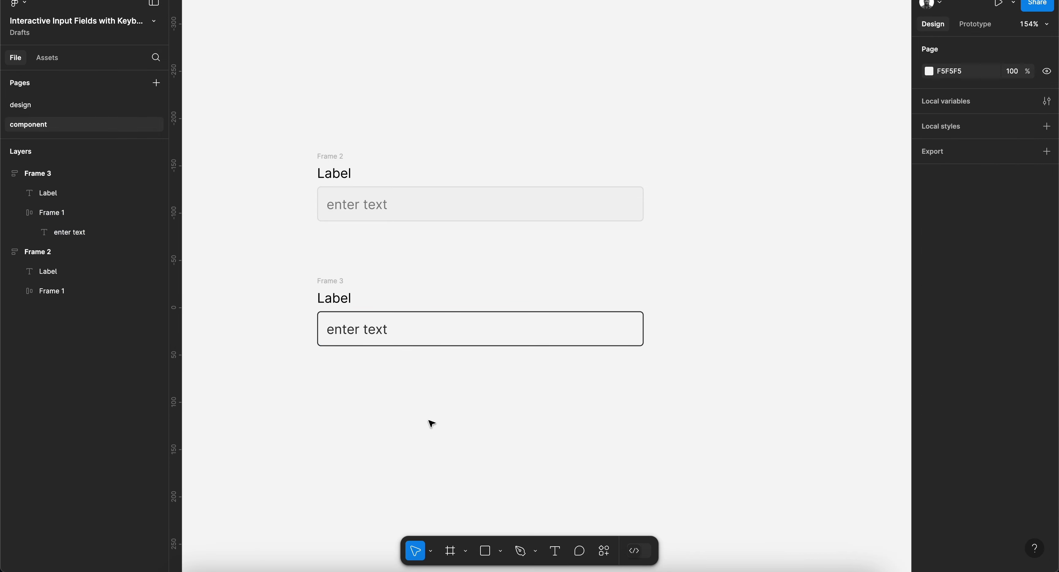
# Draw a vertical line about 20 long below the duplicated field as a text cursor.
pyautogui.press('l')
pyautogui.moveTo(418, 377)
pyautogui.mouseDown()
pyautogui.moveTo(418, 395)
pyautogui.moveTo(391, 412)
pyautogui.mouseUp()
pyautogui.click(435, 402)
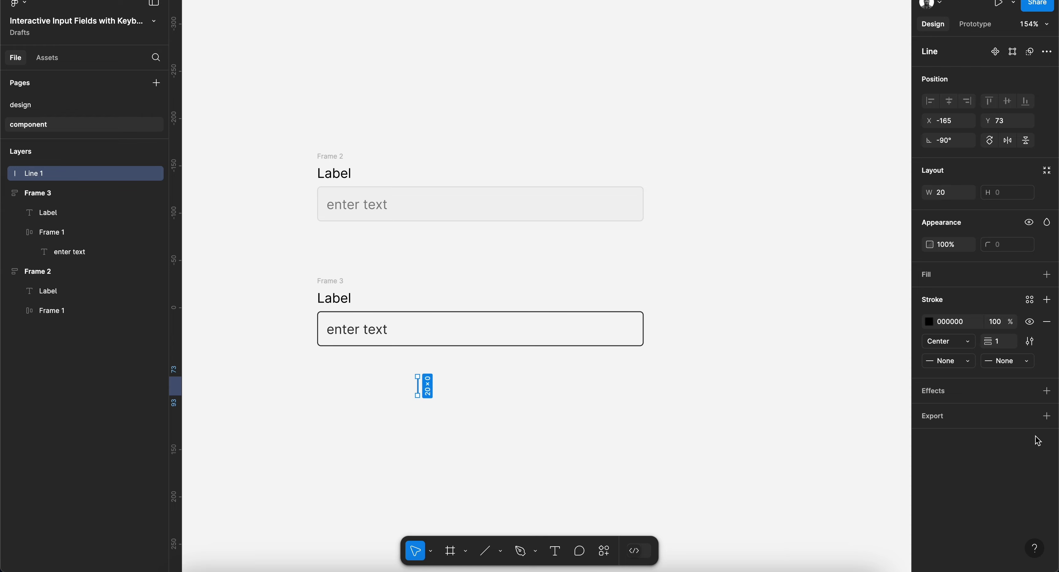
# Set both end points of the cursor line's stroke to Round.
pyautogui.click(972, 363)
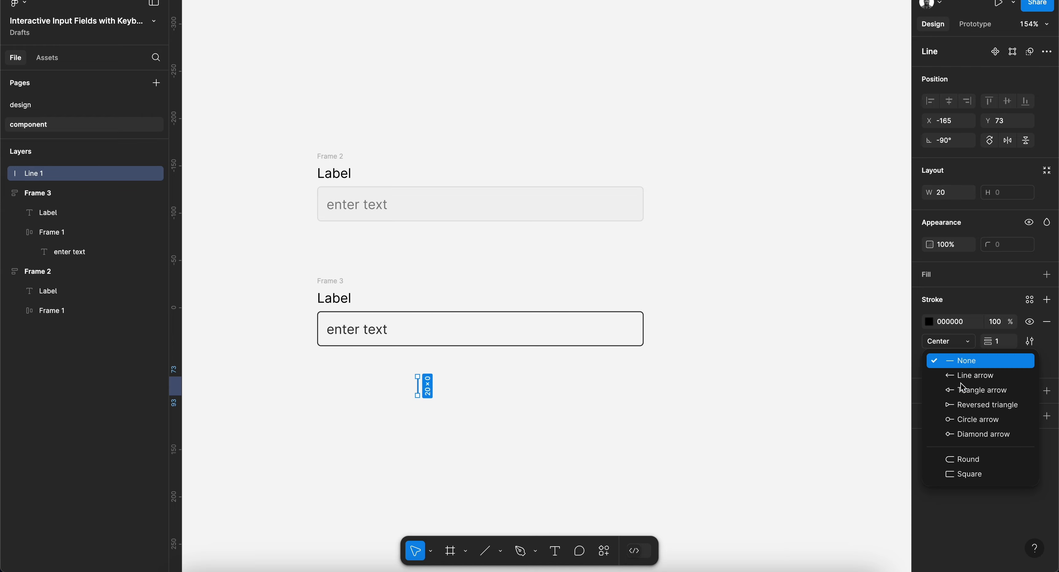
pyautogui.click(977, 459)
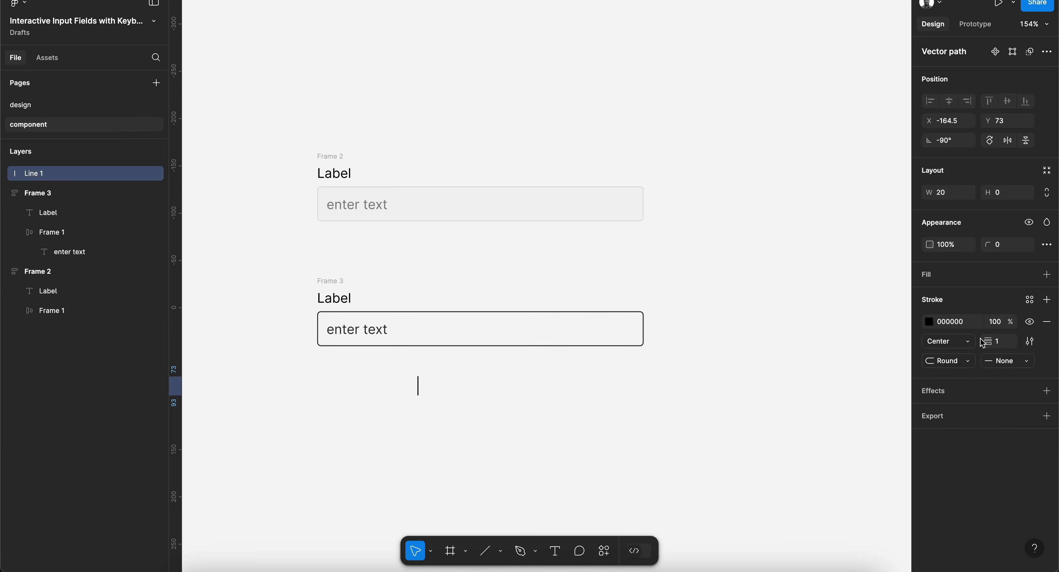
pyautogui.click(1001, 366)
pyautogui.click(986, 462)
# Place the cursor line inside the lower field's input frame after "enter text" and set its length to 16.
pyautogui.moveTo(487, 368); pyautogui.dragTo(392, 421)
pyautogui.moveTo(418, 386); pyautogui.dragTo(364, 331)
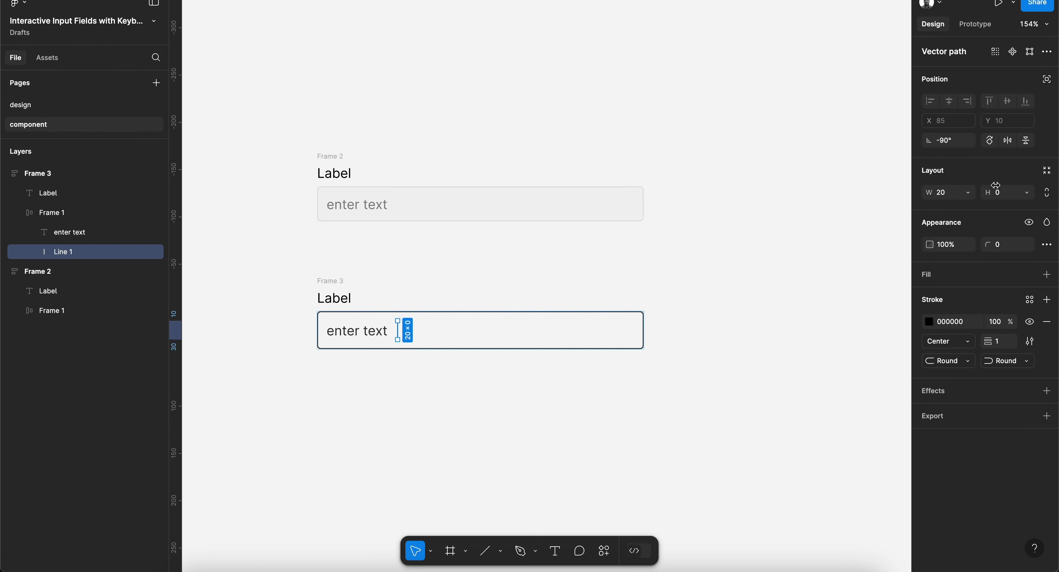
pyautogui.write('15')
pyautogui.press('Return')
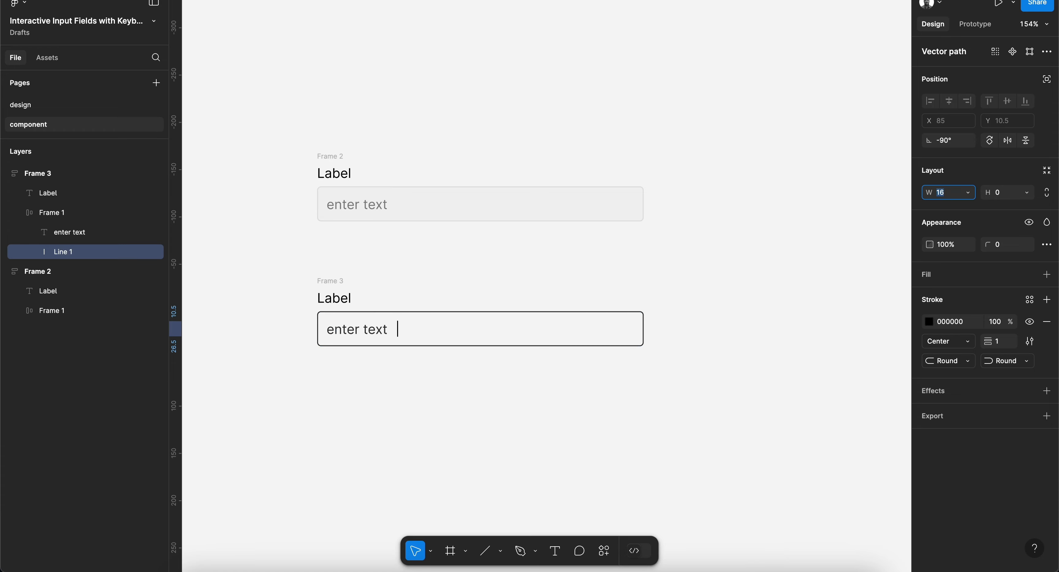
pyautogui.write('16')
pyautogui.press('Return')
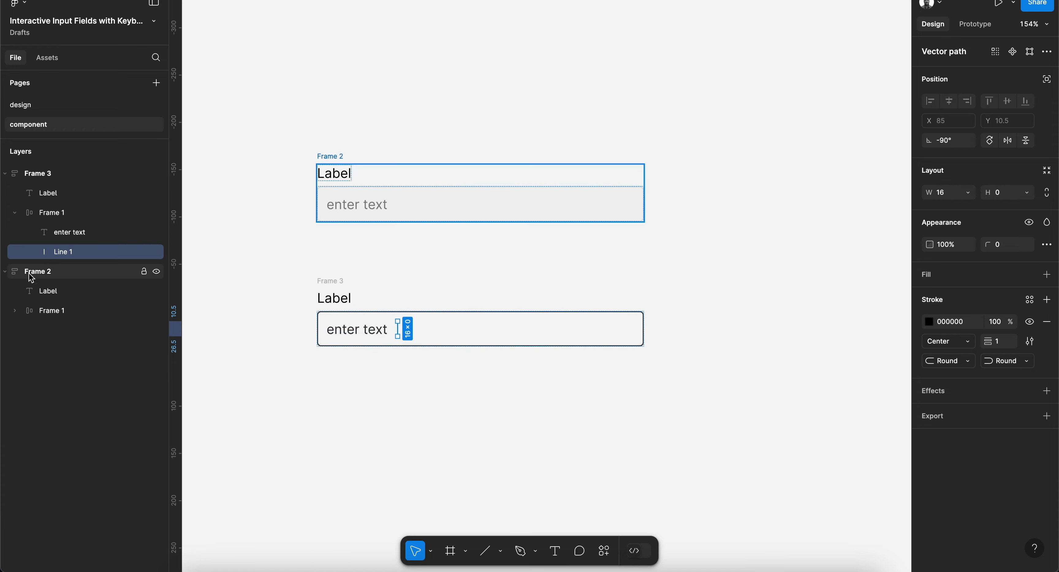
# Set the auto layout spacing between the text and the cursor line in the lower field's input frame to 2.
pyautogui.click(72, 213)
pyautogui.click(945, 232)
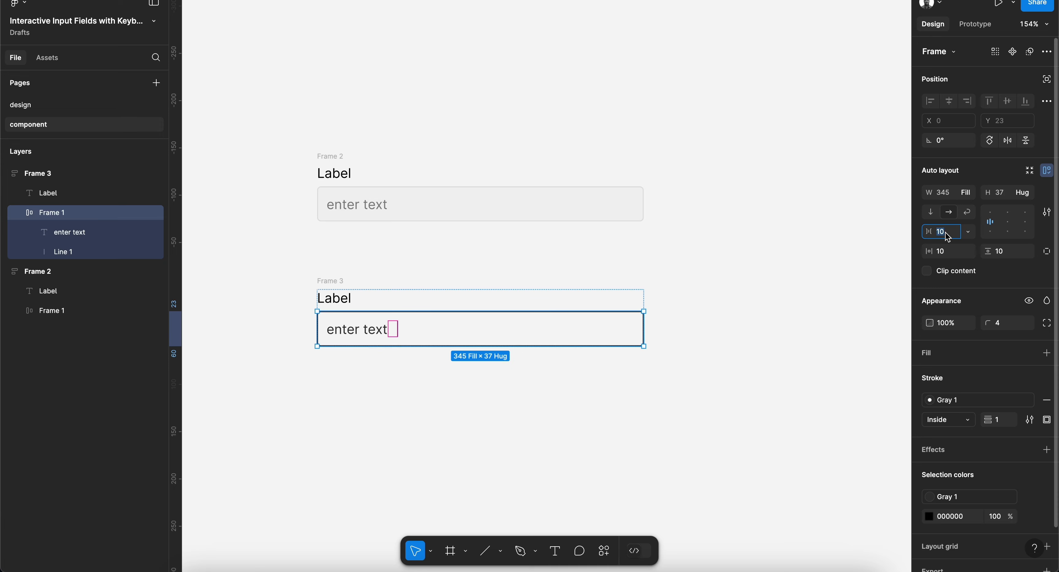
pyautogui.write('2')
pyautogui.press('Return')
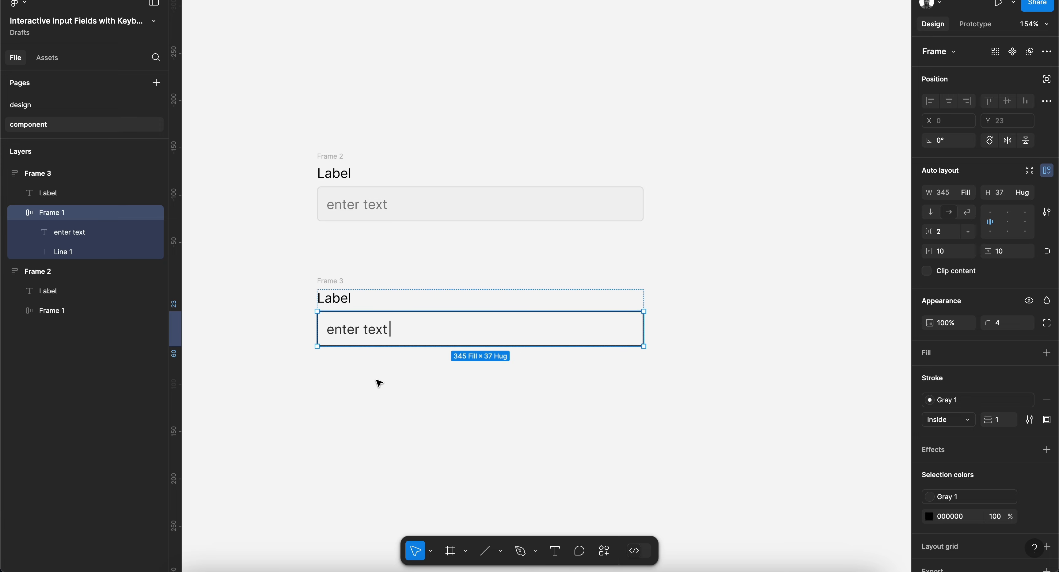
pyautogui.click(948, 234)
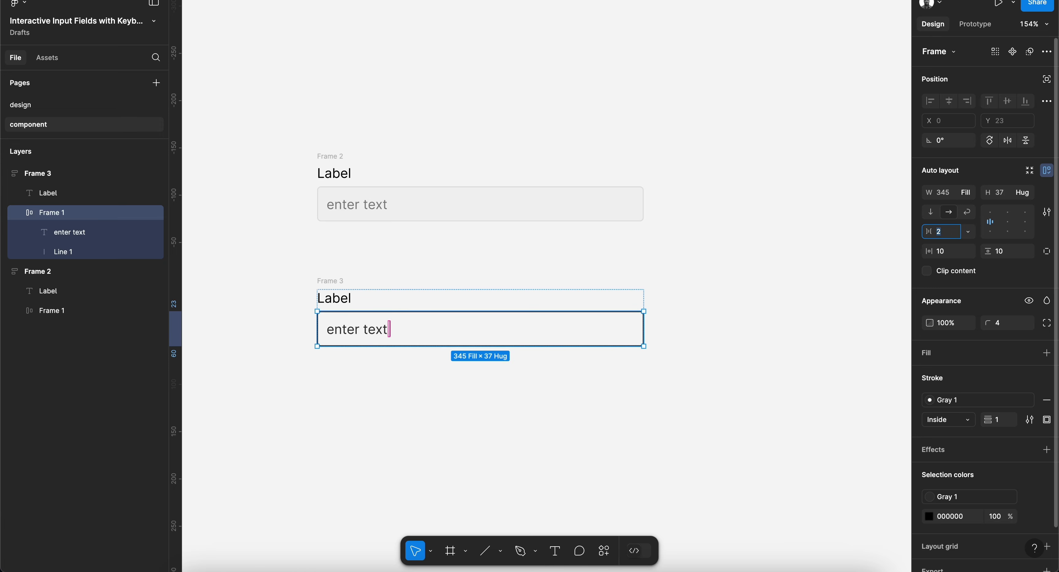
pyautogui.press('Up')
pyautogui.press('Up')
pyautogui.press('Down')
pyautogui.press('Down')
pyautogui.press('Return')
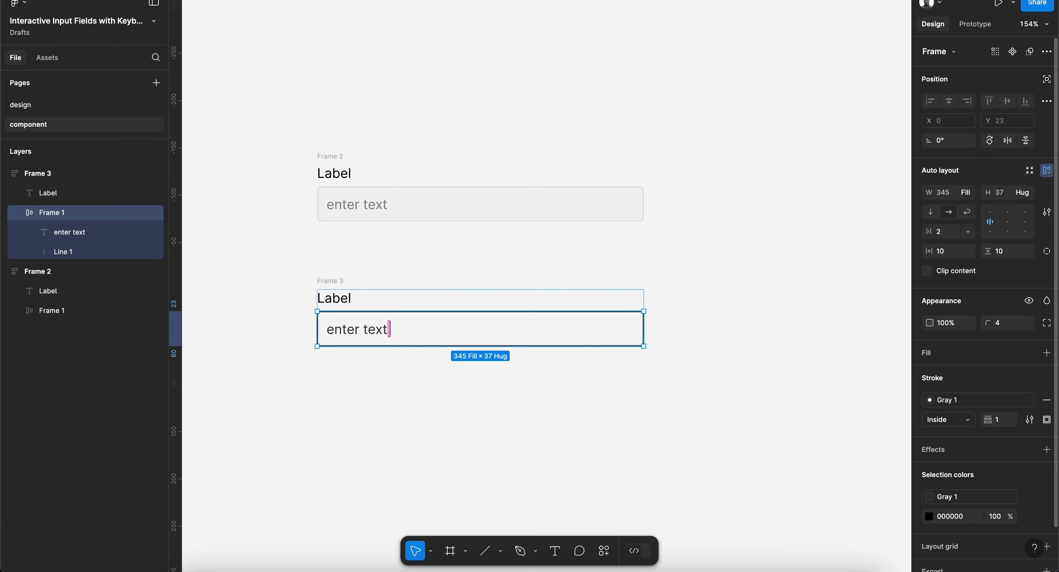
pyautogui.click(357, 269)
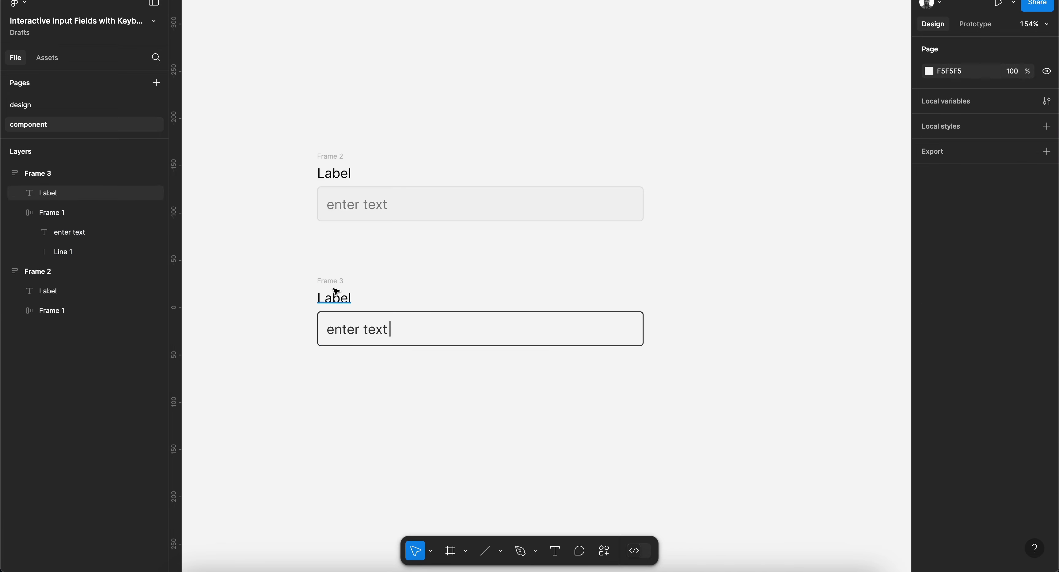
# Duplicate both labelled fields together and place the copies in a second column to the right of the originals.
pyautogui.click(323, 287)
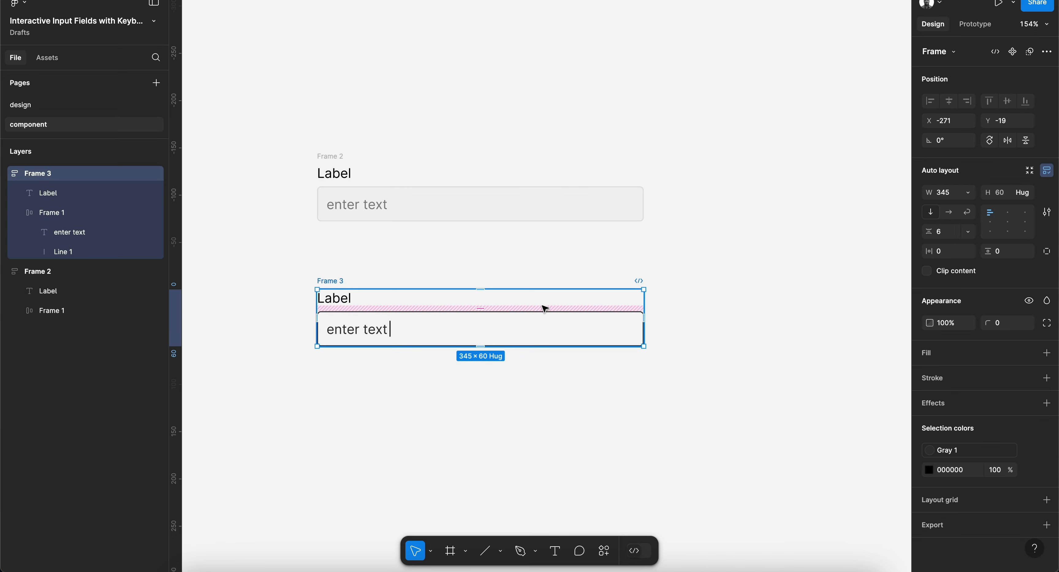
pyautogui.scroll(-3, 545, 308)
pyautogui.click(371, 195)
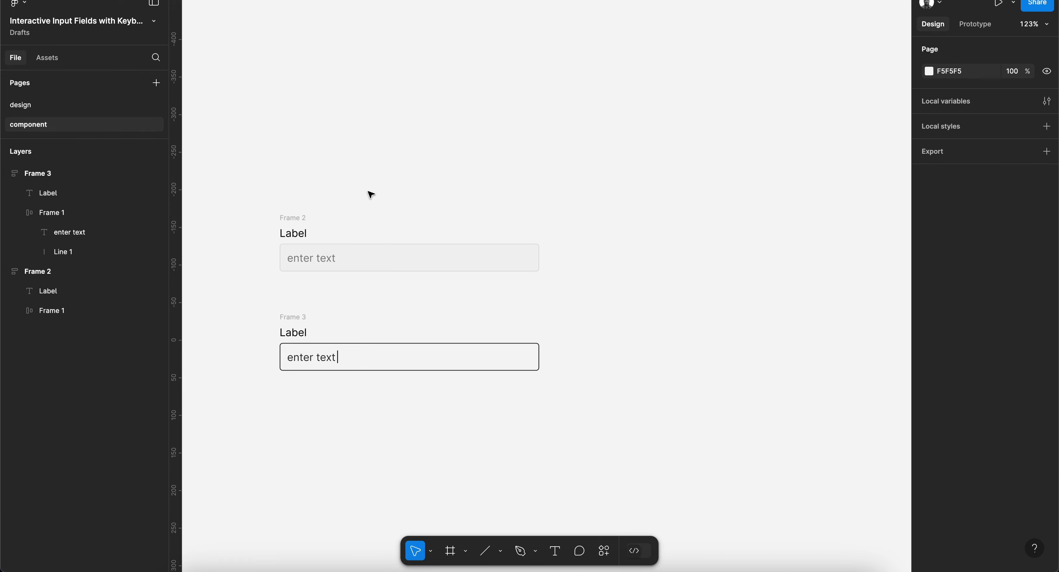
pyautogui.click(292, 220)
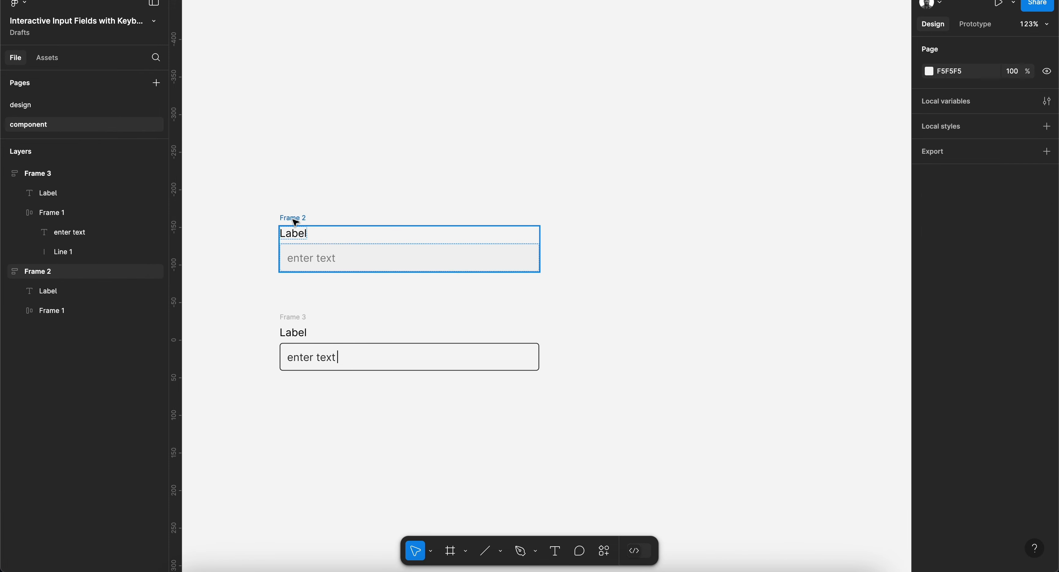
pyautogui.keyDown('shift'); pyautogui.click(290, 325); pyautogui.keyUp('shift')
pyautogui.keyDown('alt'); pyautogui.moveTo(292, 323); pyautogui.dragTo(627, 323); pyautogui.keyUp('alt')
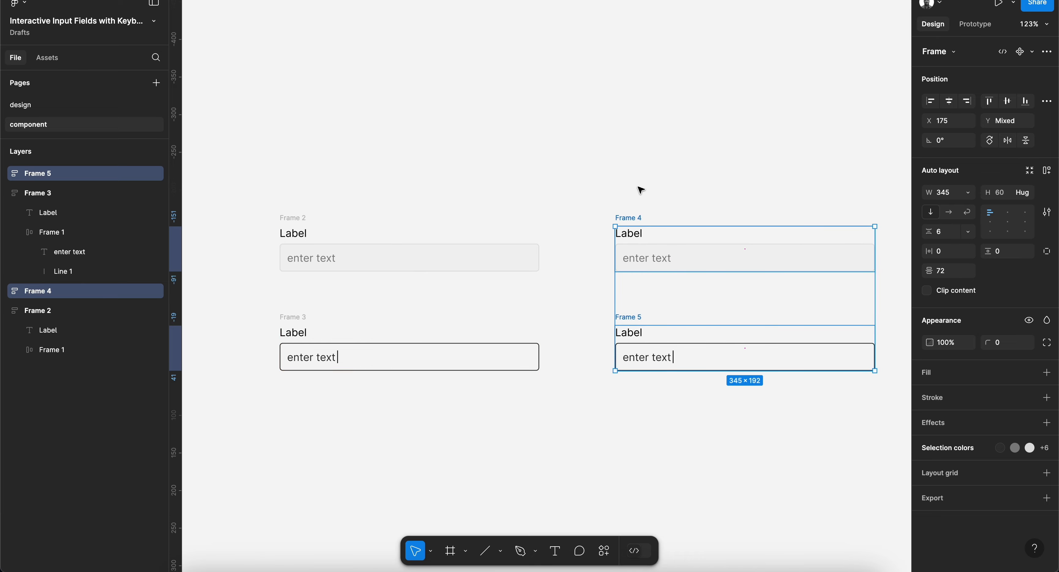
pyautogui.click(649, 182)
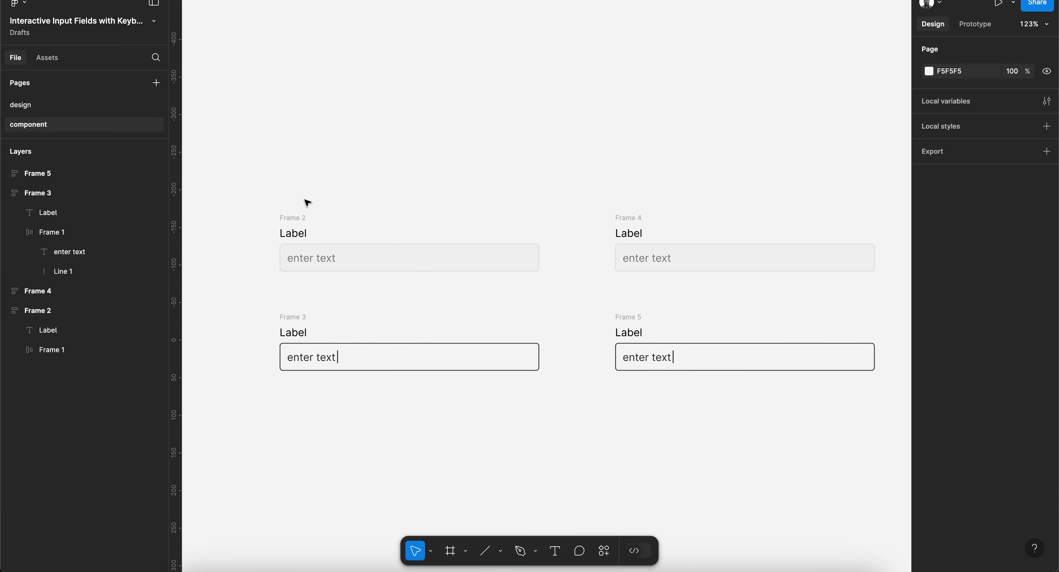
# Create a component set from all four labelled fields and name it "input".
pyautogui.scroll(-3, 242, 161)
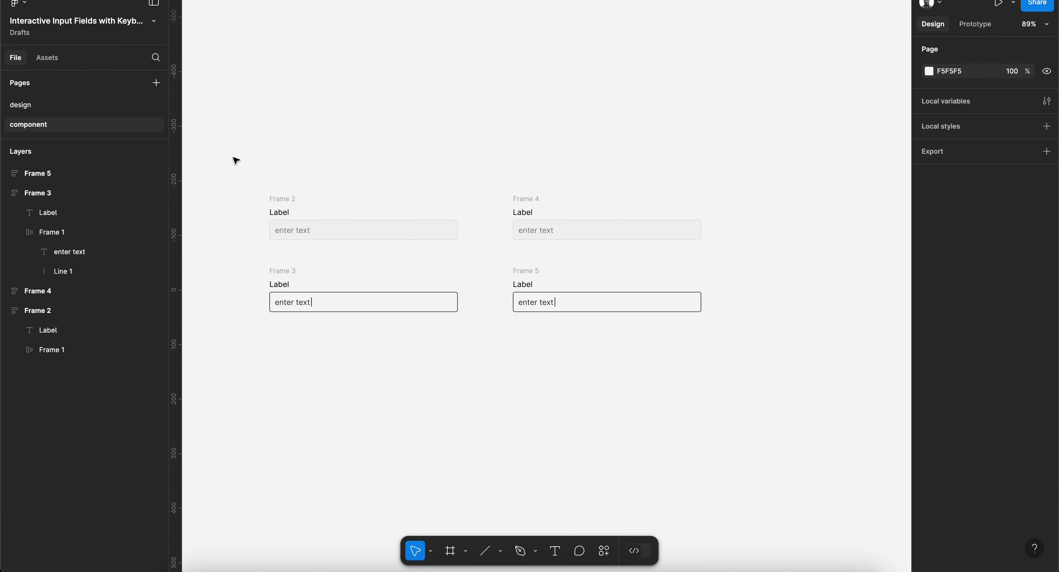
pyautogui.moveTo(230, 151); pyautogui.dragTo(770, 411)
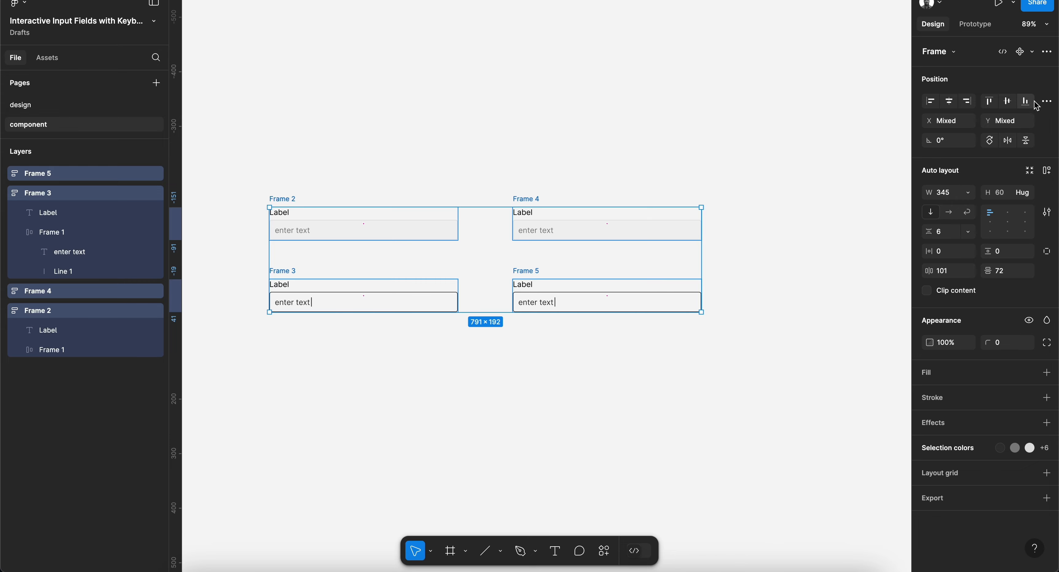
pyautogui.click(1046, 52)
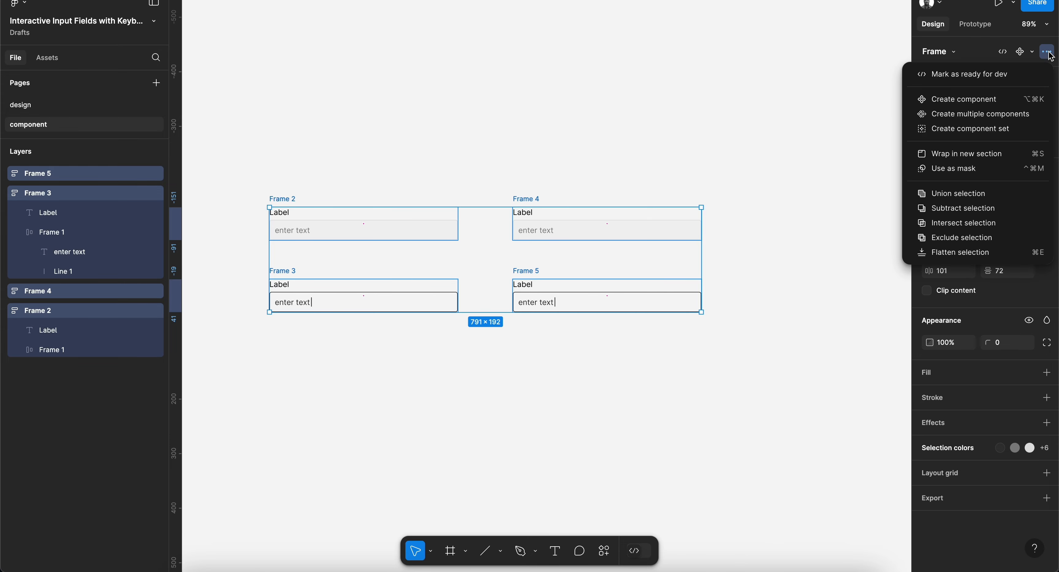
pyautogui.click(972, 129)
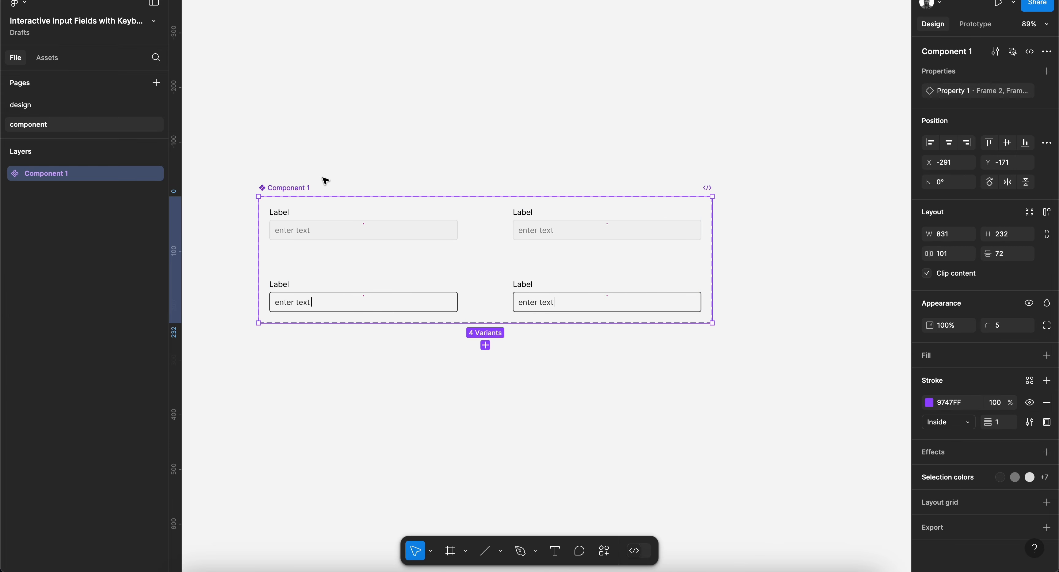
pyautogui.doubleClick(288, 187)
pyautogui.write('input')
pyautogui.press('Return')
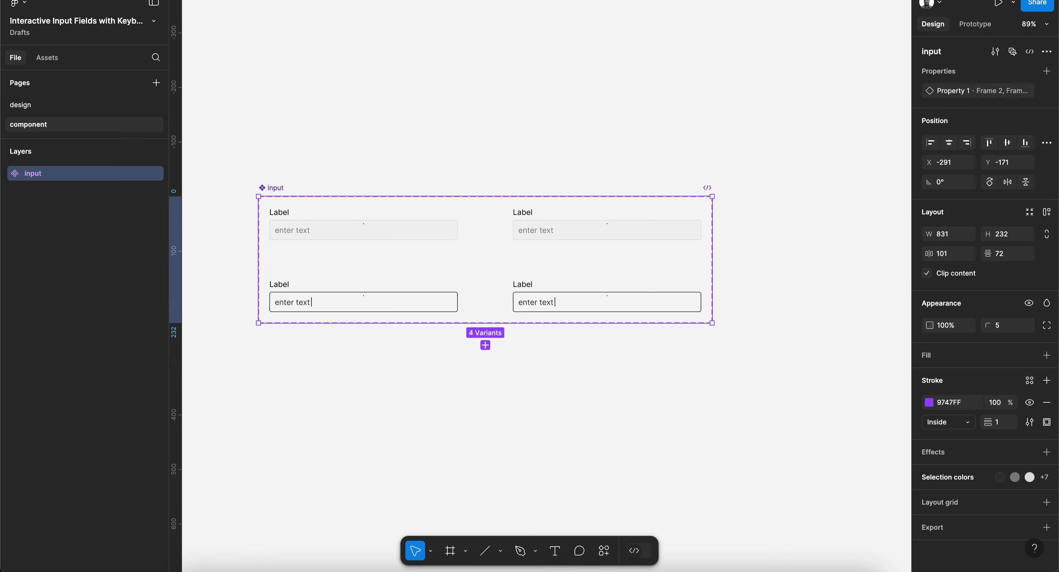
# Rename the input component set's variant property to "active".
pyautogui.click(323, 224)
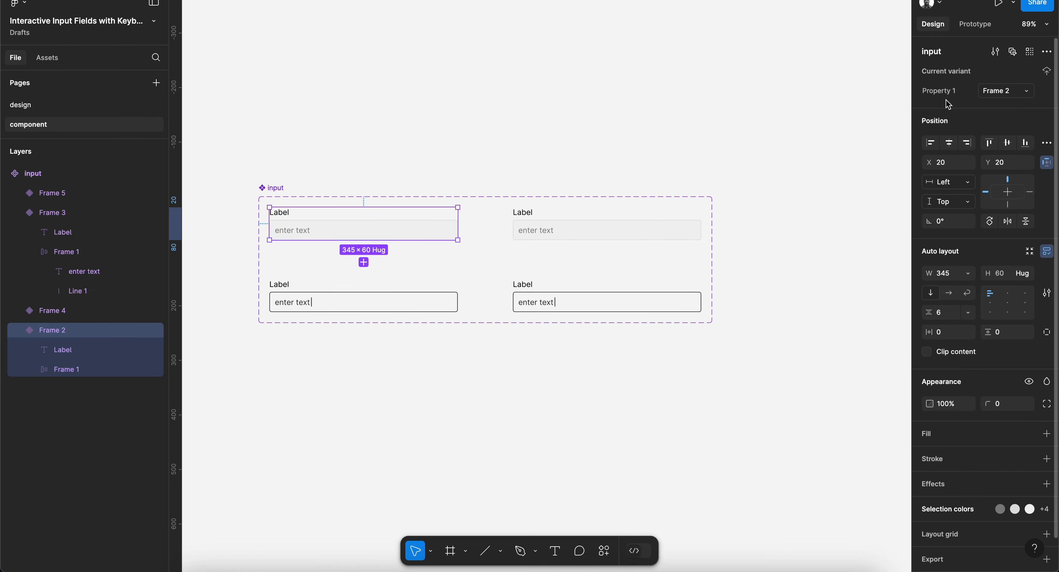
pyautogui.click(265, 188)
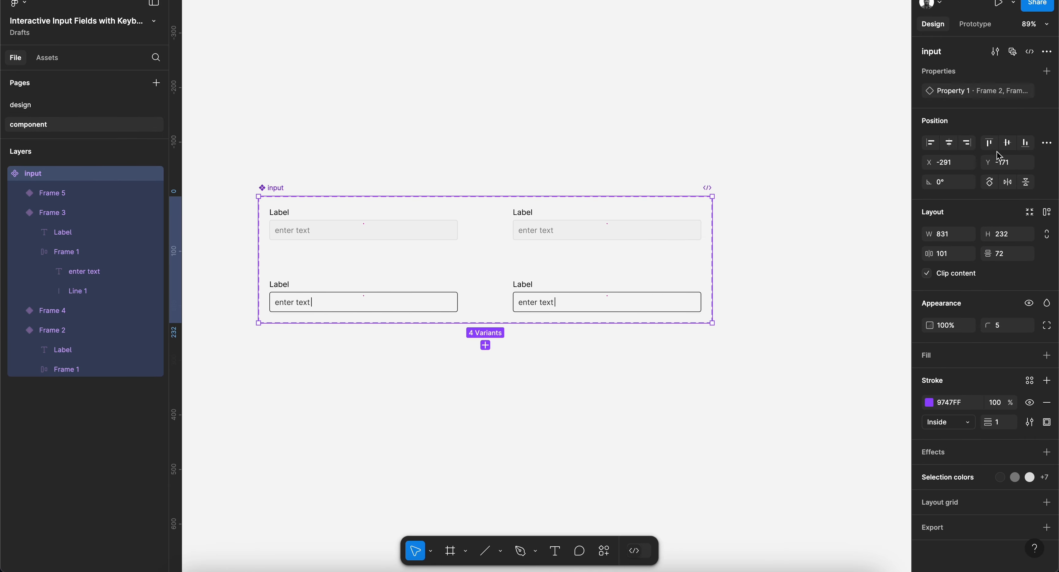
pyautogui.doubleClick(948, 98)
pyautogui.write('active')
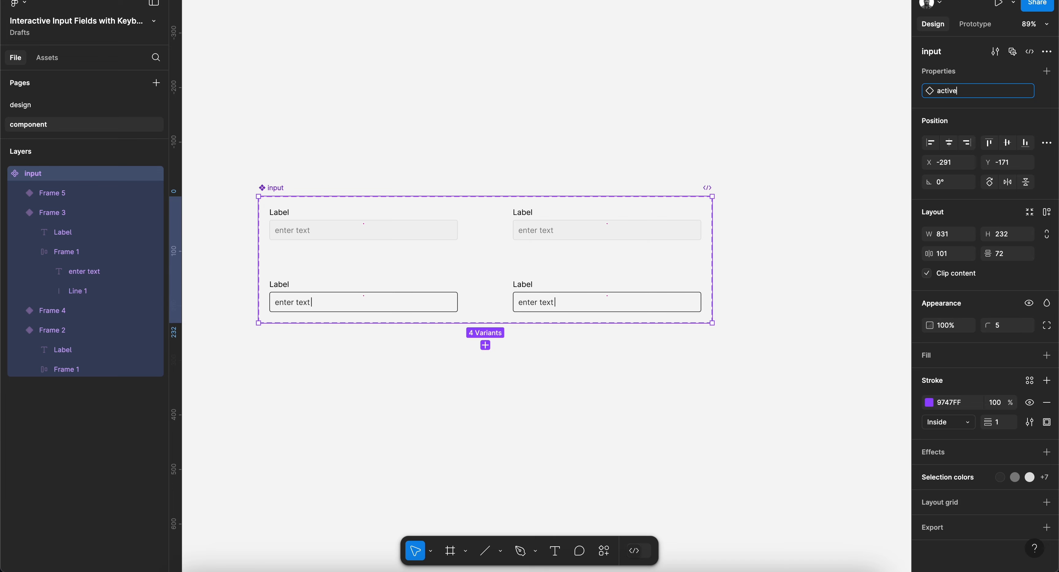
pyautogui.press('Return')
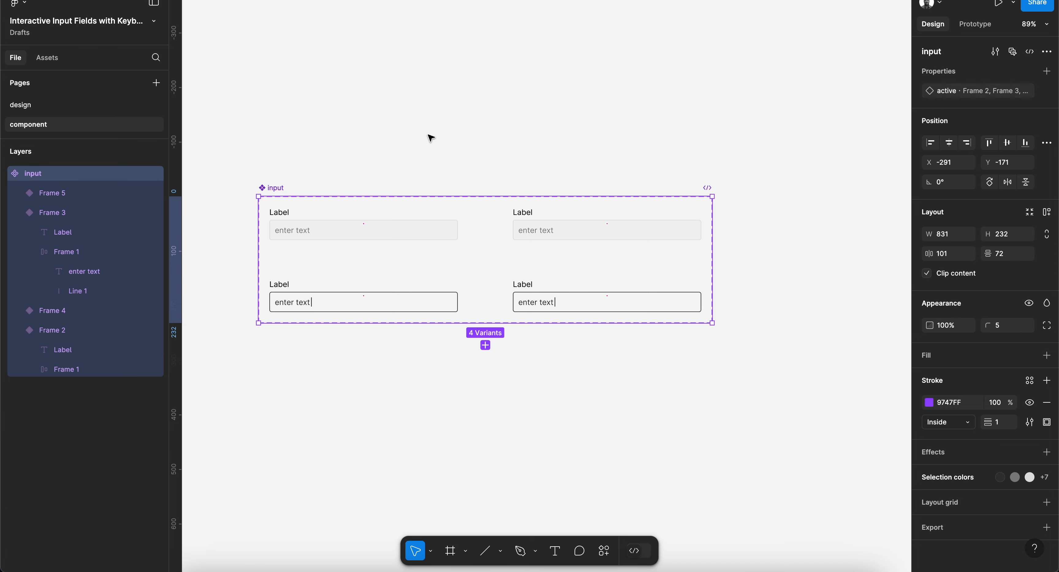
# Set the active property to false for the upper-left variant and true for the lower-left variant.
pyautogui.click(307, 232)
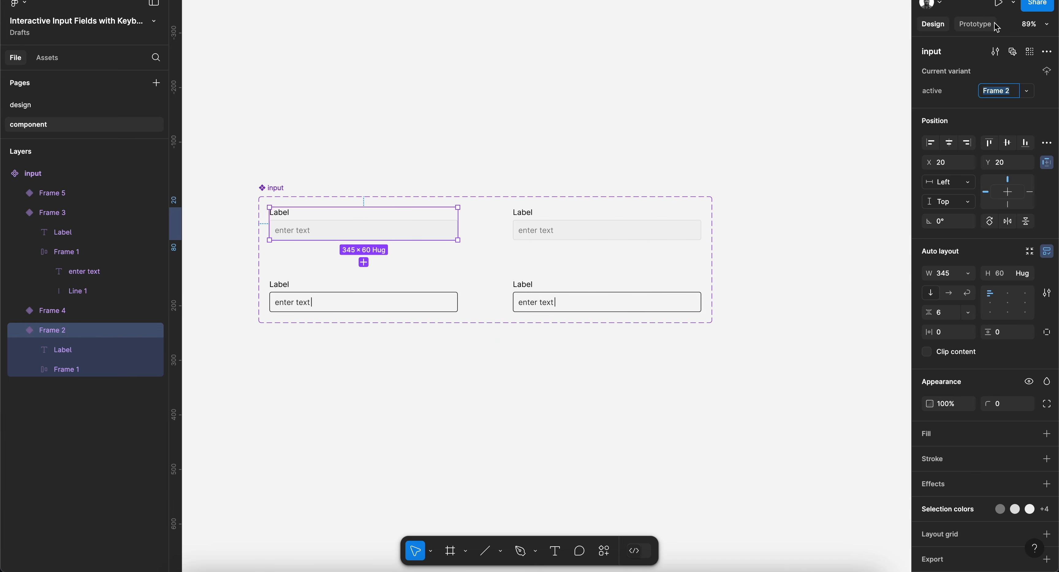
pyautogui.write('false')
pyautogui.press('Return')
pyautogui.click(312, 296)
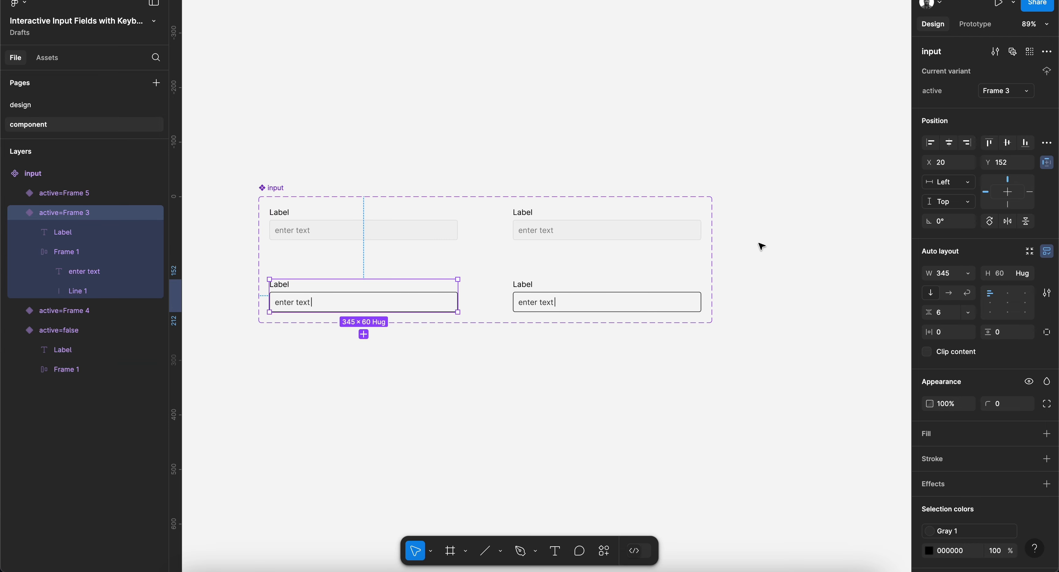
pyautogui.click(1007, 91)
pyautogui.write('true')
pyautogui.press('Return')
# Set the active property to false for the upper-right variant and true for the lower-right variant.
pyautogui.click(602, 240)
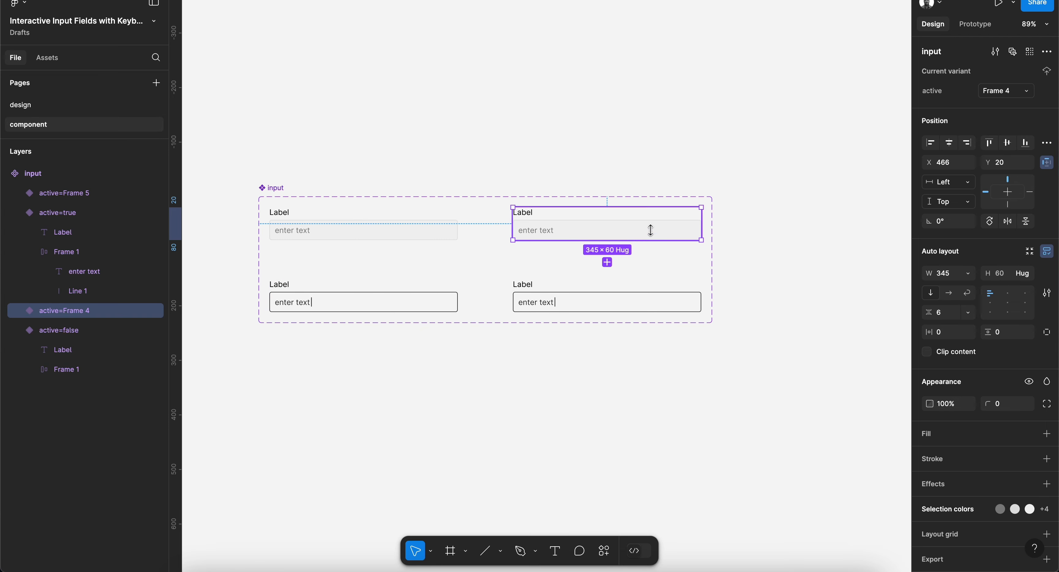
pyautogui.click(997, 95)
pyautogui.write('false')
pyautogui.press('Return')
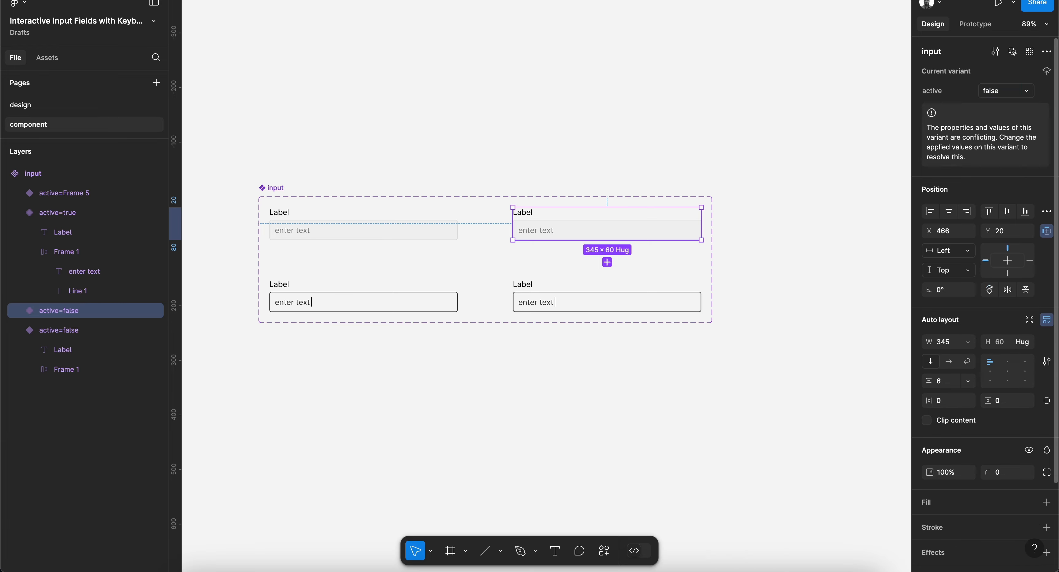
pyautogui.click(600, 304)
pyautogui.click(1029, 93)
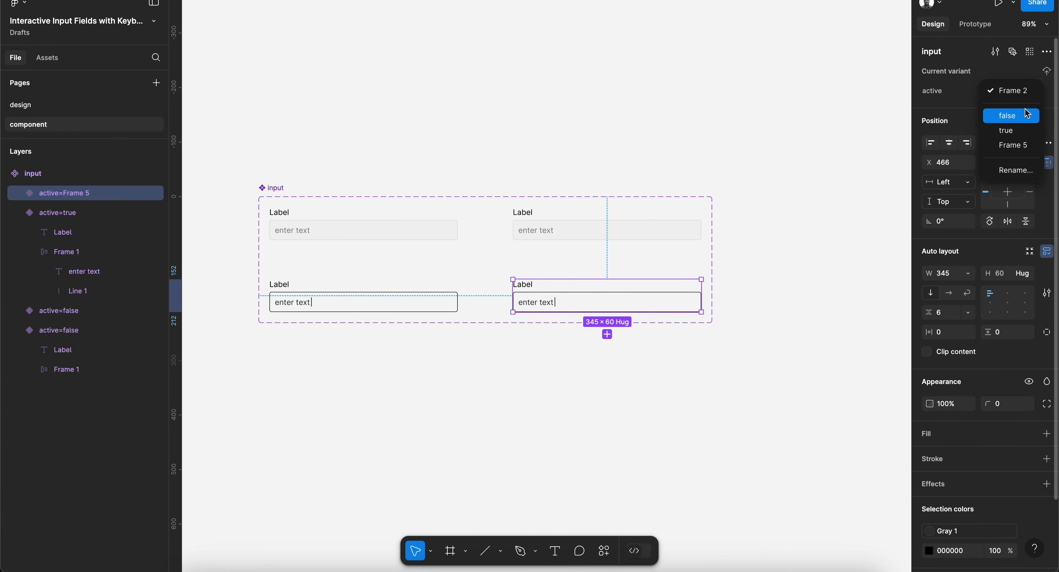
pyautogui.click(1011, 131)
# Add a variant property named "type" with the value Default to the input component set.
pyautogui.click(268, 187)
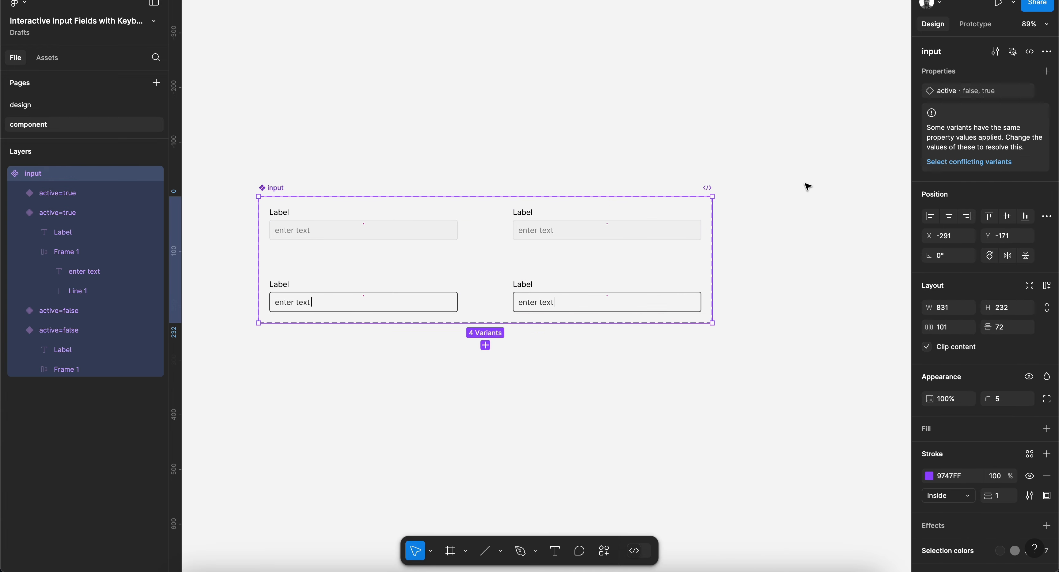
pyautogui.click(1047, 71)
pyautogui.click(998, 109)
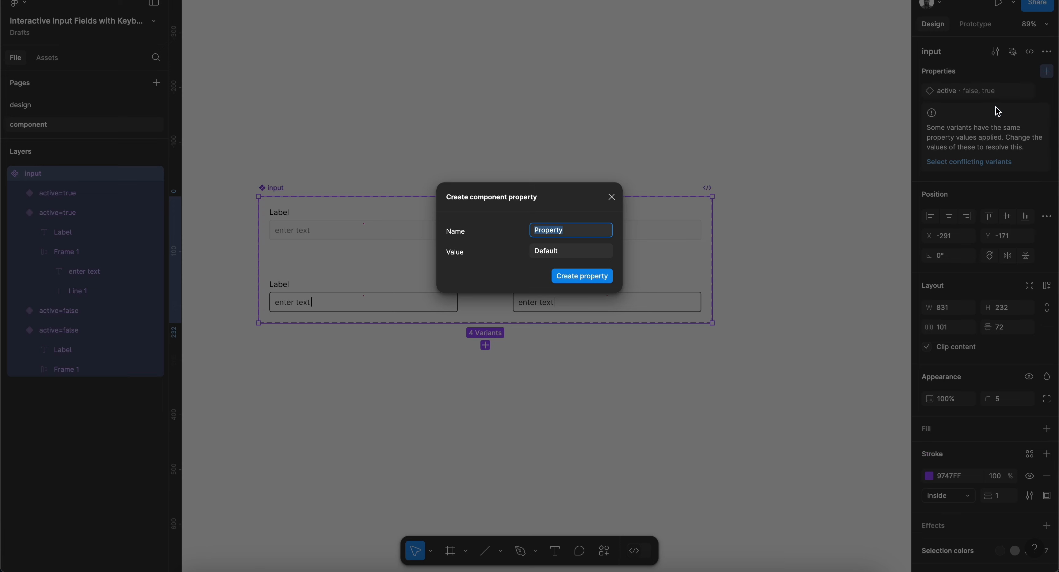
pyautogui.write('type')
pyautogui.press('Return')
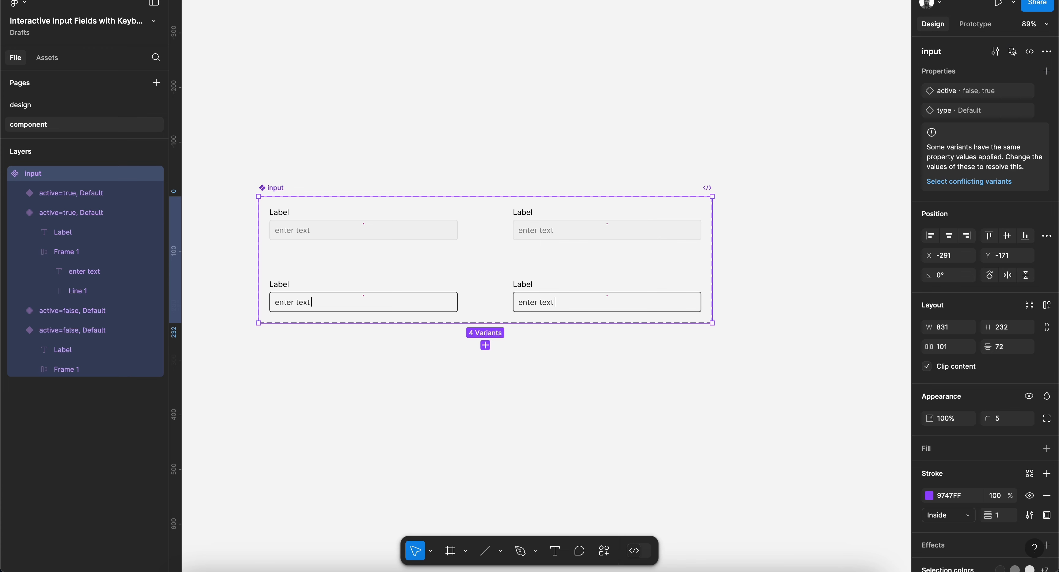
# Set the type property of the upper-left variant to "name".
pyautogui.click(413, 235)
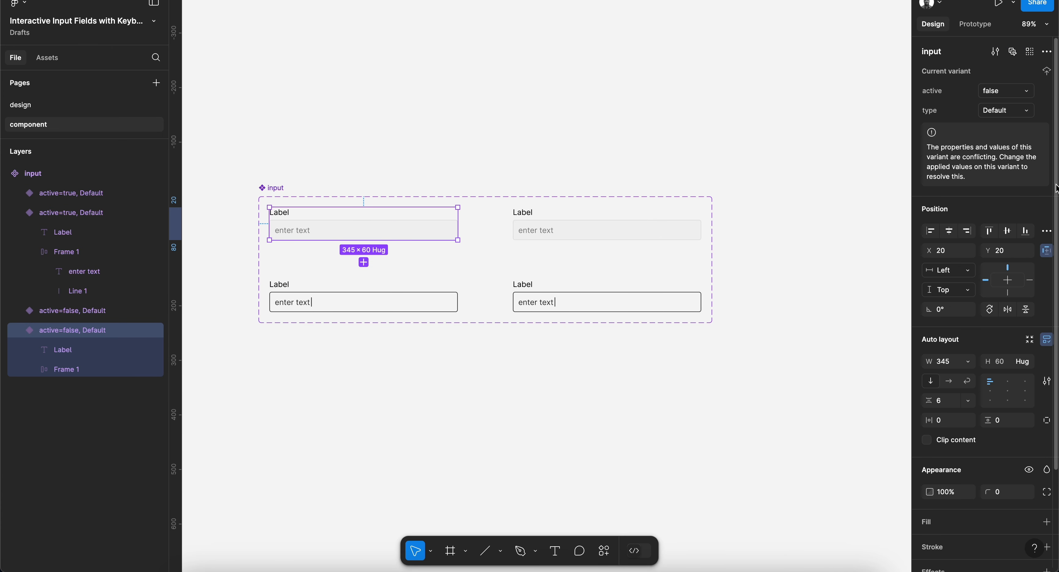
pyautogui.click(1012, 112)
pyautogui.write('name')
pyautogui.press('Return')
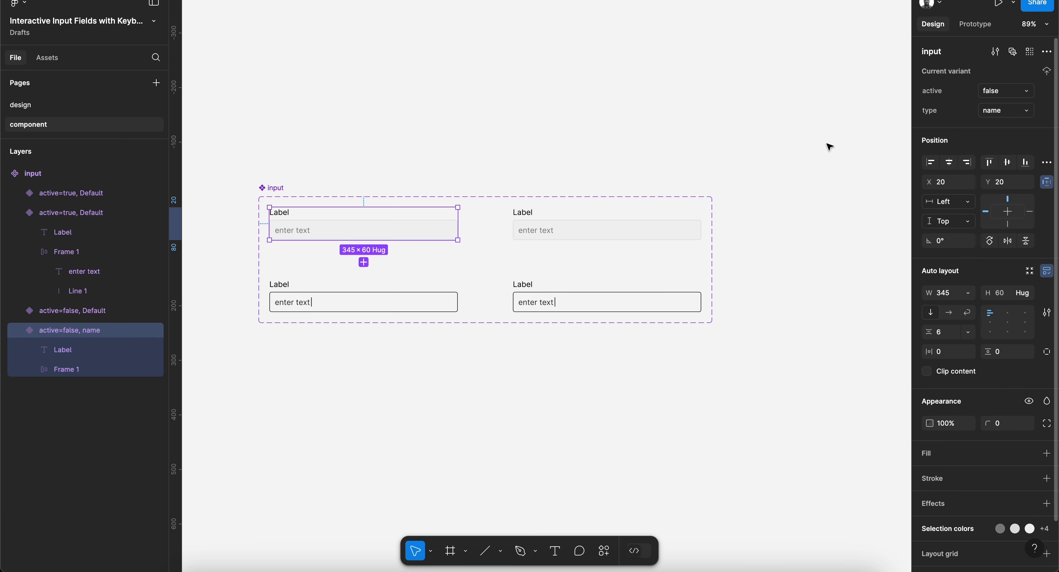
# Set the type property of the upper-right variant to "email".
pyautogui.click(629, 234)
pyautogui.click(1006, 110)
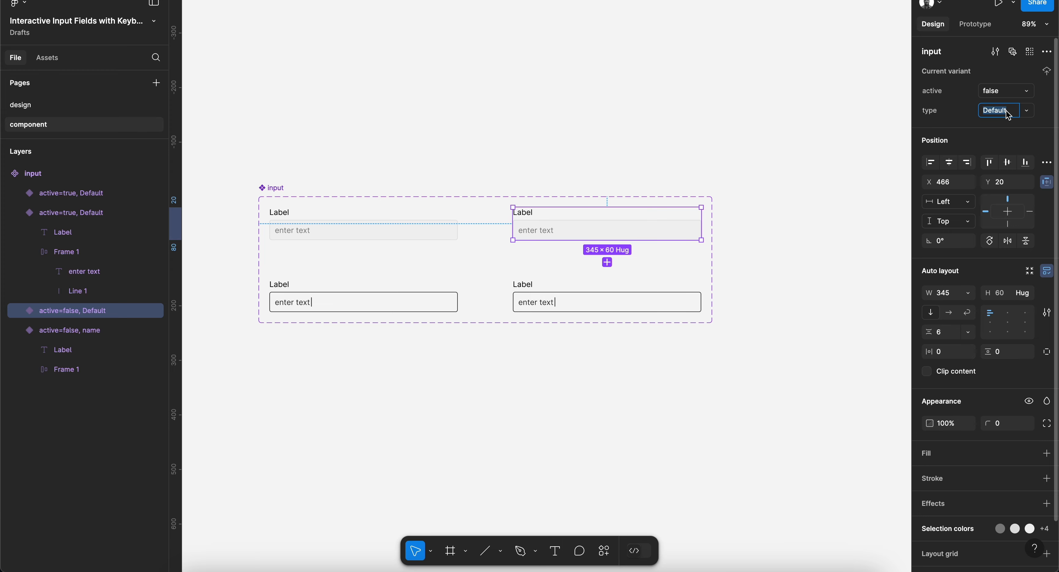
pyautogui.write('email')
pyautogui.press('Return')
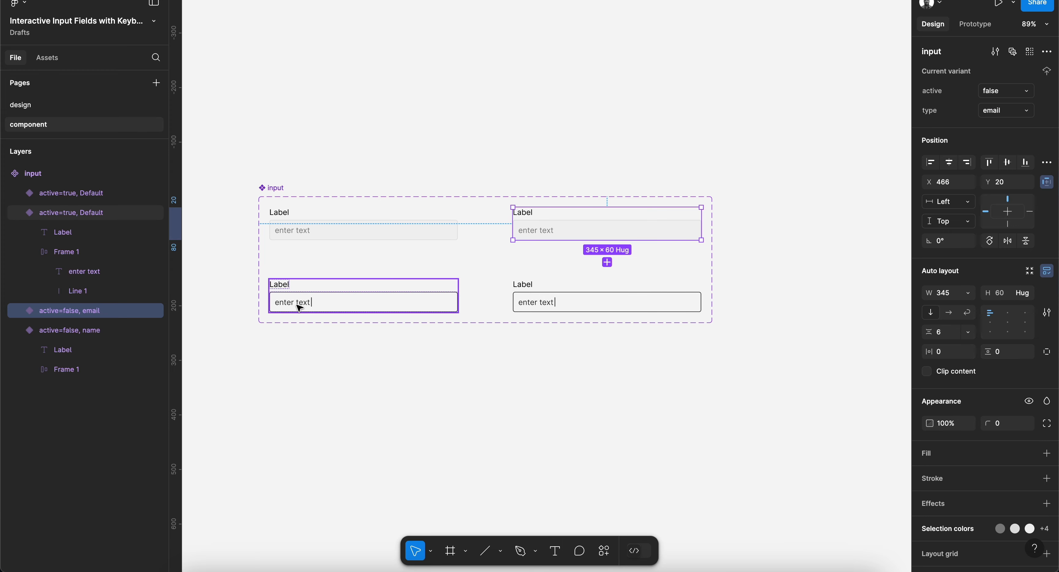
# Set the type property to name for the lower-left variant and email for the lower-right variant.
pyautogui.click(336, 307)
pyautogui.click(1030, 116)
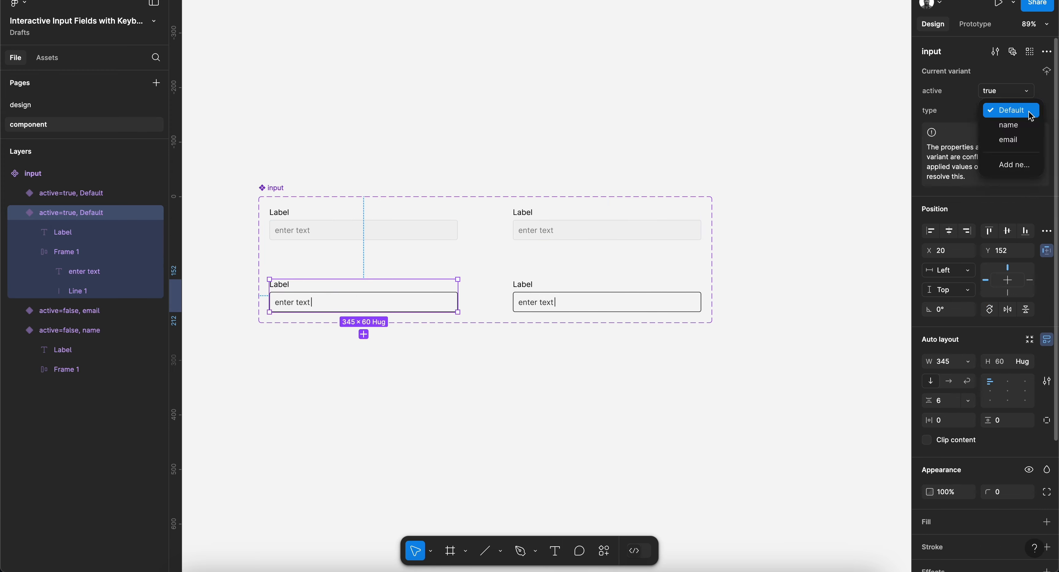
pyautogui.click(1024, 129)
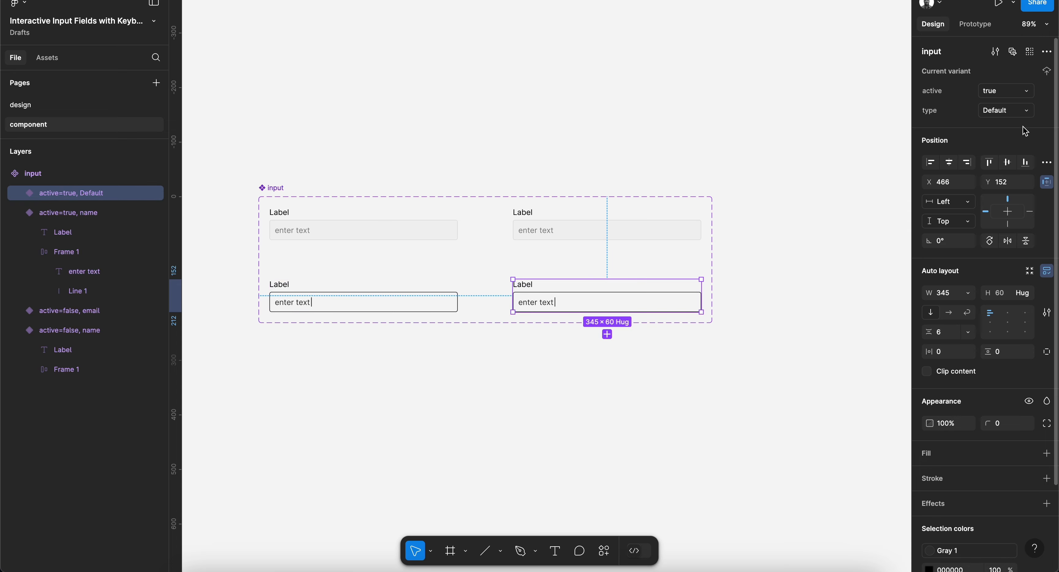
pyautogui.click(1030, 115)
pyautogui.click(1019, 140)
pyautogui.click(494, 132)
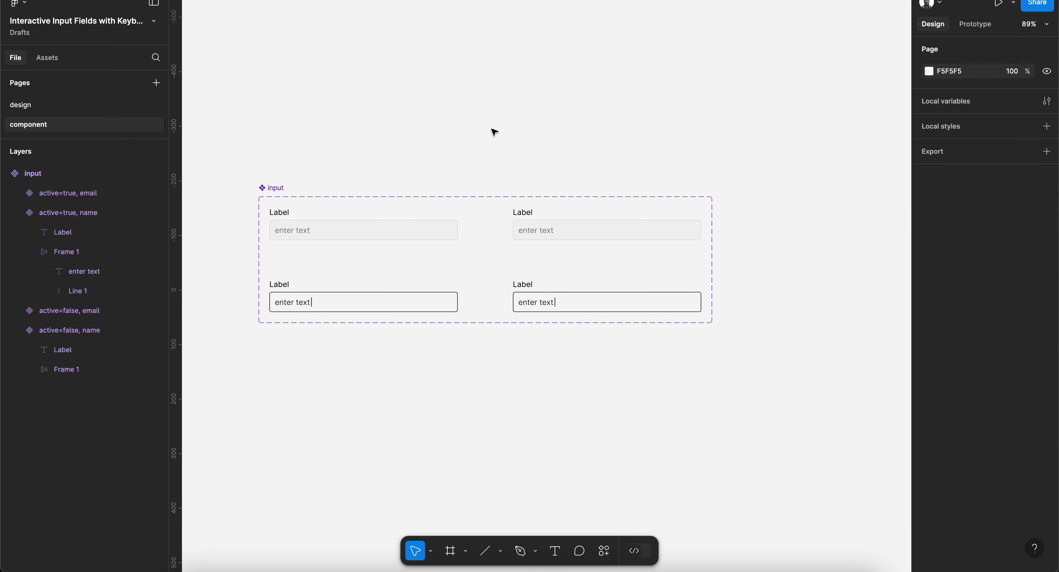
# Move the two lower variants up together to about Y 128 within the input component set.
pyautogui.click(351, 299)
pyautogui.keyDown('shift'); pyautogui.click(596, 300); pyautogui.keyUp('shift')
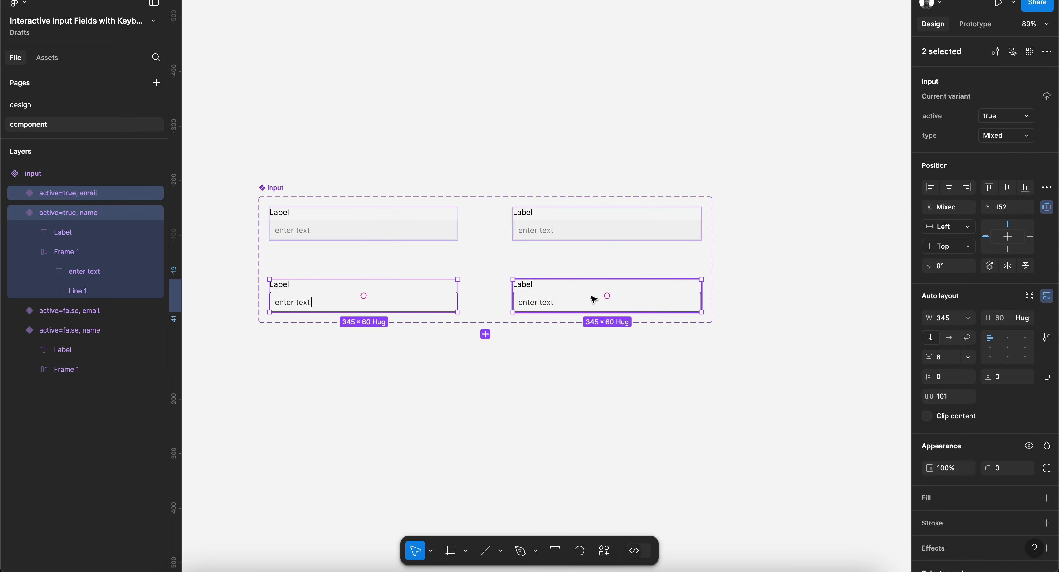
pyautogui.moveTo(580, 307); pyautogui.dragTo(581, 294)
pyautogui.click(598, 352)
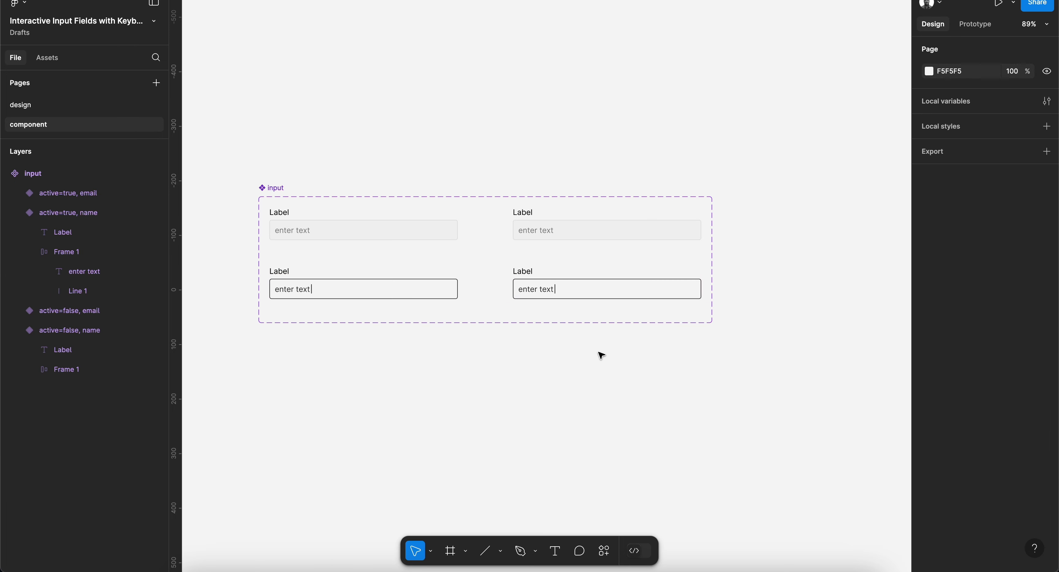
pyautogui.click(598, 288)
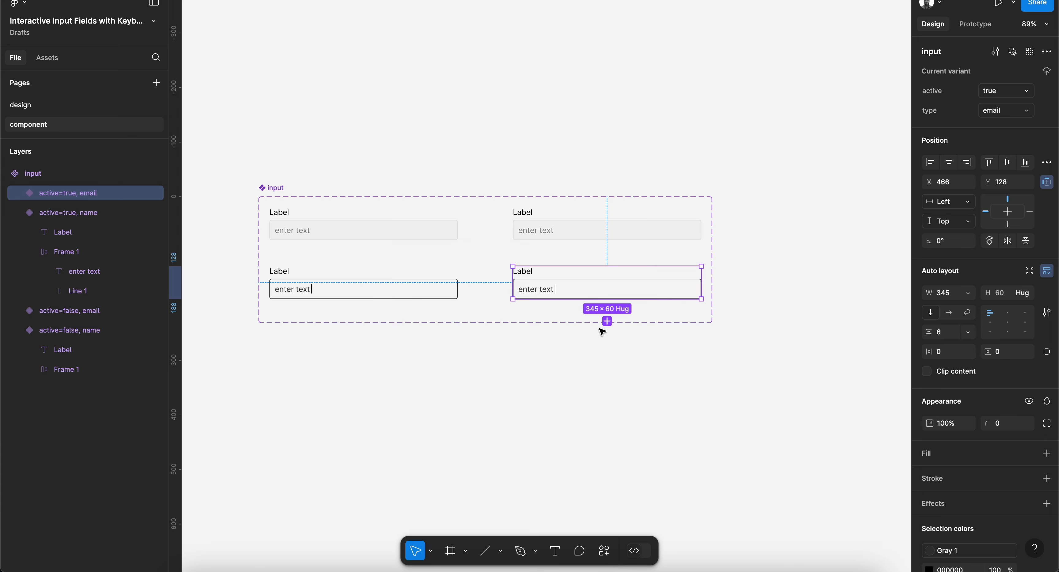
pyautogui.click(409, 293)
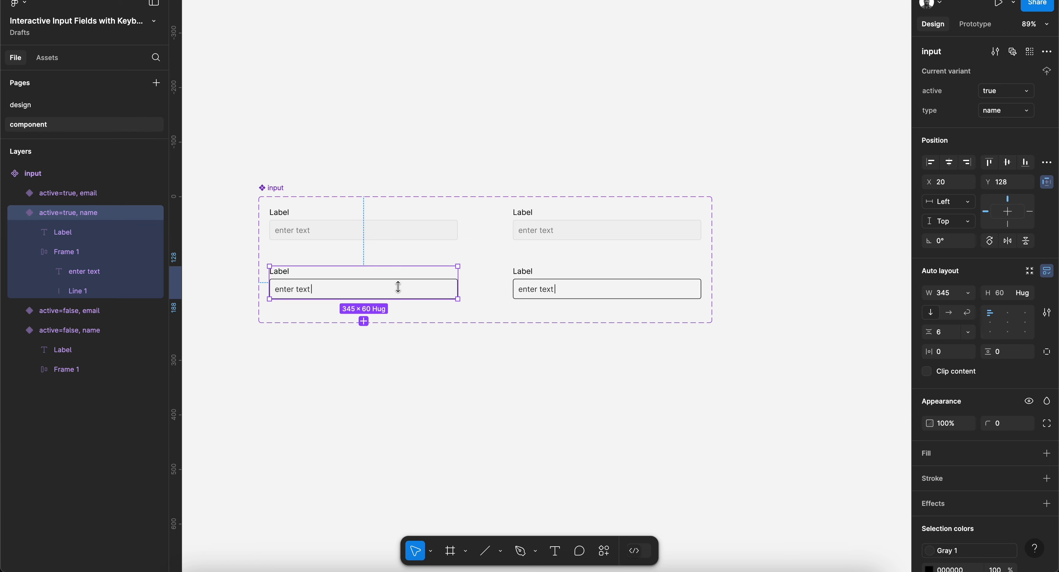
pyautogui.click(476, 170)
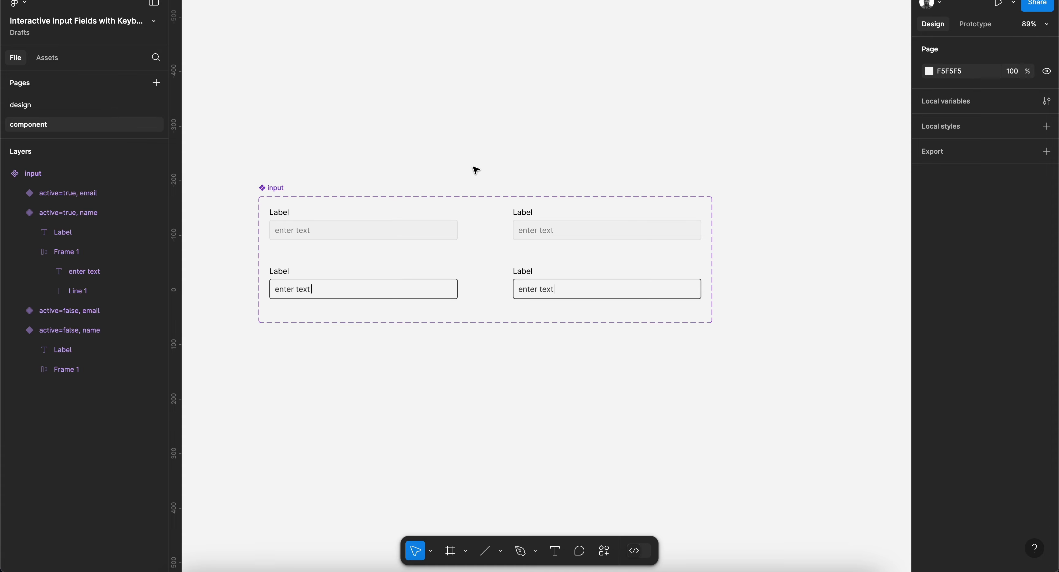
# Create a local string variable named "first-field" with the value "enter name".
pyautogui.click(1046, 101)
pyautogui.click(772, 215)
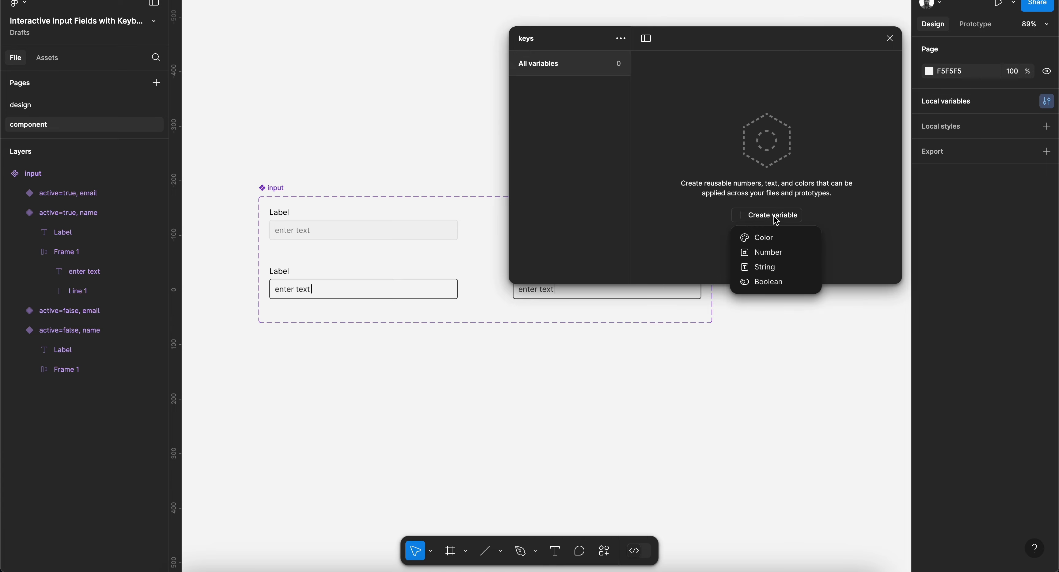
pyautogui.click(765, 267)
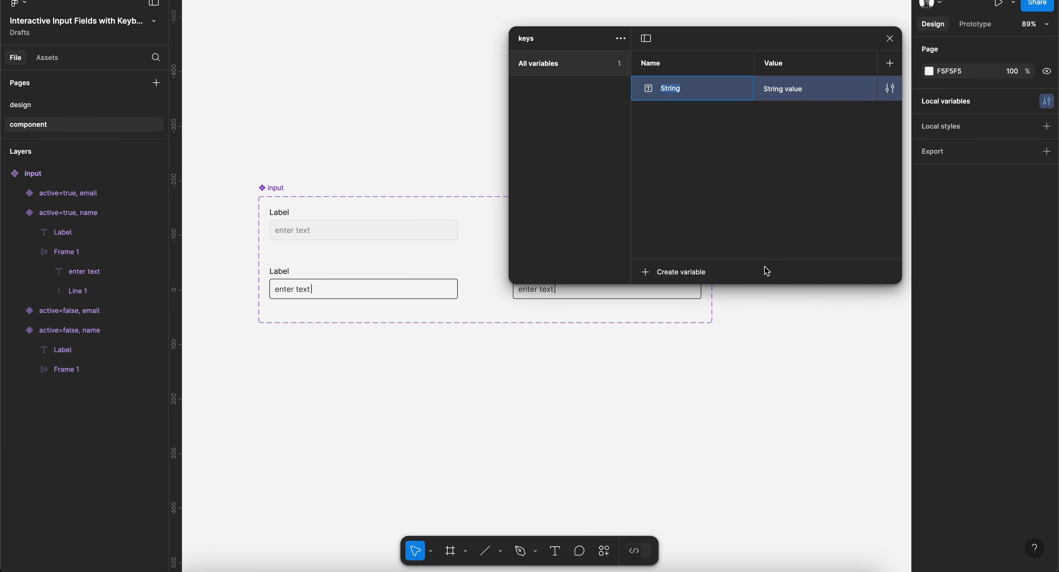
pyautogui.write('first-field')
pyautogui.press('Return')
pyautogui.doubleClick(785, 89)
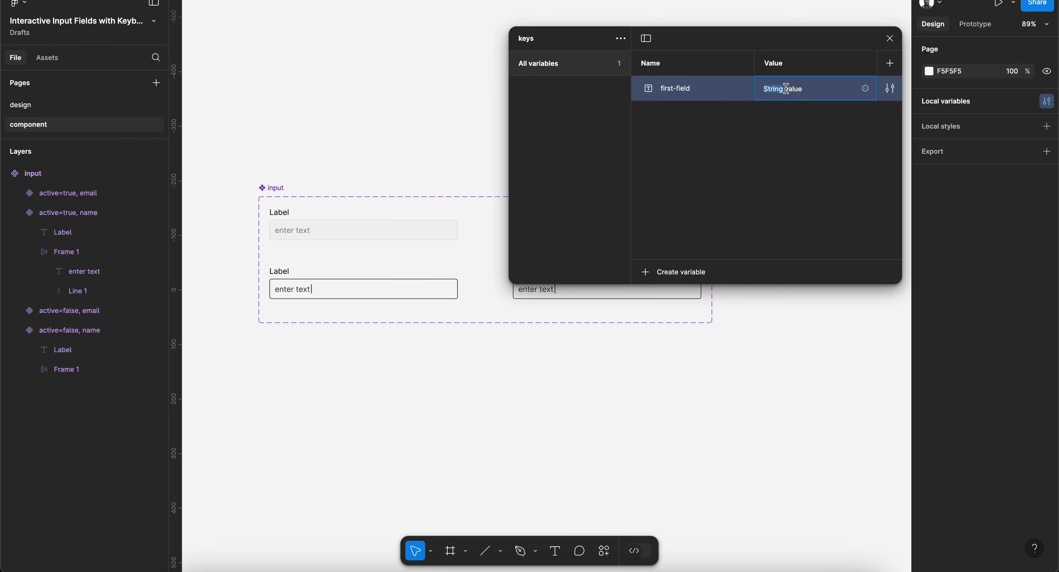
pyautogui.write('enter name')
pyautogui.press('Return')
# Duplicate the first-field variable, rename the copy "second-field" and set its value to "enter email".
pyautogui.hotkey('shift', 'Return')
pyautogui.doubleClick(695, 117)
pyautogui.press('BackSpace')
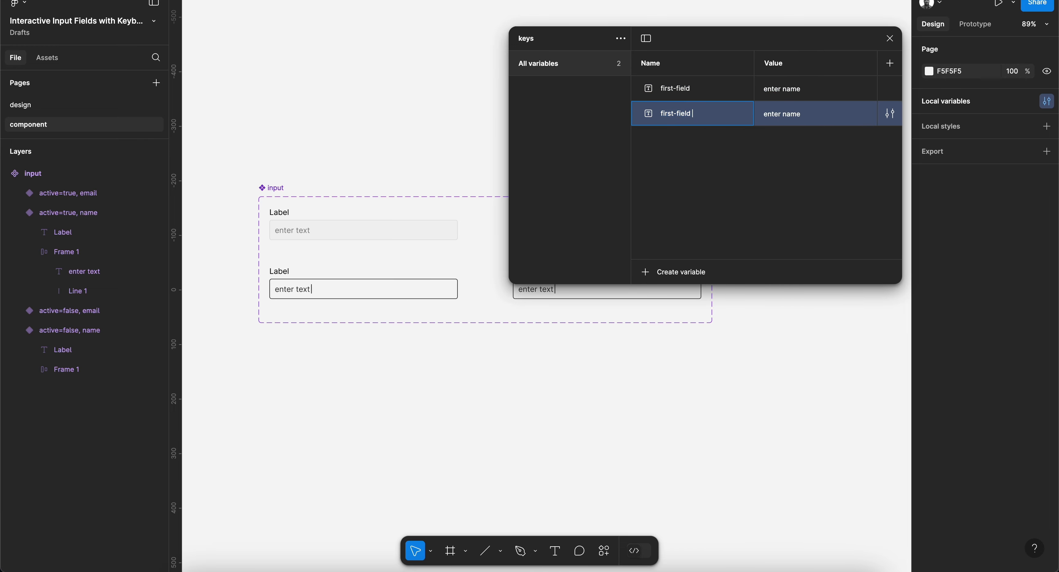
pyautogui.press('Home')
pyautogui.hotkey('alt', 'shift', 'Right')
pyautogui.write('second')
pyautogui.press('Tab')
pyautogui.press('Right')
pyautogui.hotkey('alt', 'shift', 'Left')
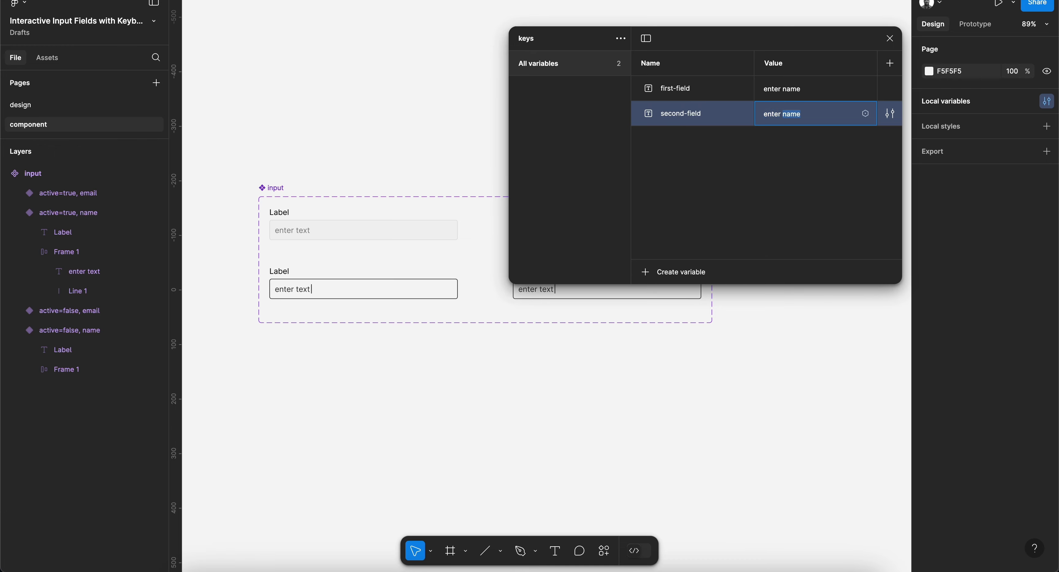
pyautogui.write('email')
pyautogui.press('Return')
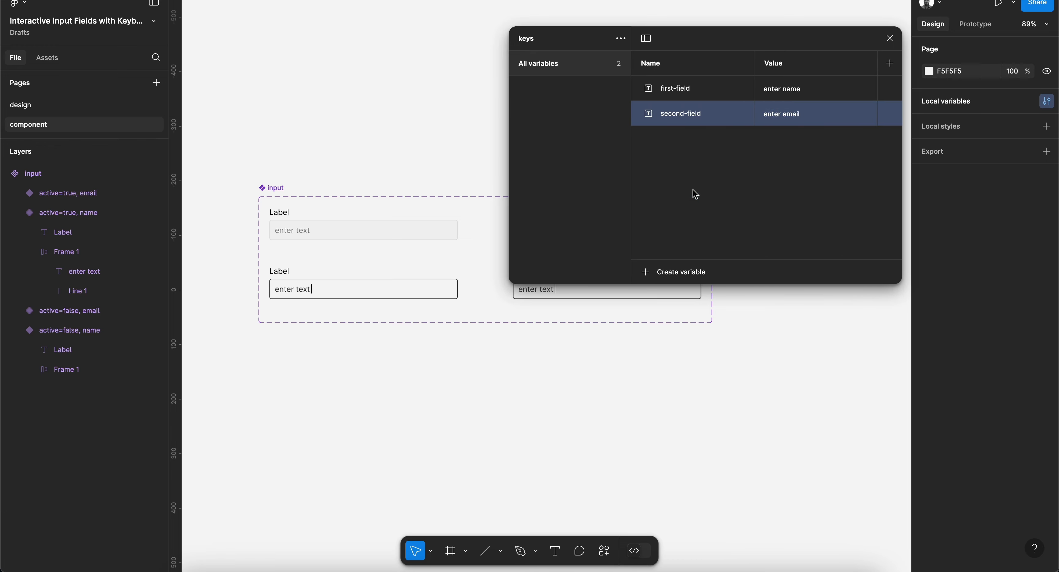
# Create a boolean variable named "first-field-active" with its value left at False.
pyautogui.click(685, 268)
pyautogui.click(685, 340)
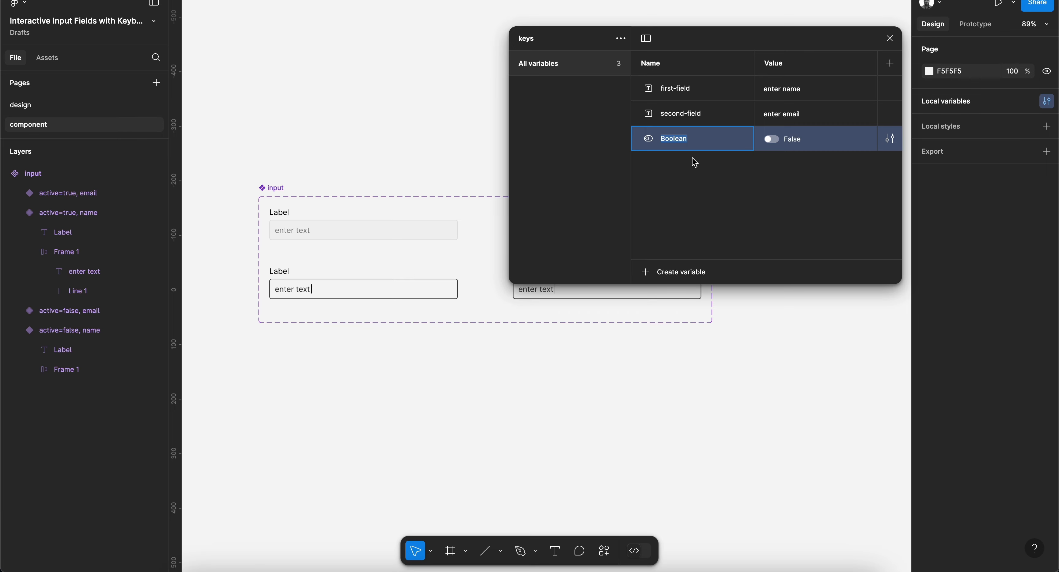
pyautogui.write('first-field-active')
pyautogui.press('Return')
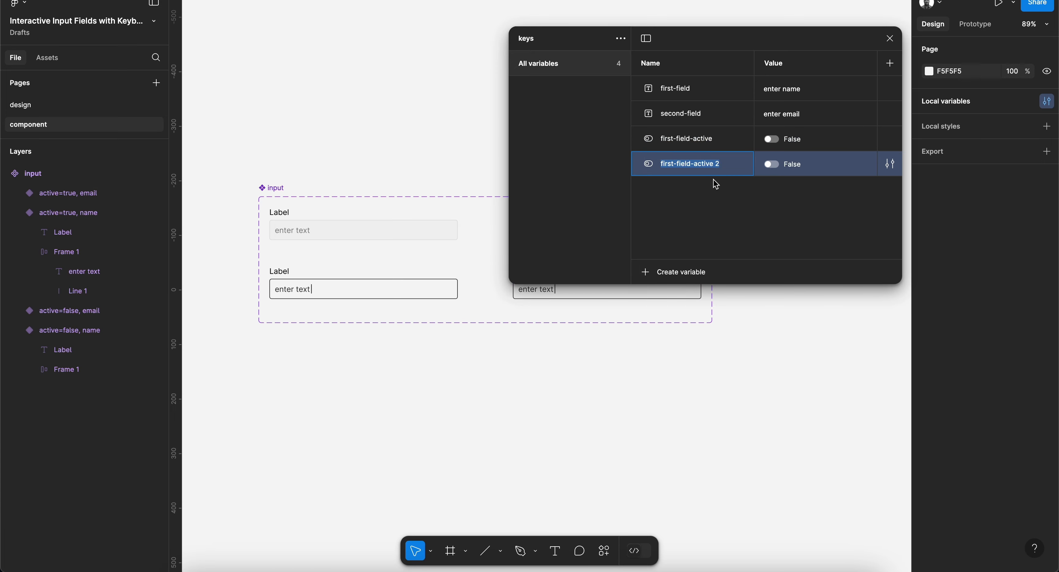
# Rename the duplicate of the first-field-active variable to "second-field-active" and close the variables window.
pyautogui.press('Right')
pyautogui.press('BackSpace')
pyautogui.press('Delete')
pyautogui.press('Delete')
pyautogui.press('Delete')
pyautogui.press('Delete')
pyautogui.press('Delete')
pyautogui.write('second')
pyautogui.press('Return')
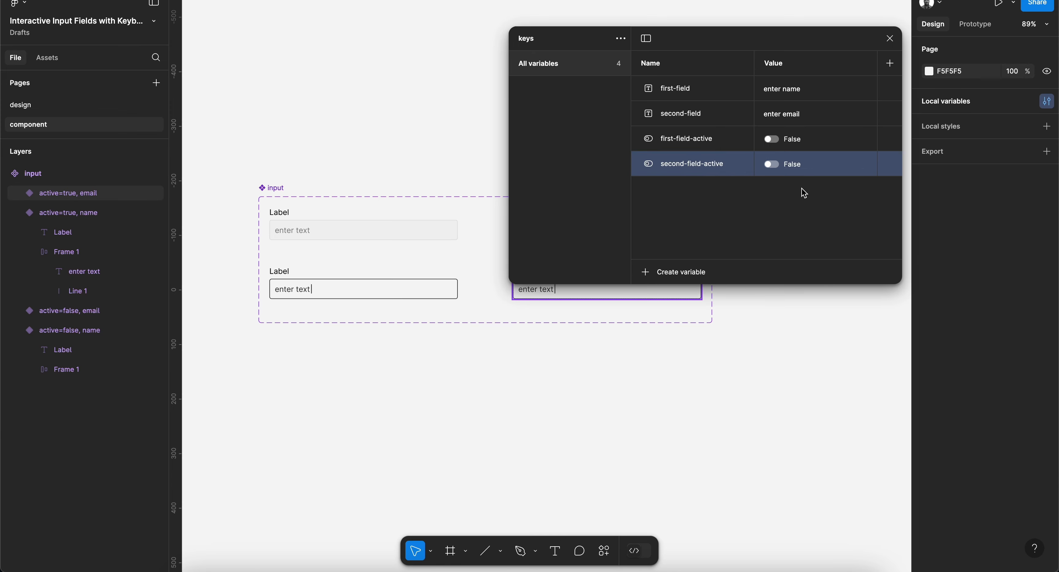
pyautogui.click(889, 39)
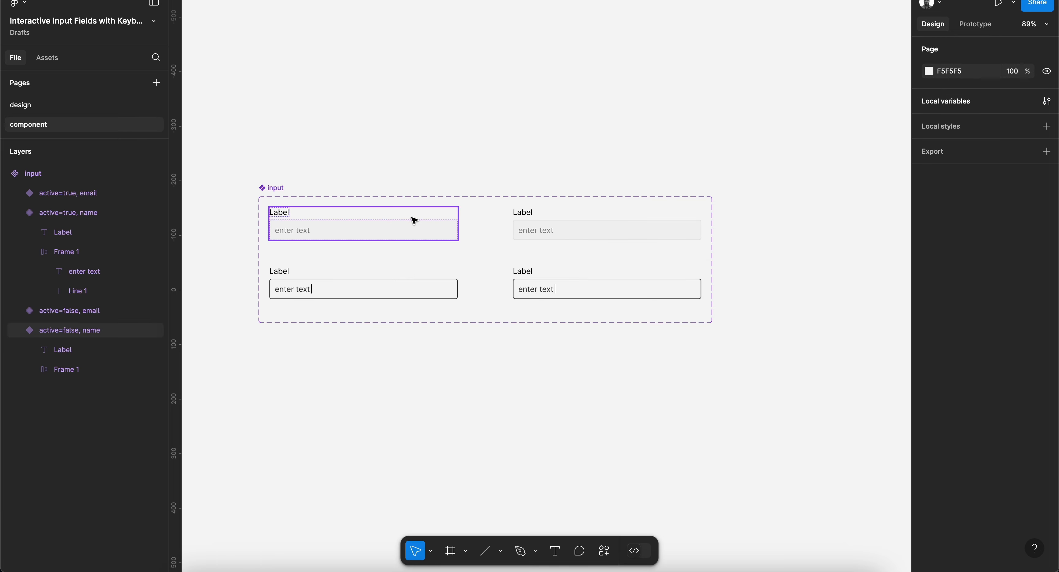
# Bind the placeholder text of both name variants to the first-field variable.
pyautogui.keyDown('super'); pyautogui.click(298, 231); pyautogui.keyUp('super')
pyautogui.keyDown('shift'); pyautogui.keyDown('super'); pyautogui.click(298, 290); pyautogui.keyUp('super'); pyautogui.keyUp('shift')
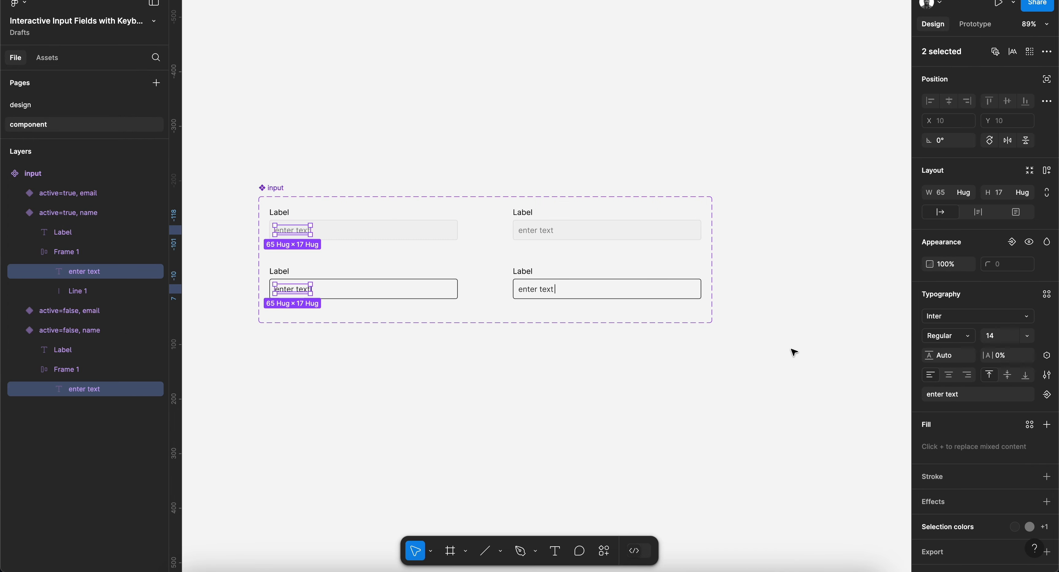
pyautogui.click(1045, 356)
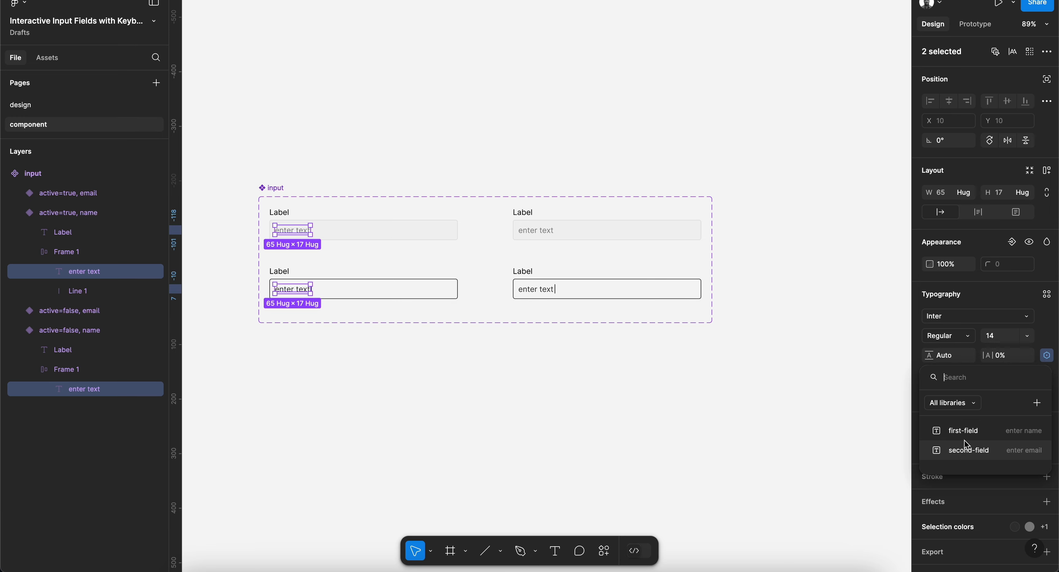
pyautogui.click(968, 431)
# Bind the placeholder text of both email variants to the second-field variable.
pyautogui.click(541, 235)
pyautogui.keyDown('shift'); pyautogui.click(539, 291); pyautogui.keyUp('shift')
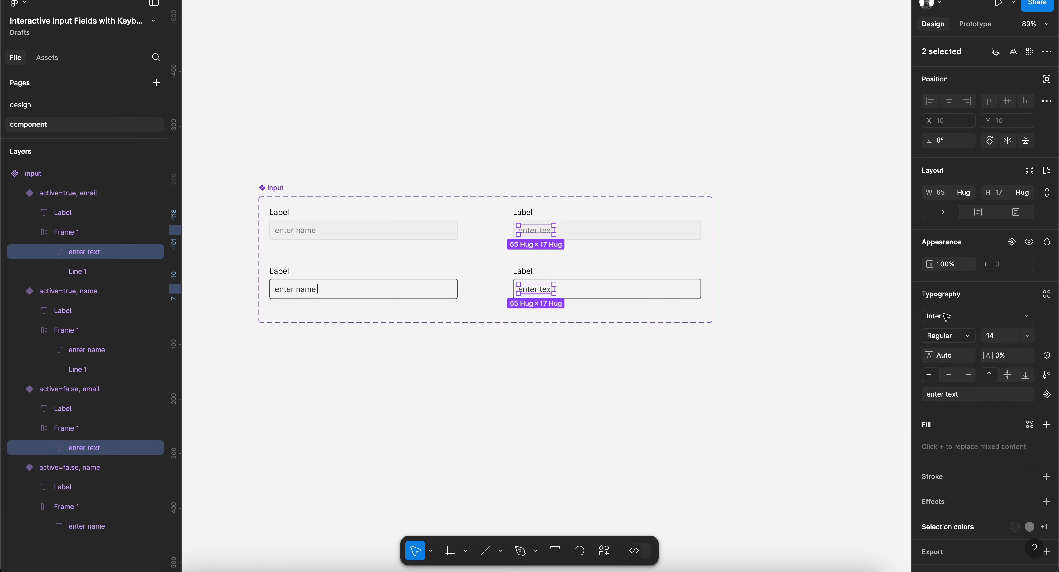
pyautogui.click(1047, 356)
pyautogui.click(962, 451)
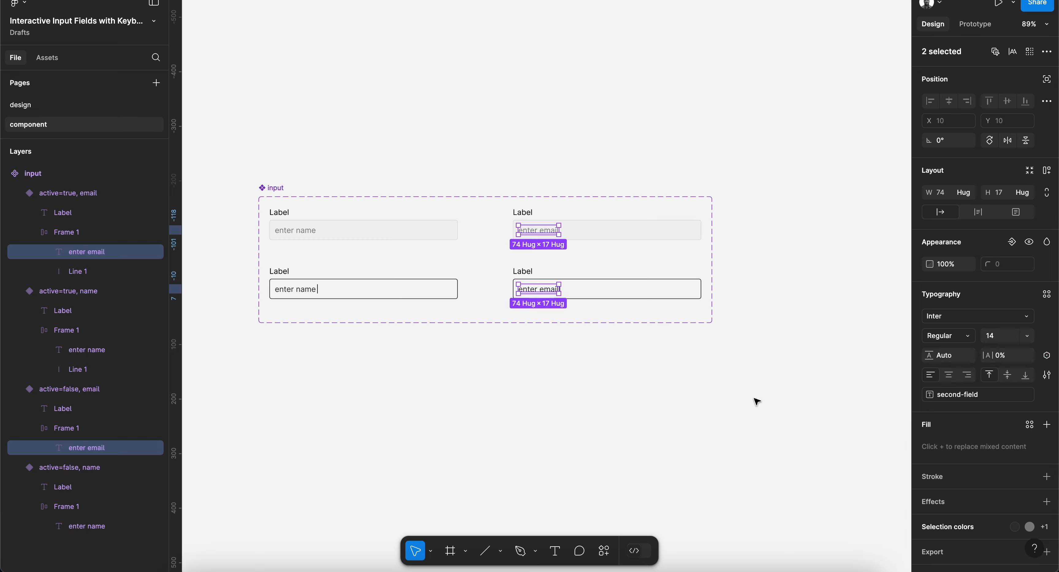
pyautogui.click(488, 113)
# Copy the inactive name variant and paste it as an instance on the design page.
pyautogui.scroll(-3, 488, 113)
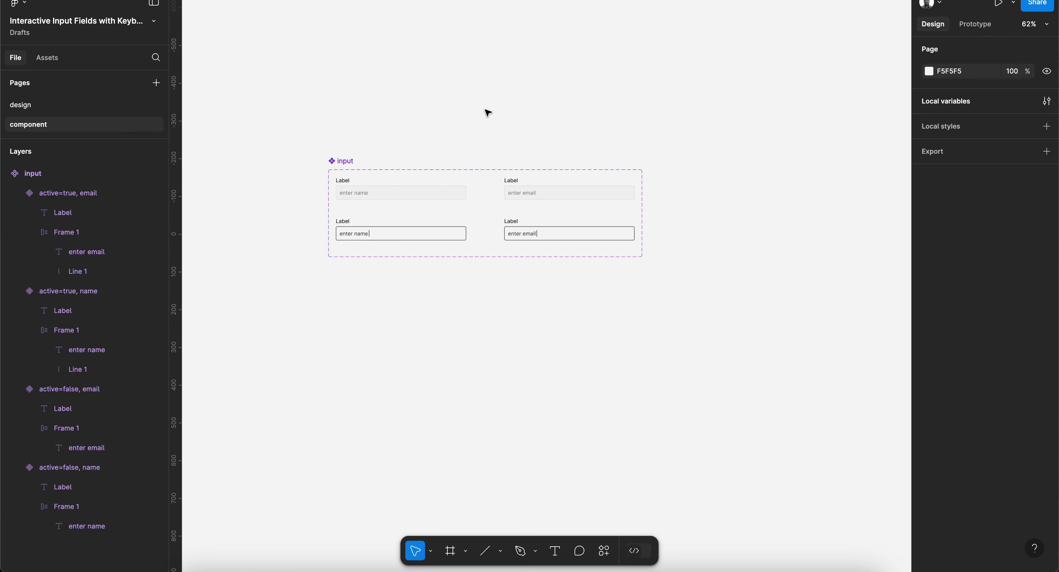
pyautogui.click(409, 196)
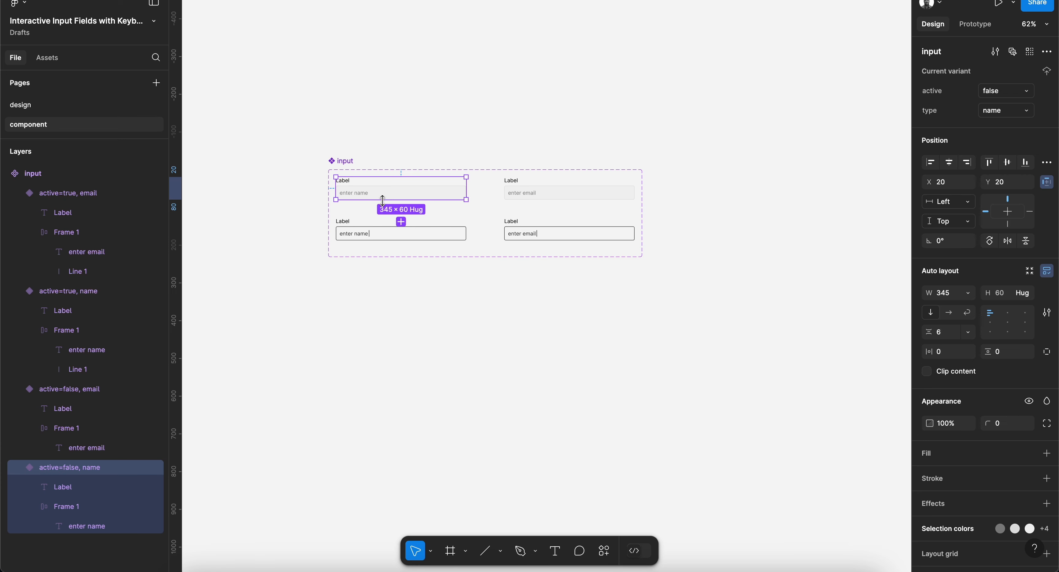
pyautogui.click(40, 106)
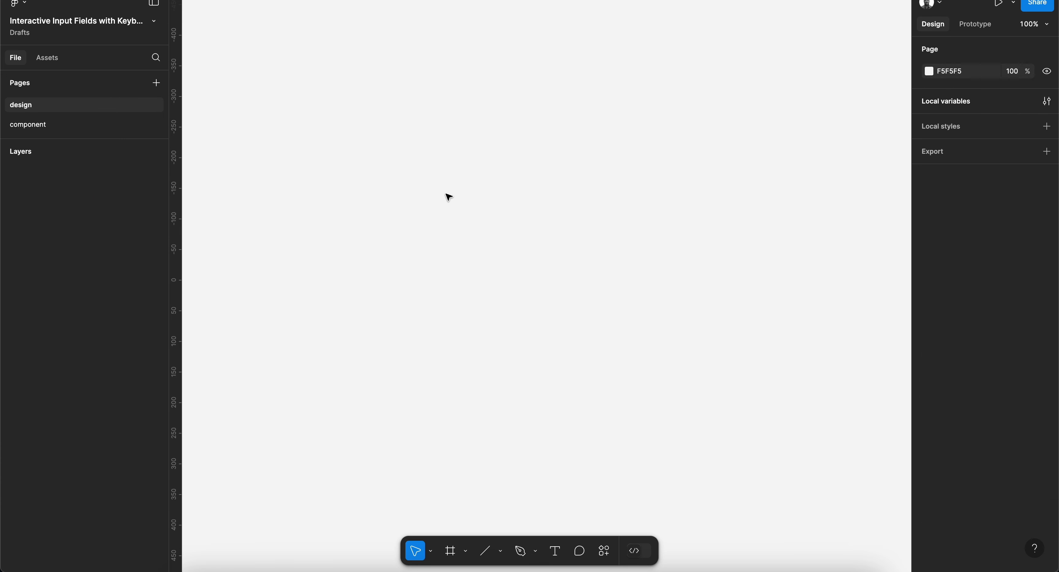
pyautogui.hotkey('ctrl', 'v')
pyautogui.hotkey('shift', '2')
pyautogui.scroll(-10, 449, 198)
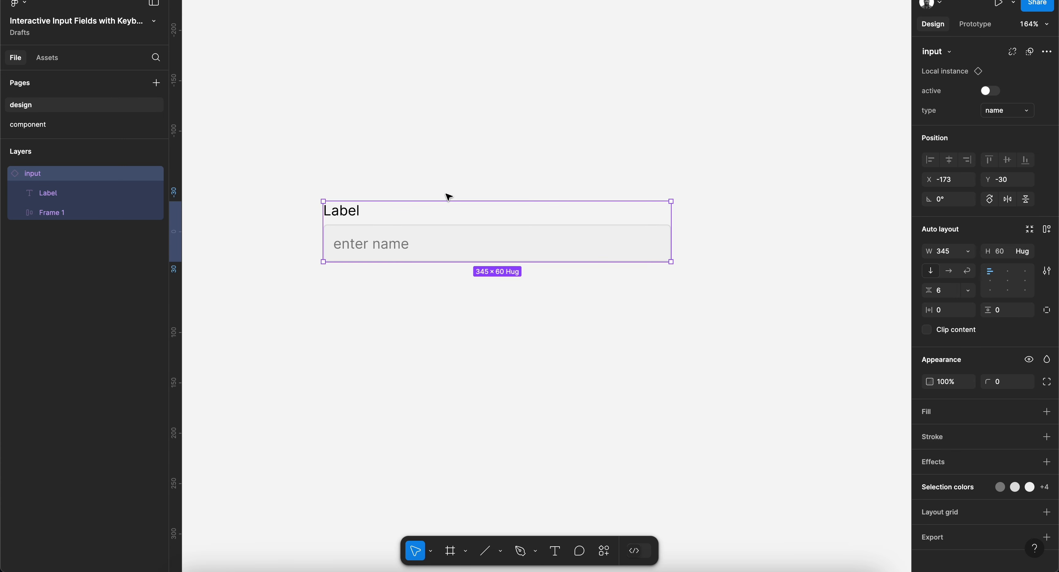
pyautogui.click(513, 161)
# Add an iPhone 13 mini frame beside the input instance and rename it "Design".
pyautogui.press('f')
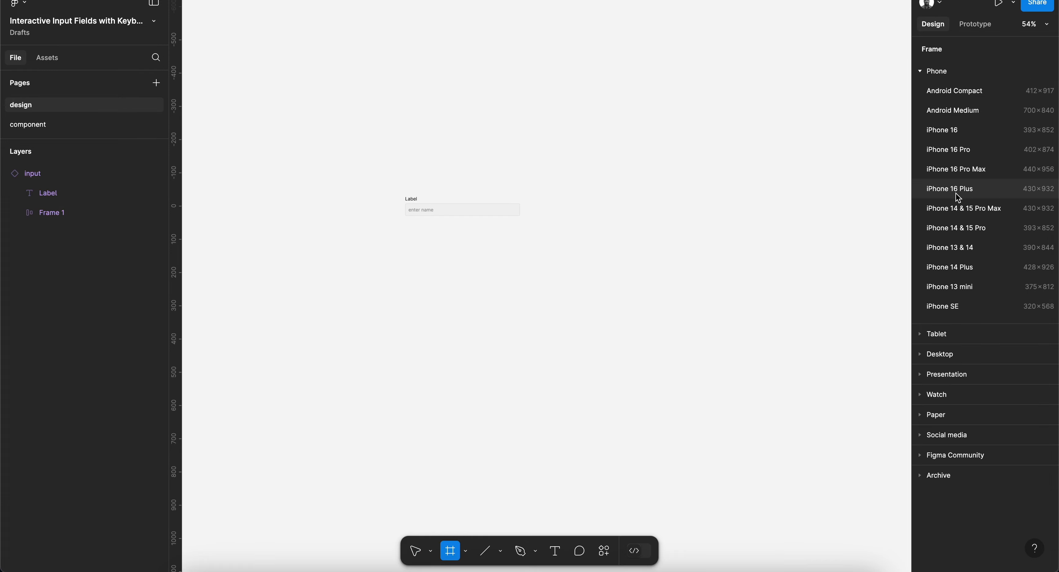
pyautogui.click(971, 287)
pyautogui.scroll(3, 614, 131)
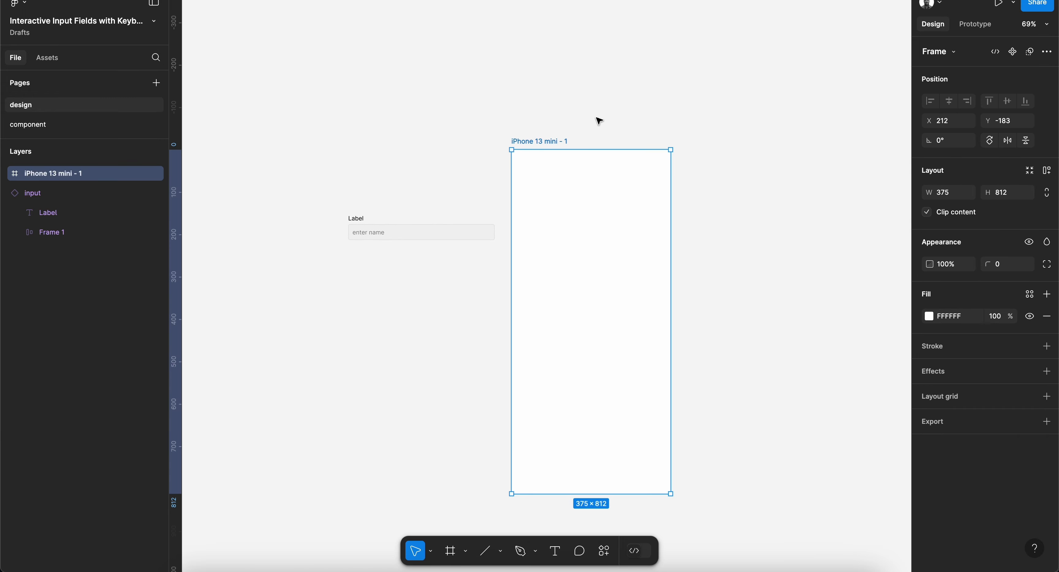
pyautogui.doubleClick(542, 142)
pyautogui.write('Design')
pyautogui.press('Return')
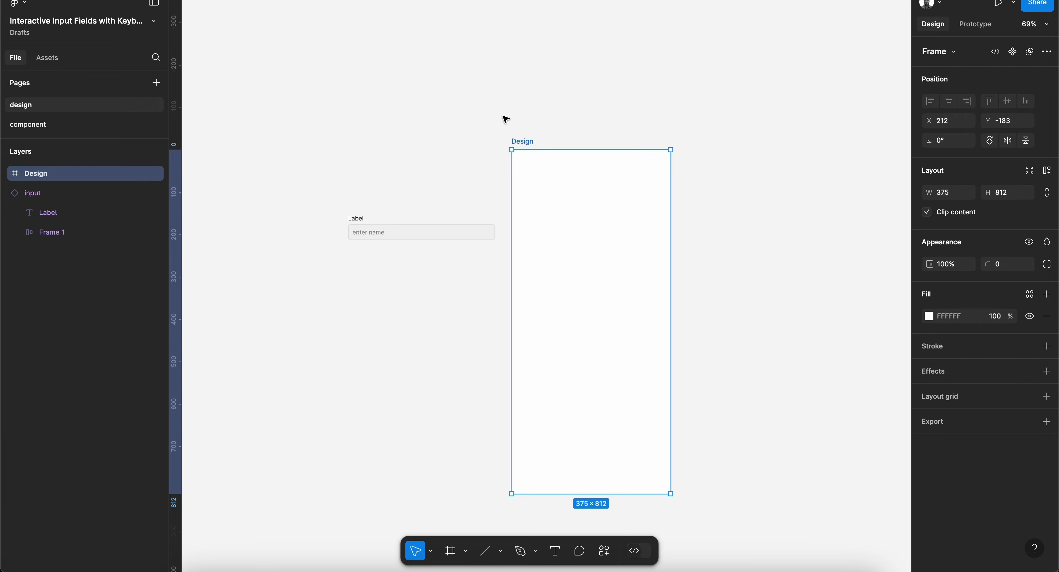
# Move the input instance into the Design frame at about Y 320 and centre it horizontally.
pyautogui.moveTo(355, 229); pyautogui.dragTo(570, 306)
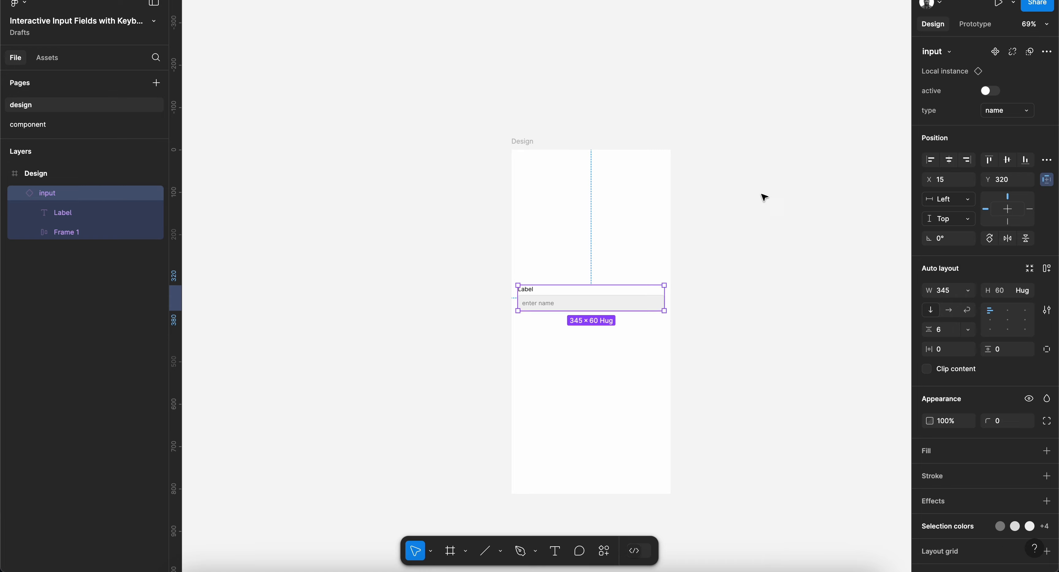
pyautogui.click(950, 164)
pyautogui.scroll(2, 702, 310)
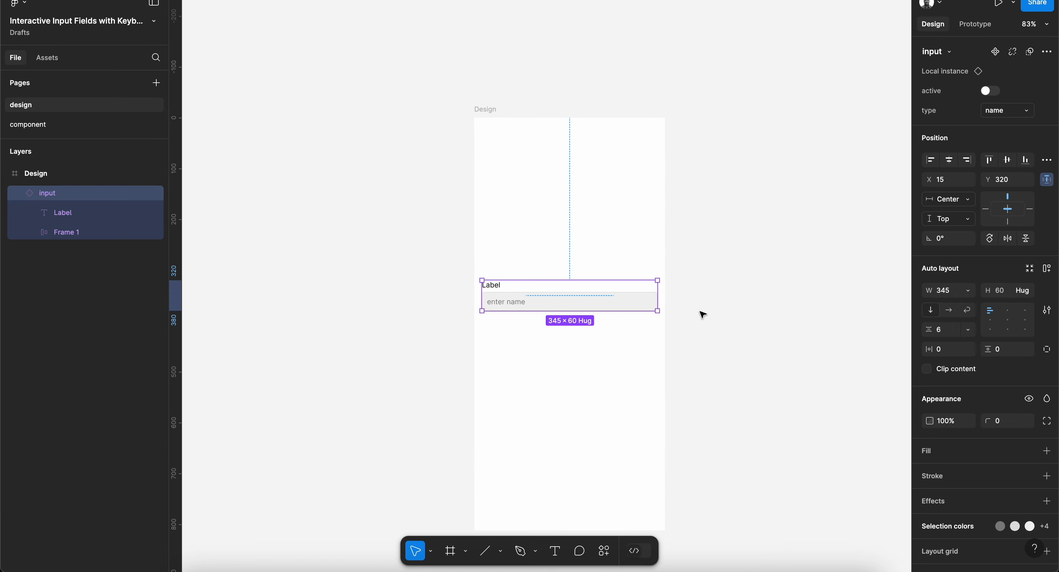
# Move the input instance to X 20 and set its width to 335 in the Design frame.
pyautogui.press('alt')
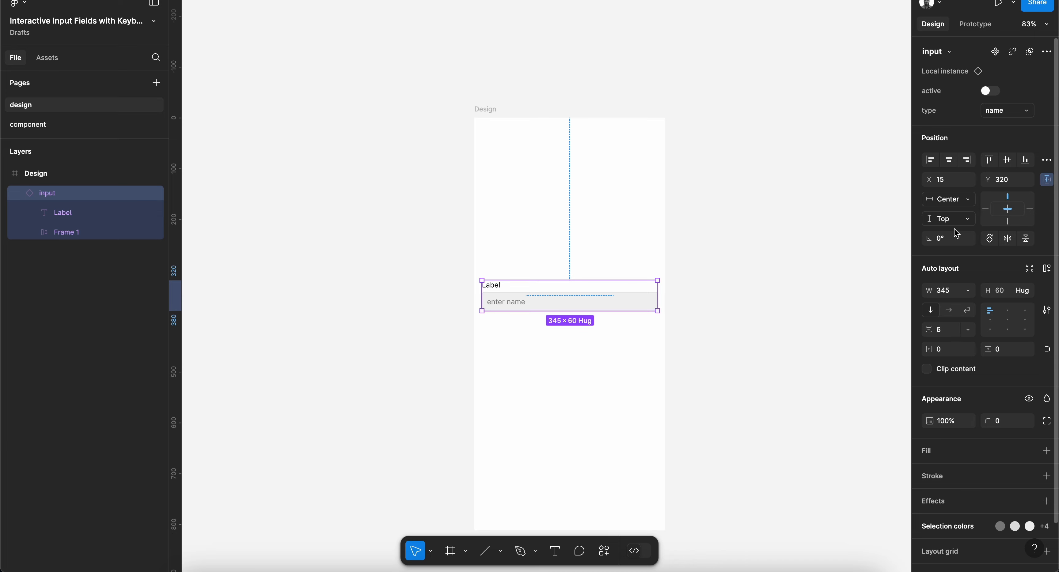
pyautogui.click(953, 291)
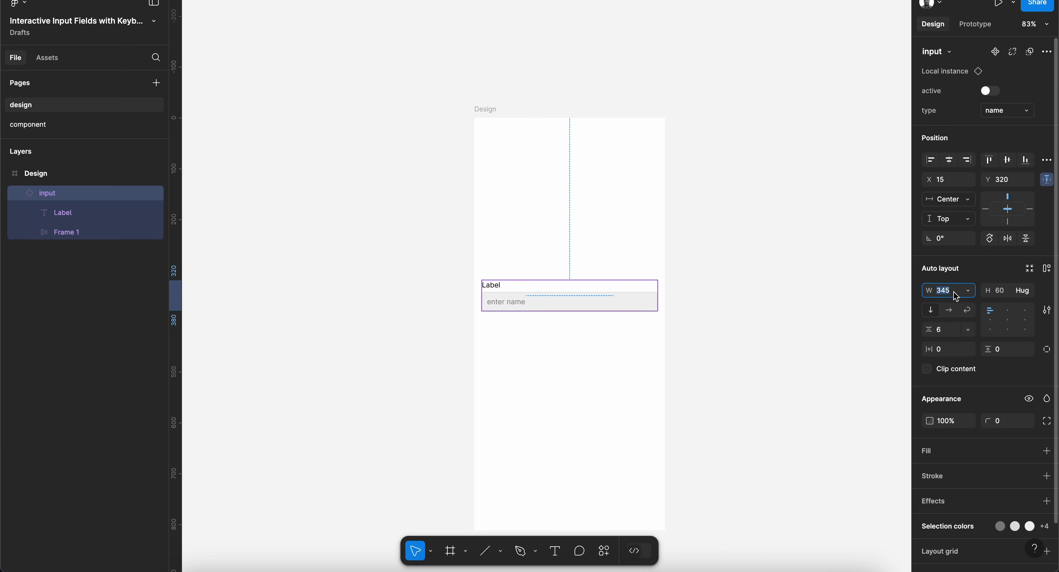
pyautogui.click(637, 305)
pyautogui.press('Right')
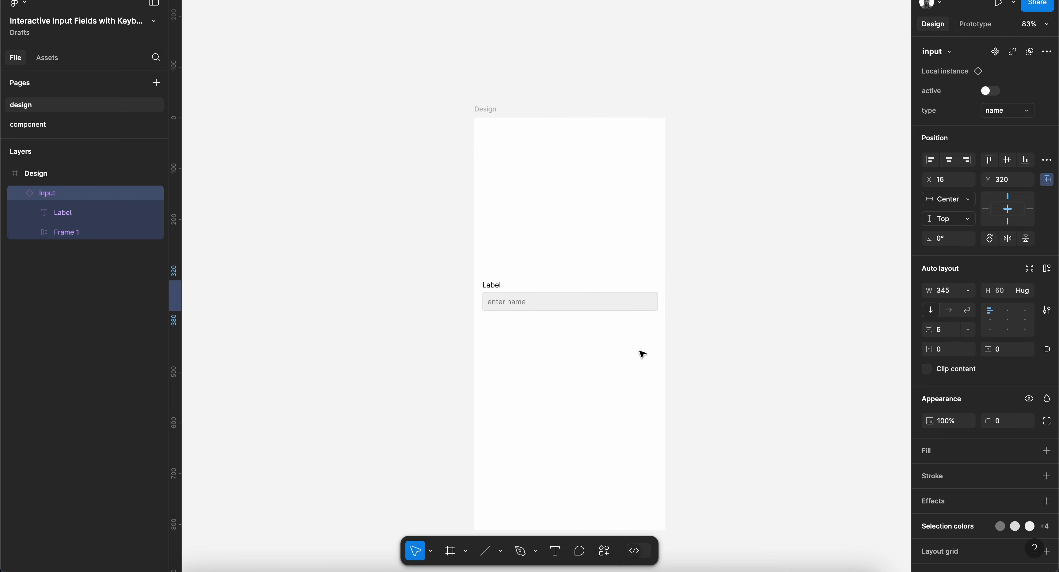
pyautogui.press('Right')
pyautogui.press('Right')
pyautogui.press('Right')
pyautogui.press('Right')
pyautogui.press('Right')
pyautogui.press('Left')
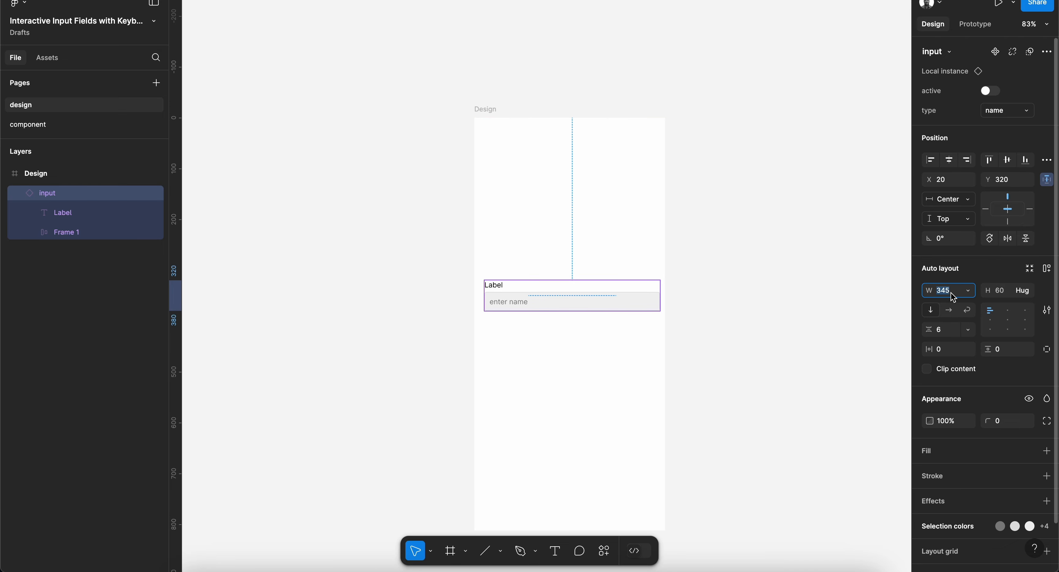
pyautogui.hotkey('ctrl', 'shift', 'Left')
pyautogui.press('alt')
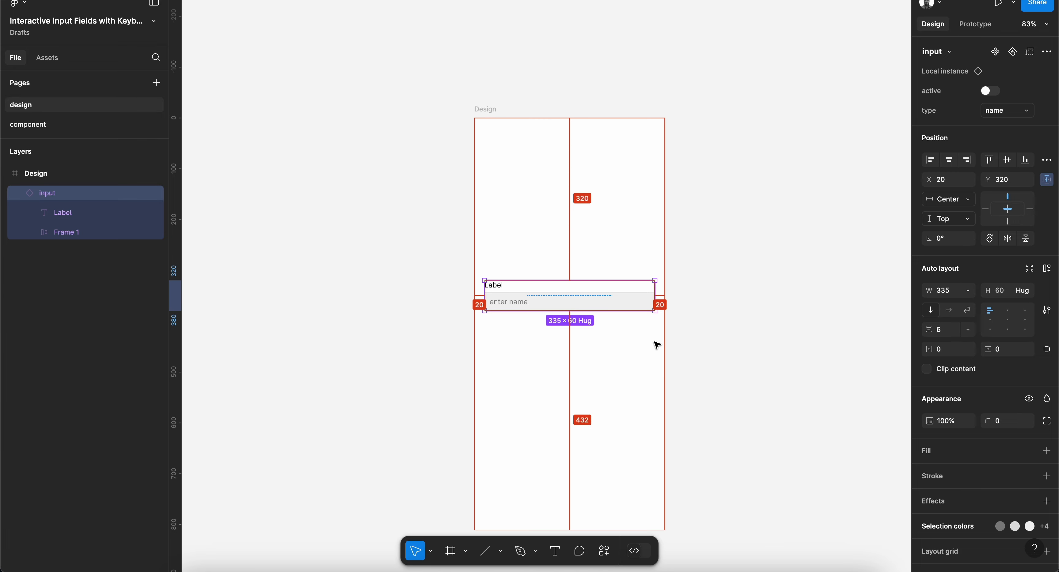
# Move the input instance up to Y 225 and place a duplicate below it at Y 316.
pyautogui.scroll(3, 562, 253)
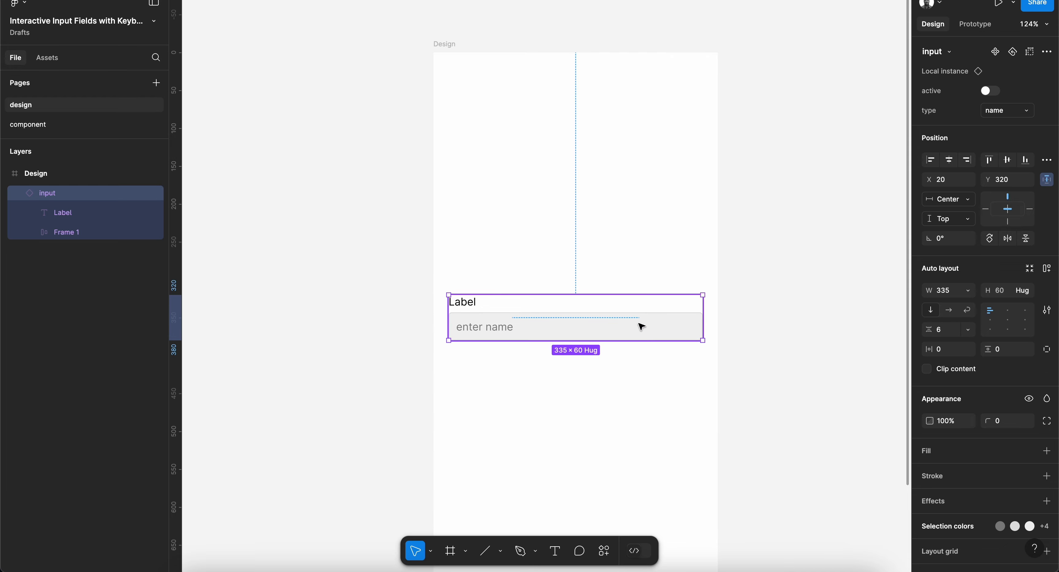
pyautogui.moveTo(638, 327)
pyautogui.mouseDown()
pyautogui.moveTo(648, 258)
pyautogui.moveTo(648, 327)
pyautogui.mouseUp()
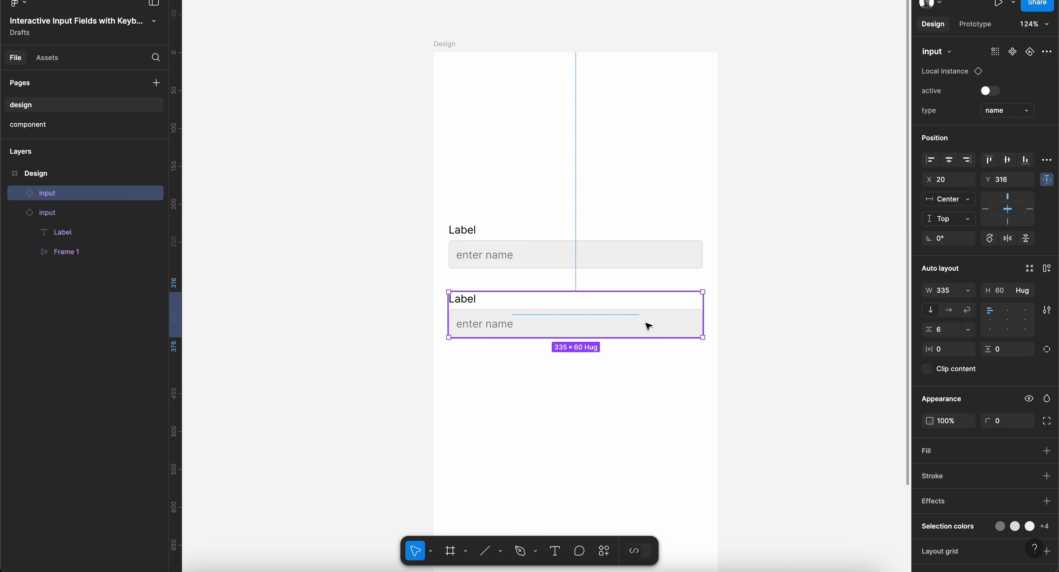
pyautogui.click(622, 249)
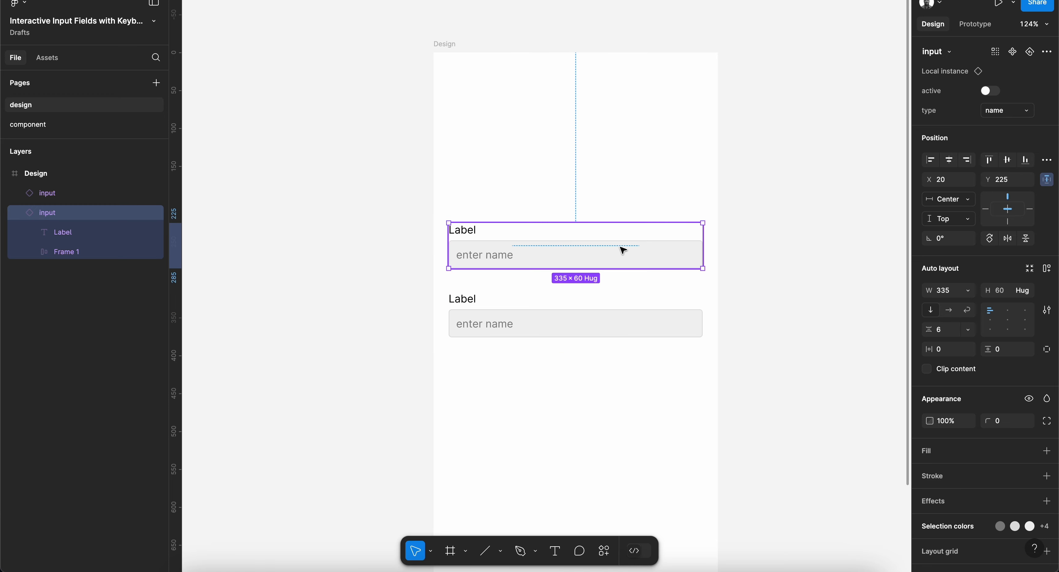
# Change the type of the lower input copy to email.
pyautogui.click(668, 309)
pyautogui.click(1027, 110)
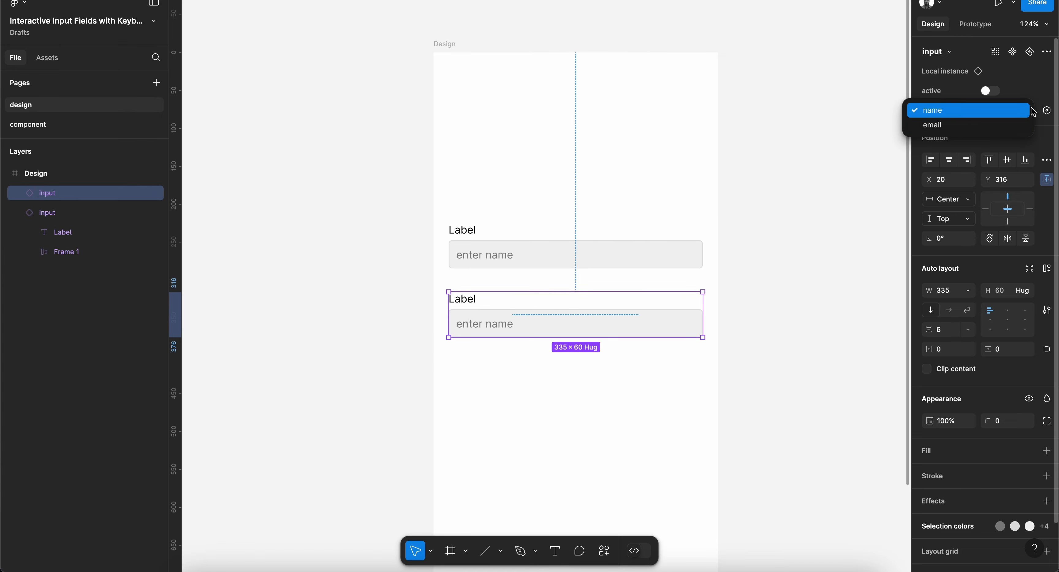
pyautogui.click(995, 123)
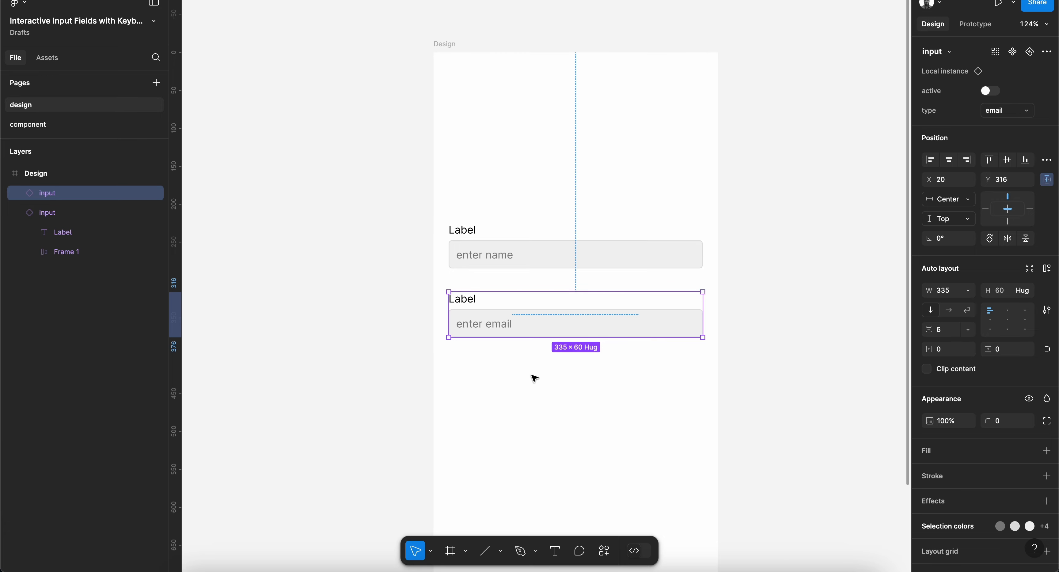
# Bind the name input's active property to first-field-active and the email input's active property to second-field-active.
pyautogui.click(505, 262)
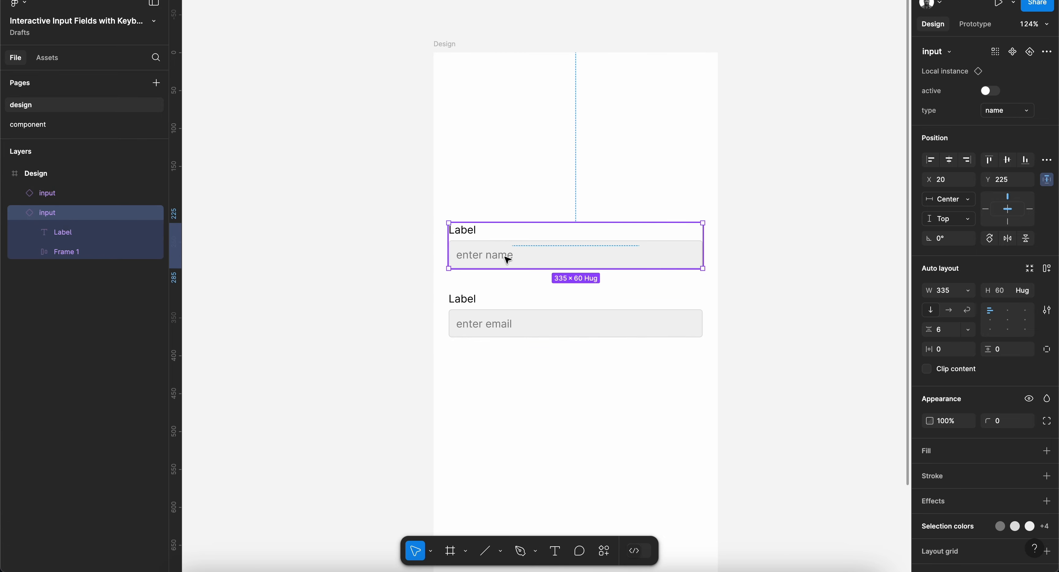
pyautogui.click(1046, 91)
pyautogui.press('Escape')
pyautogui.click(619, 324)
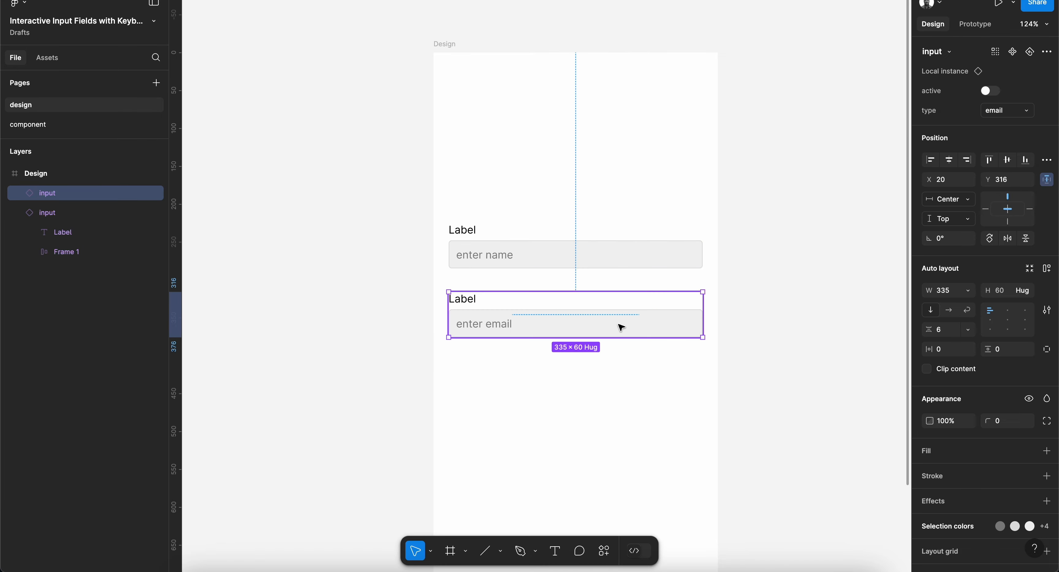
pyautogui.click(1046, 90)
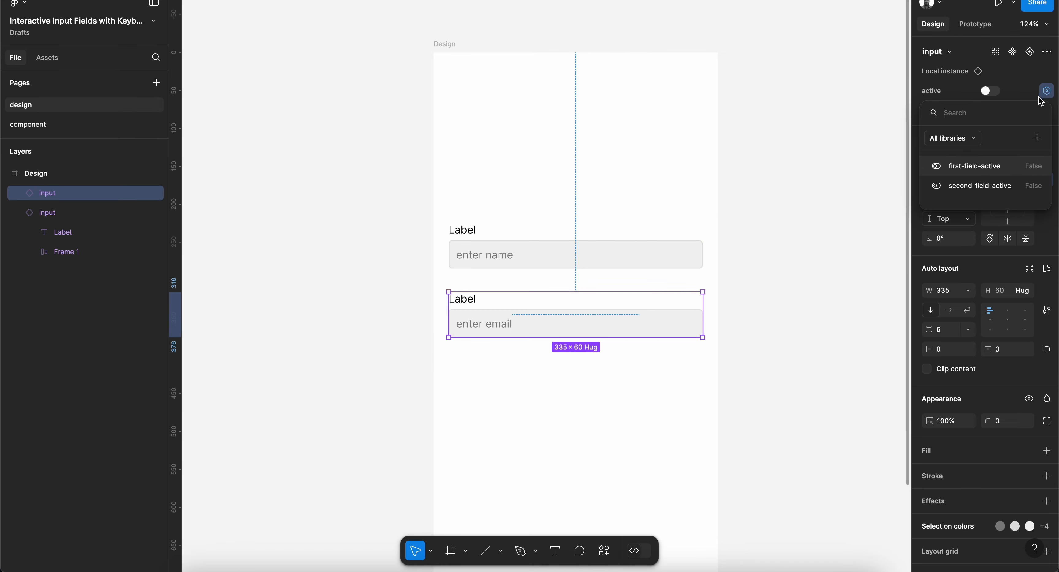
pyautogui.click(986, 188)
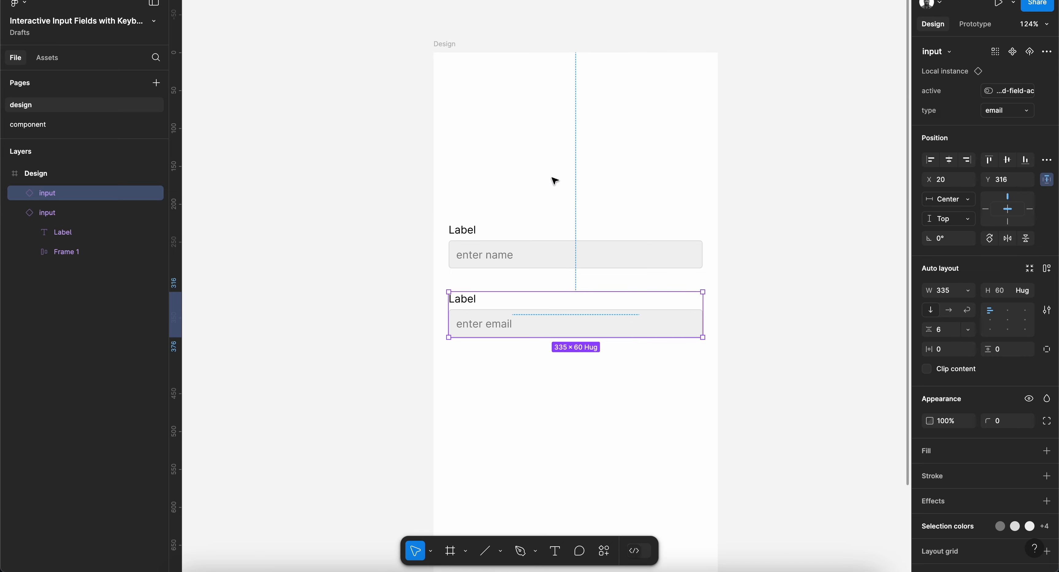
# Wrap the name and email inputs in a vertical auto layout frame with a gap of 30.
pyautogui.click(468, 181)
pyautogui.moveTo(468, 181); pyautogui.dragTo(622, 359)
pyautogui.hotkey('shift', 'a')
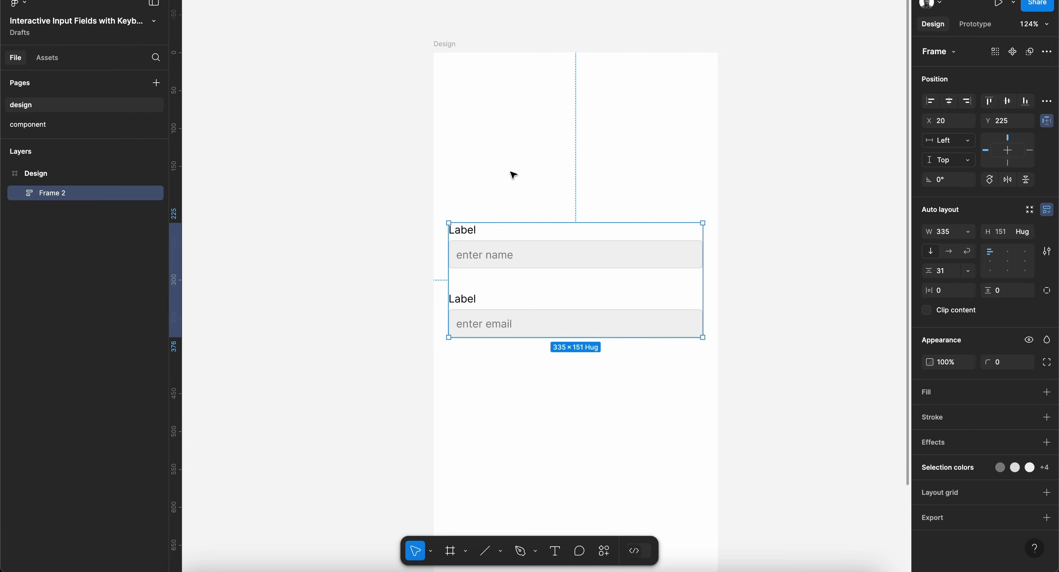
pyautogui.click(941, 271)
pyautogui.press('Down')
pyautogui.press('Return')
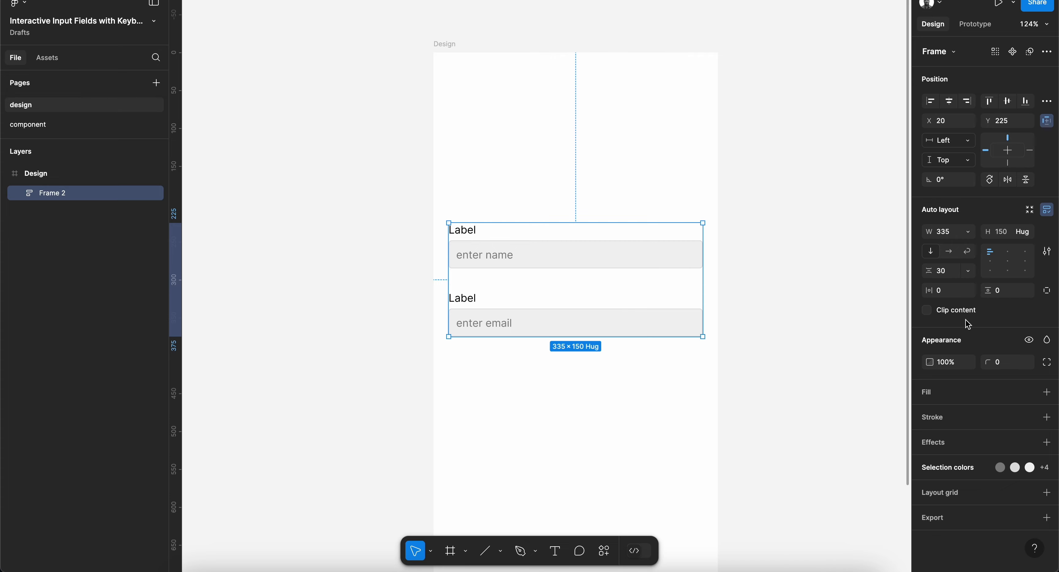
# Examine the two stacked fields in the Design frame and the active variants on the component page.
pyautogui.click(546, 192)
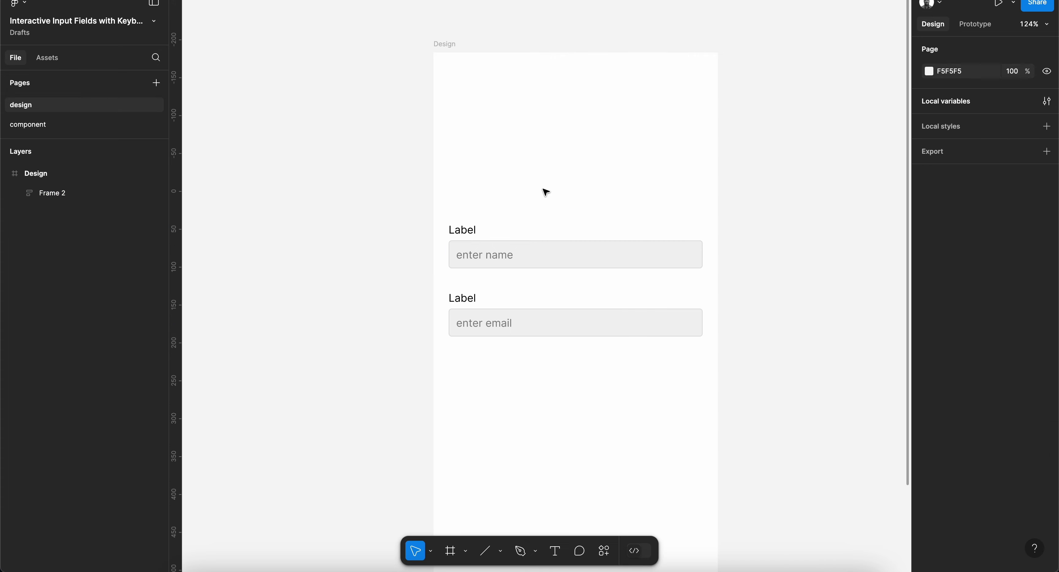
pyautogui.click(552, 253)
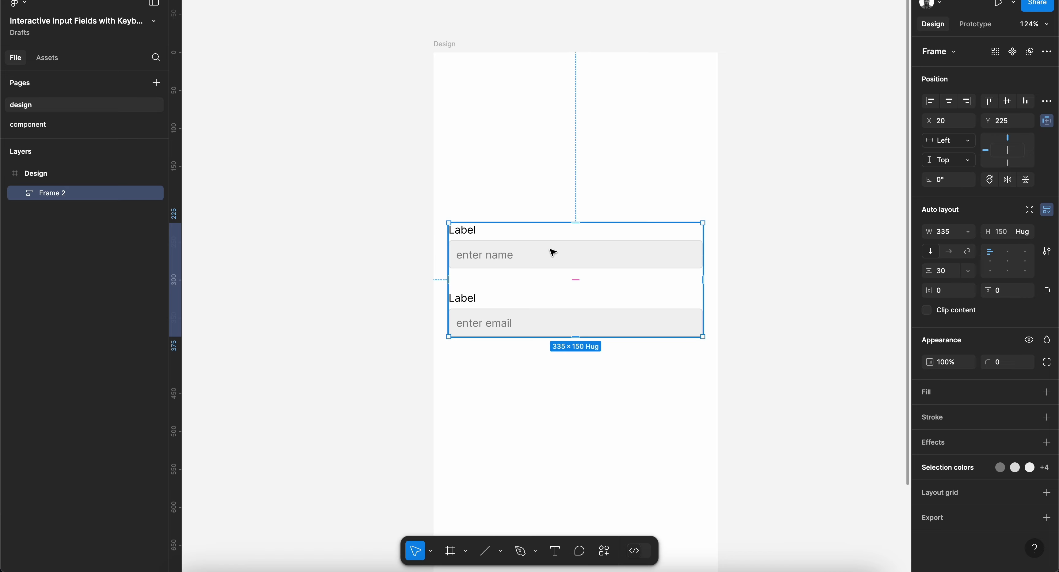
pyautogui.click(774, 274)
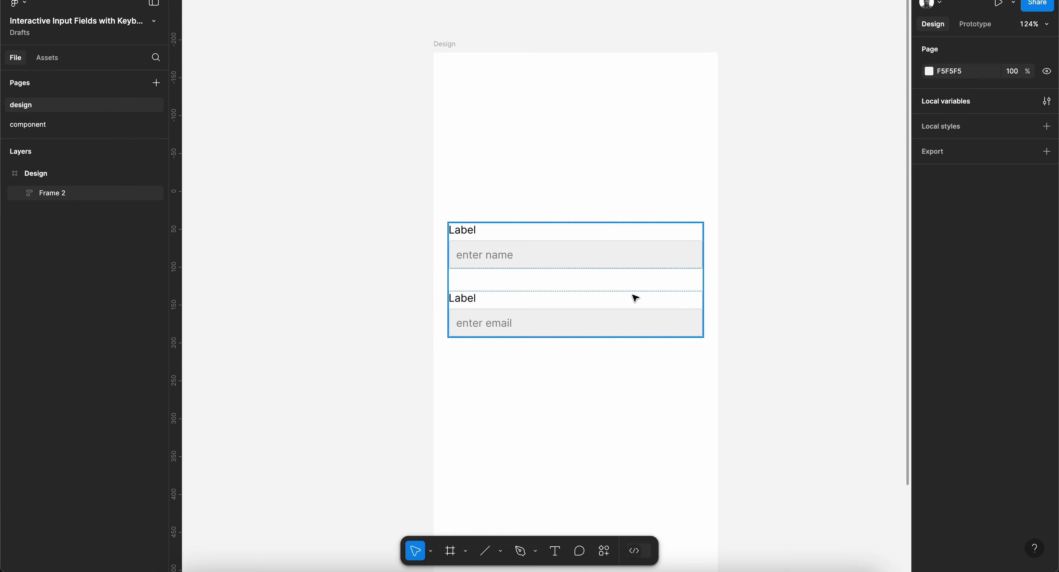
pyautogui.scroll(-5, 634, 297)
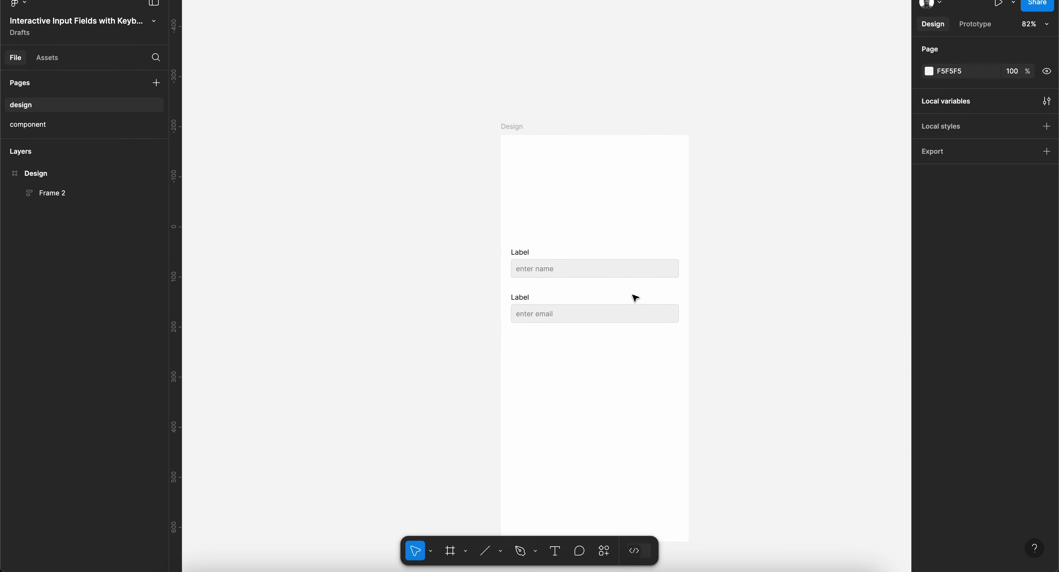
pyautogui.hscroll(5, 635, 298)
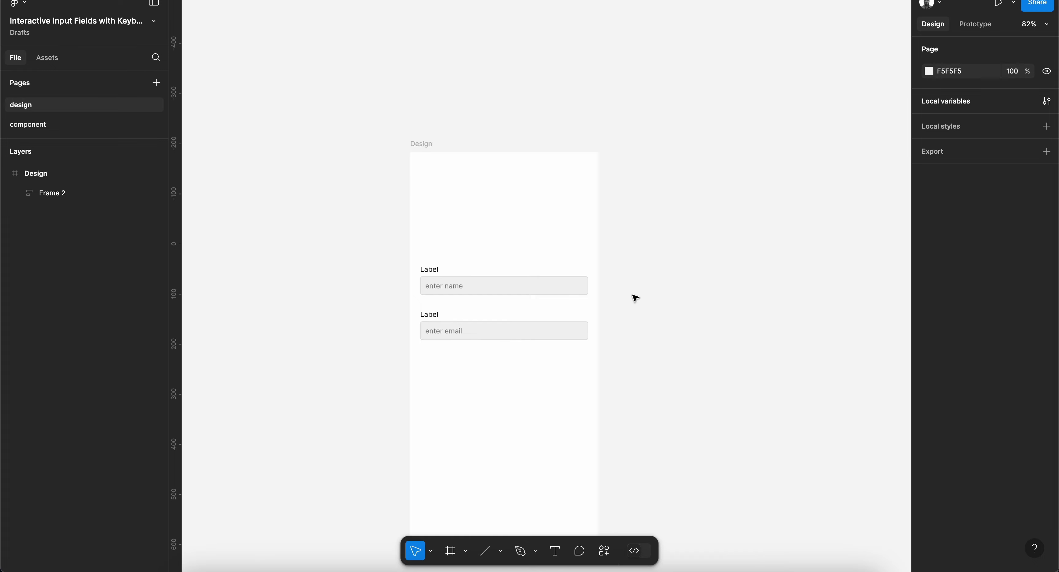
pyautogui.click(495, 275)
pyautogui.click(28, 124)
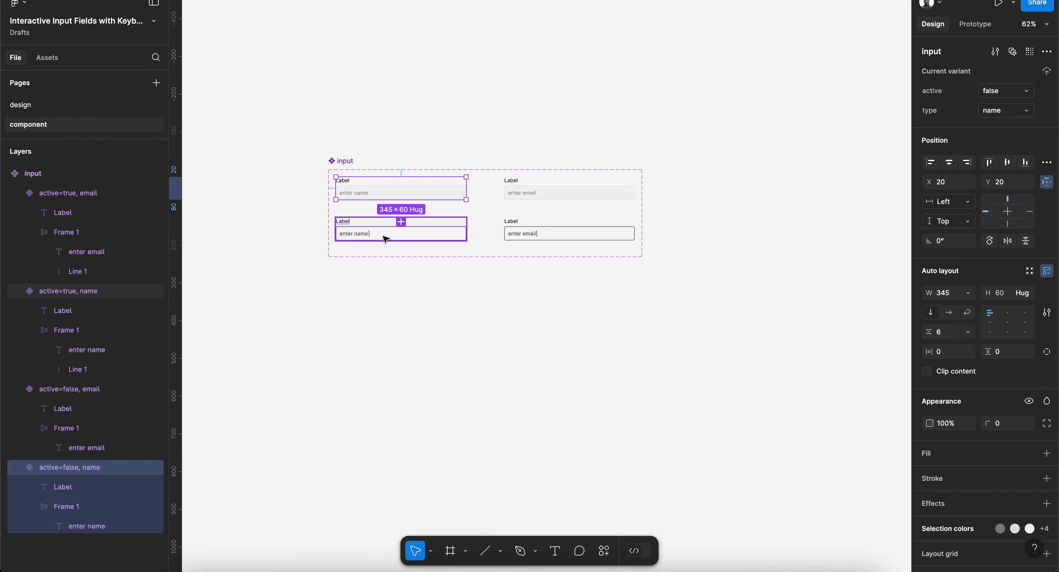
pyautogui.scroll(5, 443, 234)
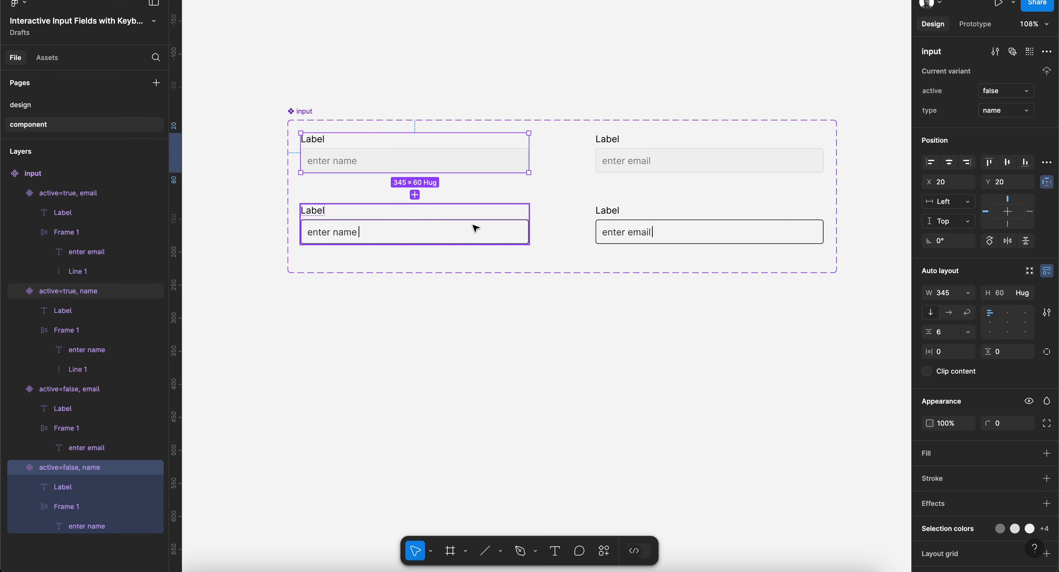
pyautogui.click(30, 104)
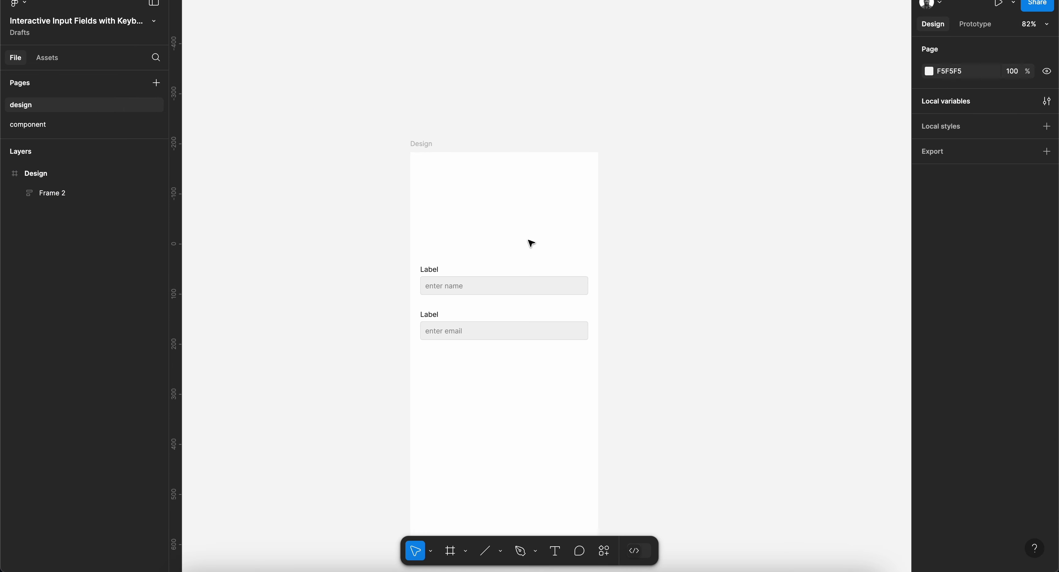
# Give the name input an on-click prototype interaction that sets the variable first-field-active to true.
pyautogui.scroll(5, 530, 243)
pyautogui.doubleClick(430, 331)
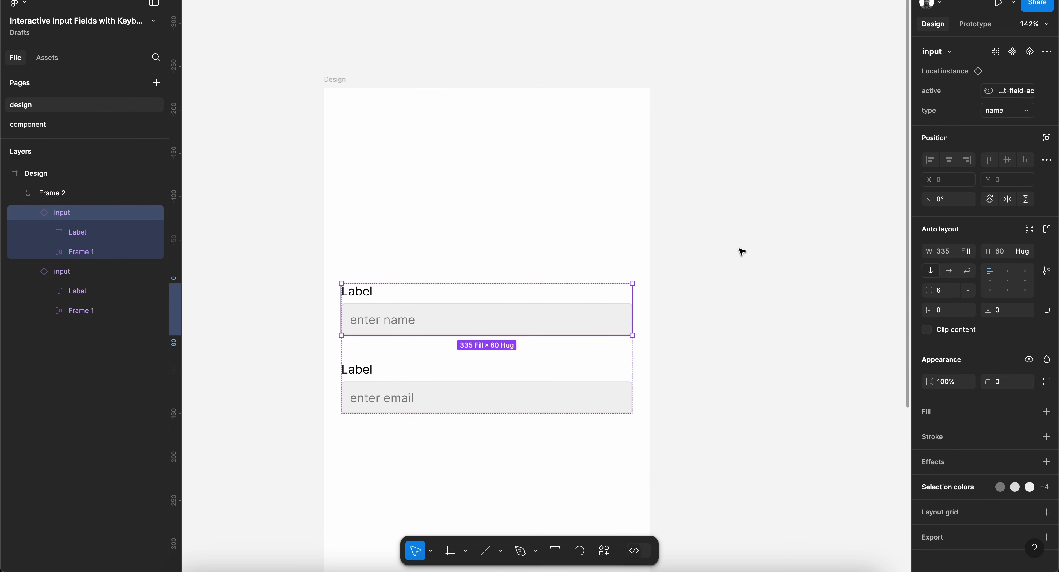
pyautogui.click(985, 25)
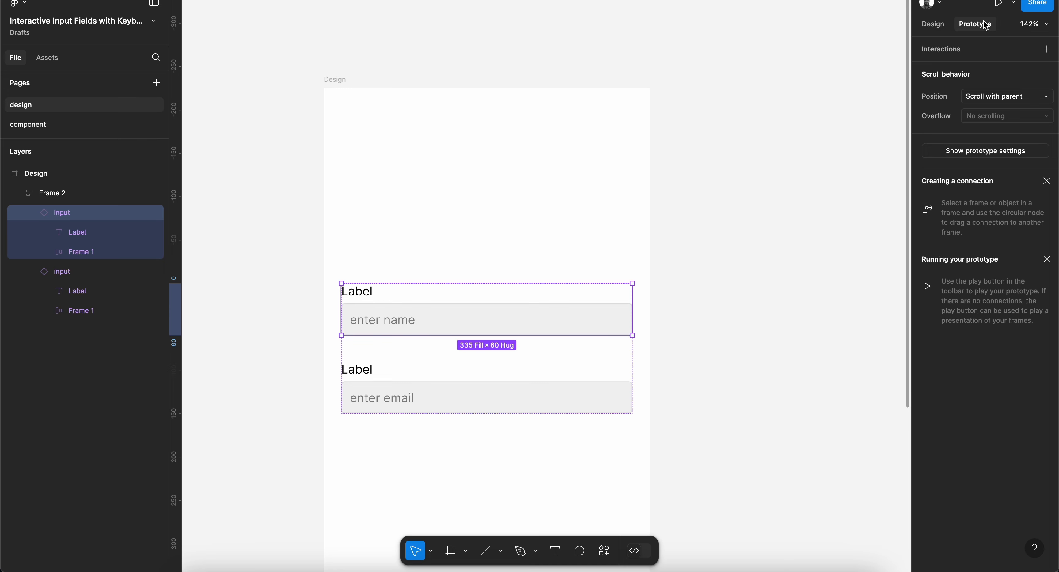
pyautogui.click(1047, 49)
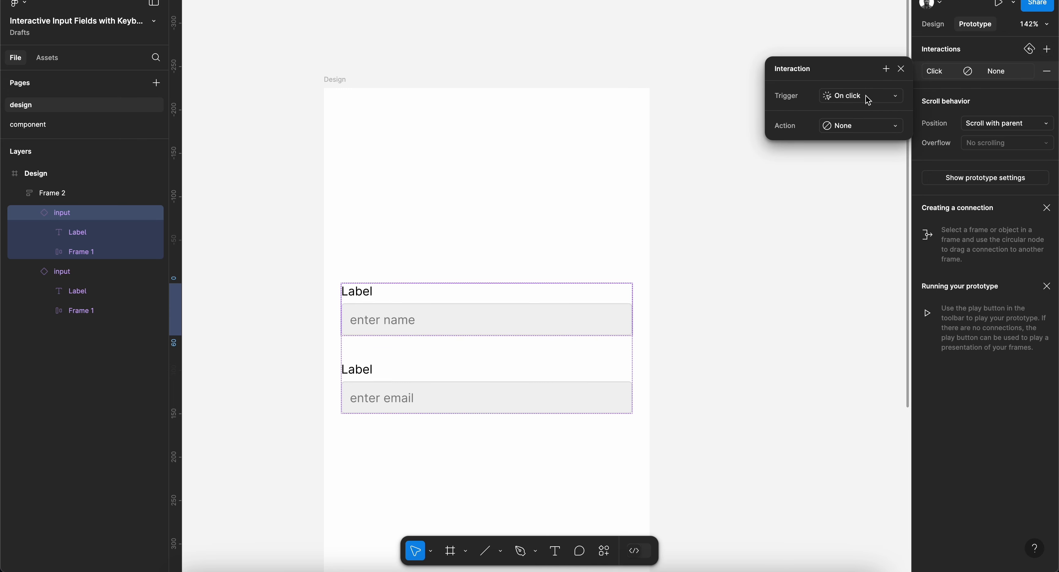
pyautogui.click(859, 123)
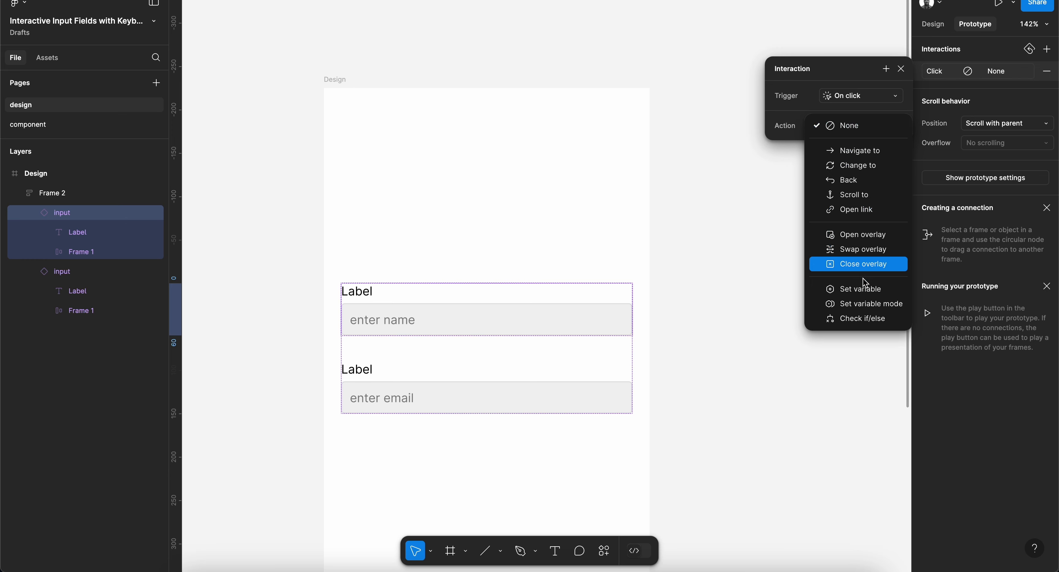
pyautogui.click(864, 289)
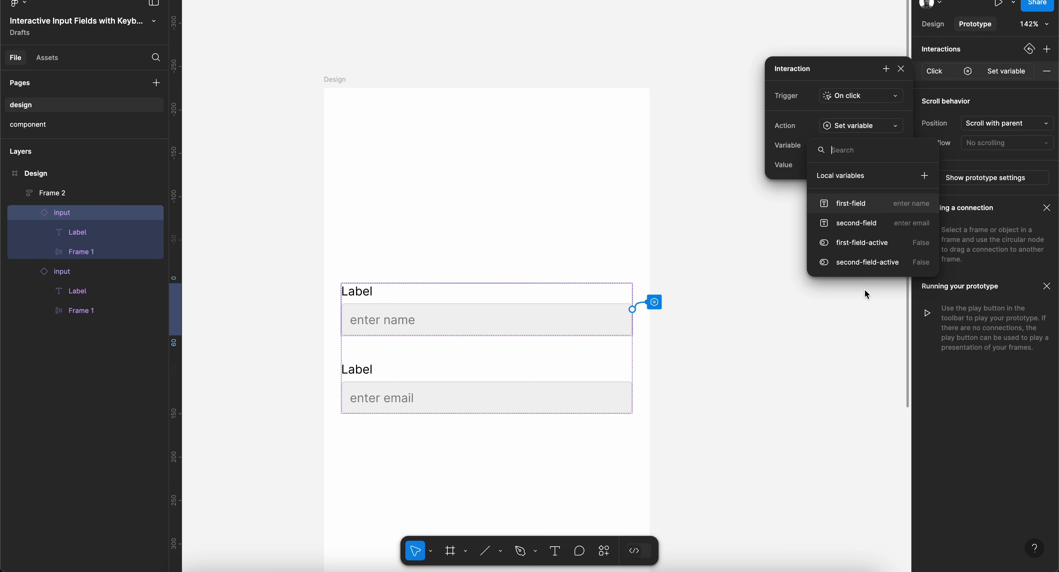
pyautogui.click(867, 247)
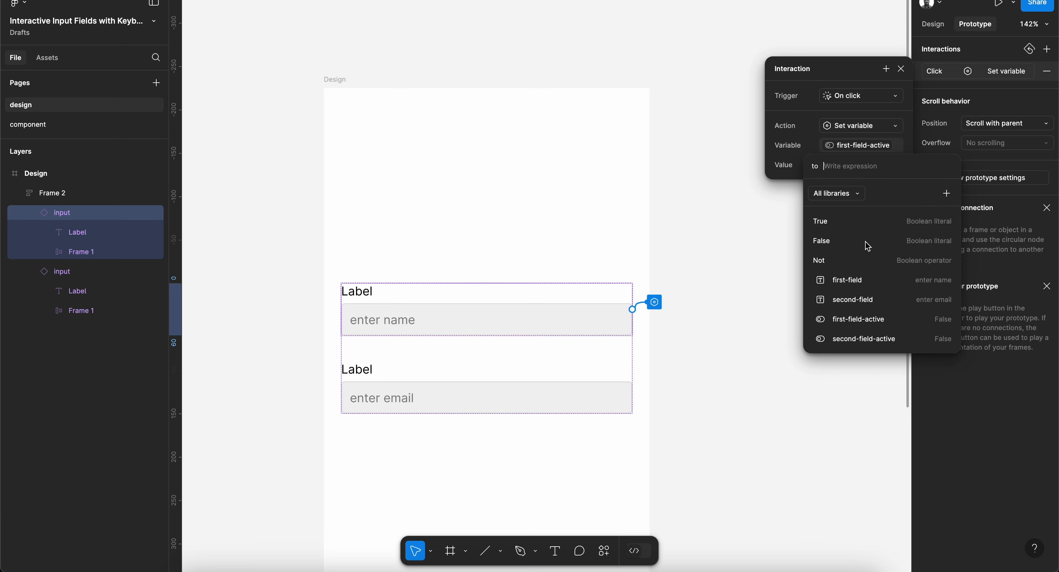
pyautogui.click(844, 222)
pyautogui.click(790, 131)
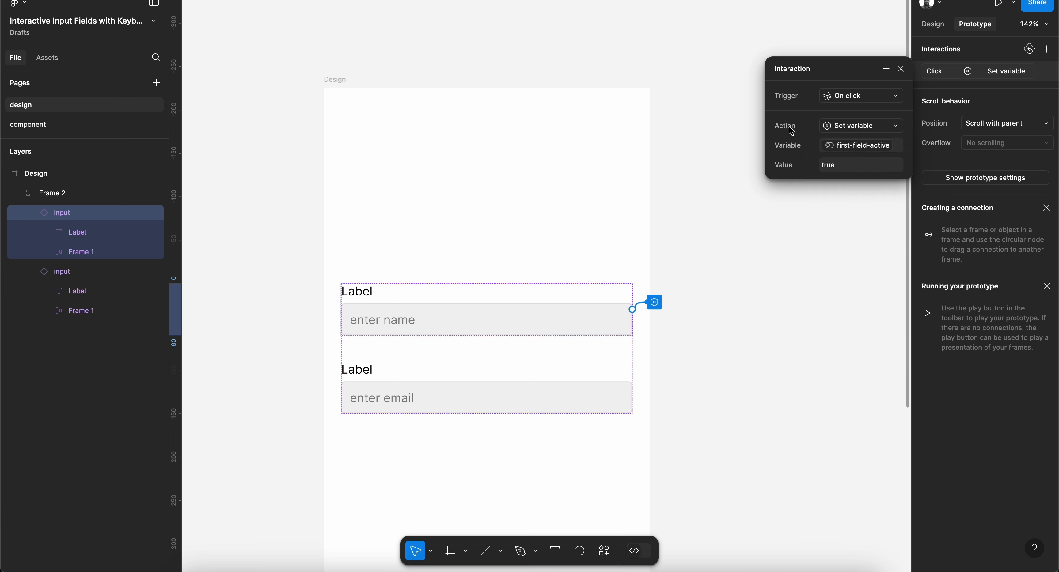
# Add a second action to the name input's click interaction that sets first-field to an empty string.
pyautogui.click(885, 68)
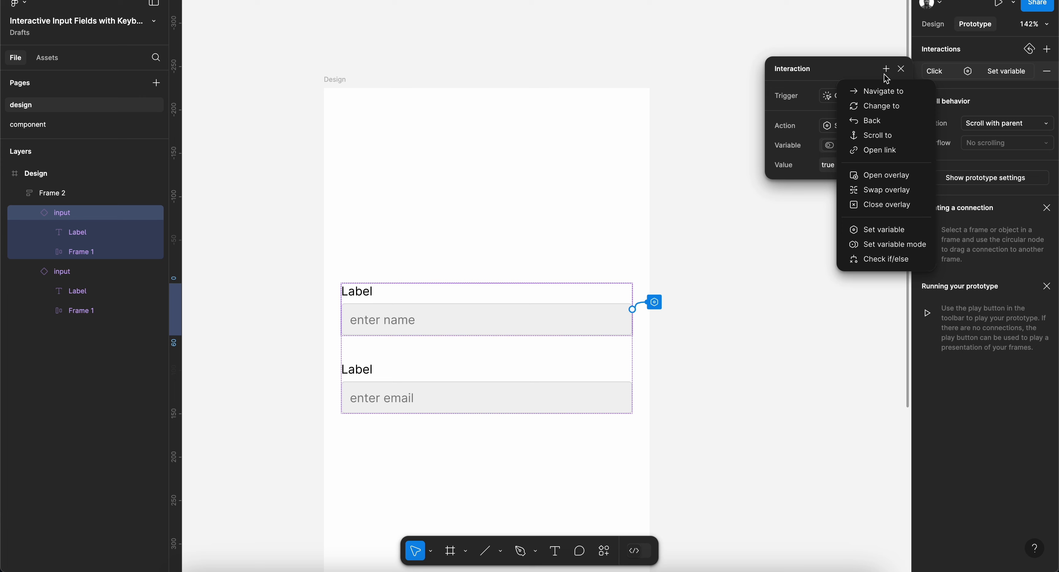
pyautogui.click(873, 230)
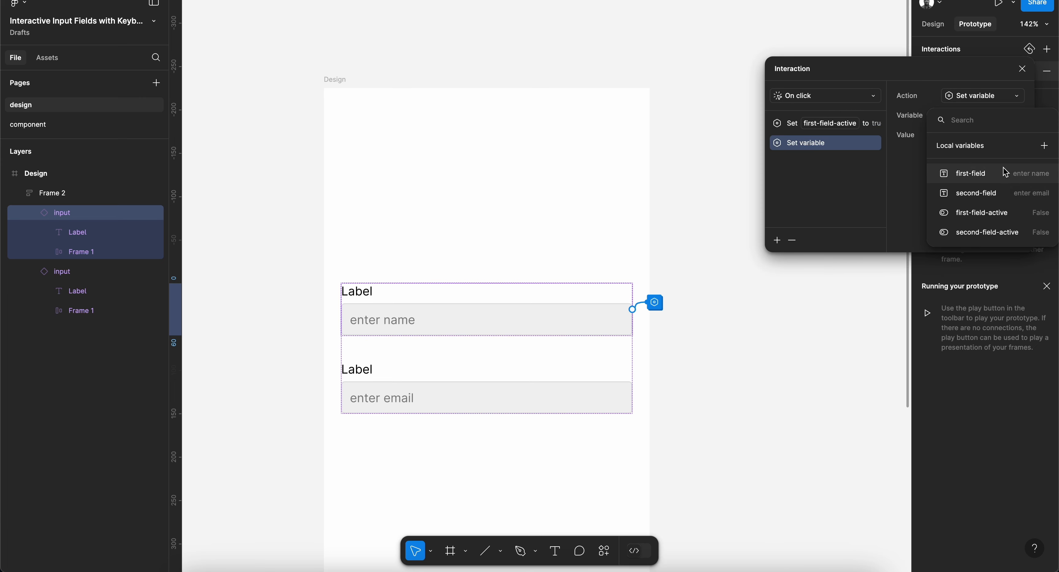
pyautogui.click(1005, 178)
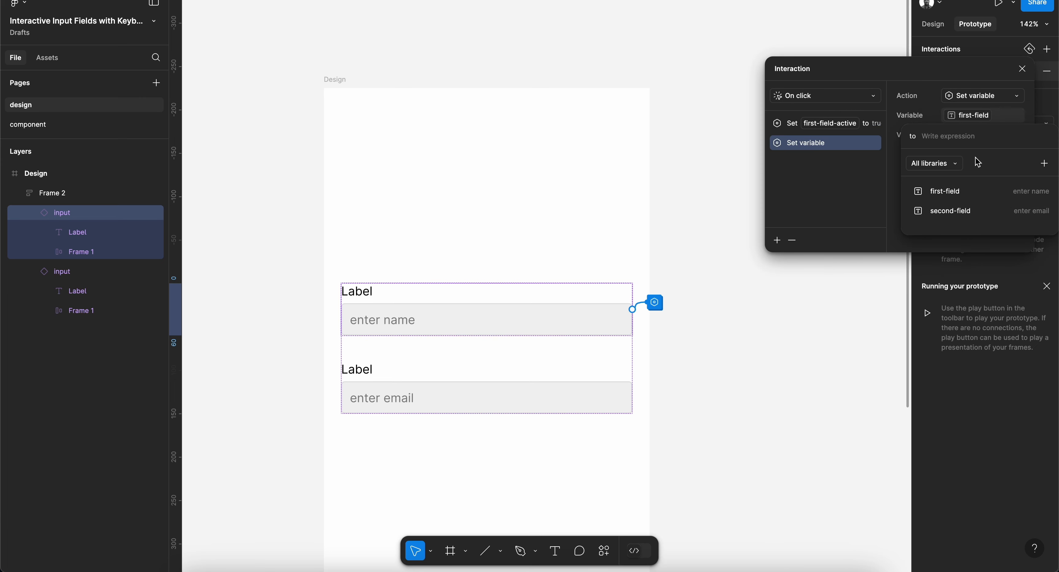
pyautogui.press('Escape')
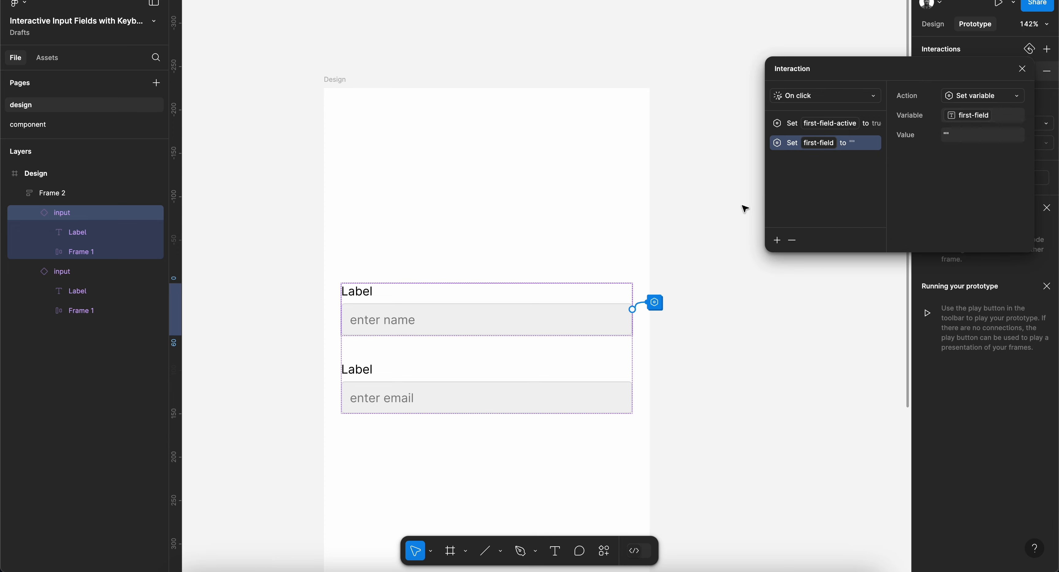
# Reorder the name input's click actions so that clearing first-field comes before setting first-field-active.
pyautogui.moveTo(863, 124); pyautogui.dragTo(864, 124)
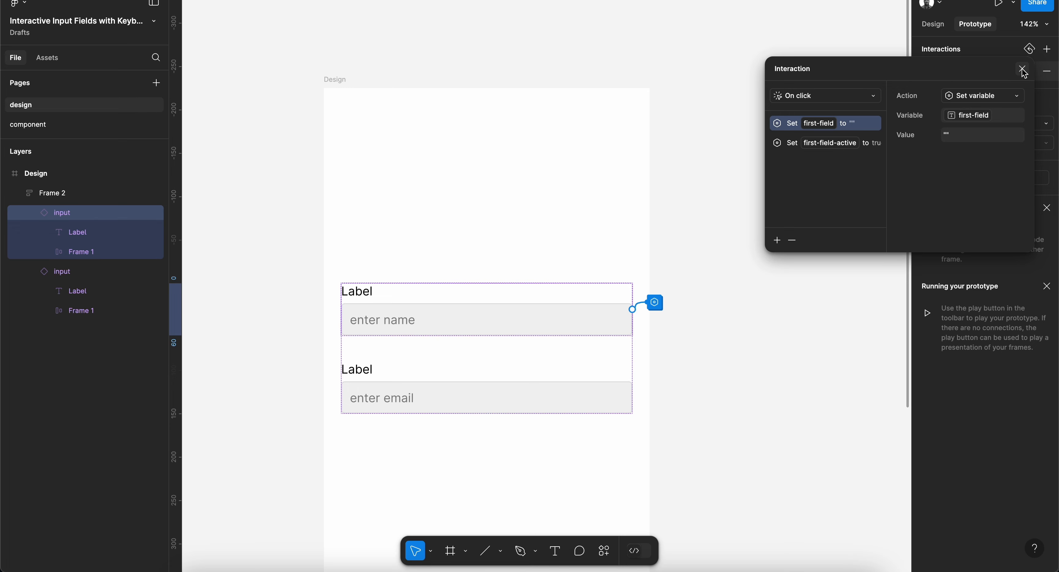
# Give the email input an on-click prototype interaction that sets the variable second-field to an empty string.
pyautogui.click(559, 397)
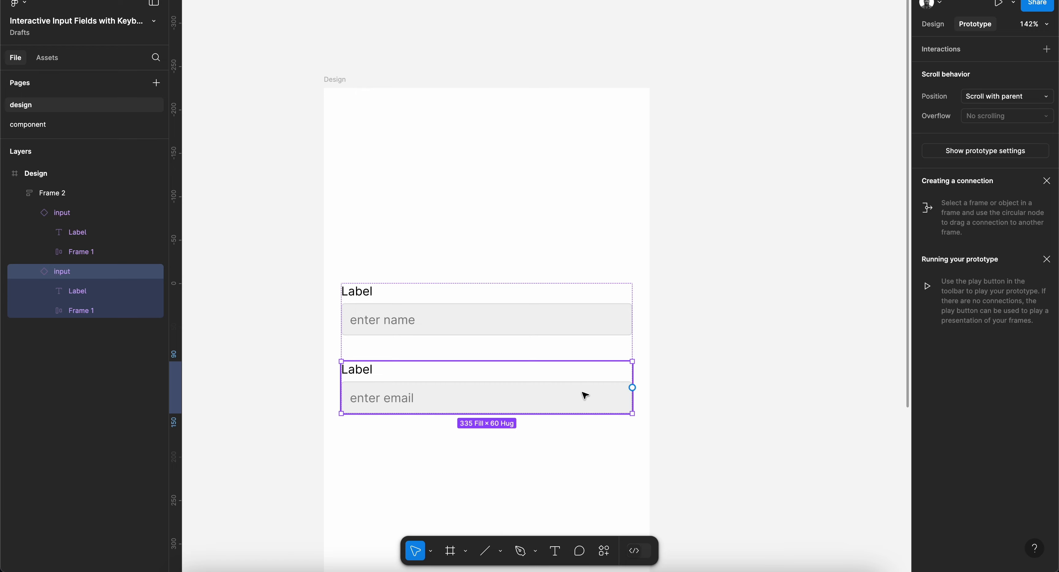
pyautogui.click(1046, 49)
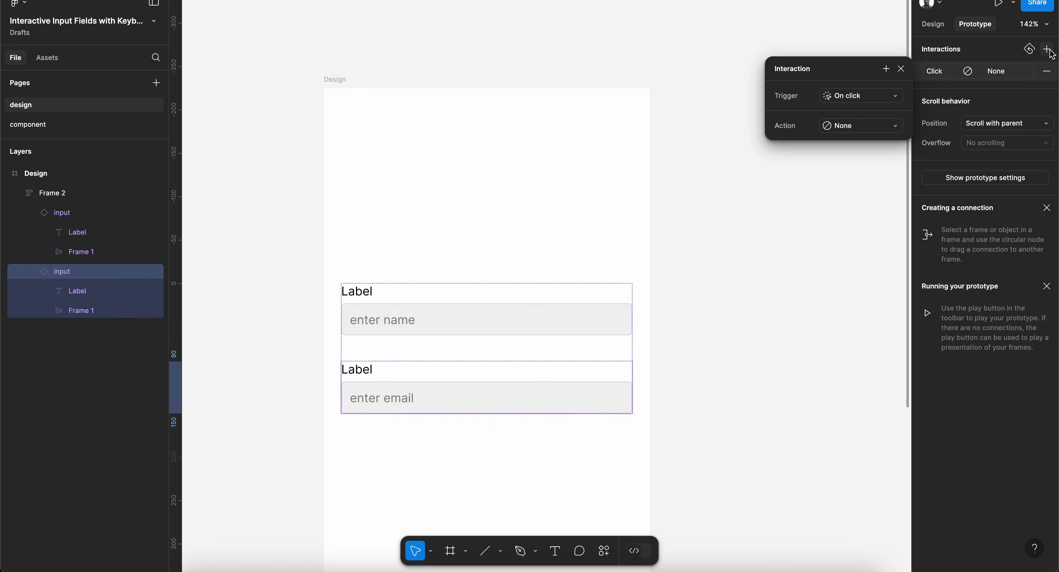
pyautogui.click(862, 131)
pyautogui.click(846, 284)
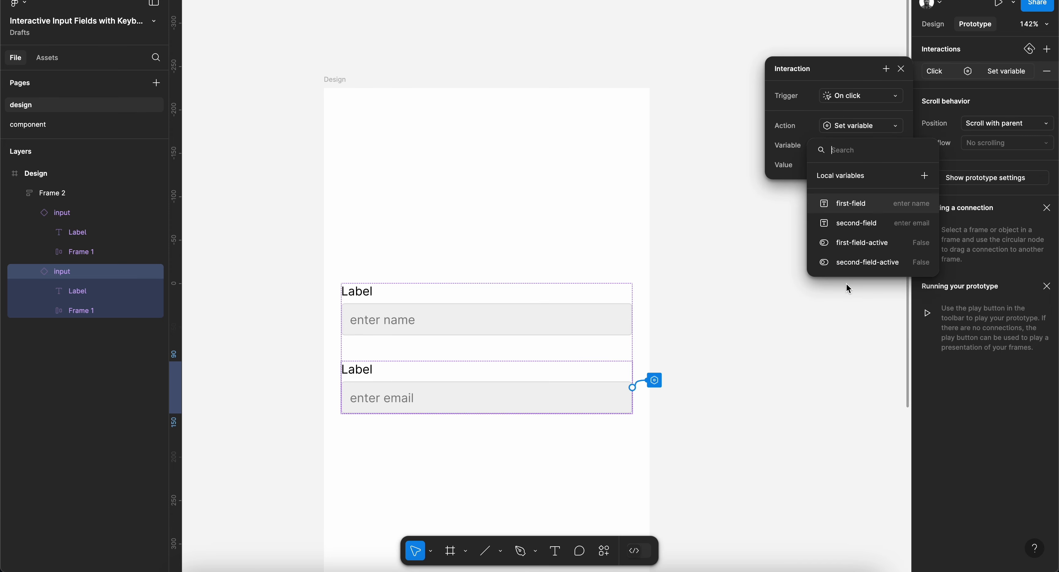
pyautogui.click(866, 224)
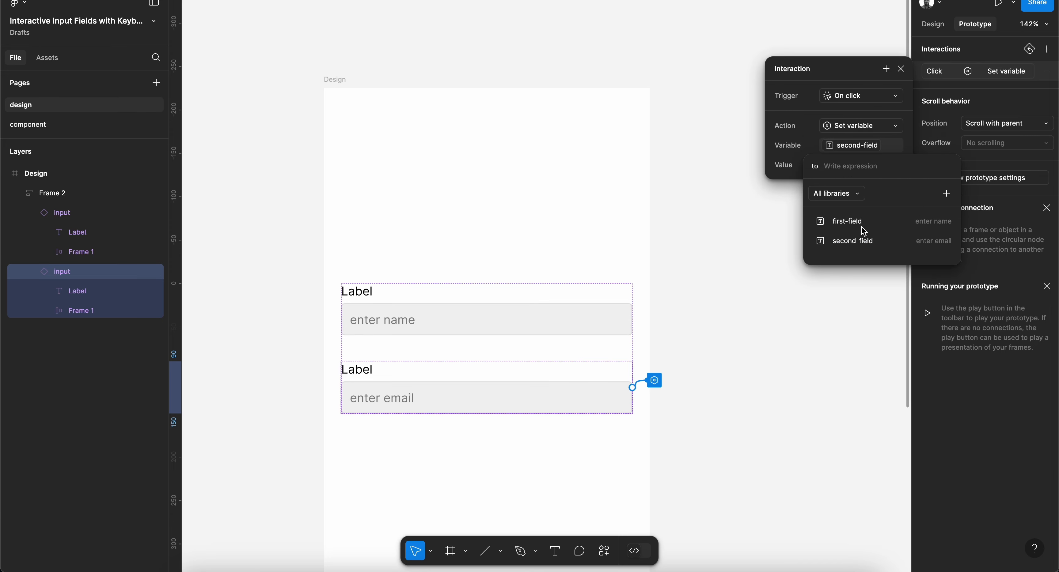
pyautogui.press('Escape')
# Add a second action to the email input's click interaction that sets second-field-active to true.
pyautogui.click(887, 70)
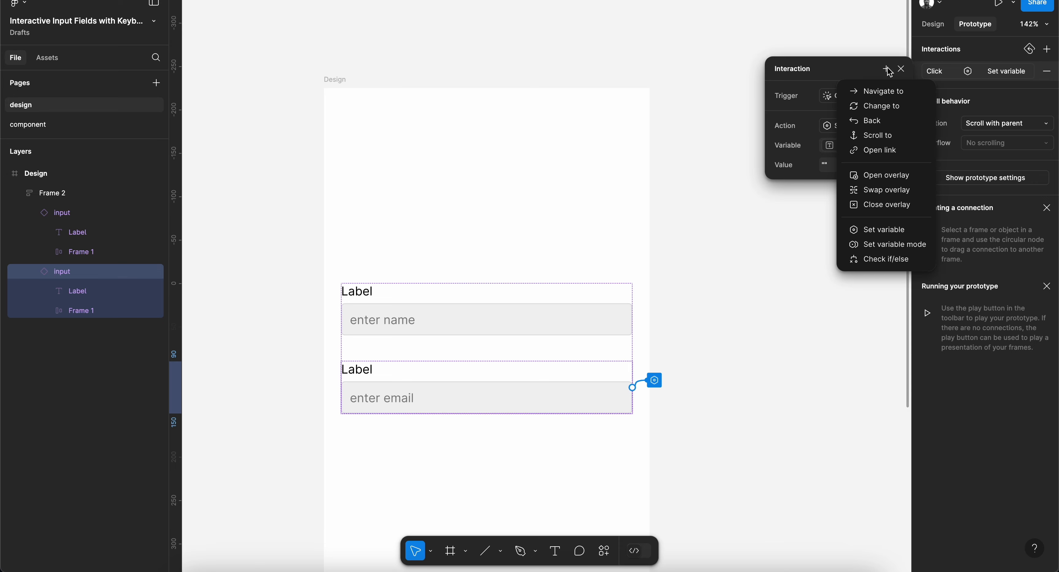
pyautogui.click(883, 230)
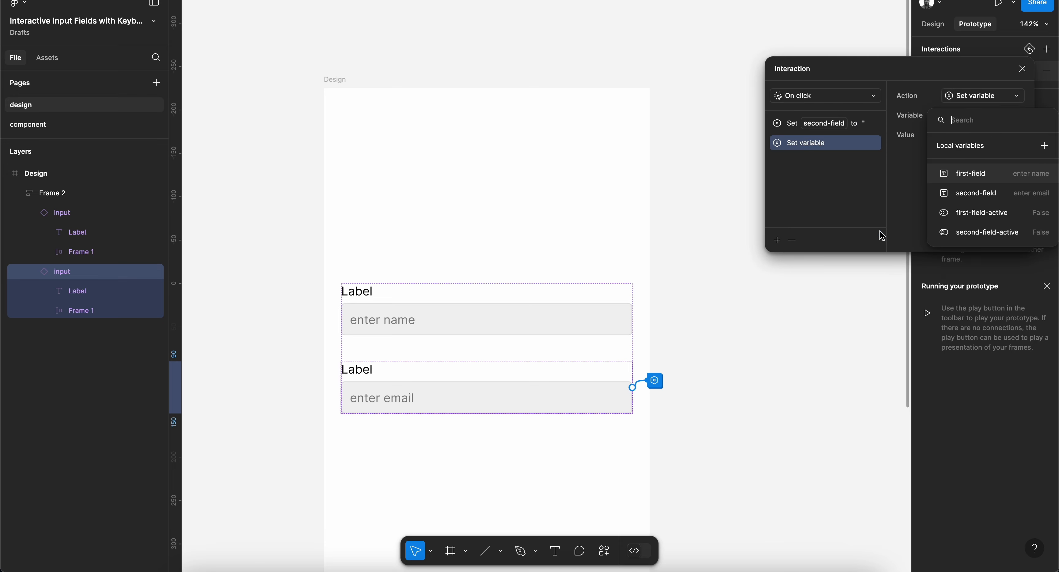
pyautogui.click(1006, 236)
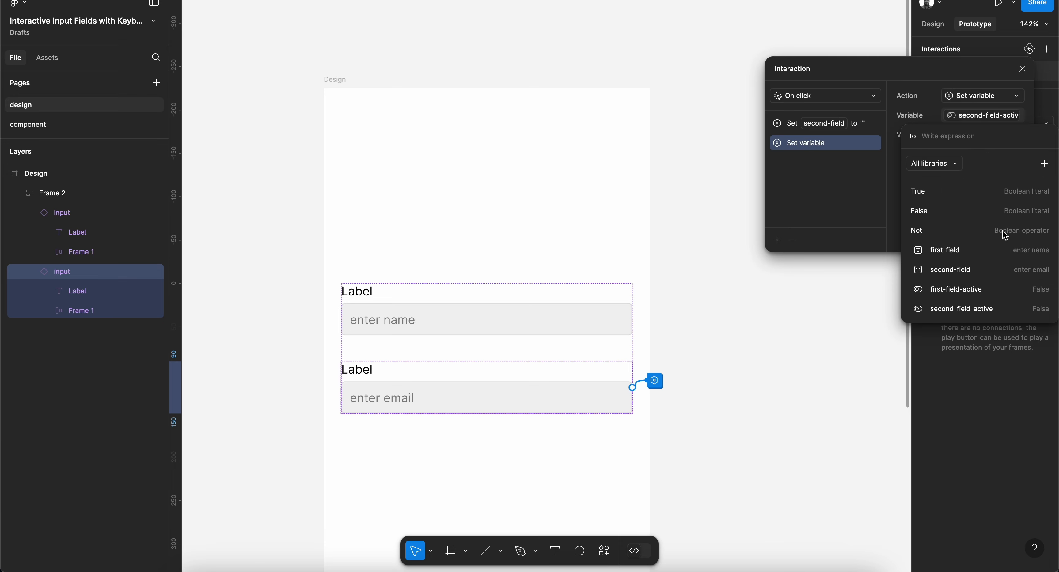
pyautogui.click(943, 193)
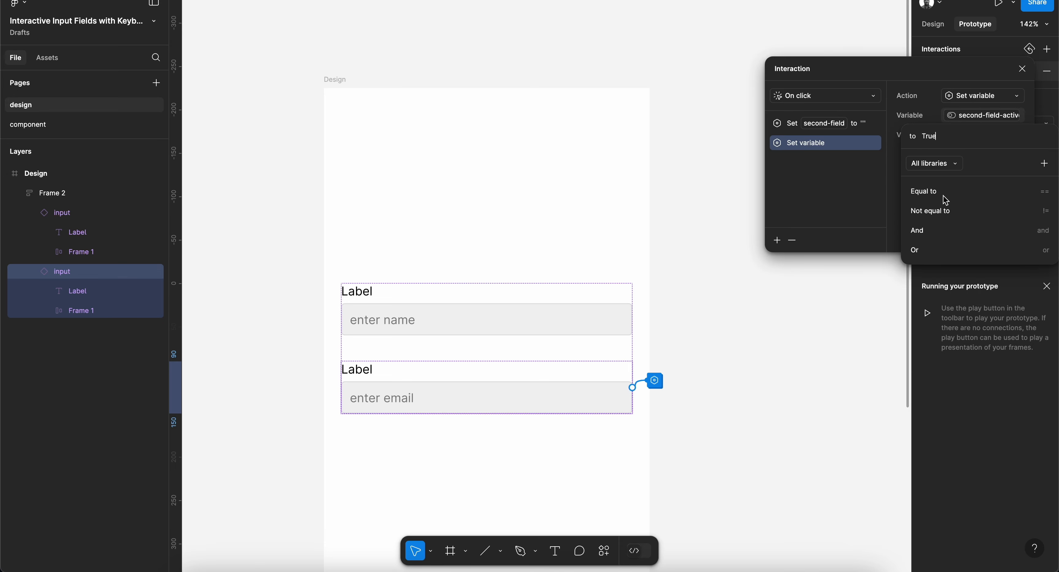
pyautogui.click(848, 207)
pyautogui.click(482, 61)
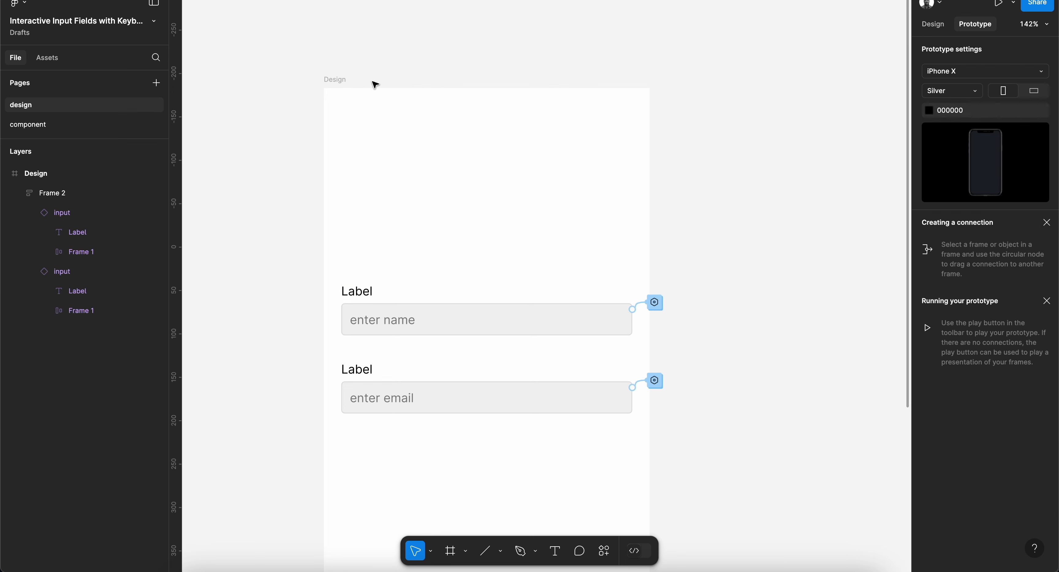
# Run the Design frame's prototype and test activating the name and email fields, then return to the editor.
pyautogui.click(335, 80)
pyautogui.click(998, 4)
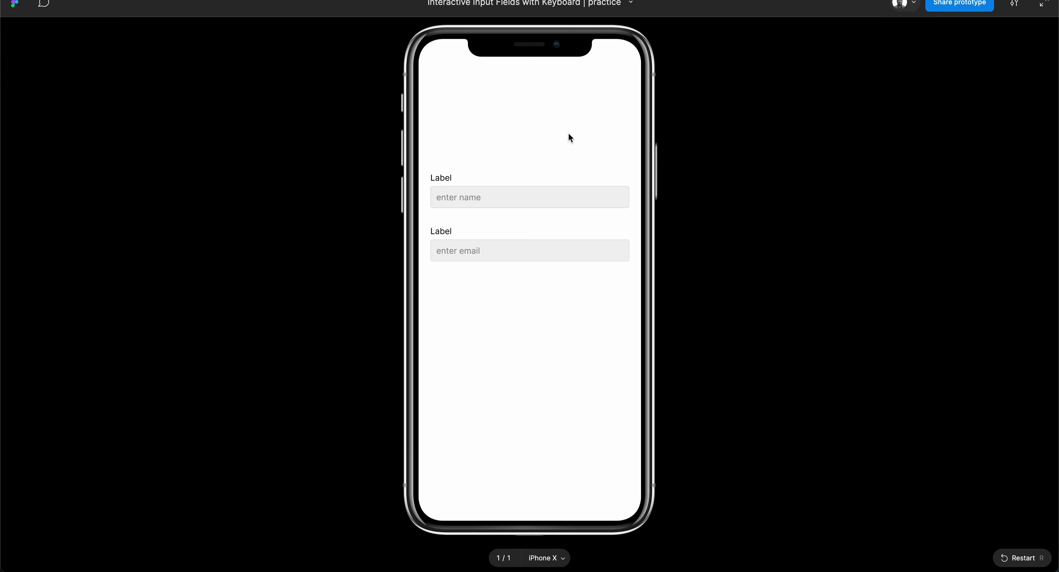
pyautogui.click(466, 206)
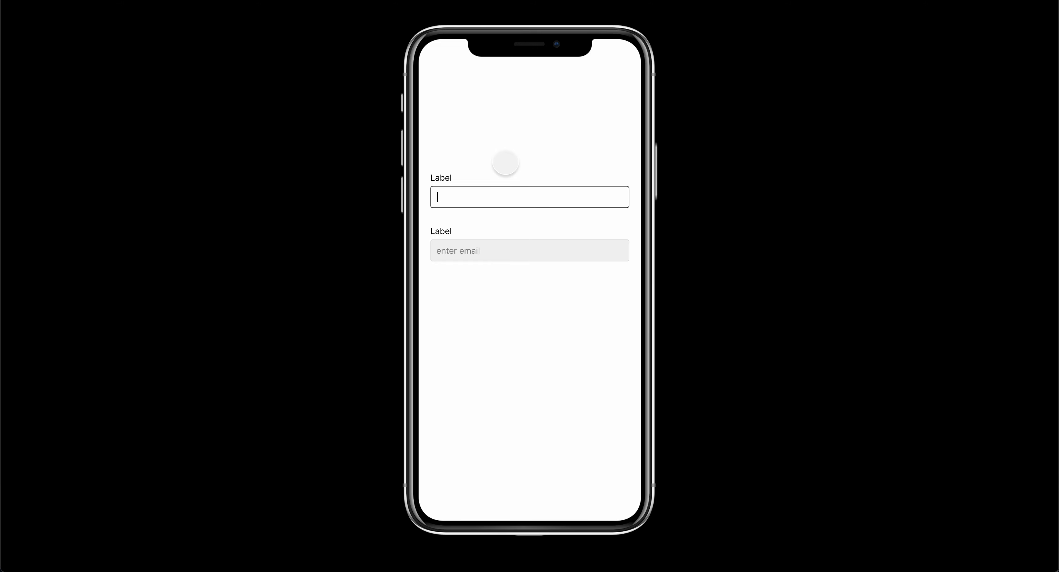
pyautogui.click(495, 293)
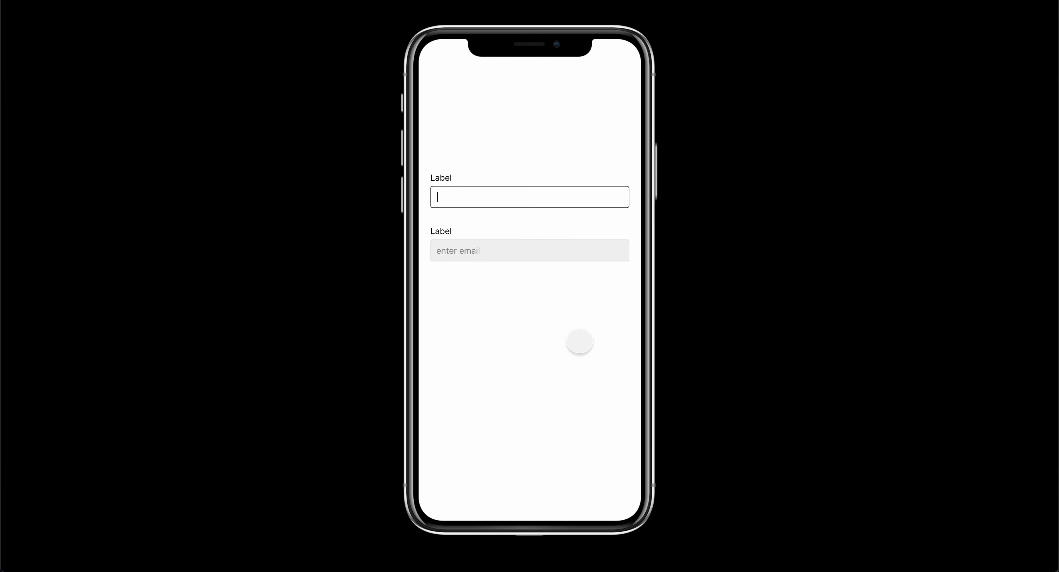
pyautogui.click(580, 341)
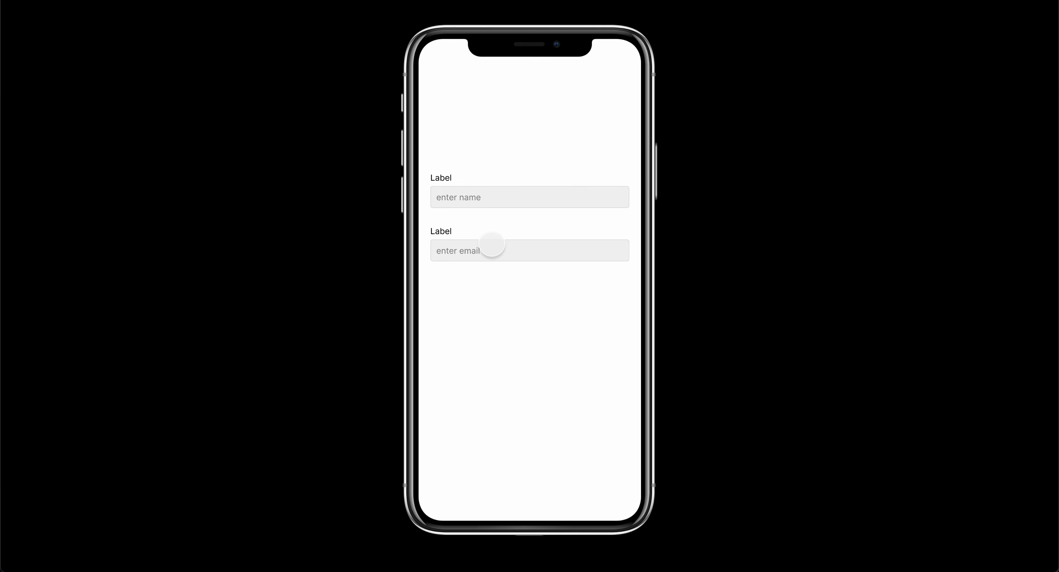
pyautogui.click(473, 251)
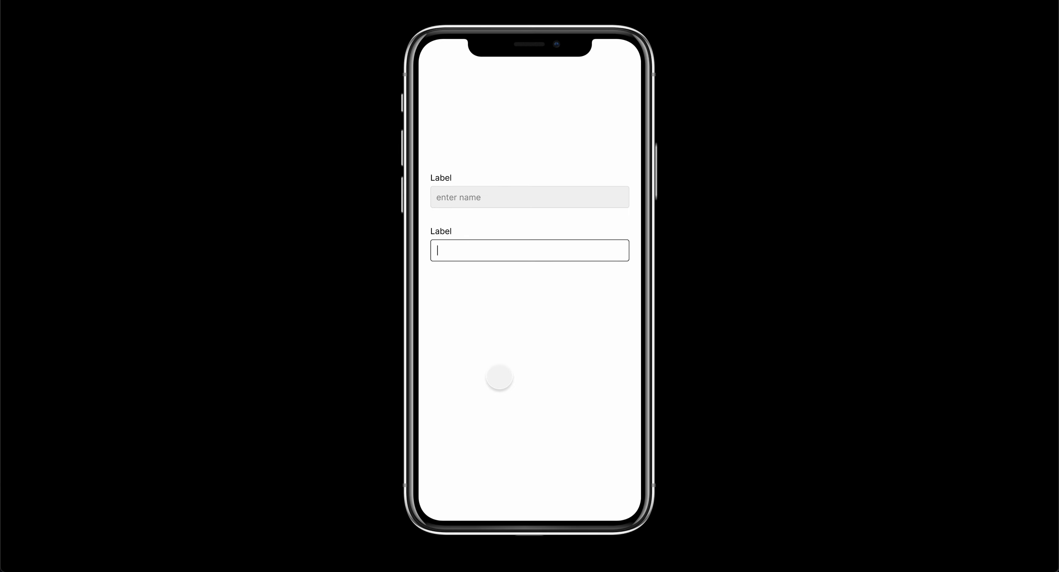
pyautogui.click(475, 303)
pyautogui.press('Escape')
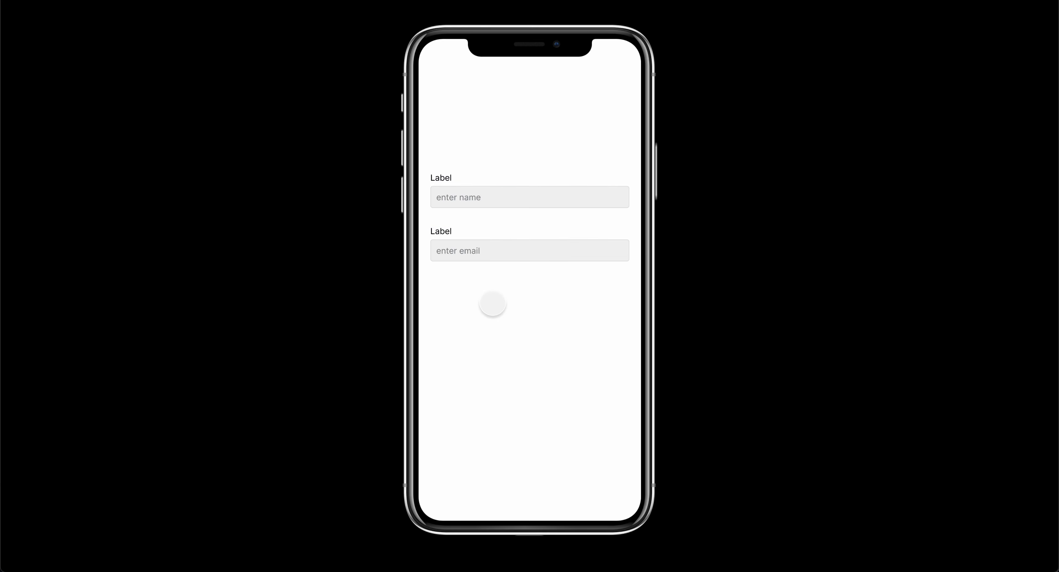
pyautogui.click(461, 2)
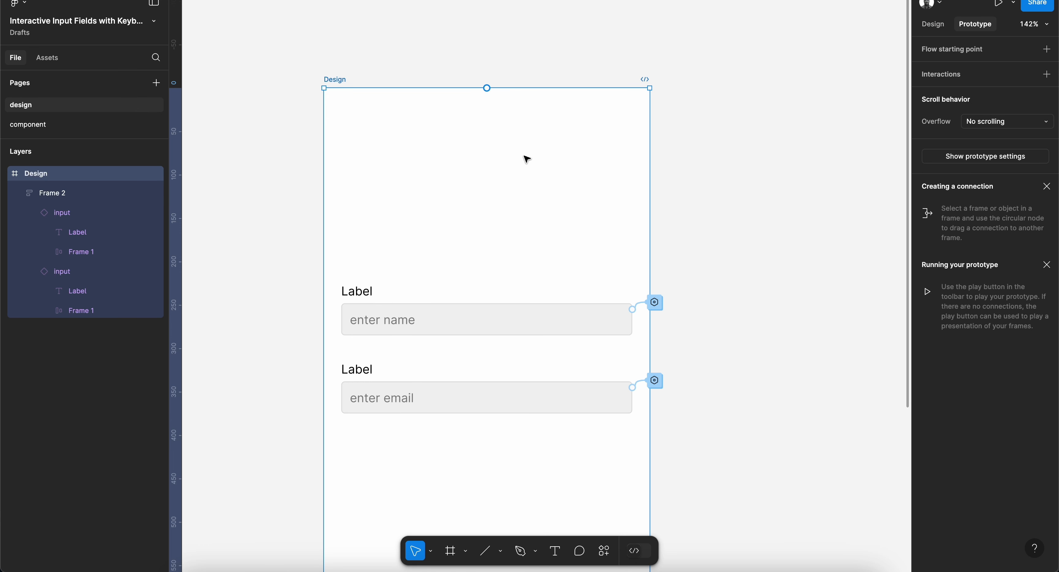
# Change the label above the name input to "Your name".
pyautogui.scroll(-3, 526, 159)
pyautogui.click(428, 306)
pyautogui.doubleClick(401, 260)
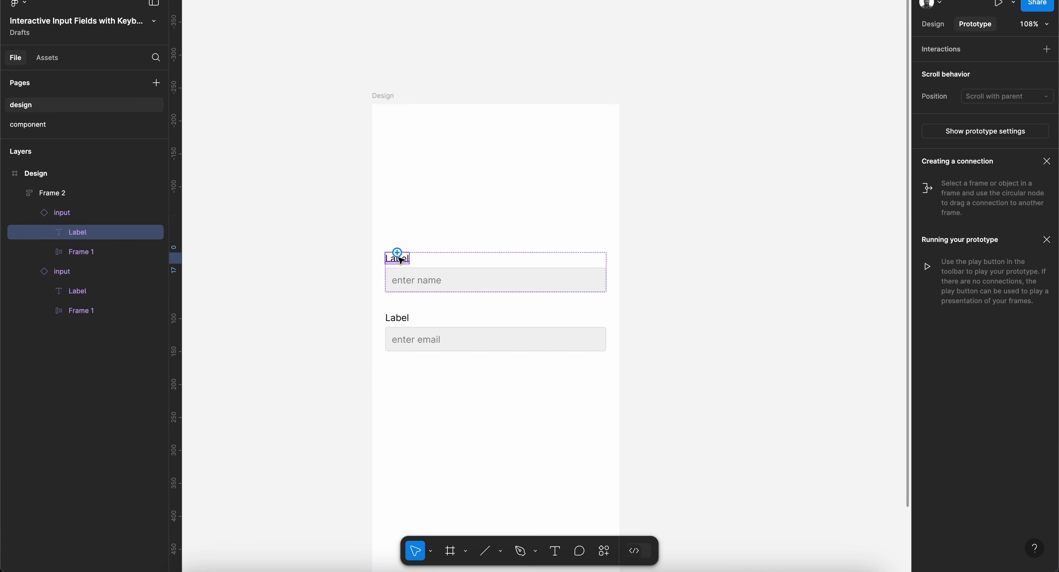
pyautogui.doubleClick(401, 259)
pyautogui.write('Your')
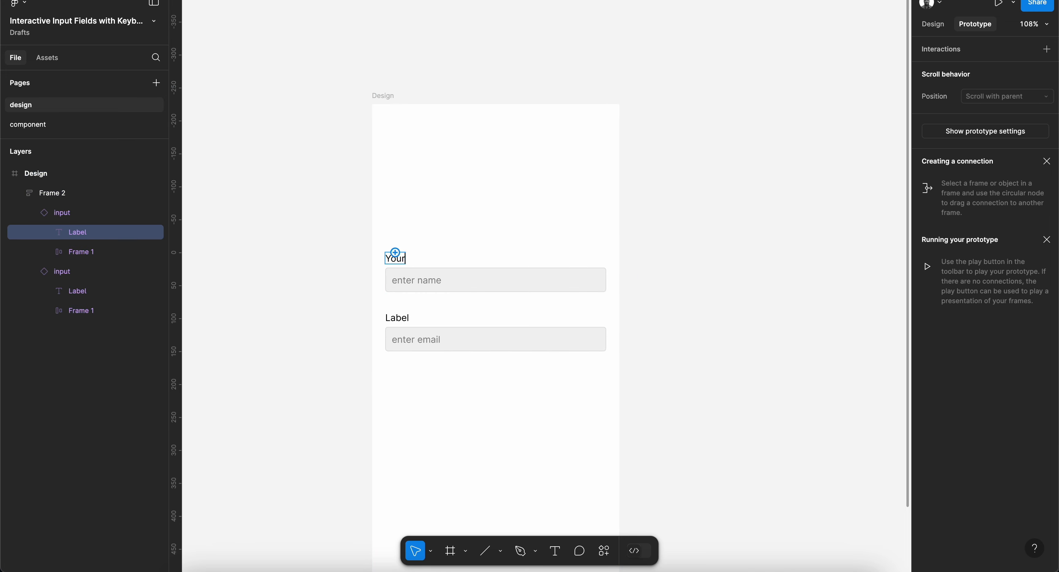
pyautogui.write(' name')
pyautogui.press('Escape')
# Change the label above the email input to "Your email".
pyautogui.click(398, 320)
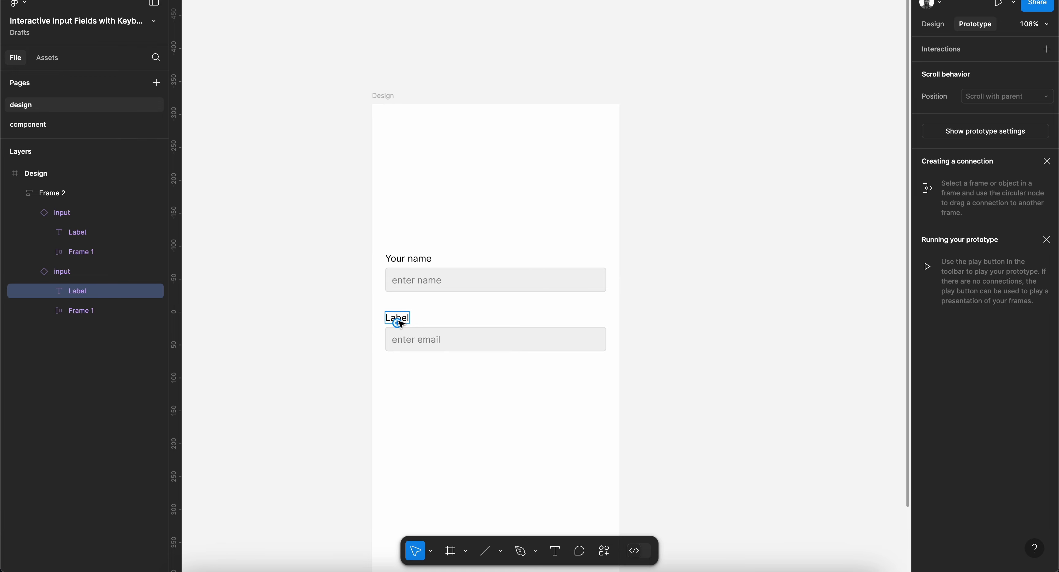
pyautogui.doubleClick(399, 320)
pyautogui.write('Your email')
pyautogui.press('Escape')
# Replace the word "Your" with "Enter" in both labels, making them "Enter email" and "Enter name".
pyautogui.press('Return')
pyautogui.press('Left')
pyautogui.hotkey('alt', 'shift', 'Right')
pyautogui.write('Enter')
pyautogui.doubleClick(405, 257)
pyautogui.write('Enter')
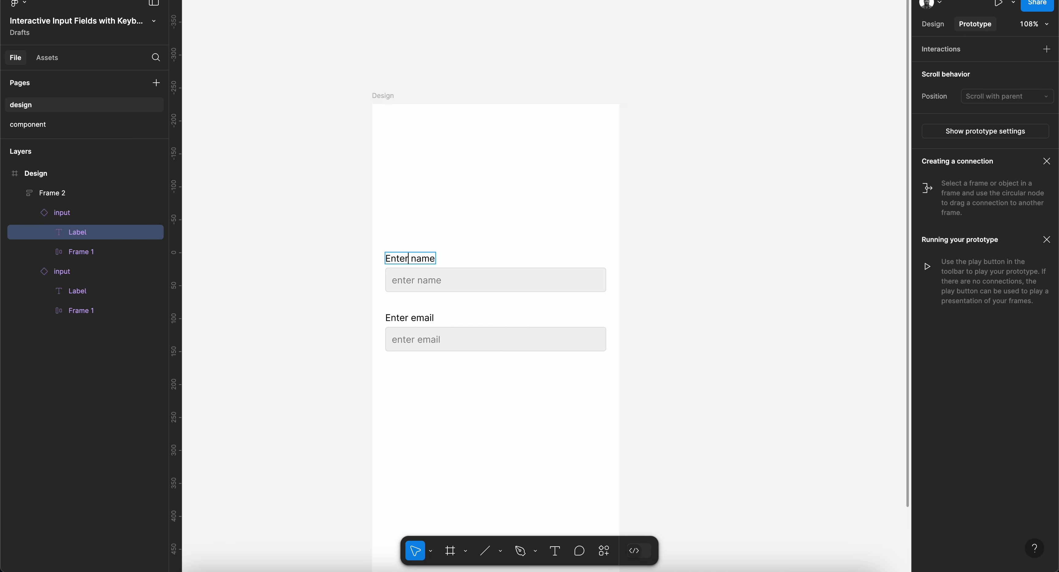
pyautogui.press('Escape')
pyautogui.click(726, 283)
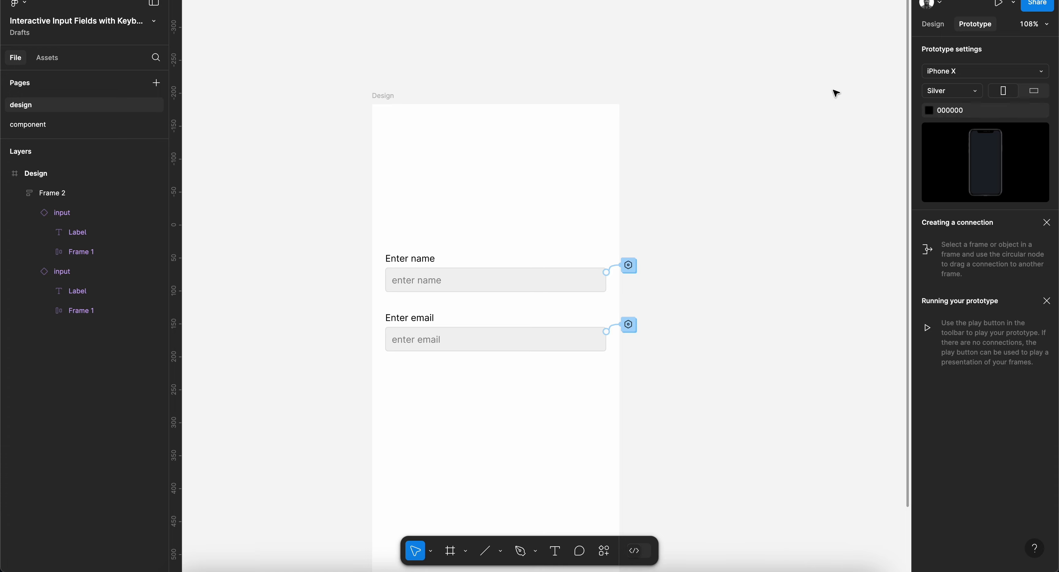
# Set the value of the local variable second-field to a sample email address as placeholder text.
pyautogui.click(932, 24)
pyautogui.click(1046, 101)
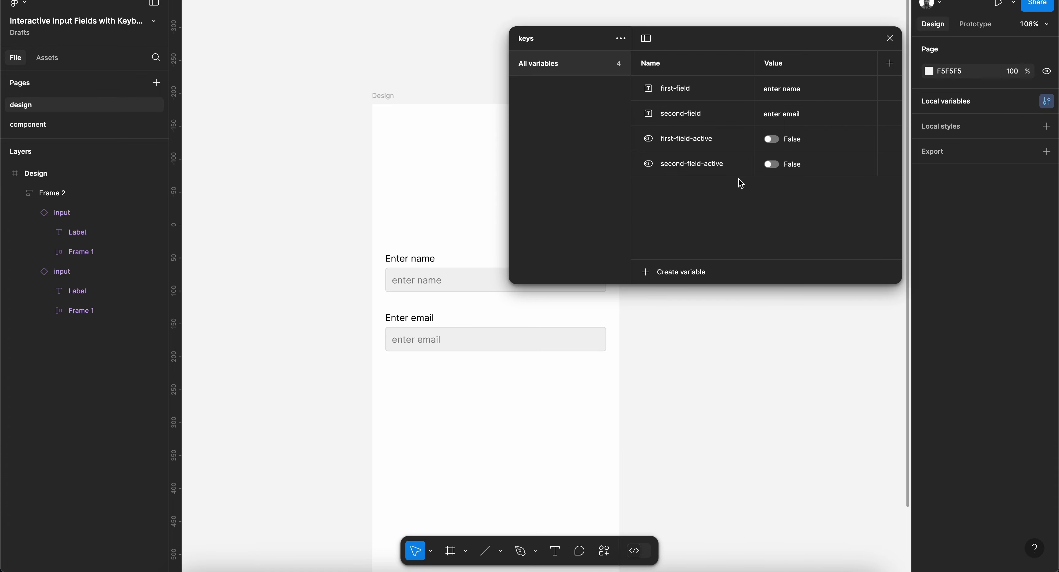
pyautogui.doubleClick(782, 88)
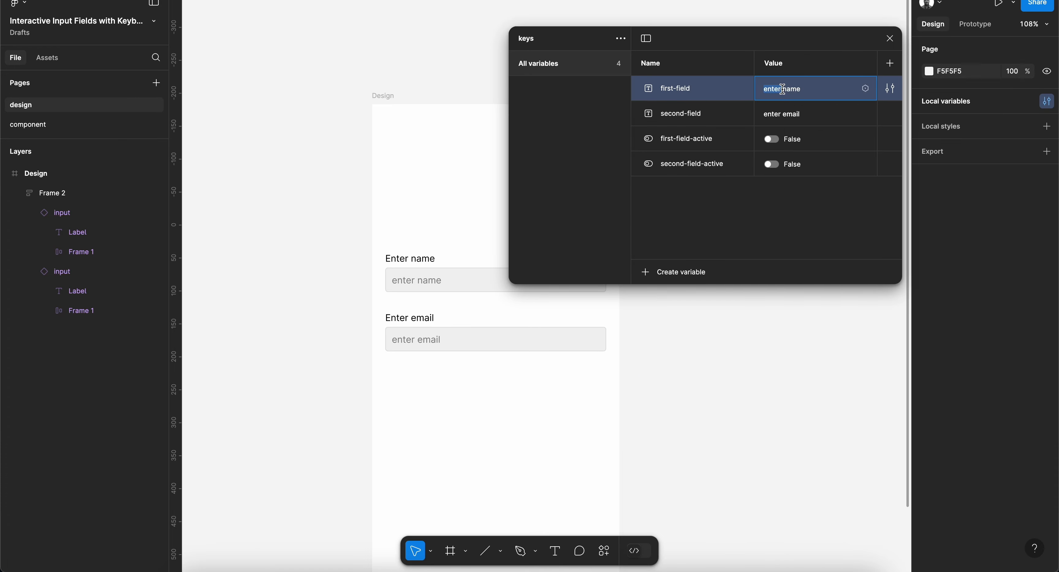
pyautogui.tripleClick(782, 89)
pyautogui.doubleClick(785, 110)
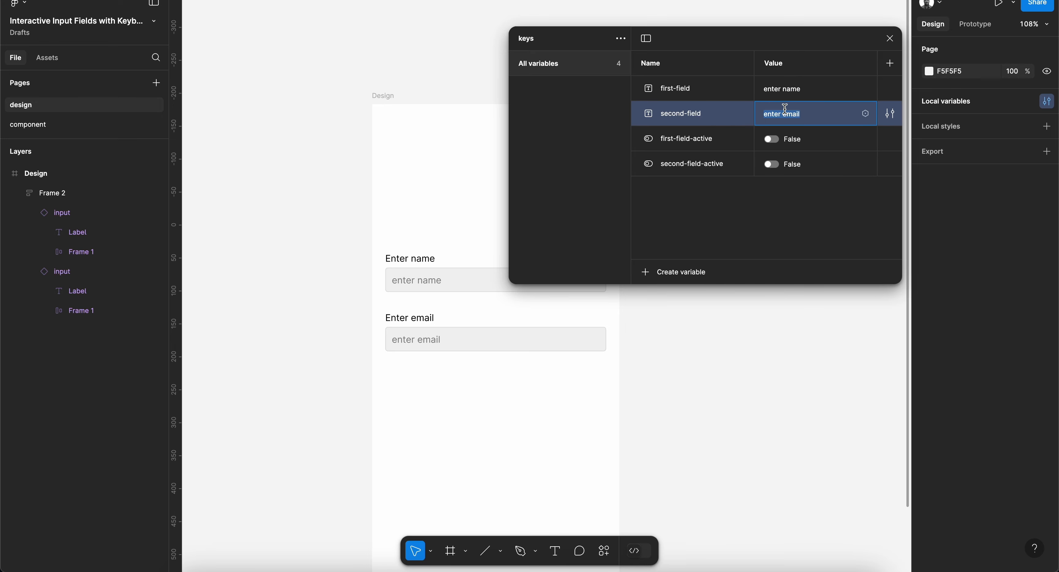
pyautogui.write('example@something.com')
pyautogui.press('Return')
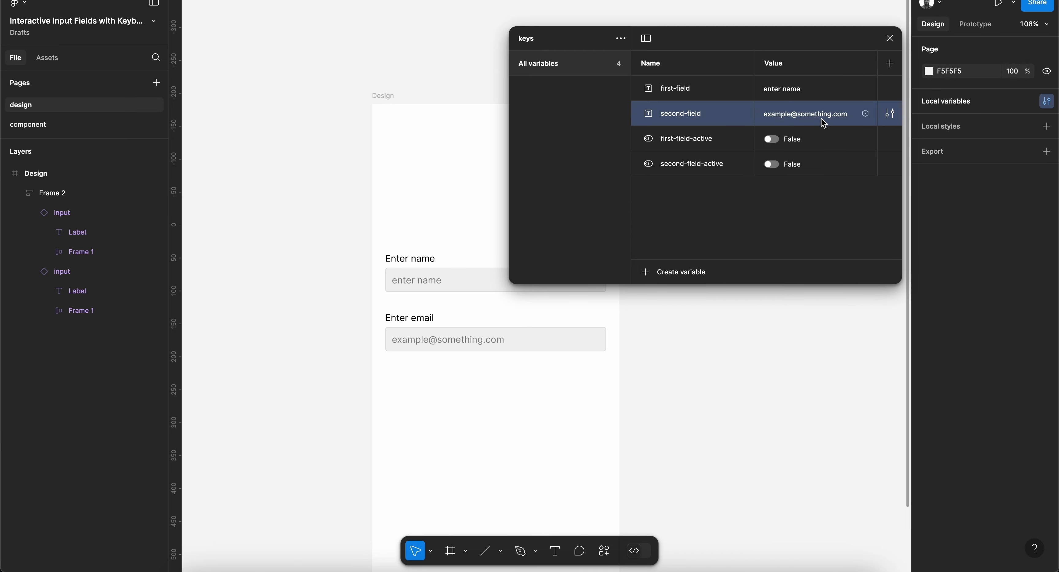
# Set the value of the local variable first-field to "your name" and close the variables window.
pyautogui.doubleClick(798, 91)
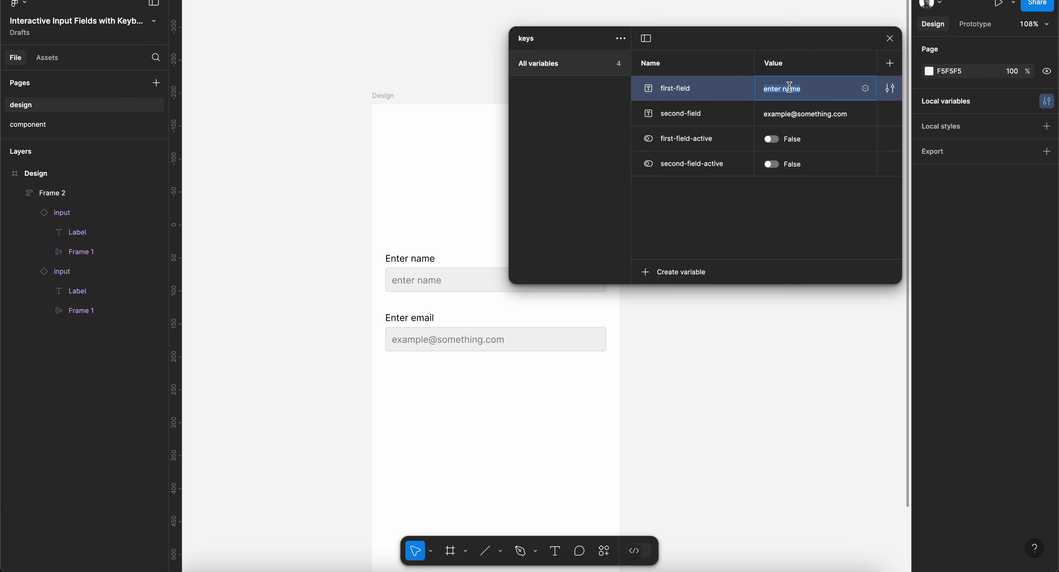
pyautogui.write('first')
pyautogui.hotkey('ctrl', 'a')
pyautogui.write('your name')
pyautogui.press('Return')
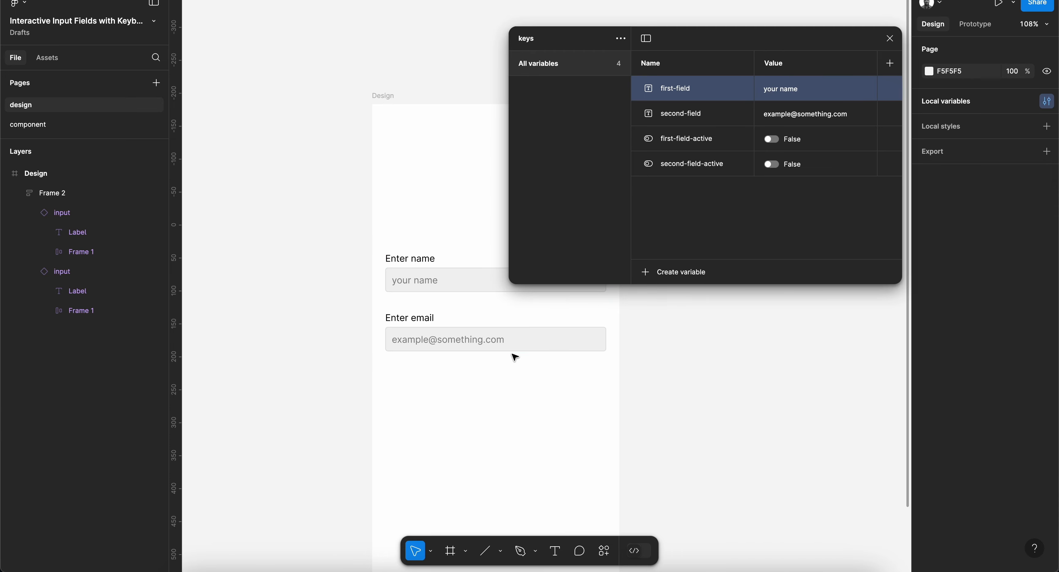
pyautogui.click(889, 38)
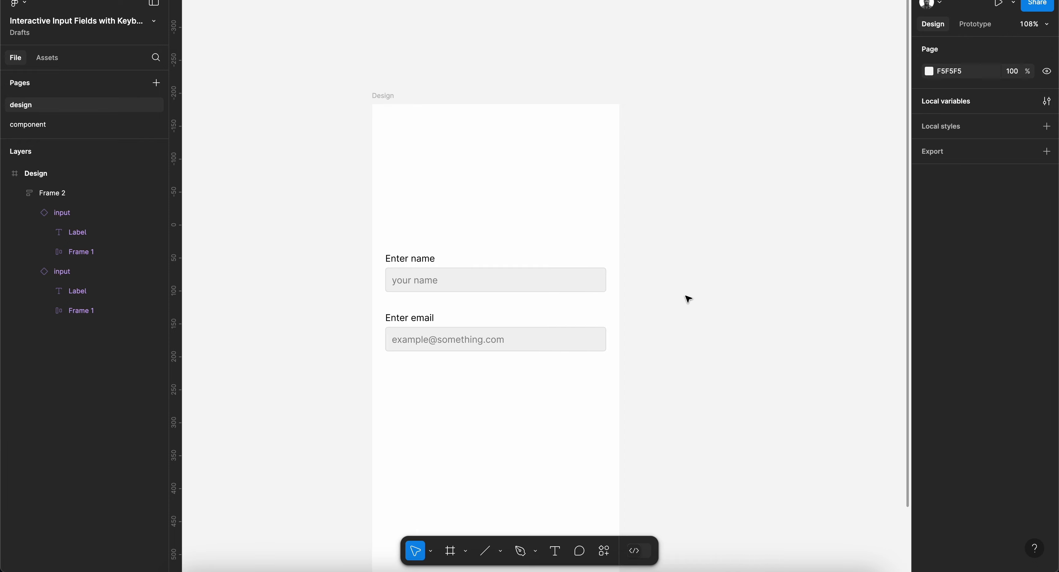
# Draw a frame about 223 × 124 above the inputs inside the Design frame and send it behind Frame 2.
pyautogui.scroll(-3, 458, 159)
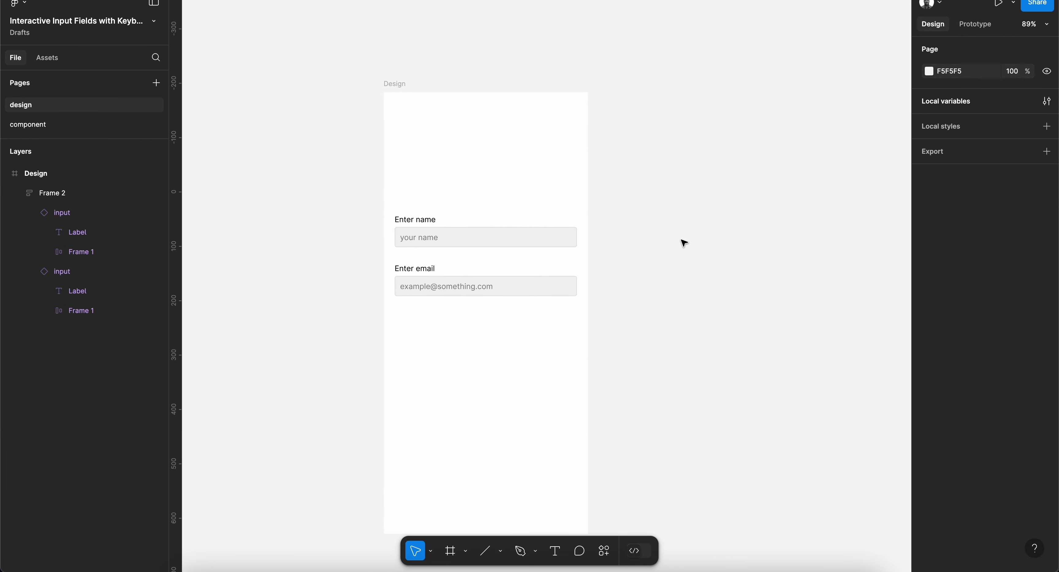
pyautogui.click(390, 85)
pyautogui.press('f')
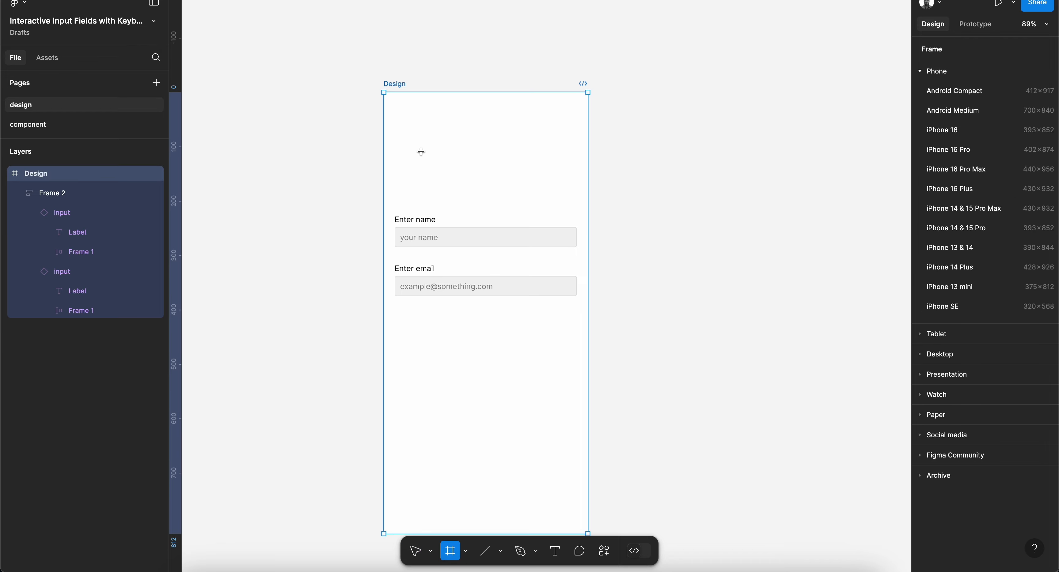
pyautogui.moveTo(403, 123); pyautogui.dragTo(524, 191)
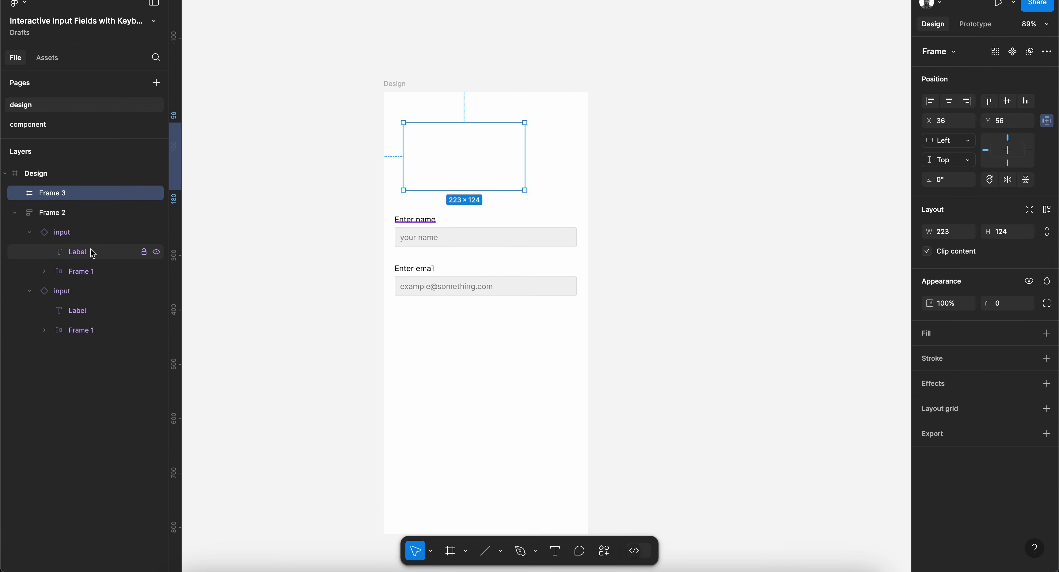
pyautogui.click(16, 213)
pyautogui.press('[')
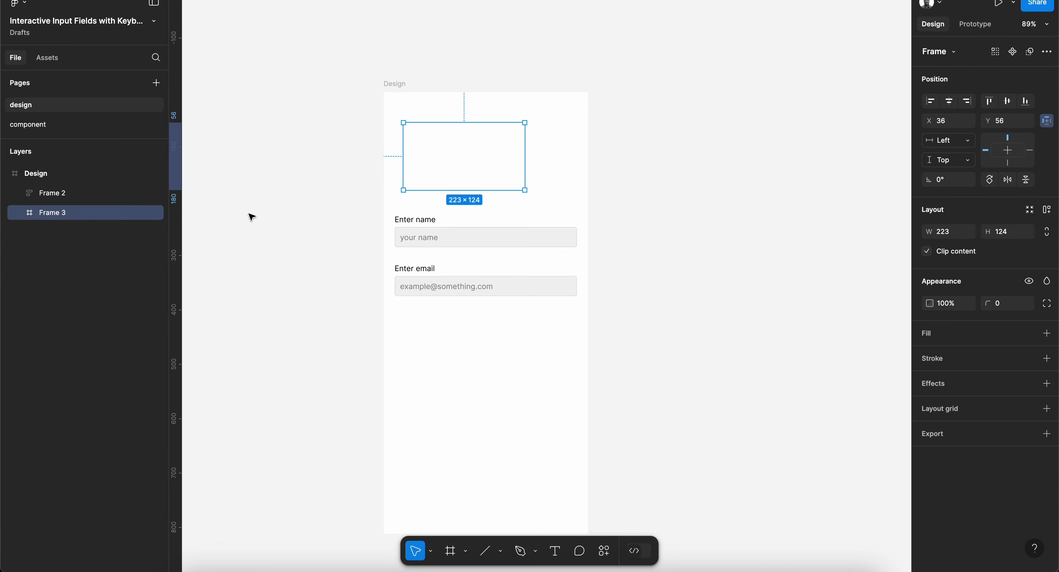
# Align the new frame to the Design frame's top-left corner and resize it to 375 × 812.
pyautogui.click(930, 101)
pyautogui.click(989, 101)
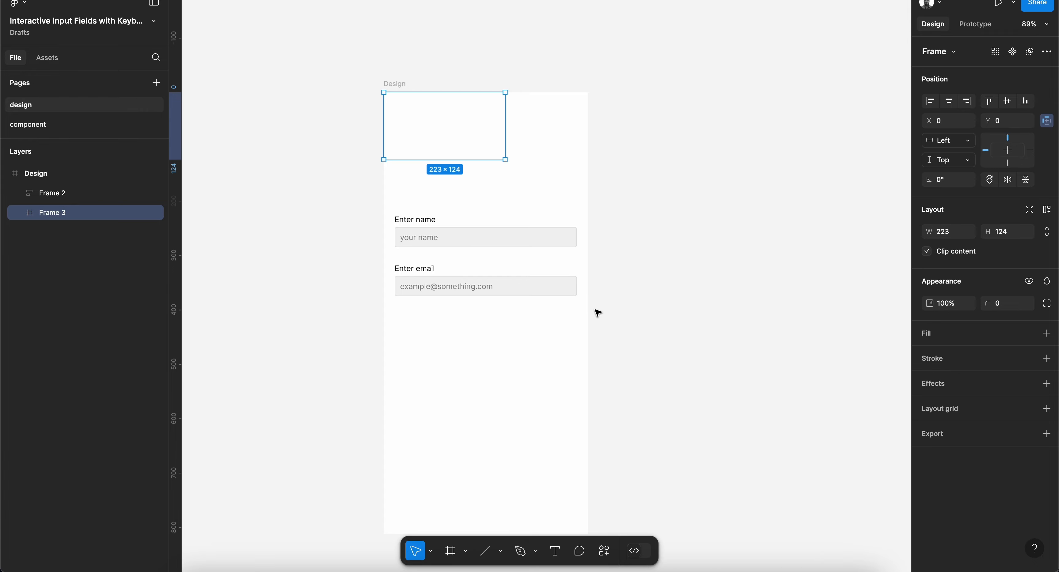
pyautogui.scroll(-3, 595, 309)
pyautogui.moveTo(479, 96); pyautogui.dragTo(562, 471)
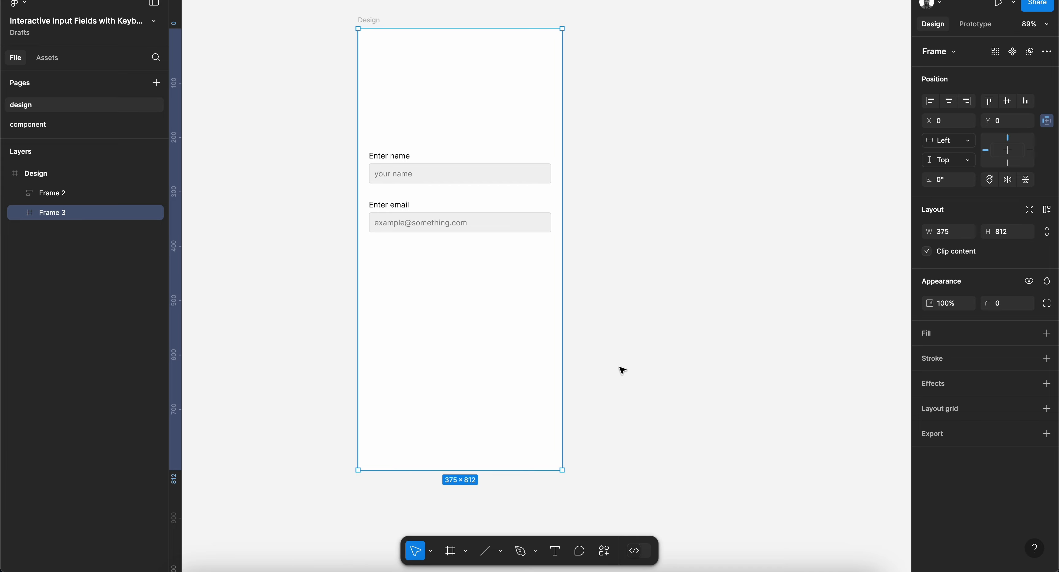
# Add an on-click interaction to Frame 3 that sets the variable first-field-active to false.
pyautogui.click(976, 24)
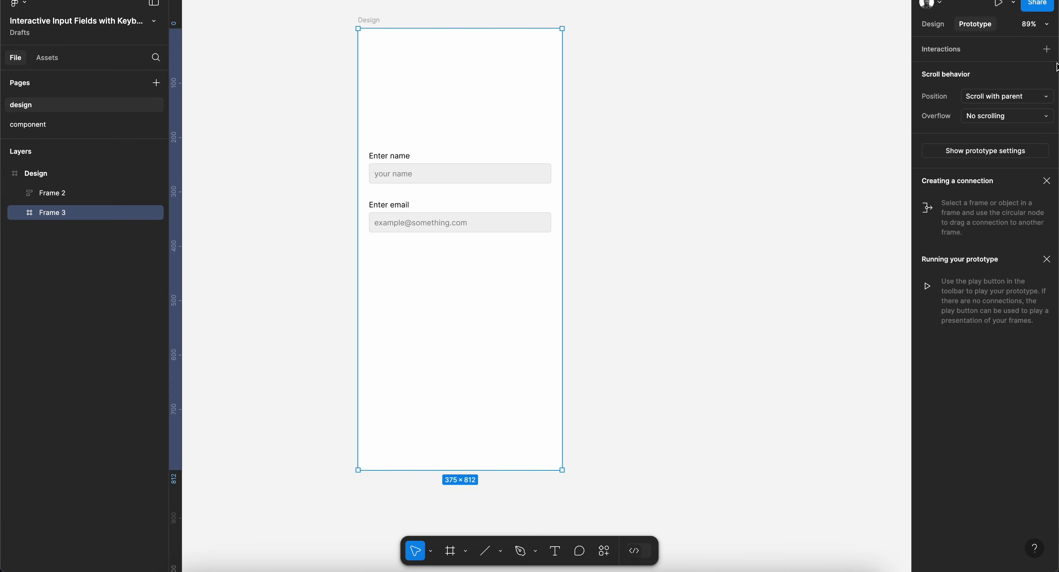
pyautogui.click(1048, 49)
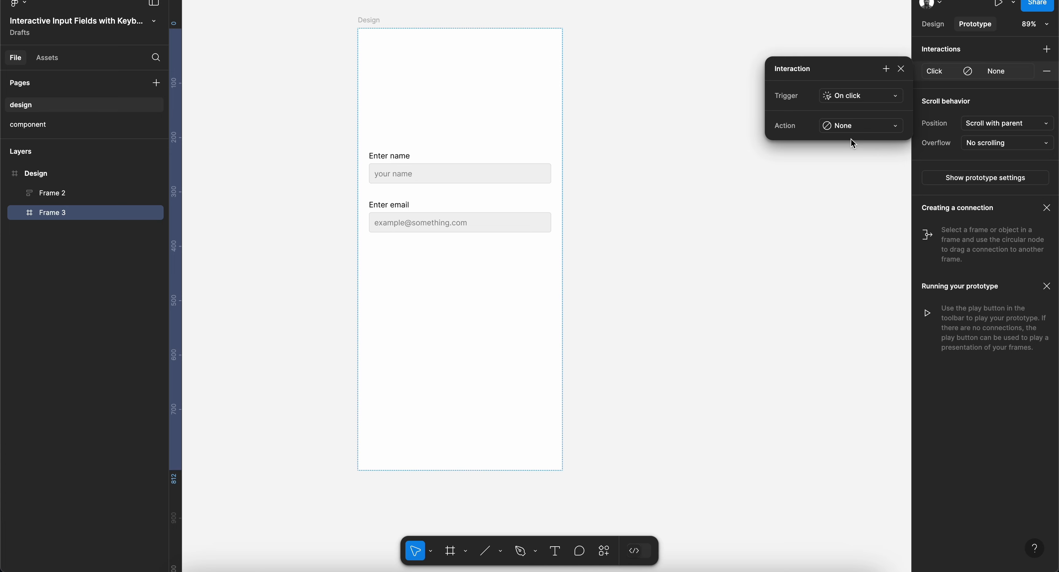
pyautogui.click(850, 125)
pyautogui.click(862, 296)
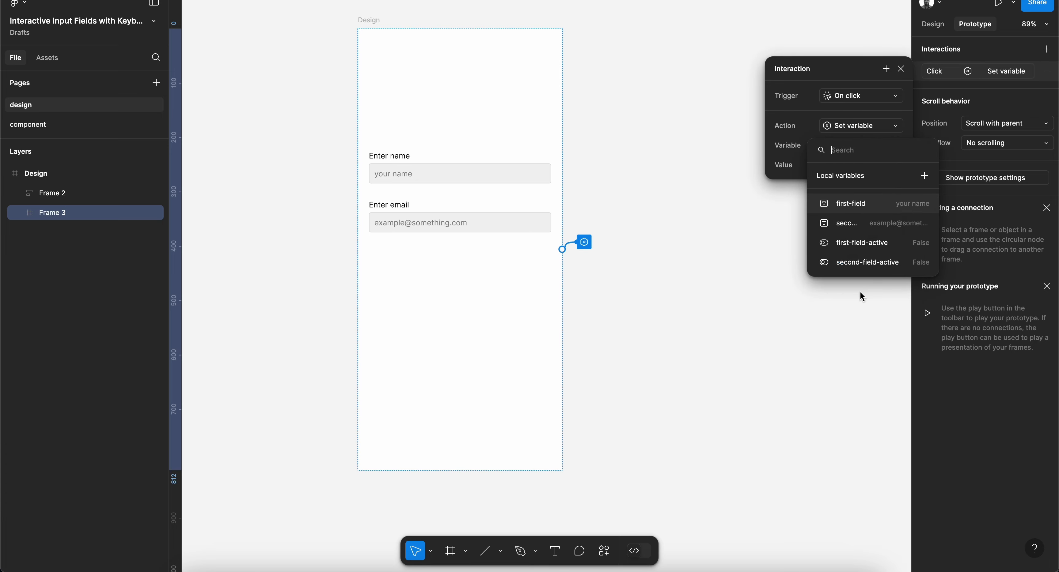
pyautogui.click(858, 246)
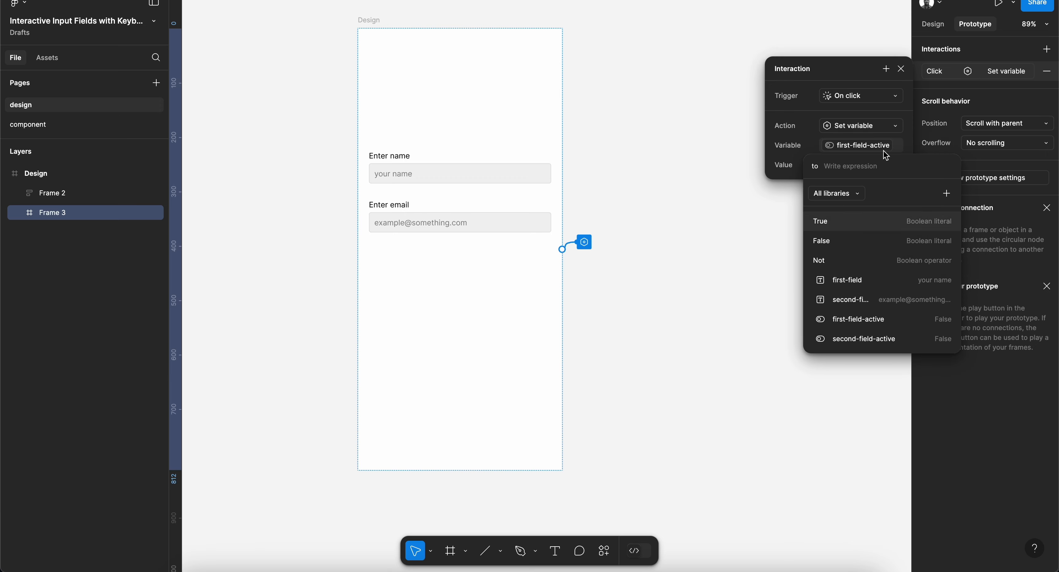
pyautogui.click(836, 242)
pyautogui.click(785, 133)
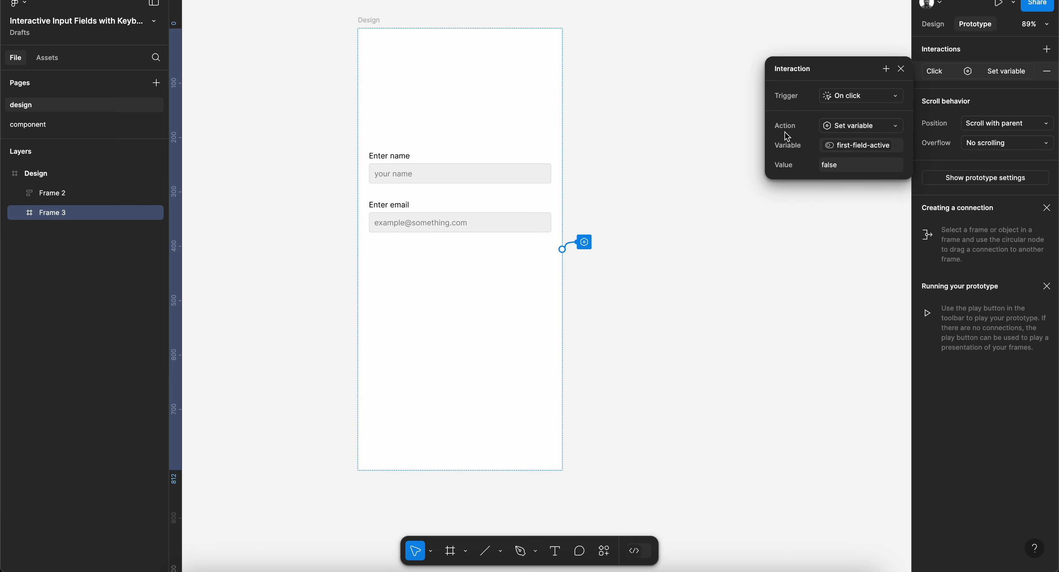
# Add a second action to Frame 3's click interaction that sets second-field-active to false.
pyautogui.click(889, 74)
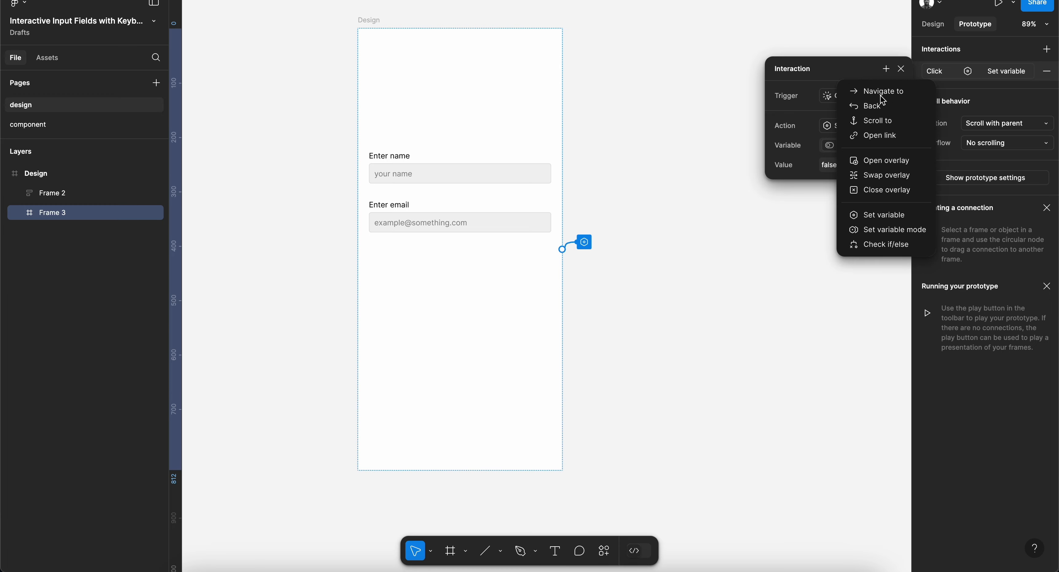
pyautogui.click(871, 214)
pyautogui.click(867, 231)
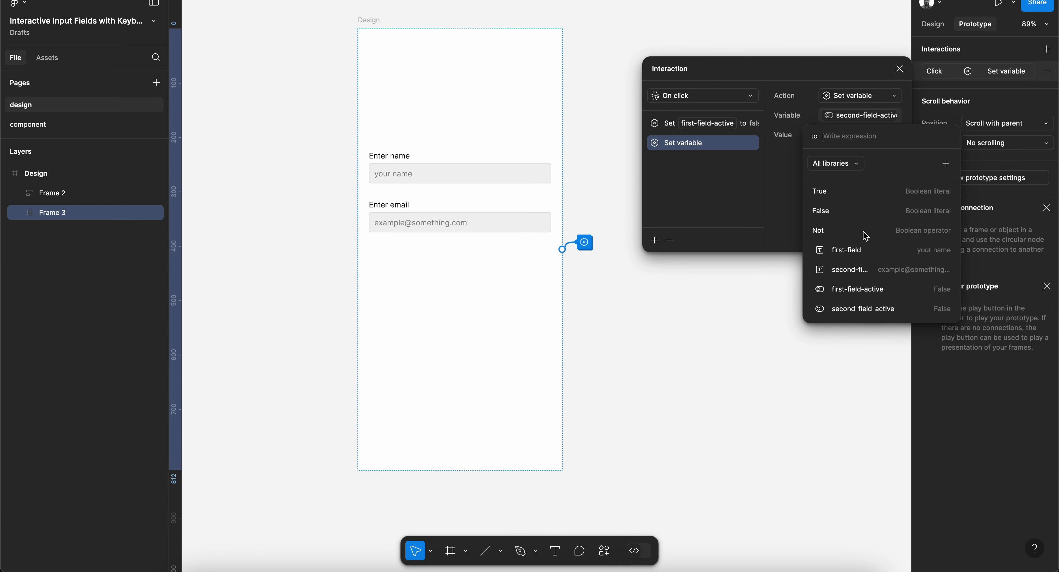
pyautogui.click(834, 211)
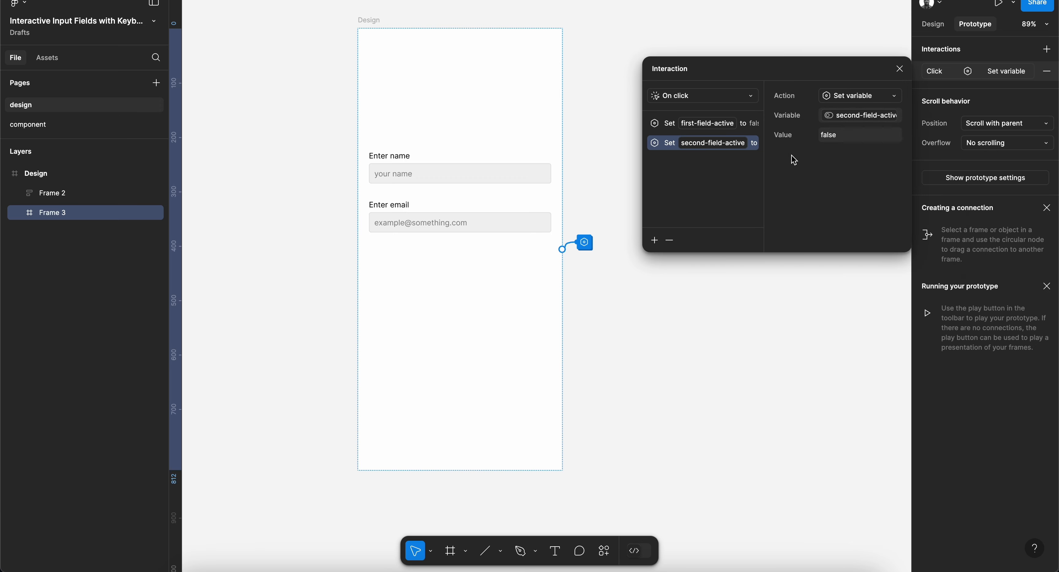
# Insert an if/else check after the first-field-active action with the condition first-field == "" (empty string).
pyautogui.click(747, 124)
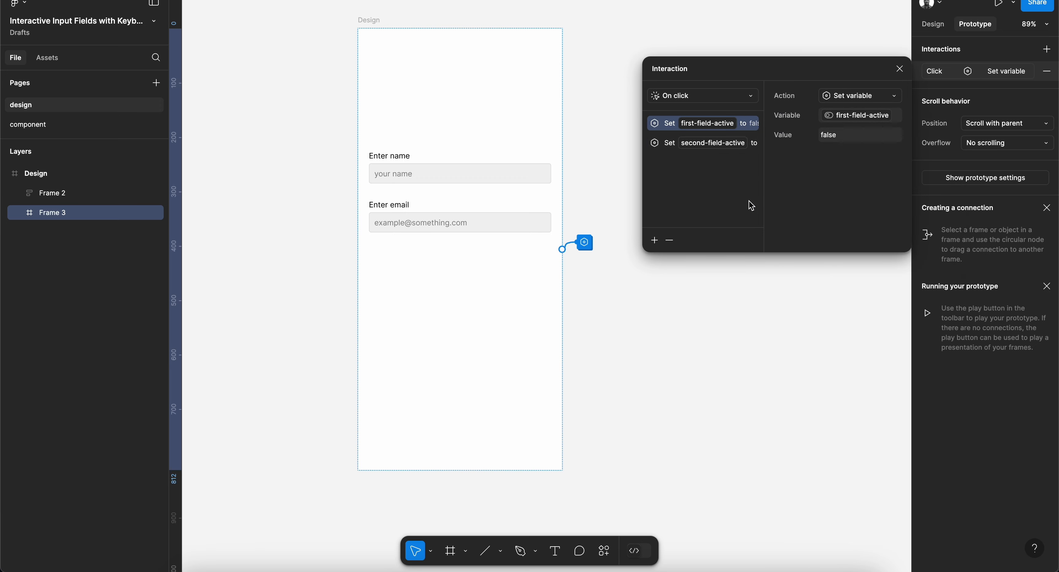
pyautogui.click(656, 244)
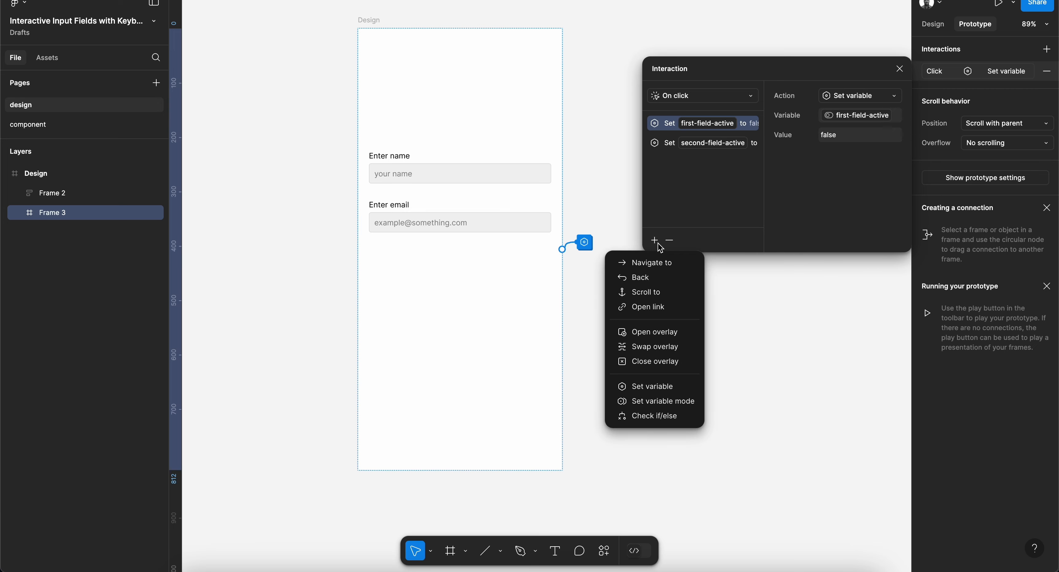
pyautogui.click(661, 416)
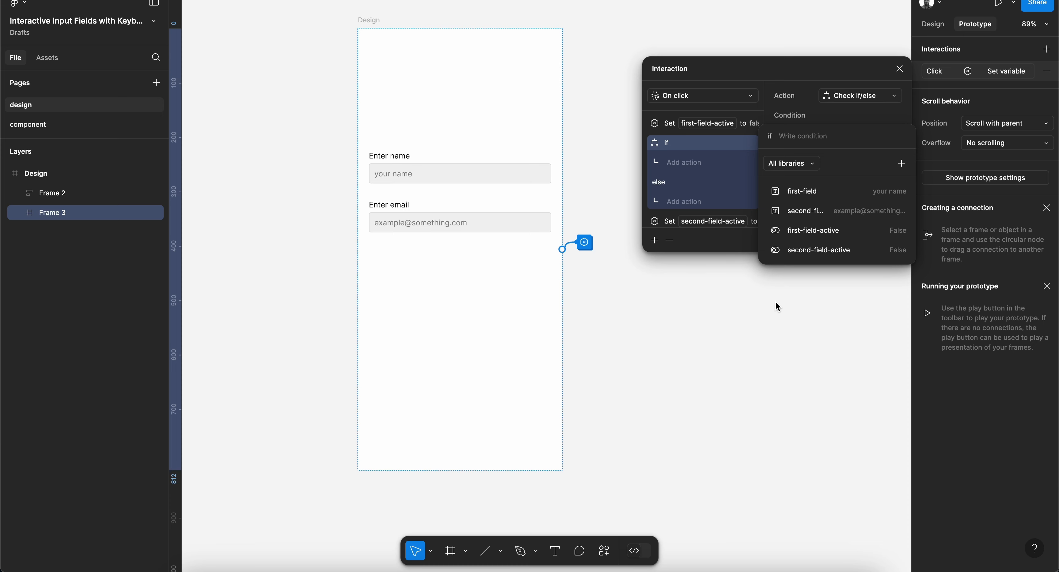
pyautogui.click(815, 192)
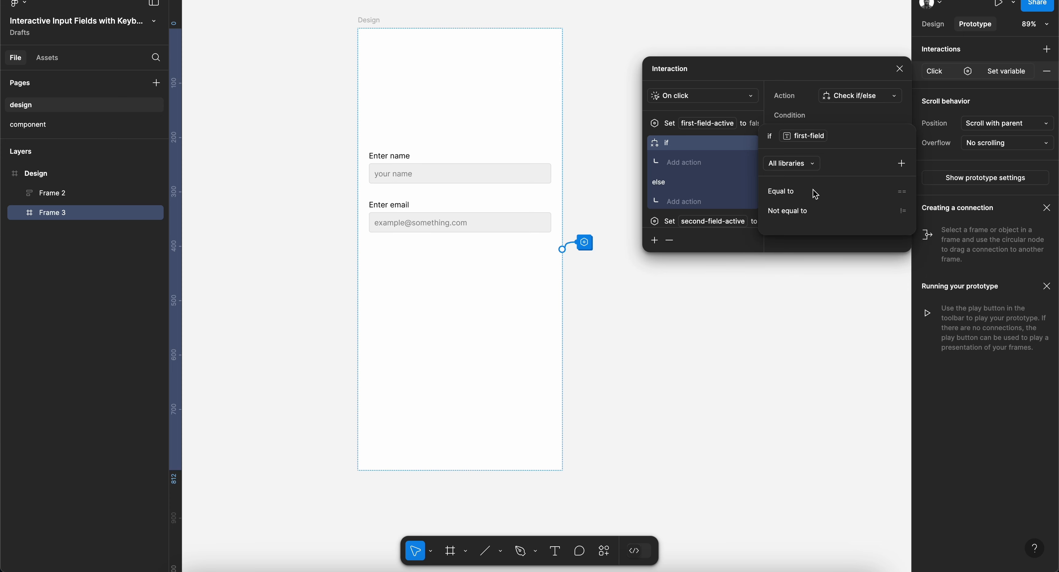
pyautogui.click(810, 194)
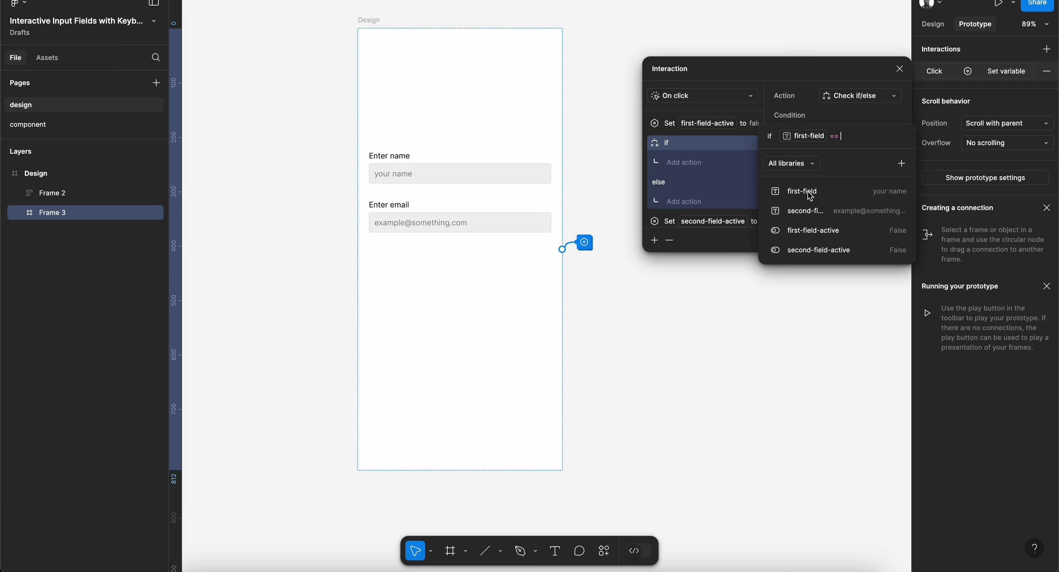
pyautogui.write('"')
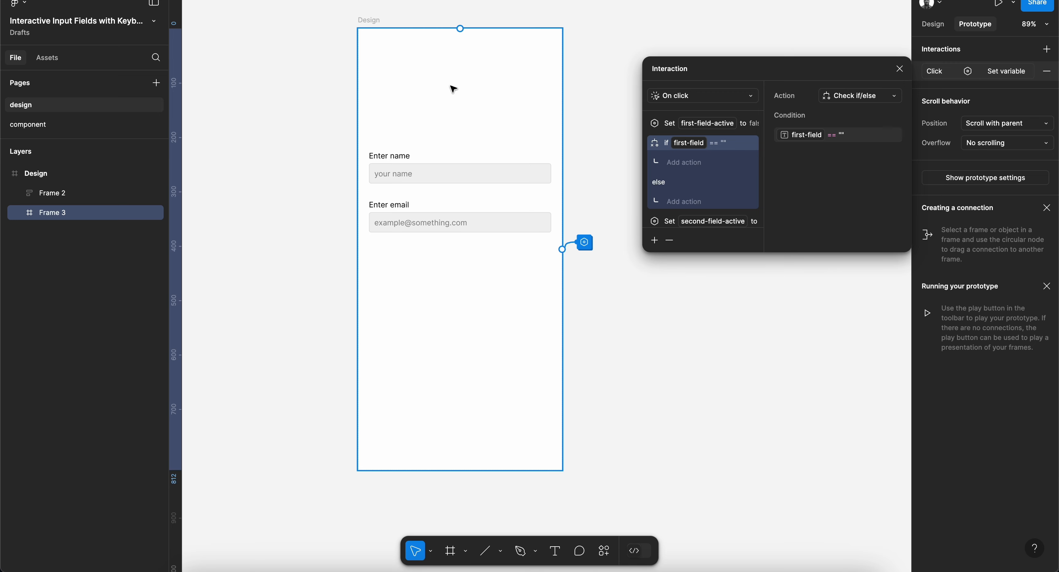
# Preview the prototype, activate the name field and deactivate it through the background, and return to the editor.
pyautogui.press('super+alt+Return')
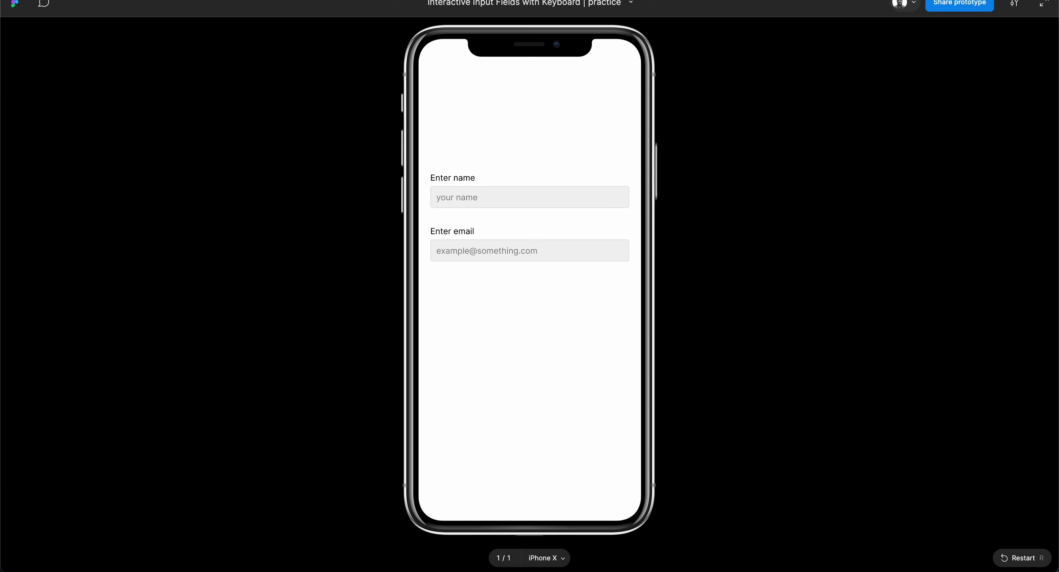
pyautogui.click(476, 200)
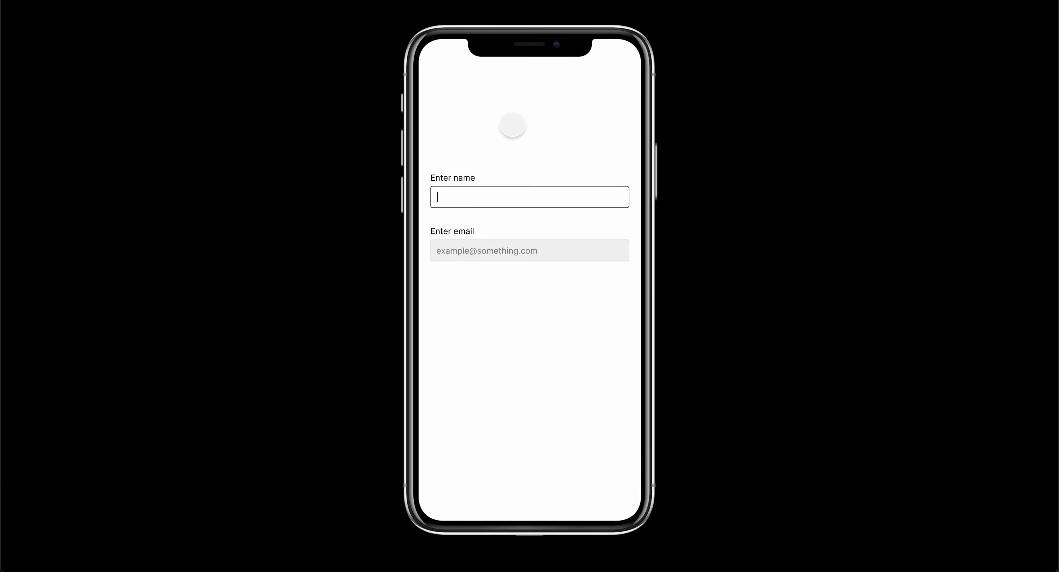
pyautogui.click(512, 124)
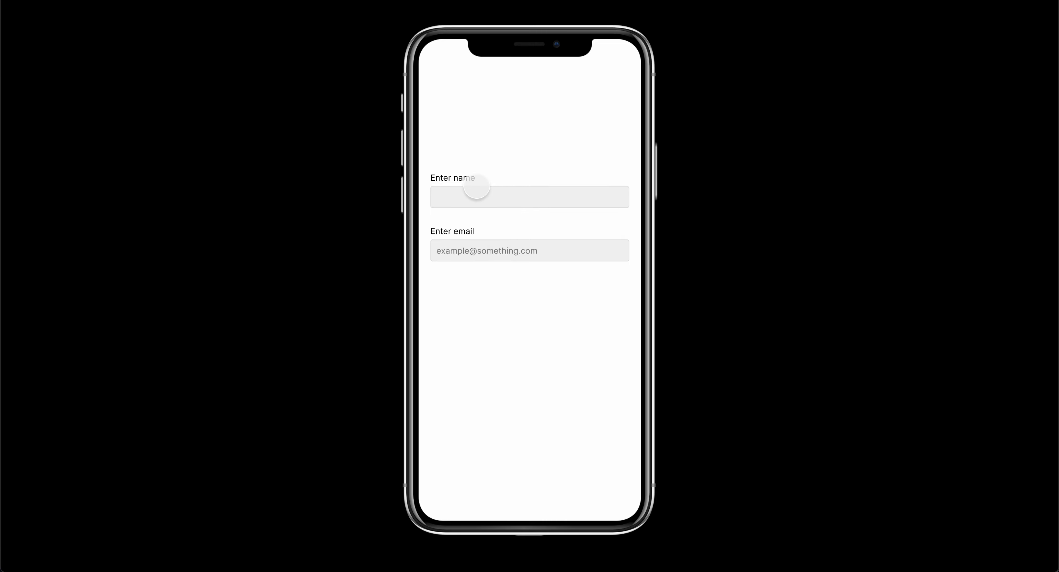
pyautogui.click(443, 1)
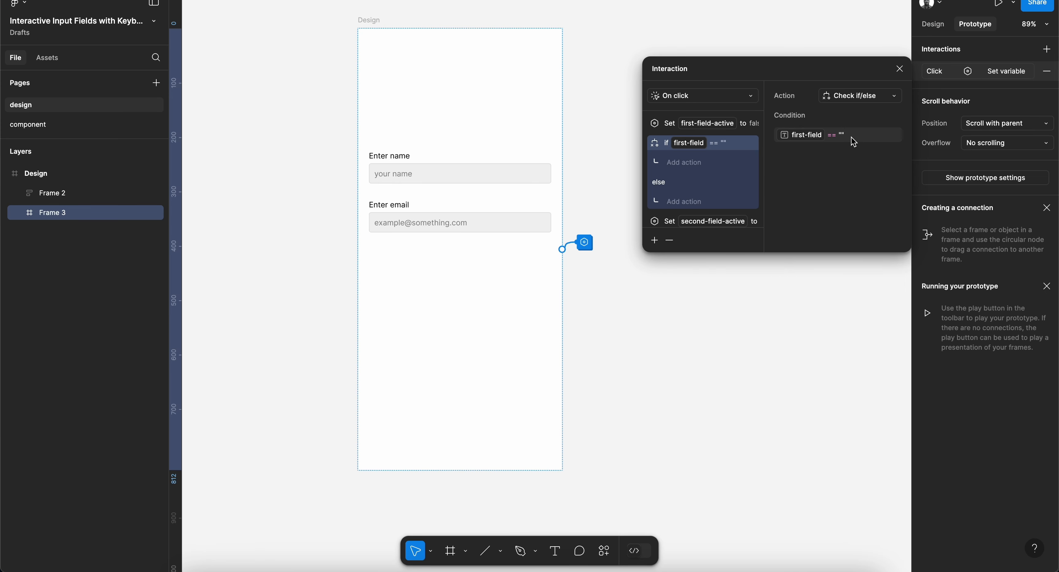
# In the if branch of the first-field check, set first-field to first-field + "your name".
pyautogui.click(683, 163)
pyautogui.click(689, 309)
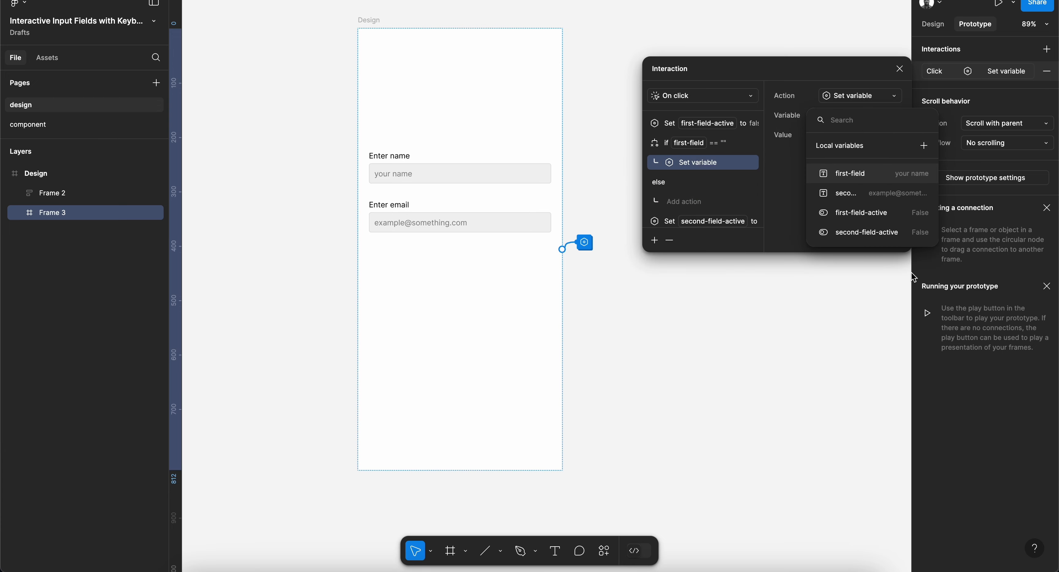
pyautogui.click(849, 177)
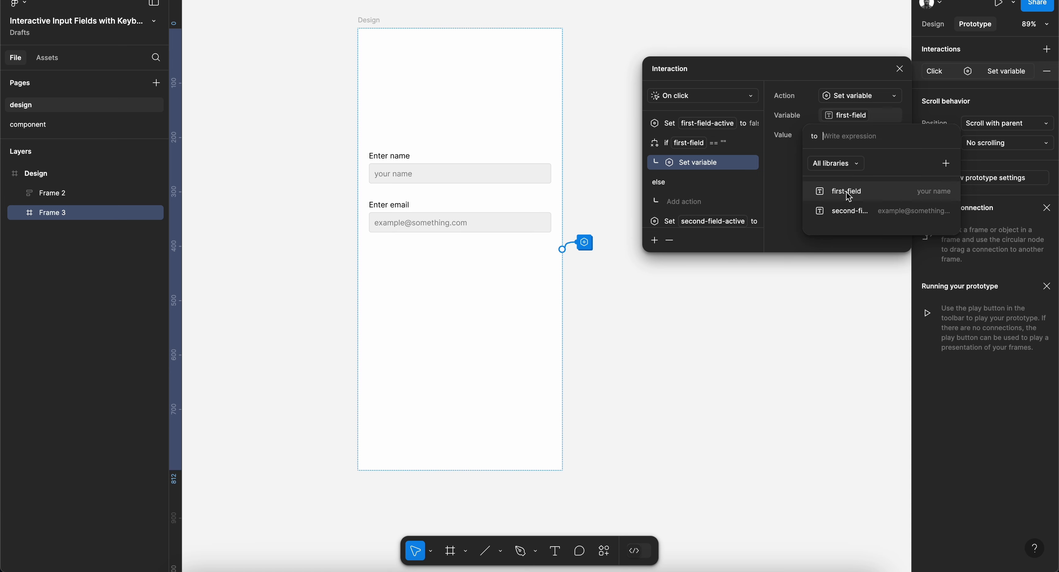
pyautogui.click(848, 193)
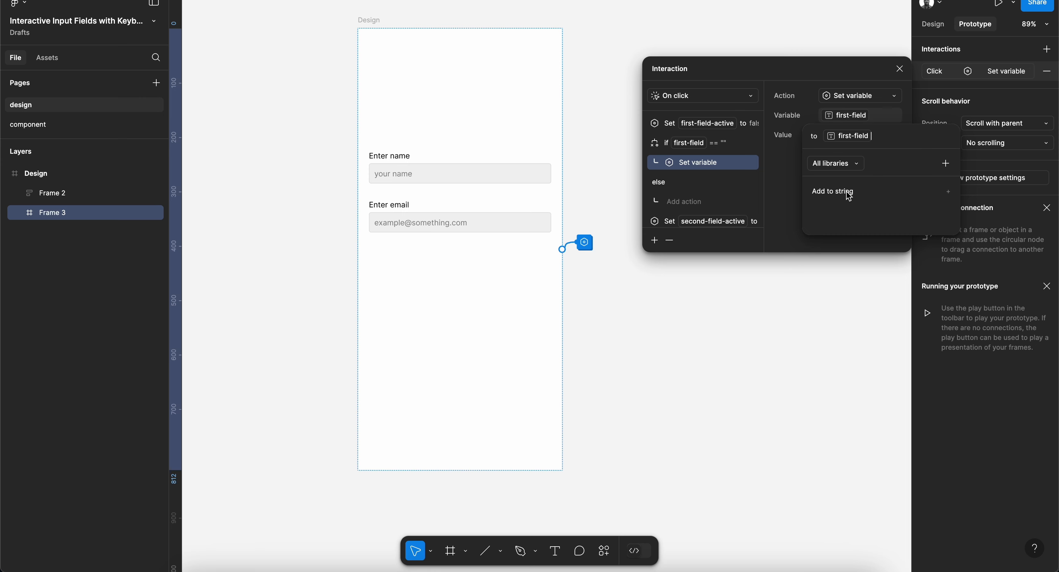
pyautogui.click(848, 192)
pyautogui.click(882, 136)
pyautogui.write('your anem')
pyautogui.press('BackSpace')
pyautogui.press('BackSpace')
pyautogui.press('BackSpace')
pyautogui.press('BackSpace')
pyautogui.write('name')
pyautogui.press('Return')
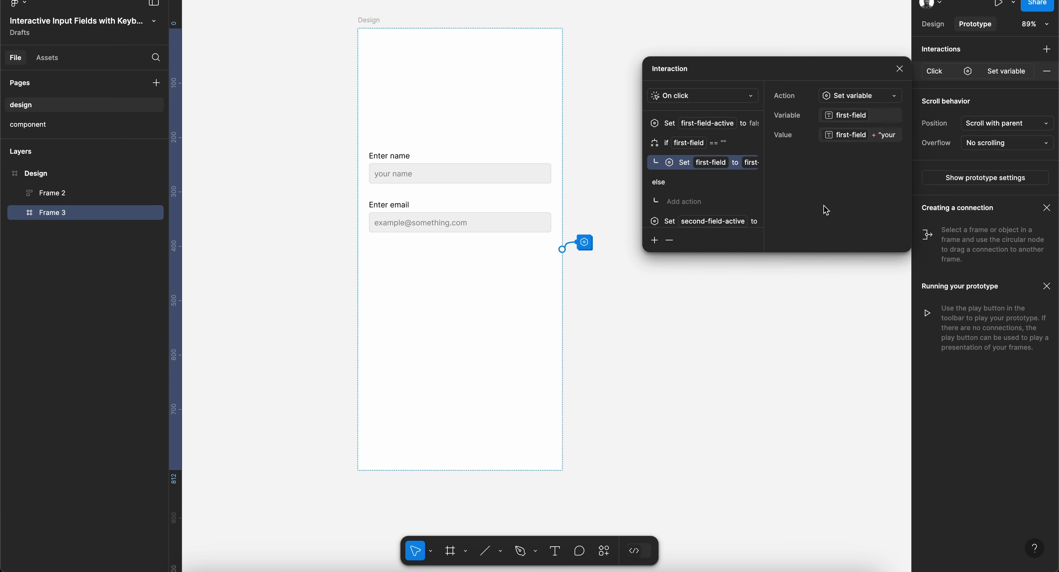
# Enlarge the Interaction dialog and add an if/else check after the second-field-active action with the condition second-field-active == false.
pyautogui.scroll(-1, 709, 191)
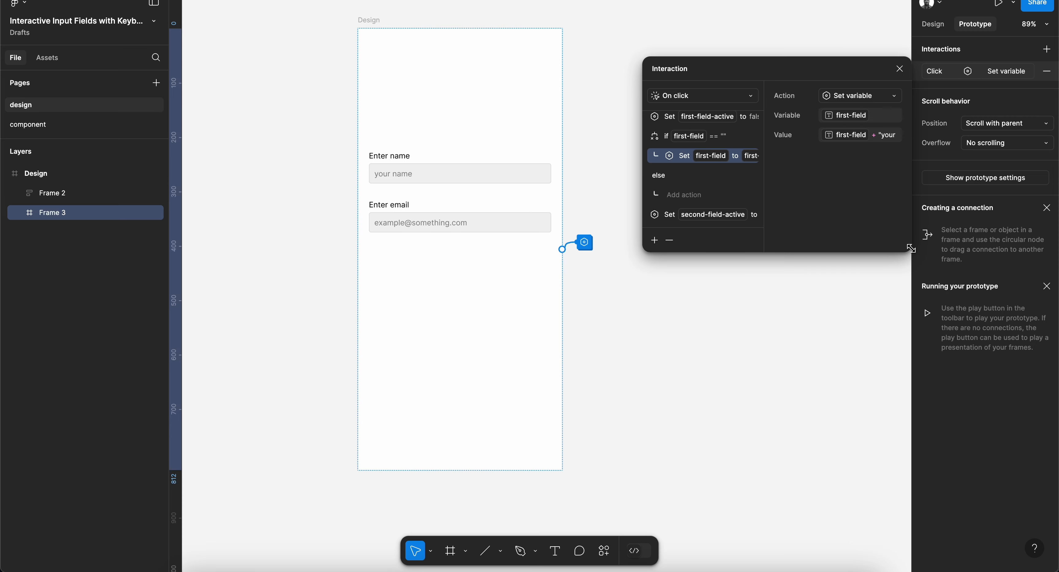
pyautogui.moveTo(909, 249); pyautogui.dragTo(1044, 499)
pyautogui.click(784, 224)
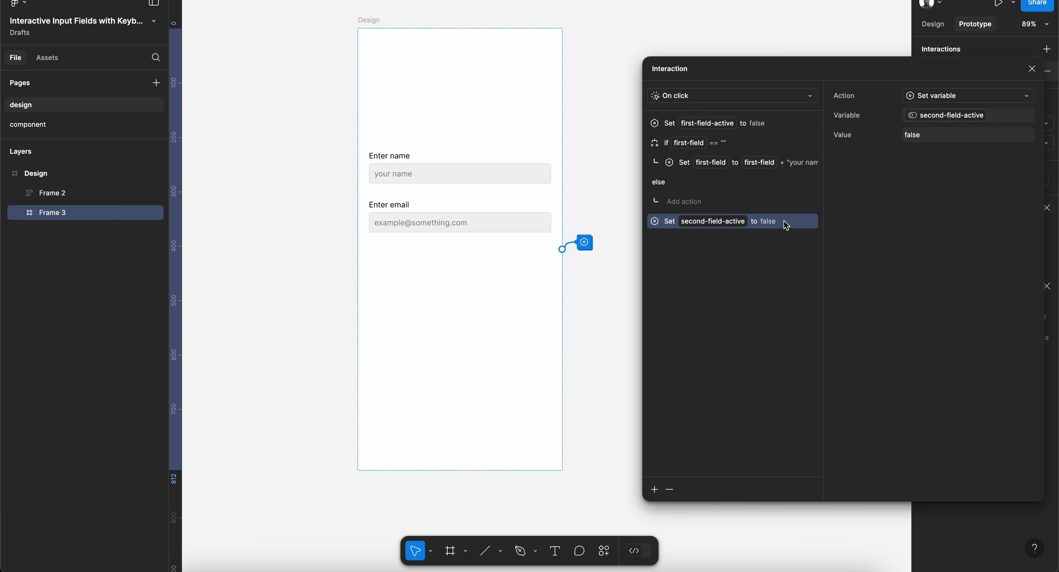
pyautogui.click(654, 490)
pyautogui.click(666, 519)
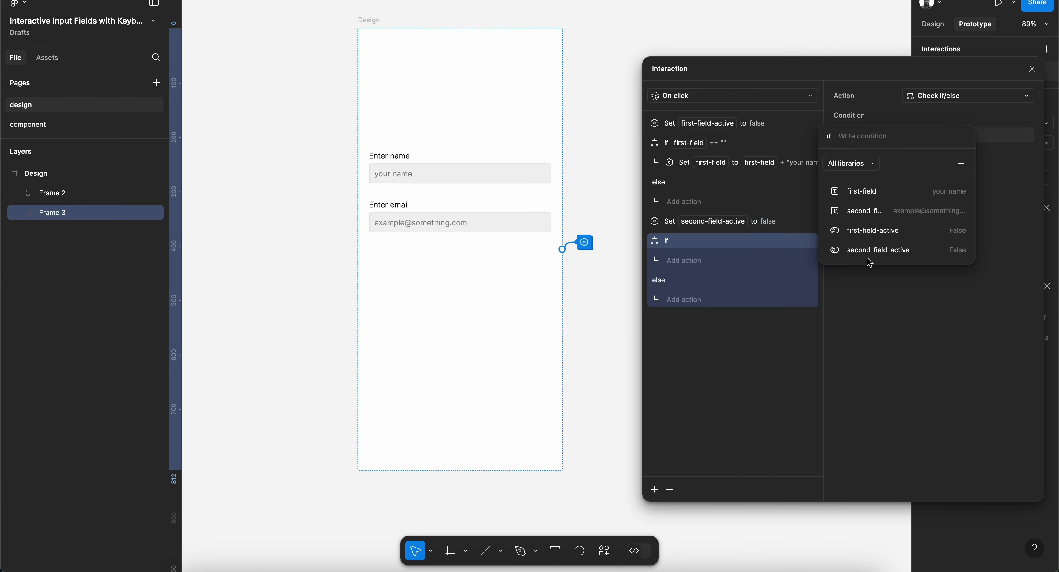
pyautogui.click(881, 213)
pyautogui.press('BackSpace')
pyautogui.click(872, 251)
pyautogui.click(869, 188)
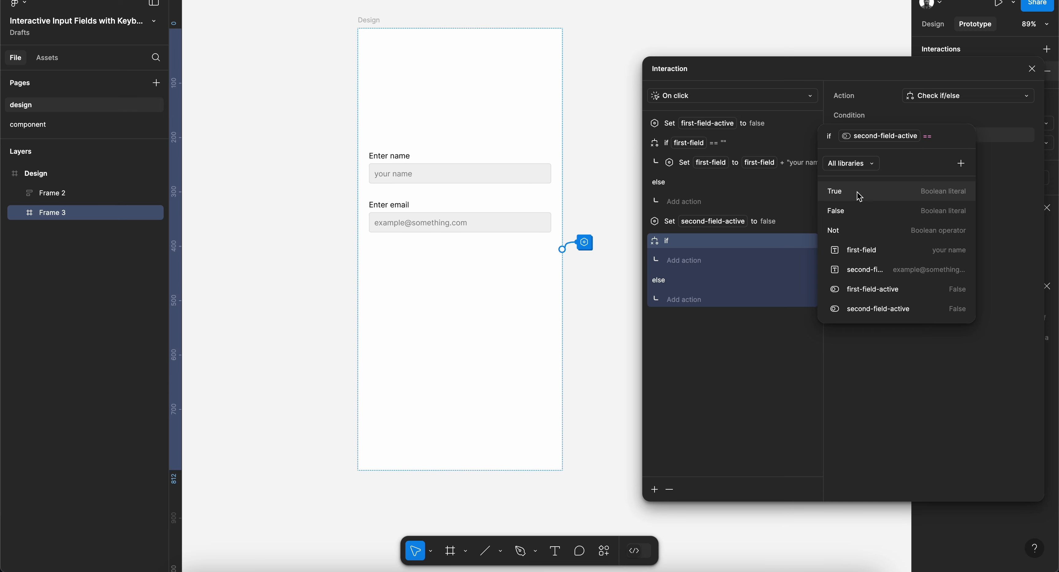
pyautogui.click(856, 210)
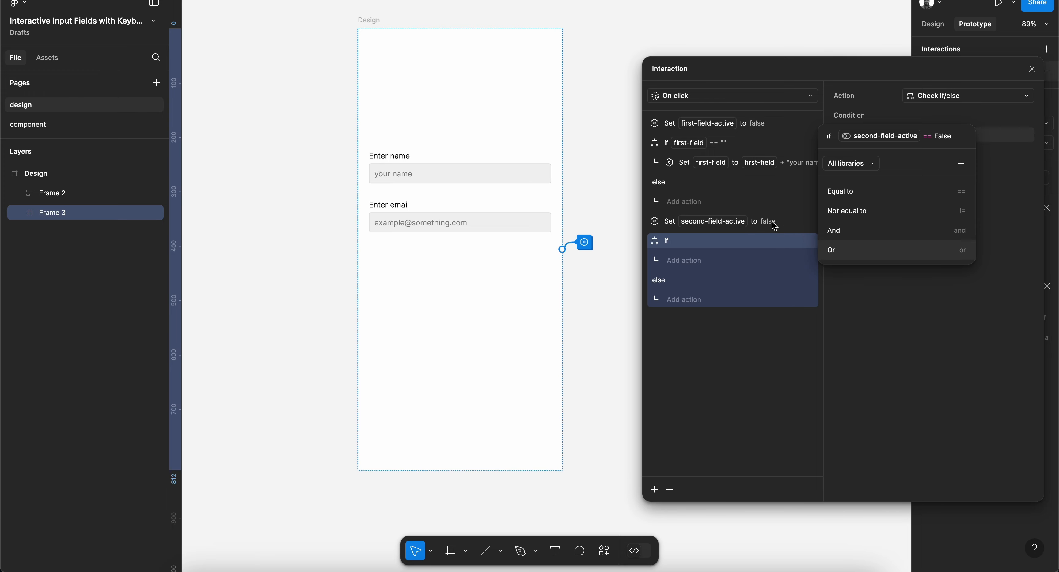
pyautogui.click(904, 276)
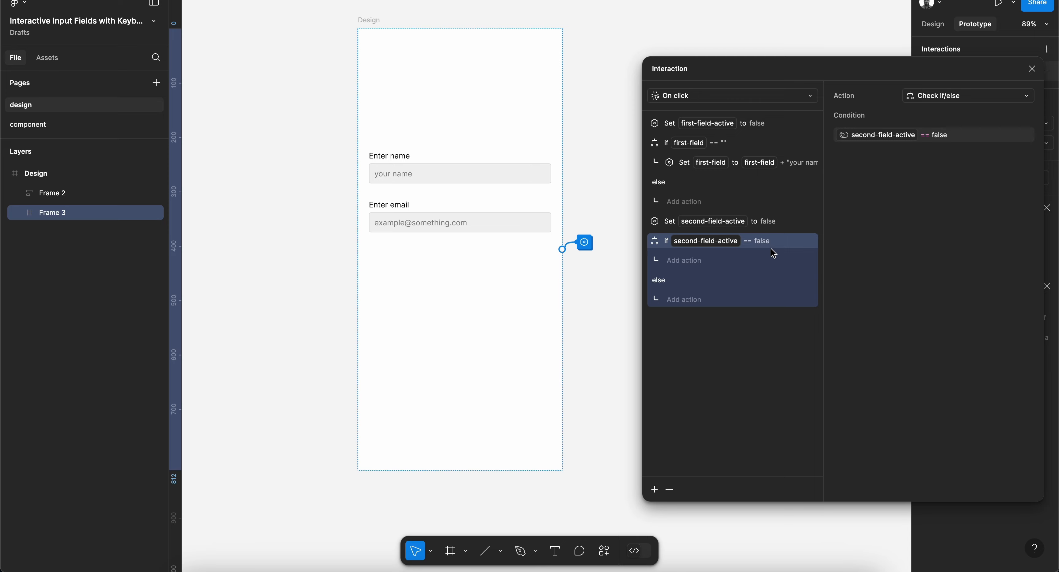
# In the if branch of the second-field-active check, set second-field to second-field + the quoted placeholder email text.
pyautogui.click(680, 266)
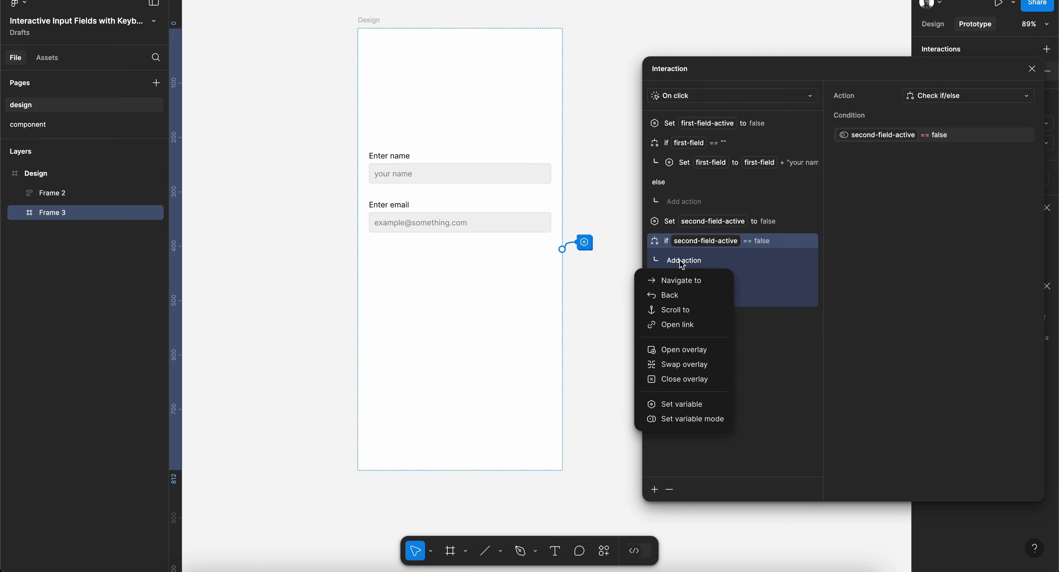
pyautogui.click(686, 403)
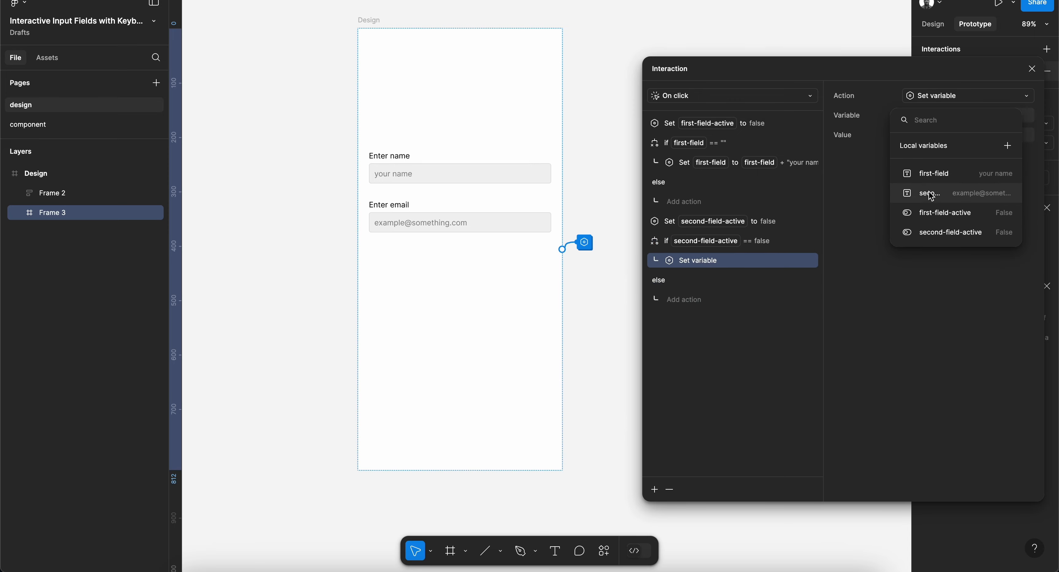
pyautogui.click(931, 195)
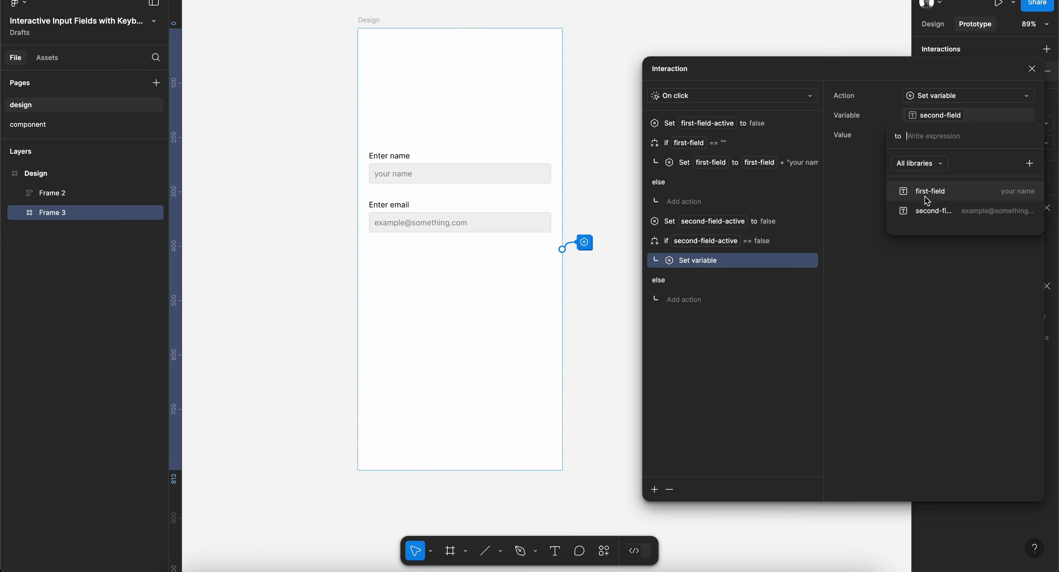
pyautogui.click(924, 211)
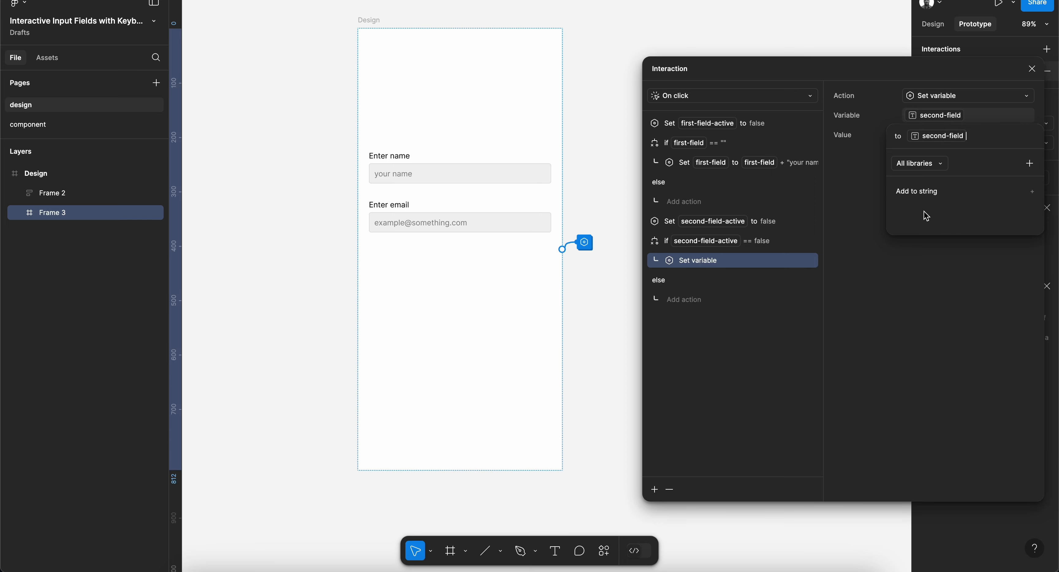
pyautogui.click(917, 194)
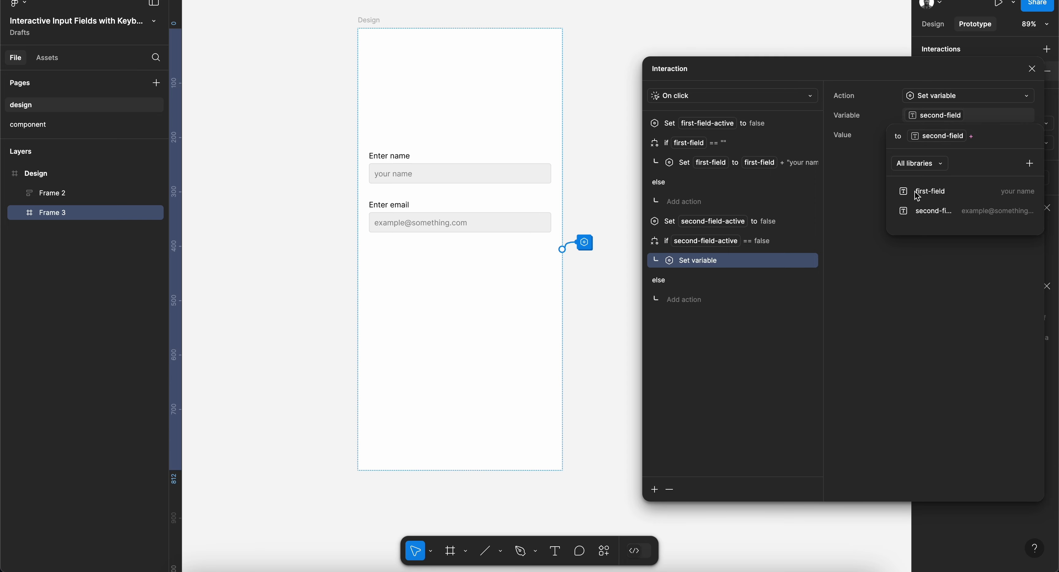
pyautogui.write('"')
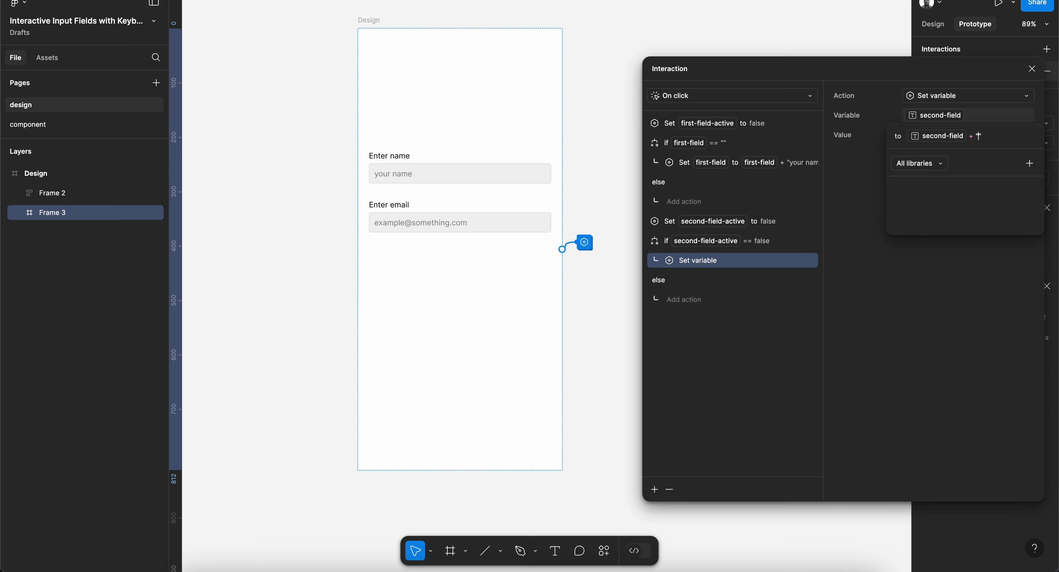
pyautogui.write('example@something')
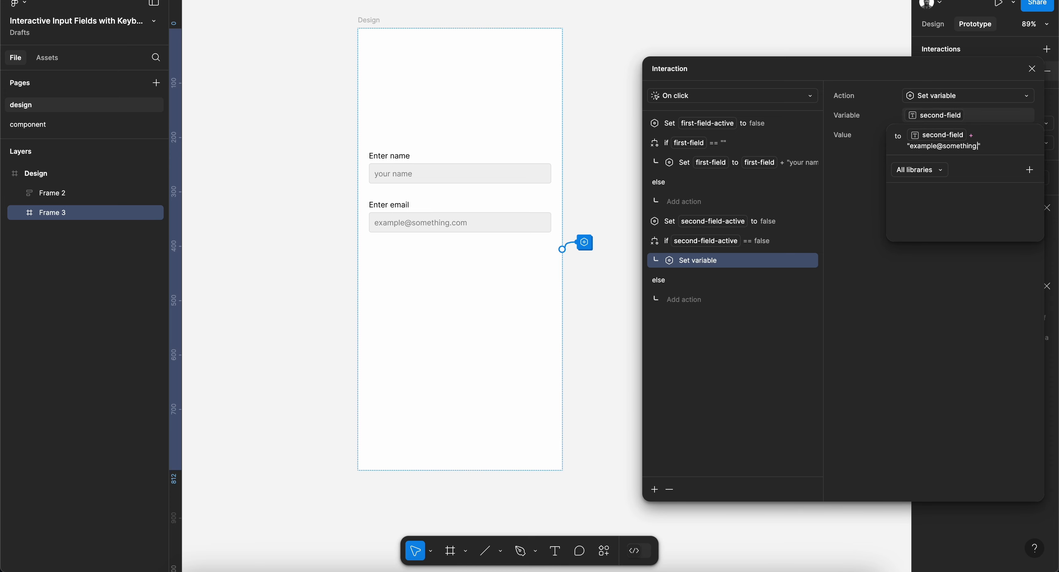
pyautogui.write('.com')
pyautogui.press('Return')
# Compare the two if/else checks and change the second-field-active == false condition to second-field == "" (empty string).
pyautogui.click(799, 164)
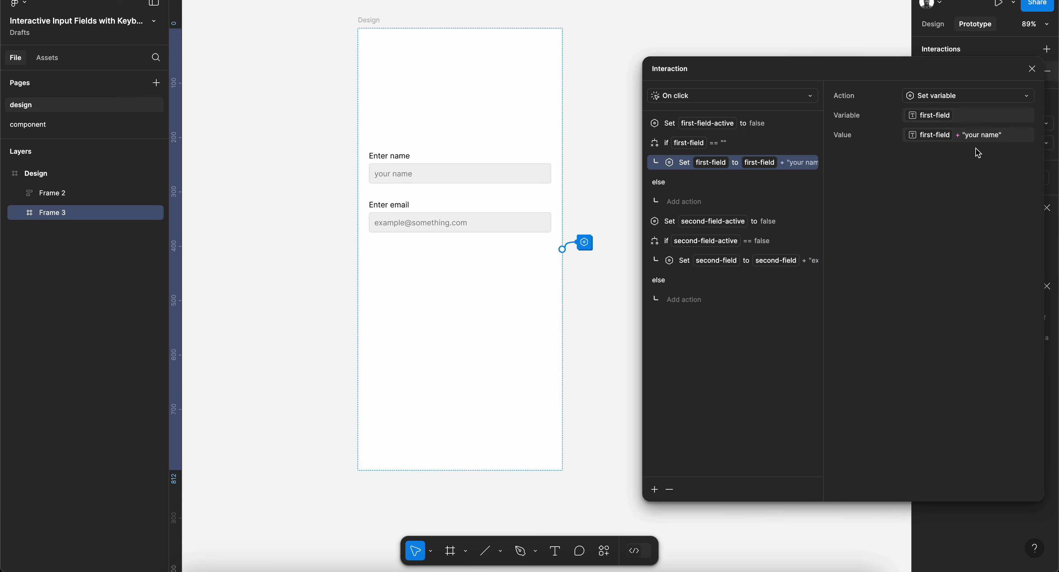
pyautogui.click(757, 144)
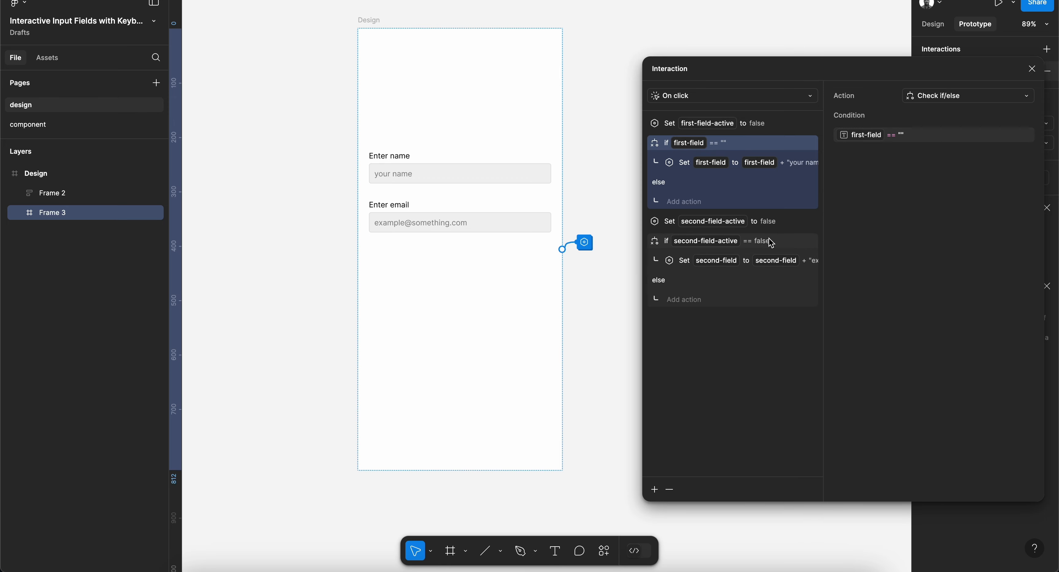
pyautogui.click(787, 245)
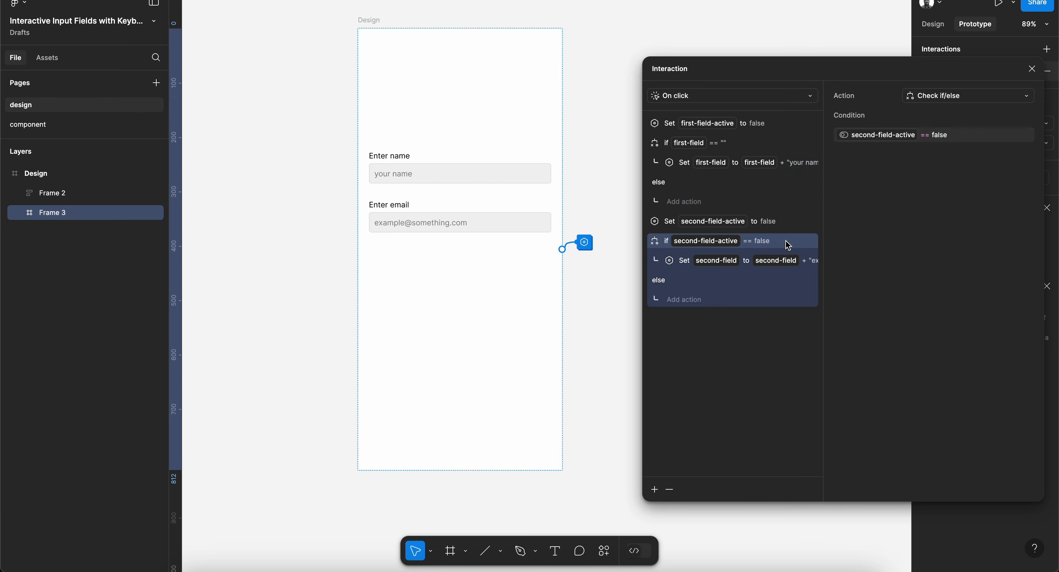
pyautogui.click(764, 147)
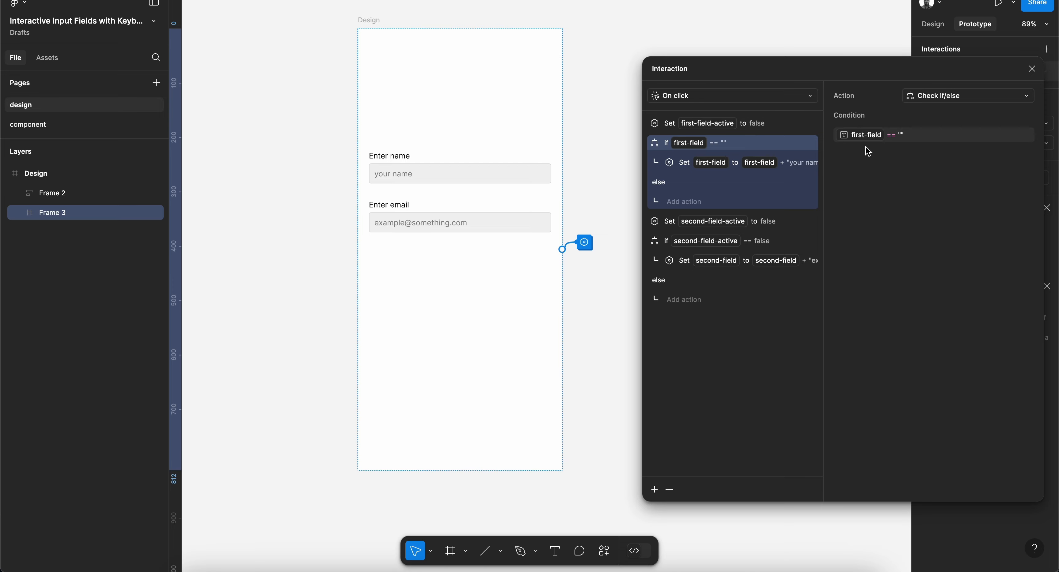
pyautogui.click(785, 246)
pyautogui.click(881, 136)
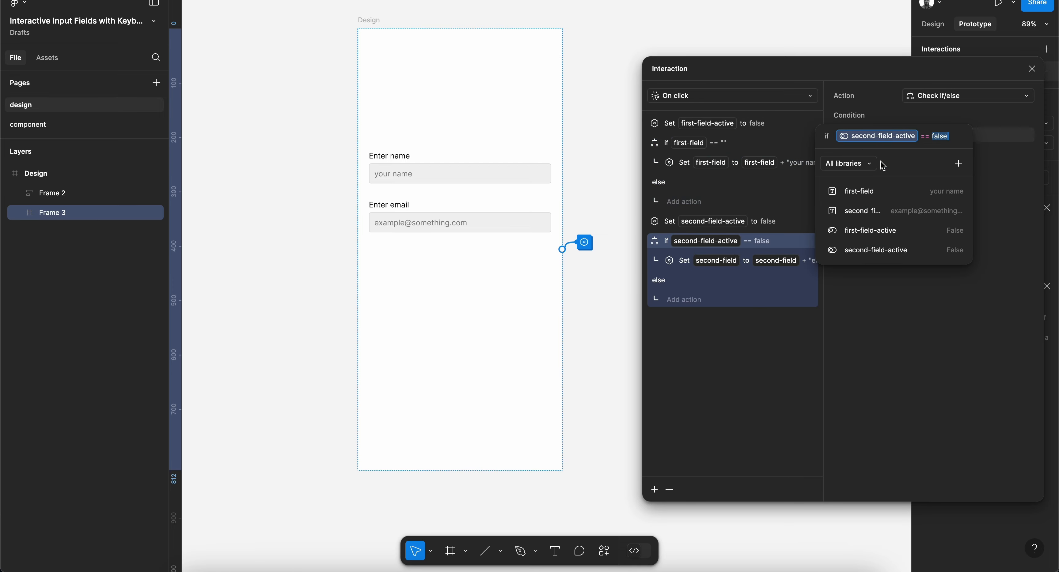
pyautogui.click(867, 217)
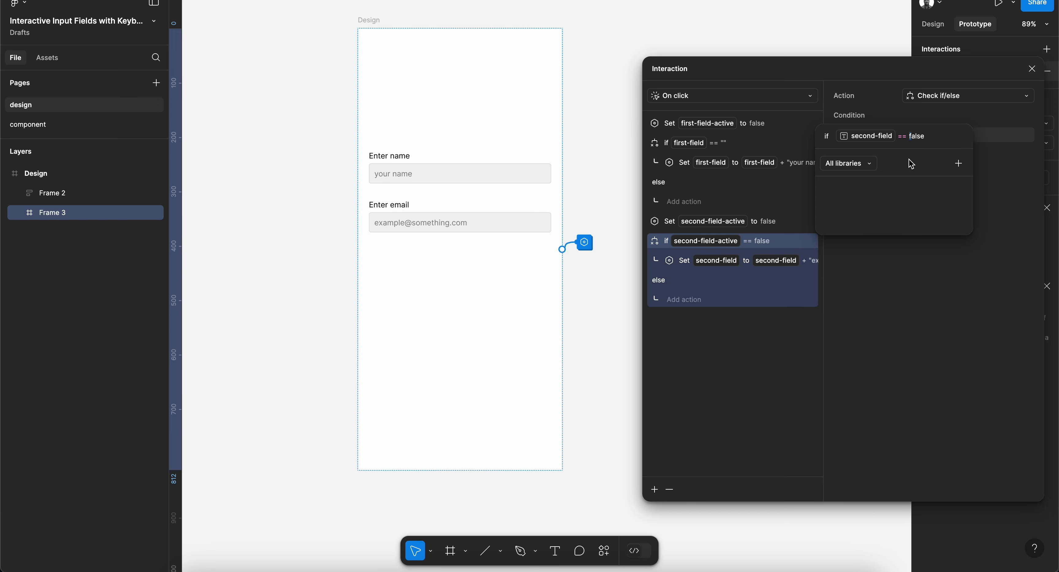
pyautogui.click(931, 142)
pyautogui.press('BackSpace')
pyautogui.press('BackSpace')
pyautogui.press('BackSpace')
pyautogui.press('BackSpace')
pyautogui.press('BackSpace')
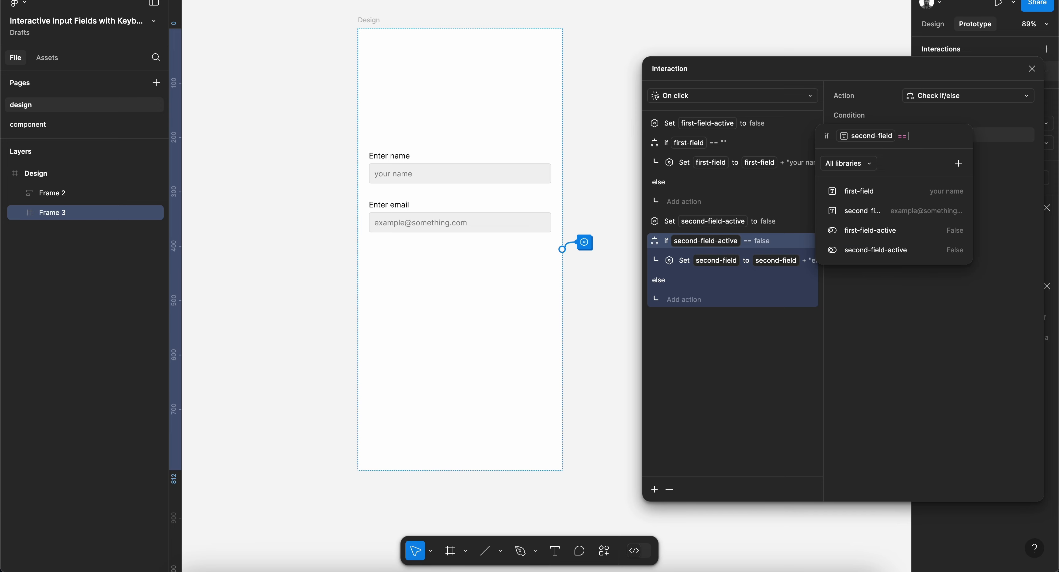
pyautogui.write('""')
pyautogui.press('Return')
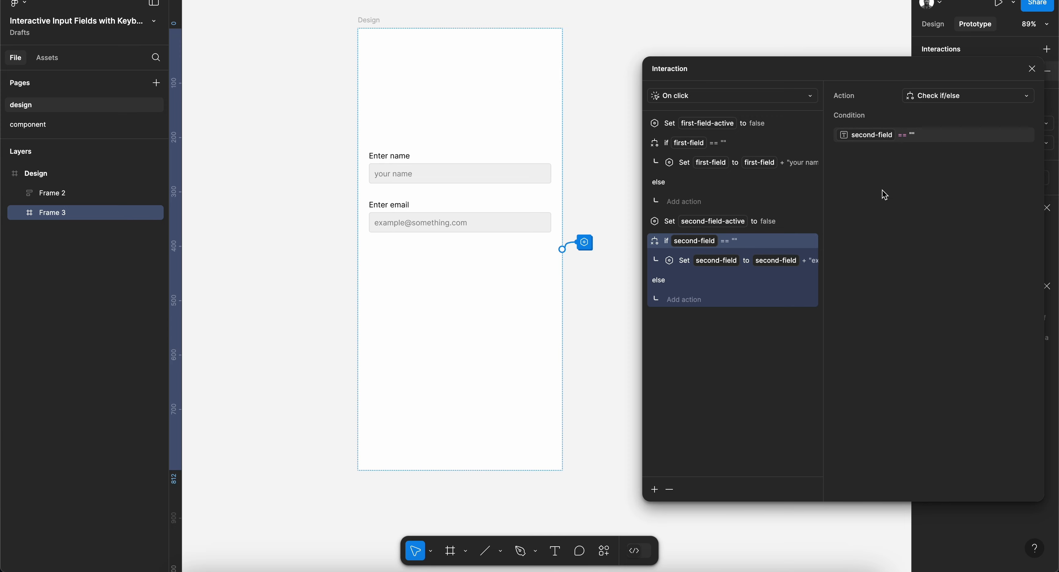
# Review the second-field-active action, the second-field check and its nested set action, and close the Interaction dialog.
pyautogui.click(788, 221)
pyautogui.click(760, 246)
pyautogui.click(748, 266)
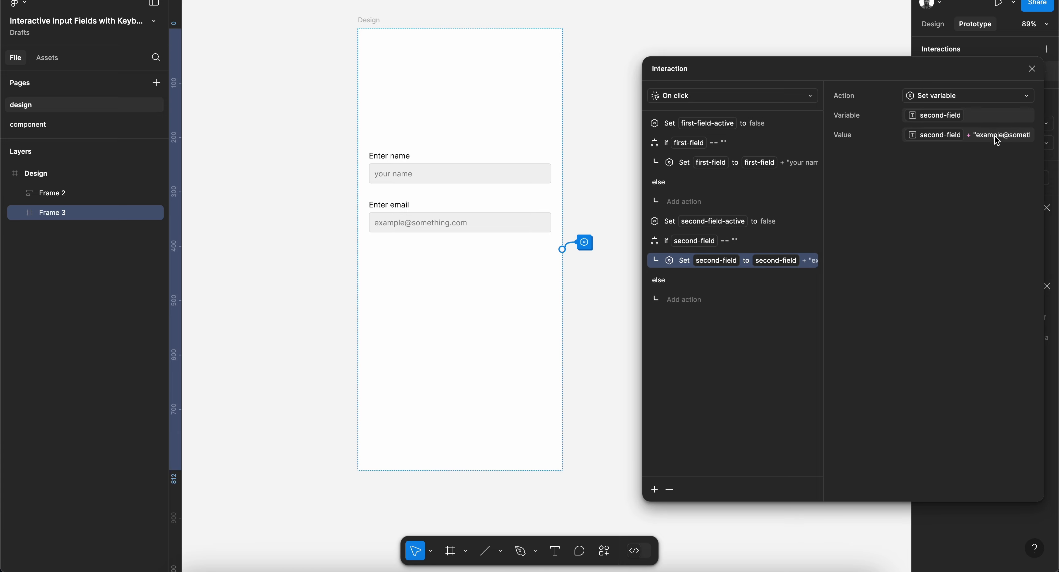
pyautogui.click(783, 224)
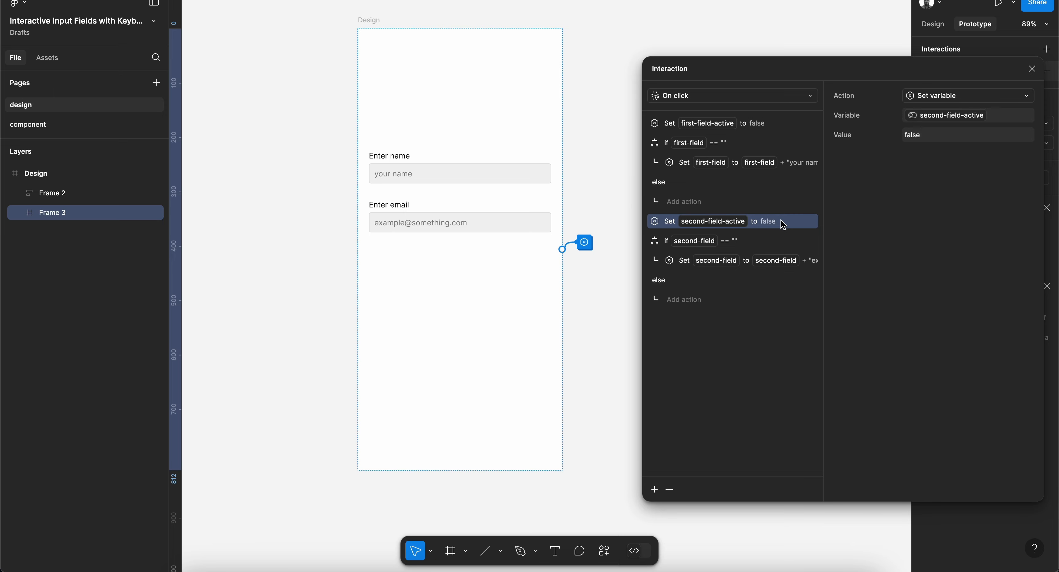
pyautogui.click(765, 244)
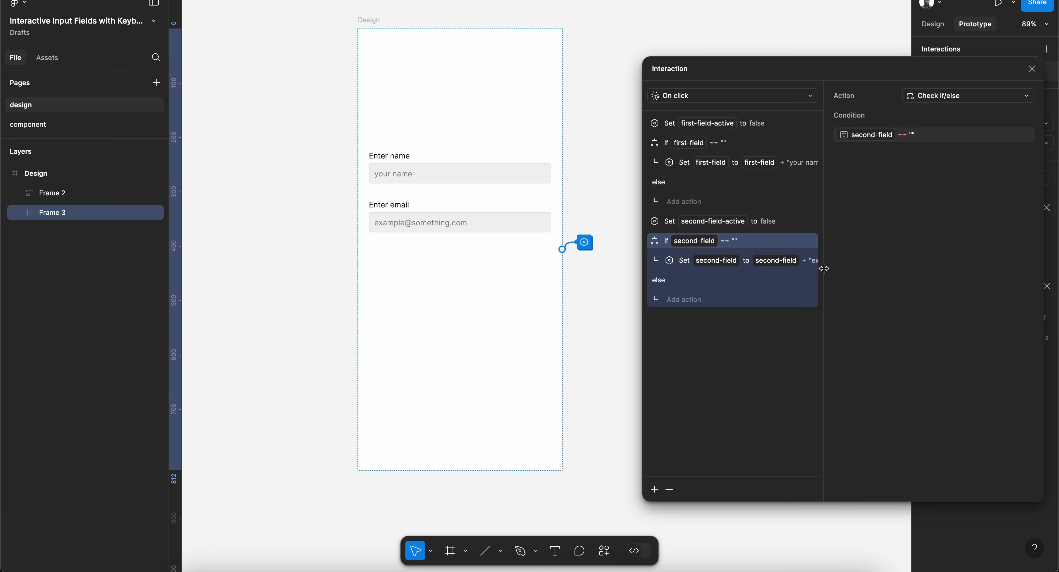
pyautogui.click(1032, 68)
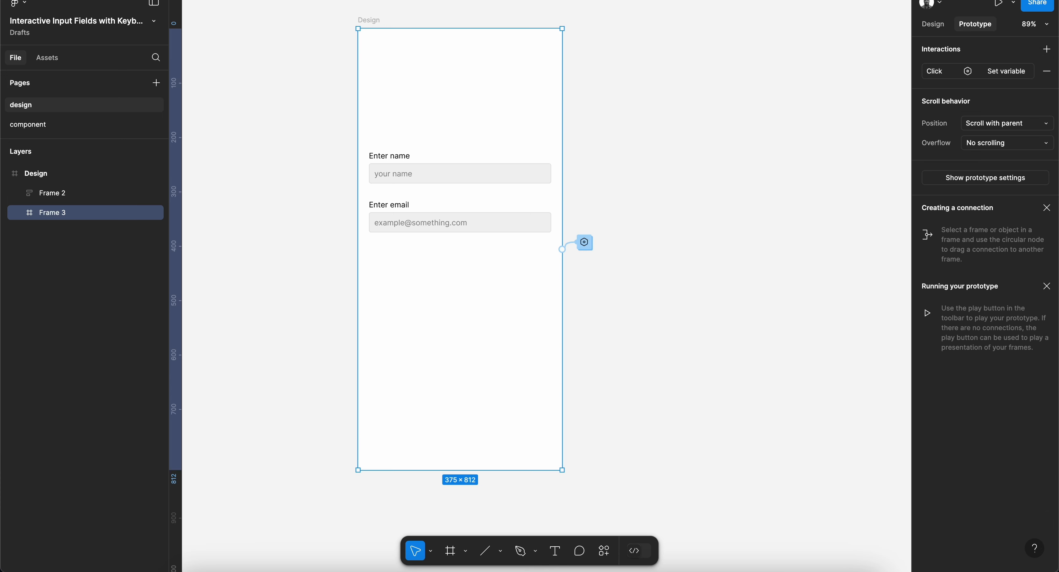
# Preview the prototype, activate and deactivate each field through the background, activate both fields together, and return to the editor.
pyautogui.hotkey('ctrl', 'Tab')
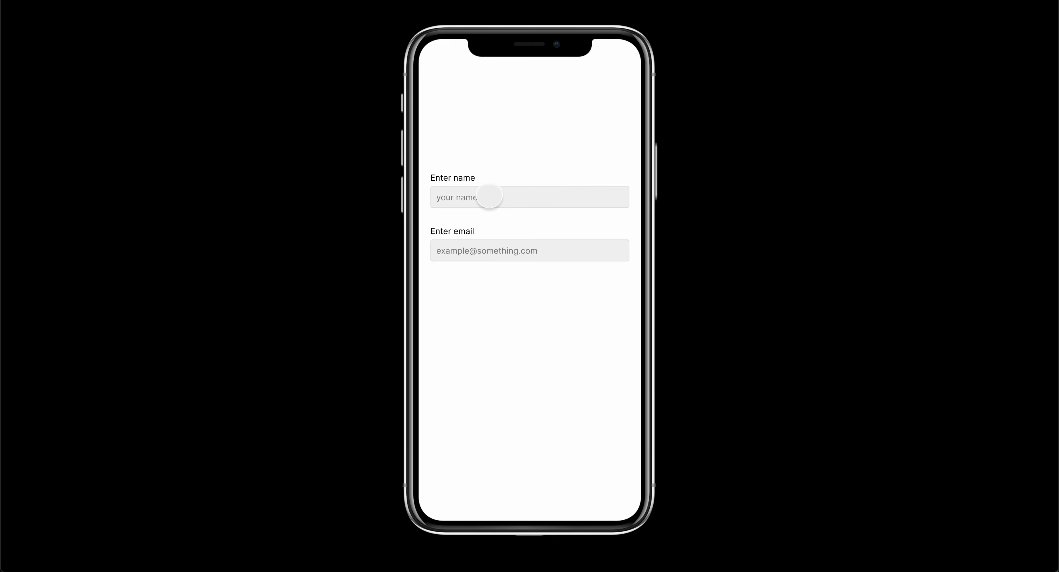
pyautogui.click(490, 196)
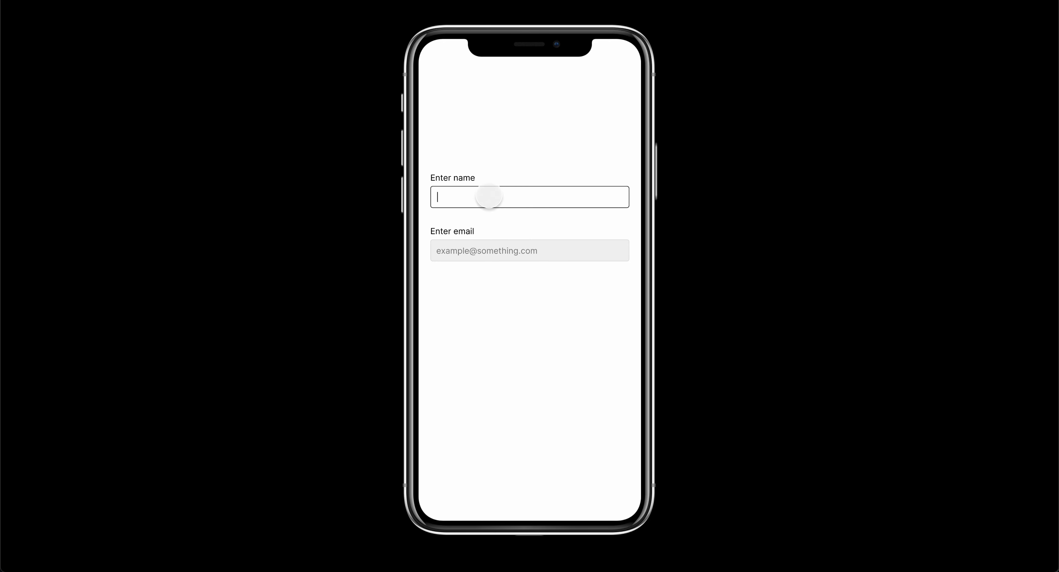
pyautogui.click(518, 148)
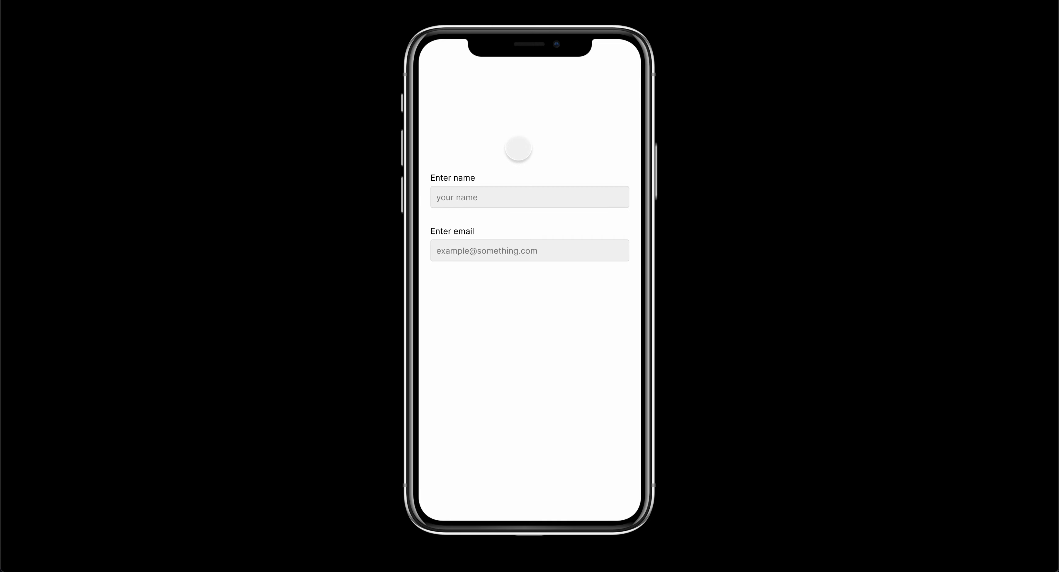
pyautogui.click(495, 259)
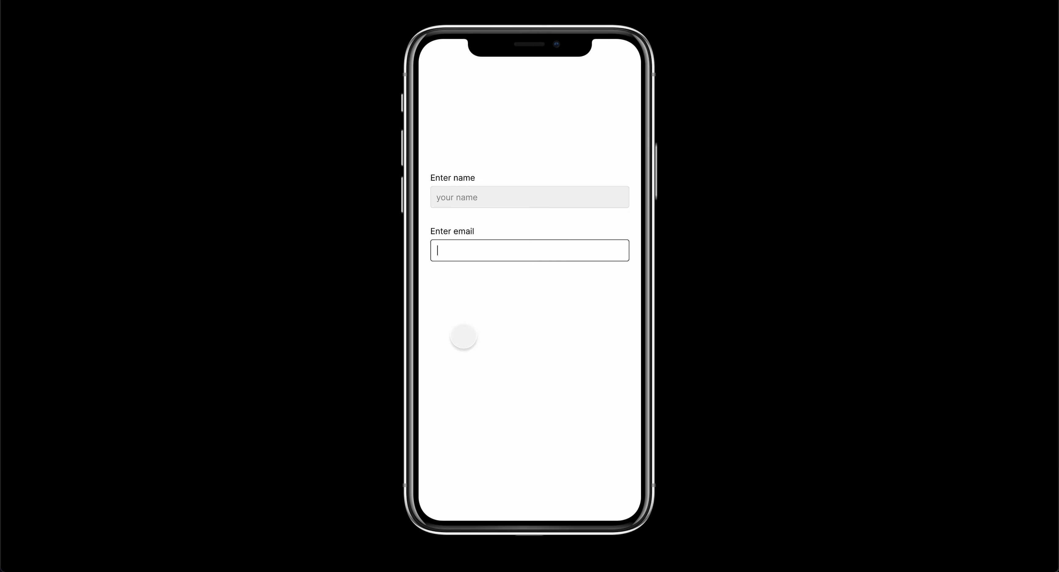
pyautogui.click(461, 334)
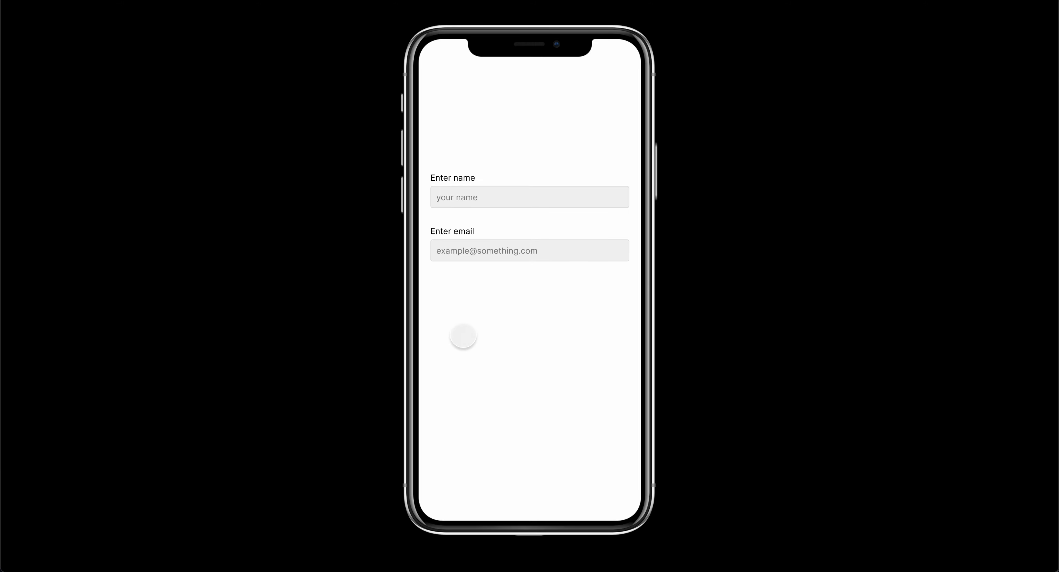
pyautogui.click(475, 204)
pyautogui.click(474, 256)
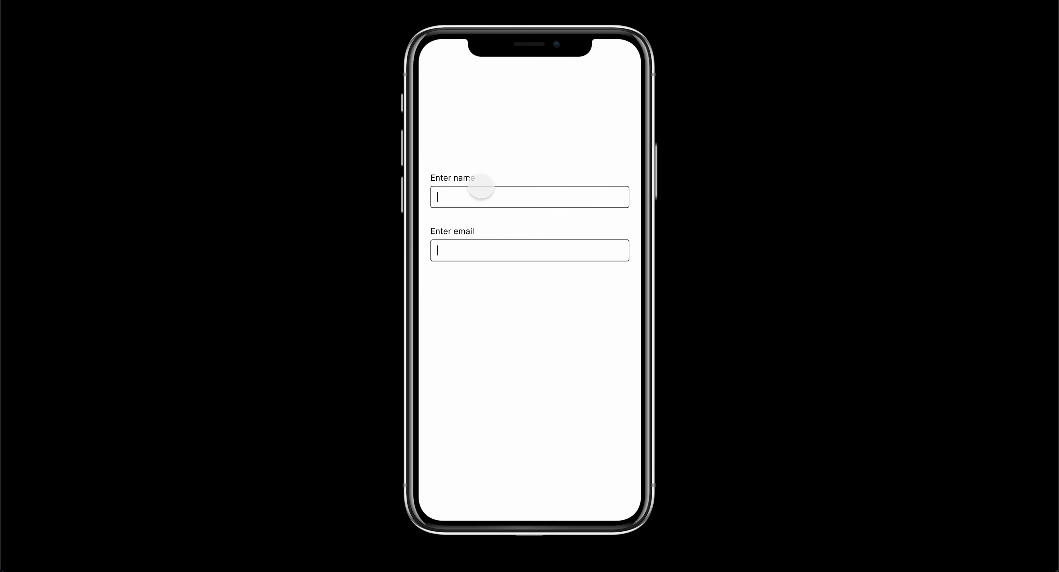
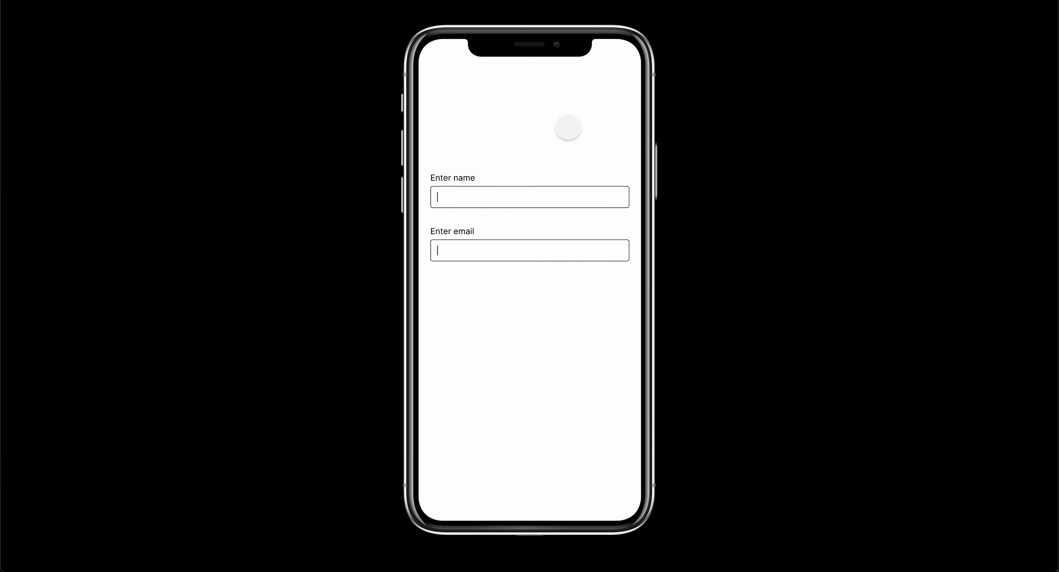
pyautogui.click(263, 1)
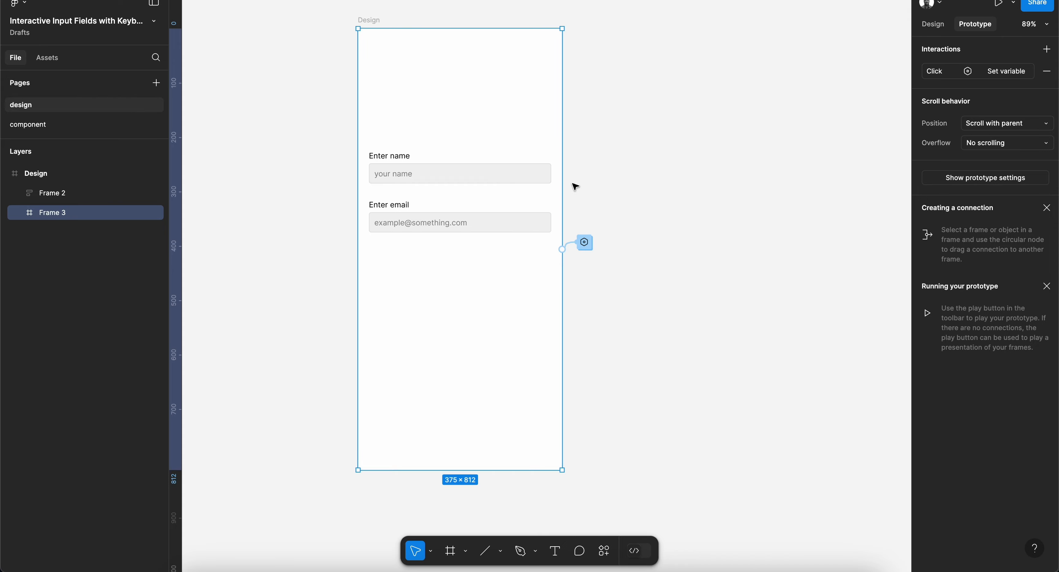
# Expand Frame 2 in the layers, collapse both of its input instances and select the name input.
pyautogui.click(484, 224)
pyautogui.click(14, 194)
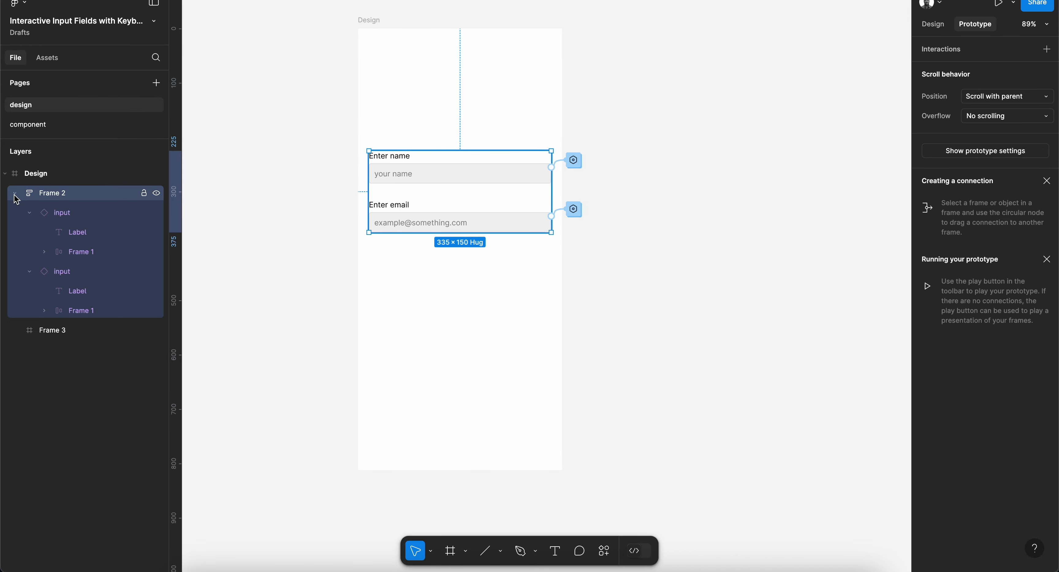
pyautogui.click(29, 213)
pyautogui.click(29, 232)
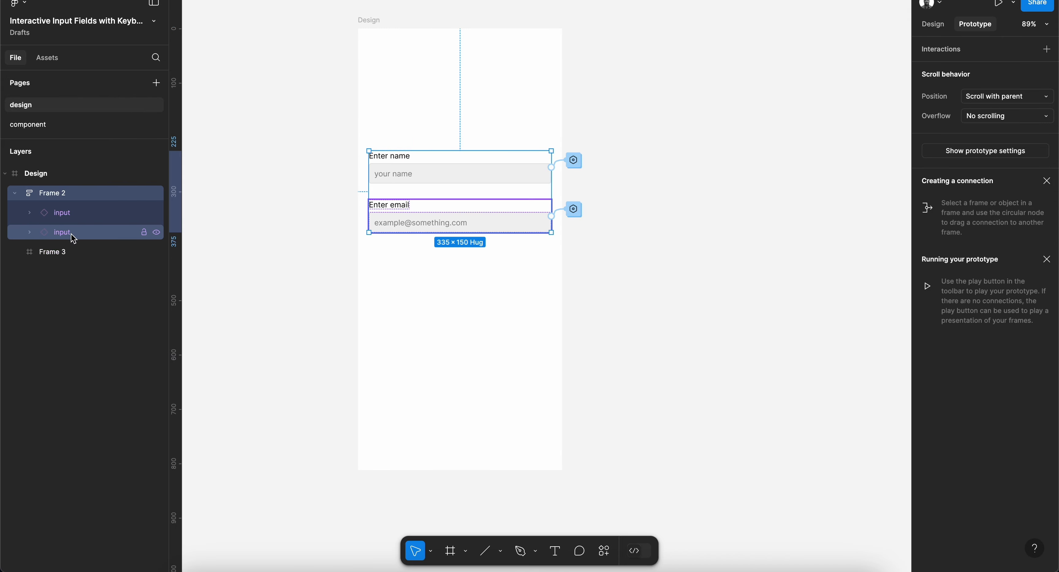
pyautogui.click(82, 233)
pyautogui.click(93, 214)
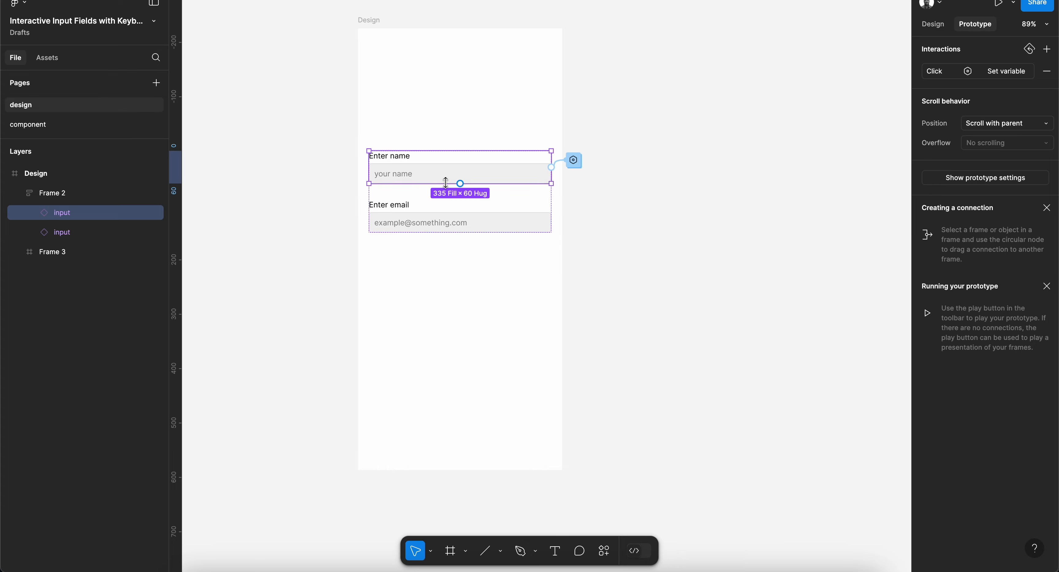
# In the name input's click interaction, add a Set variable action that sets second-field-active to false.
pyautogui.scroll(5, 445, 182)
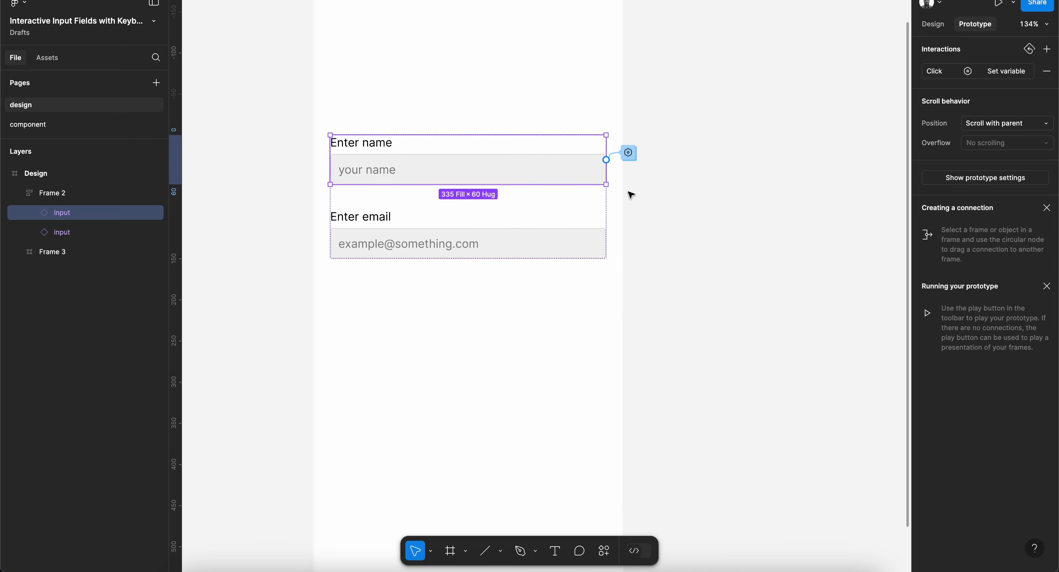
pyautogui.click(1004, 73)
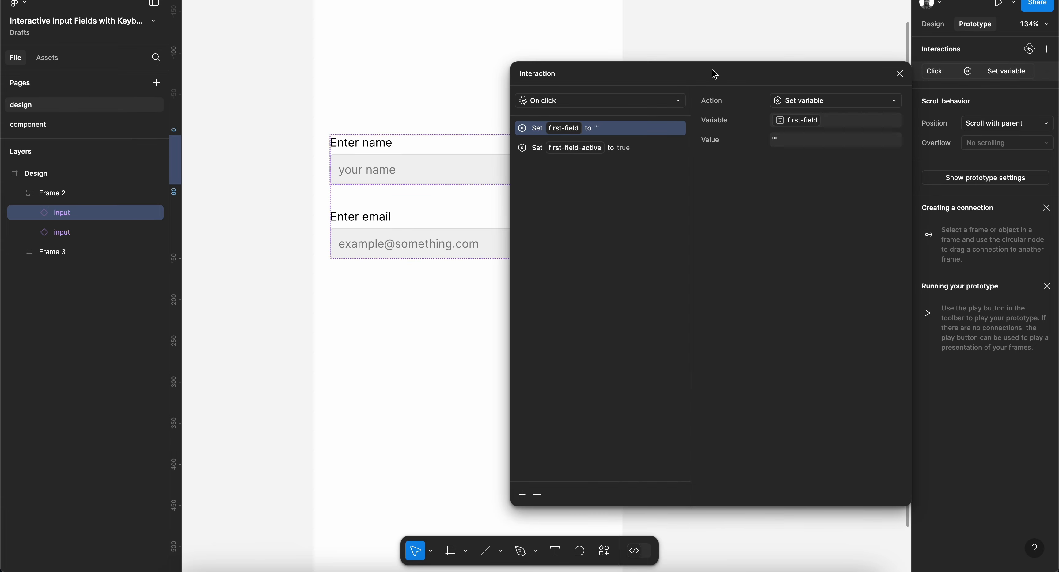
pyautogui.moveTo(713, 74); pyautogui.dragTo(843, 36)
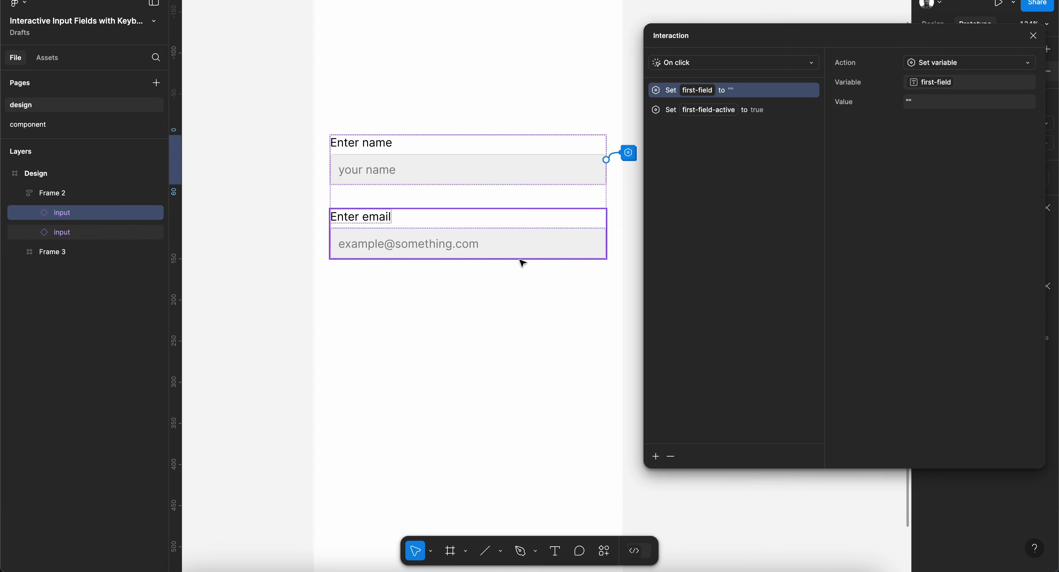
pyautogui.scroll(-3, 522, 263)
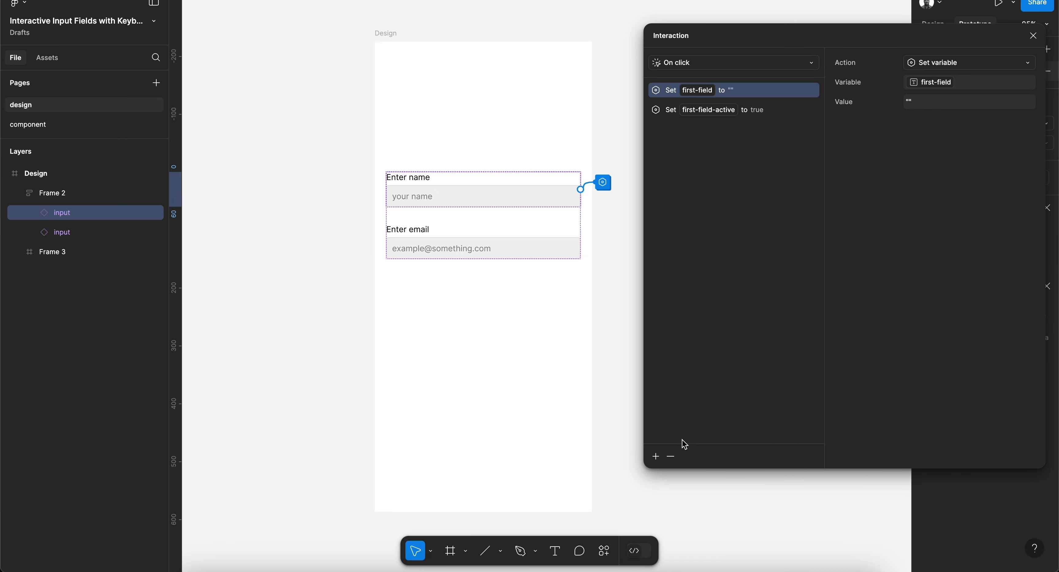
pyautogui.click(656, 456)
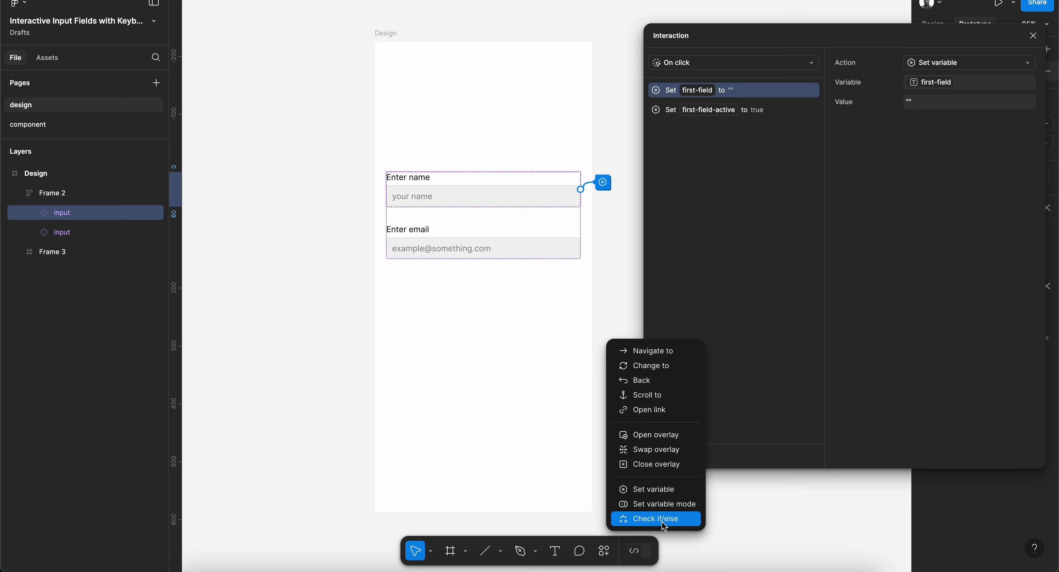
pyautogui.click(663, 489)
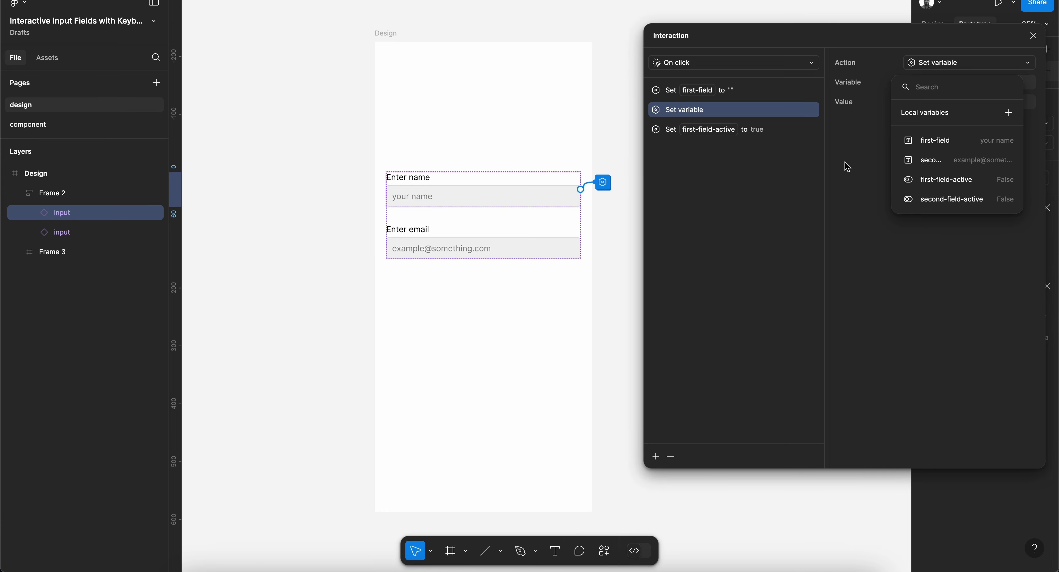
pyautogui.click(940, 202)
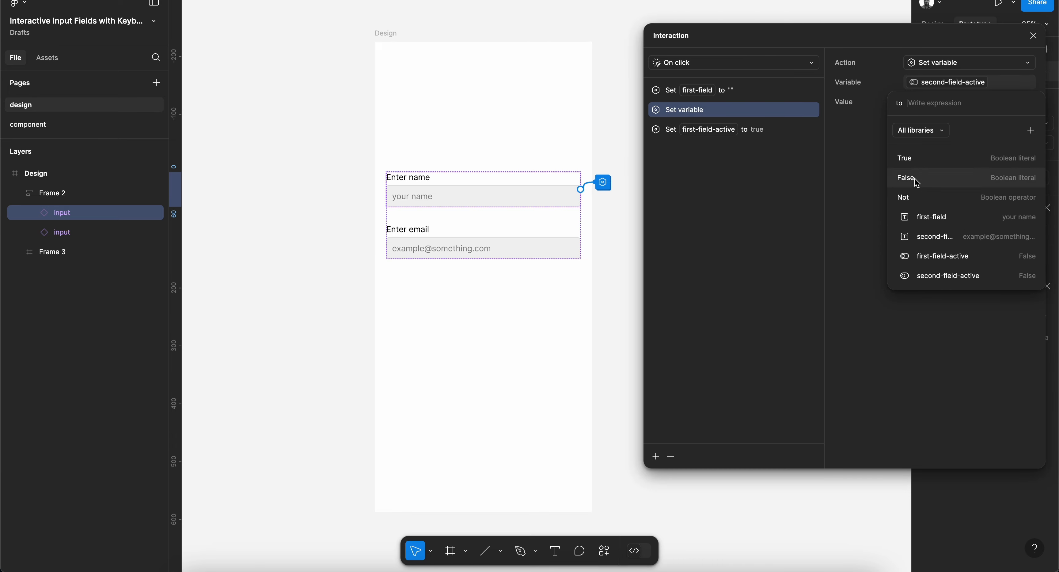
pyautogui.click(916, 181)
pyautogui.click(868, 162)
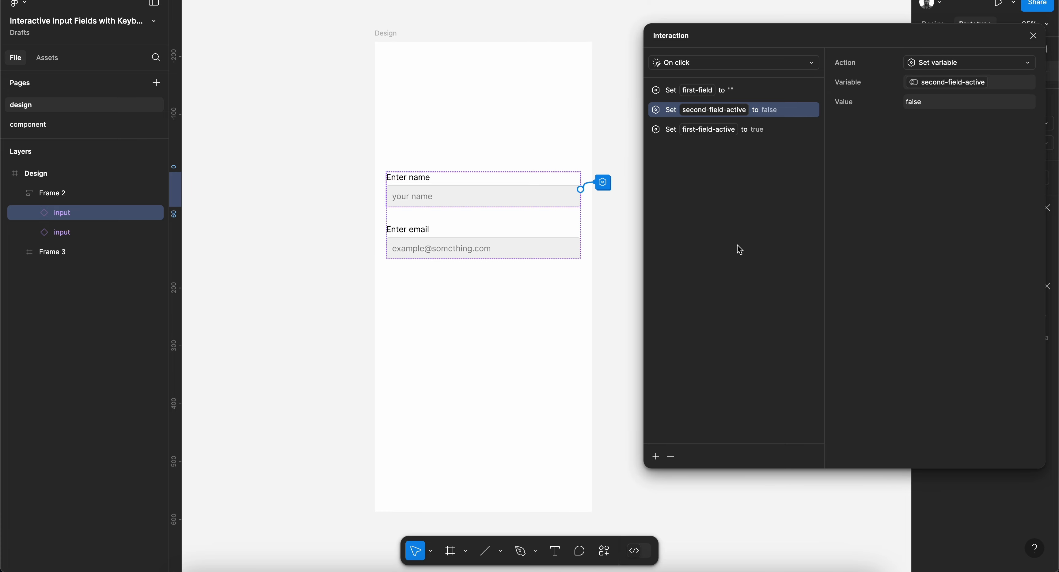
# Add an if/else check to the name input's click interaction with the condition second-field == "" (empty string).
pyautogui.click(656, 456)
pyautogui.click(662, 521)
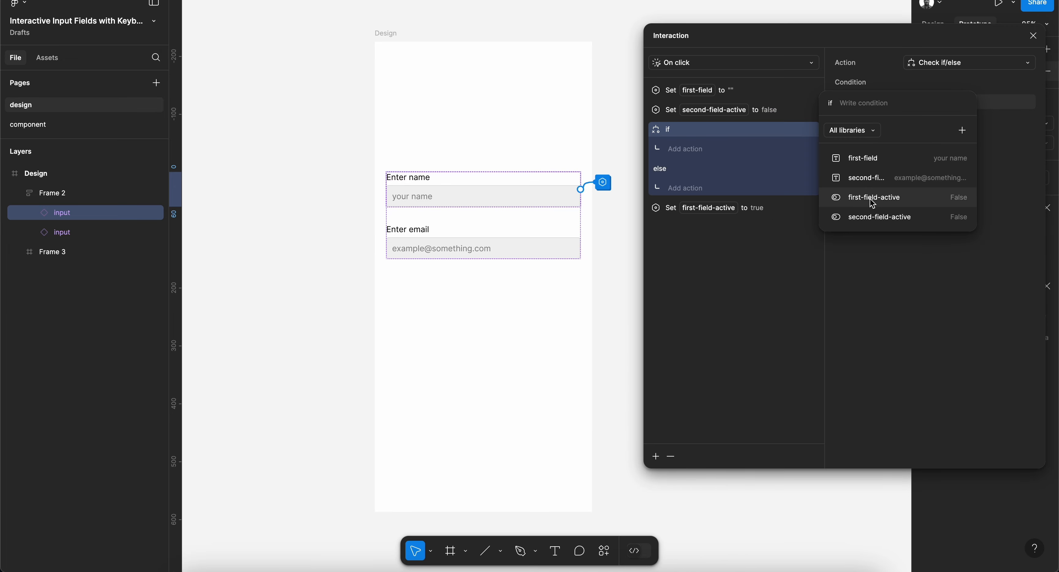
pyautogui.click(876, 182)
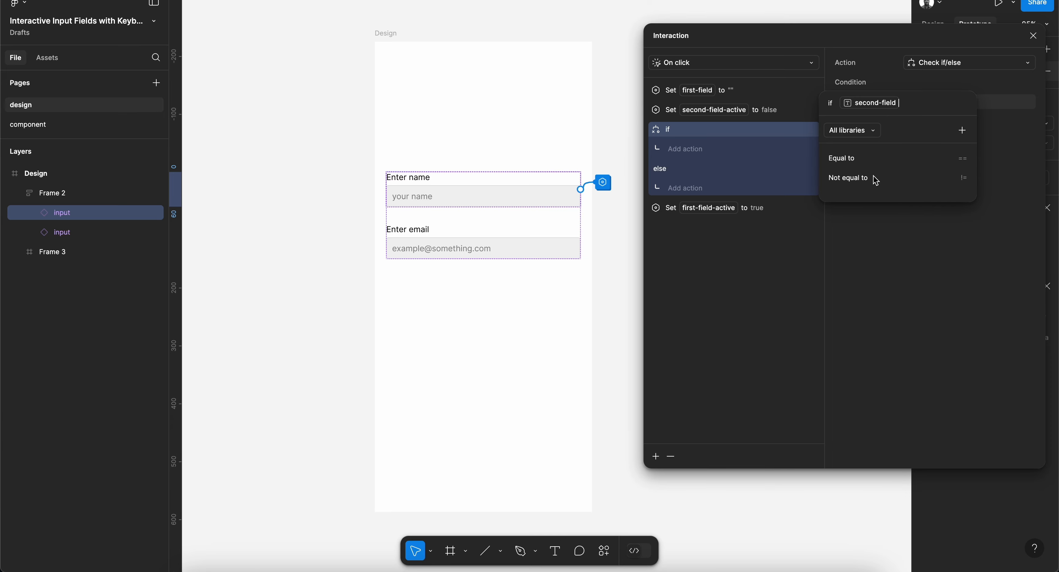
pyautogui.click(864, 158)
pyautogui.press('Return')
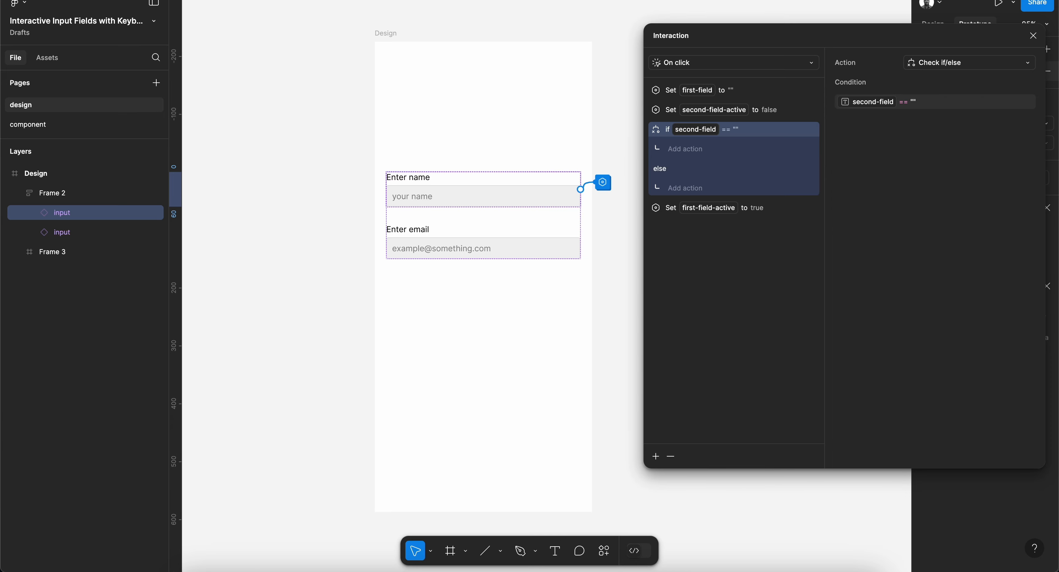
# Under the if branch, add a Set variable action setting second-field to second-field plus the placeholder e-mail text, and review the first-field-active action.
pyautogui.click(688, 151)
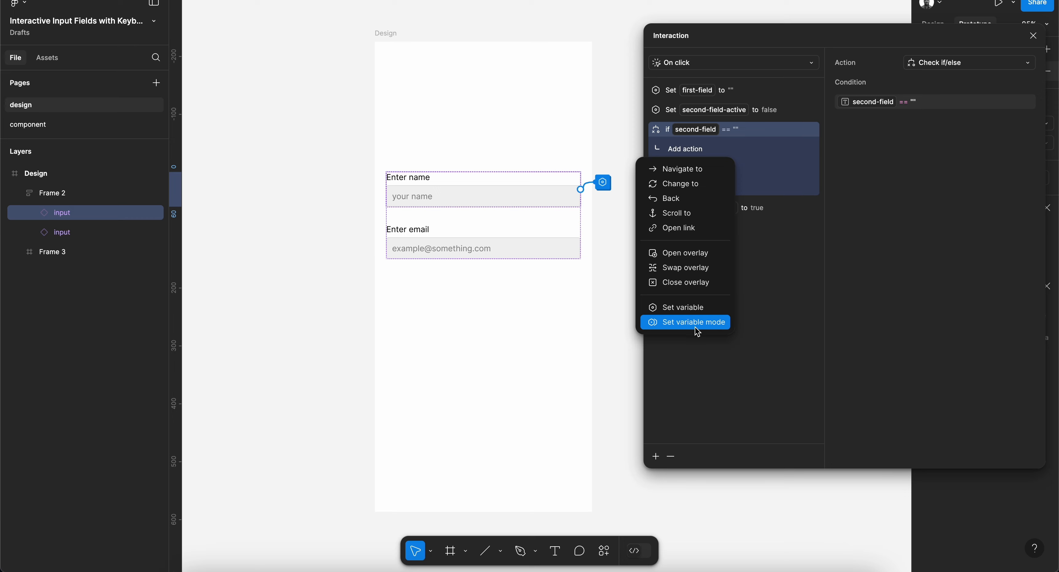
pyautogui.click(699, 308)
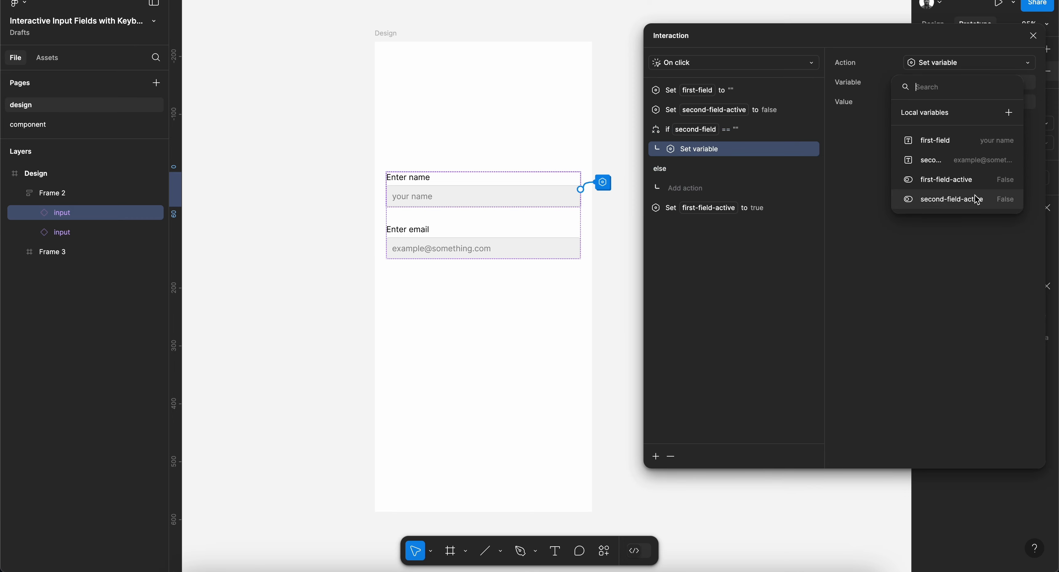
pyautogui.click(941, 166)
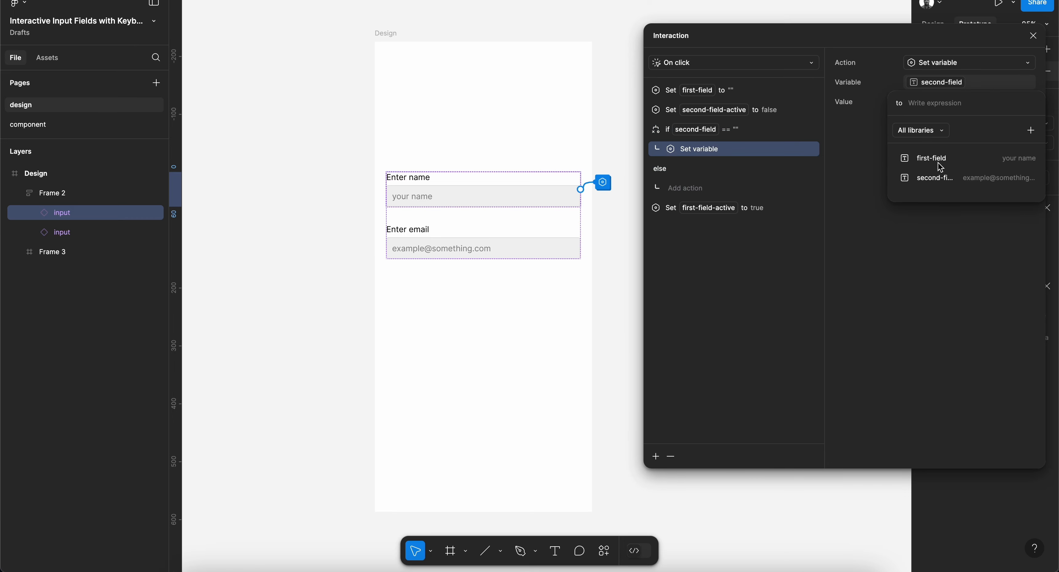
pyautogui.click(934, 183)
pyautogui.click(922, 160)
pyautogui.write('""')
pyautogui.press('Left')
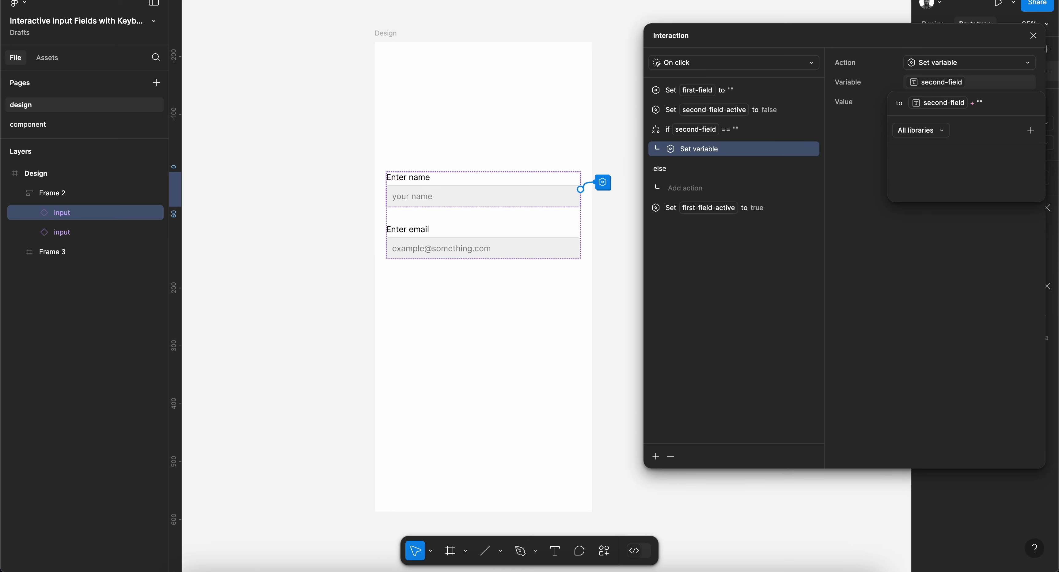
pyautogui.write('example@something.com')
pyautogui.press('Return')
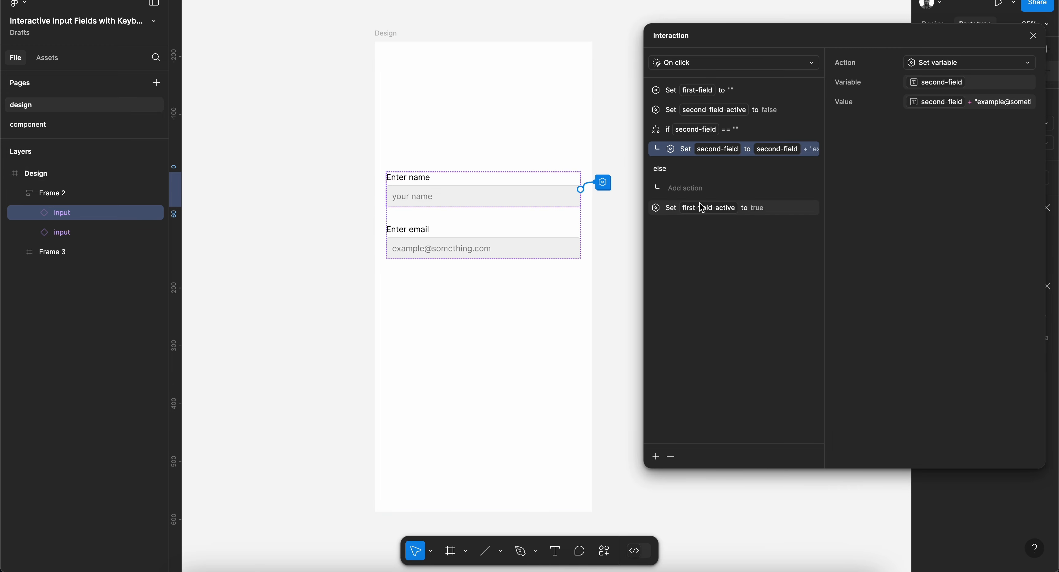
pyautogui.click(764, 211)
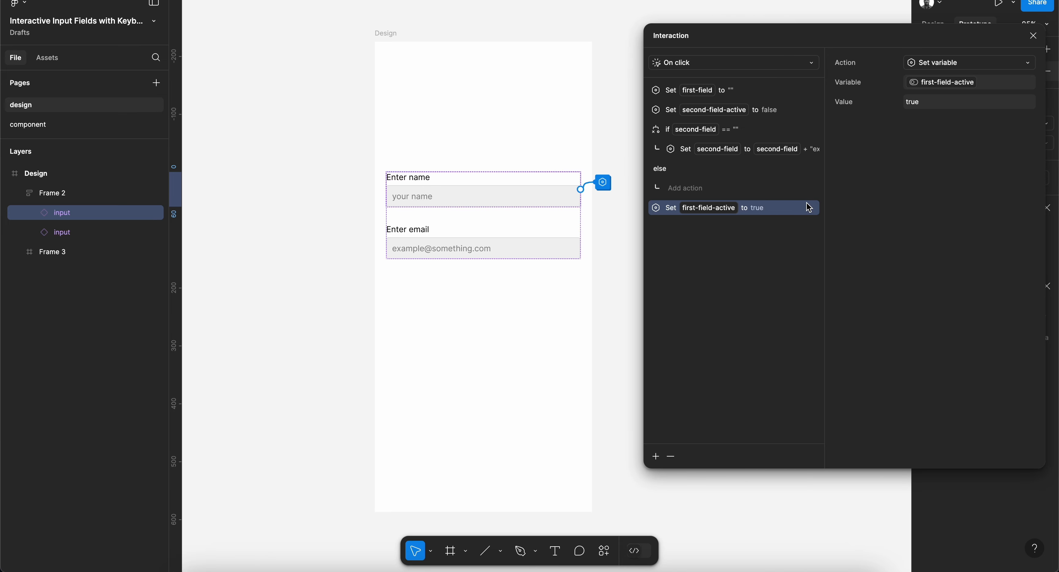
# In the email input's click interaction, add a Set variable action that sets first-field-active to false.
pyautogui.click(553, 257)
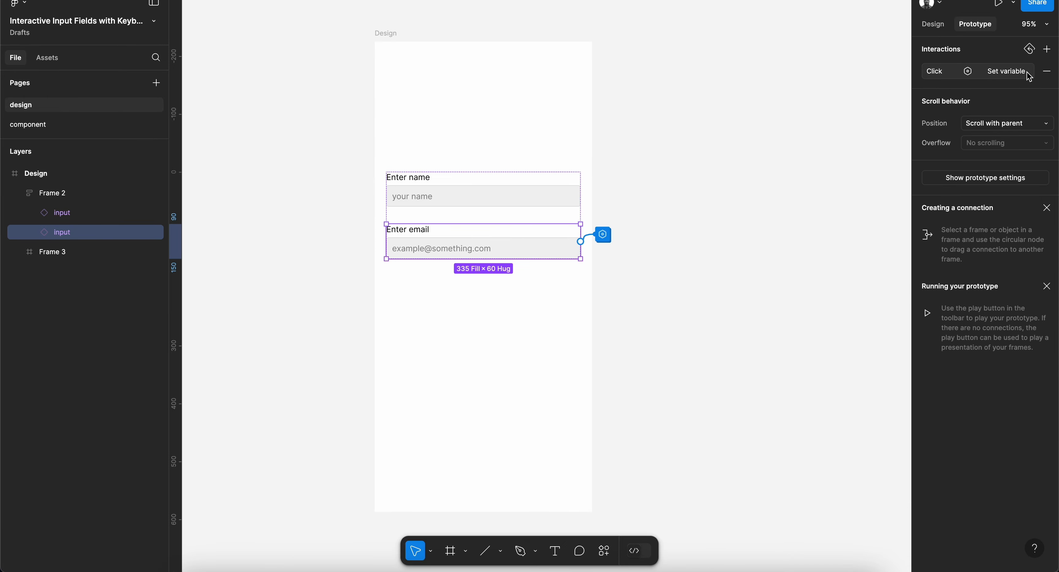
pyautogui.click(1011, 74)
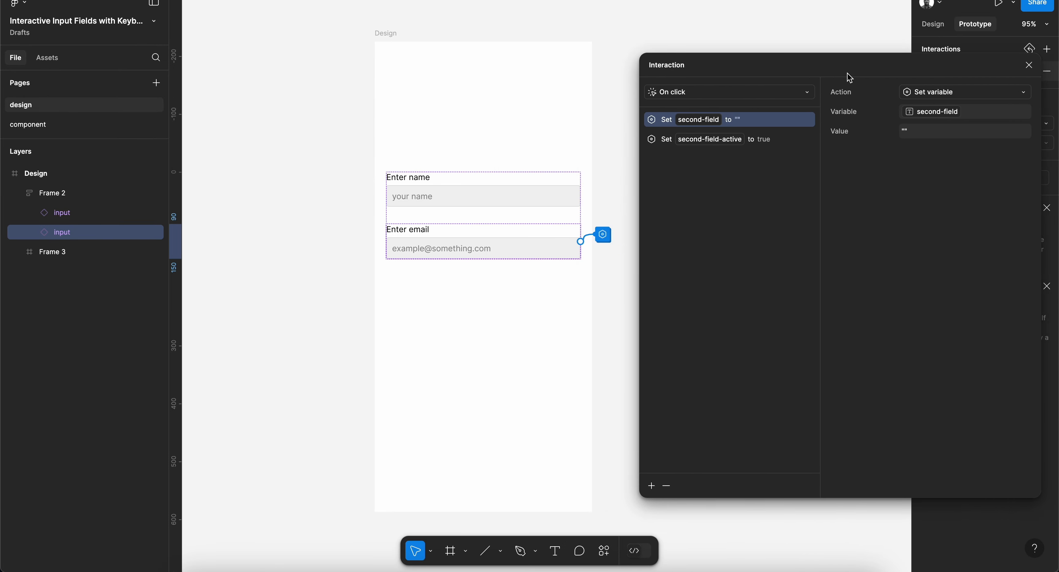
pyautogui.click(652, 487)
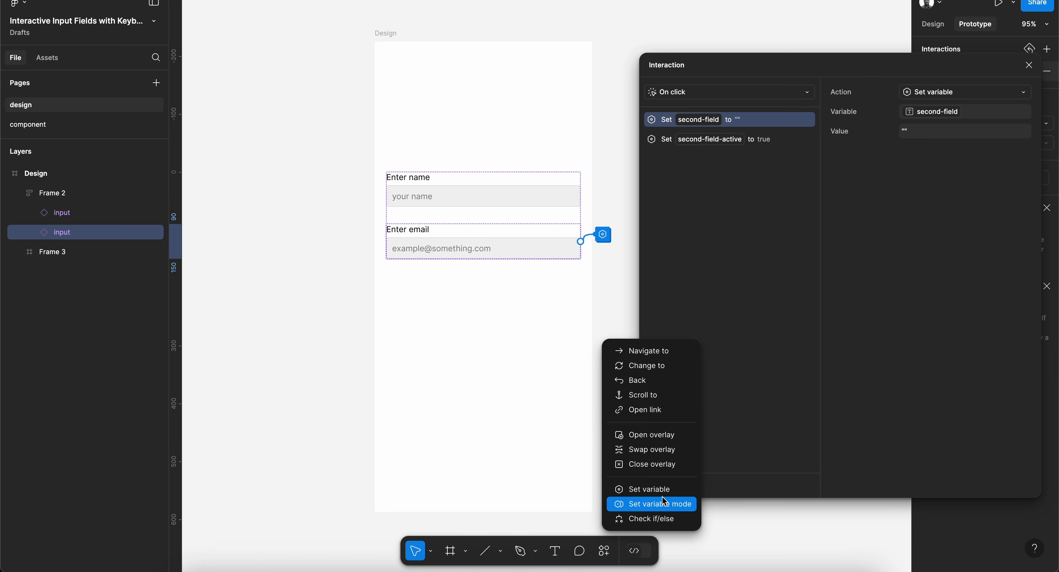
pyautogui.click(665, 490)
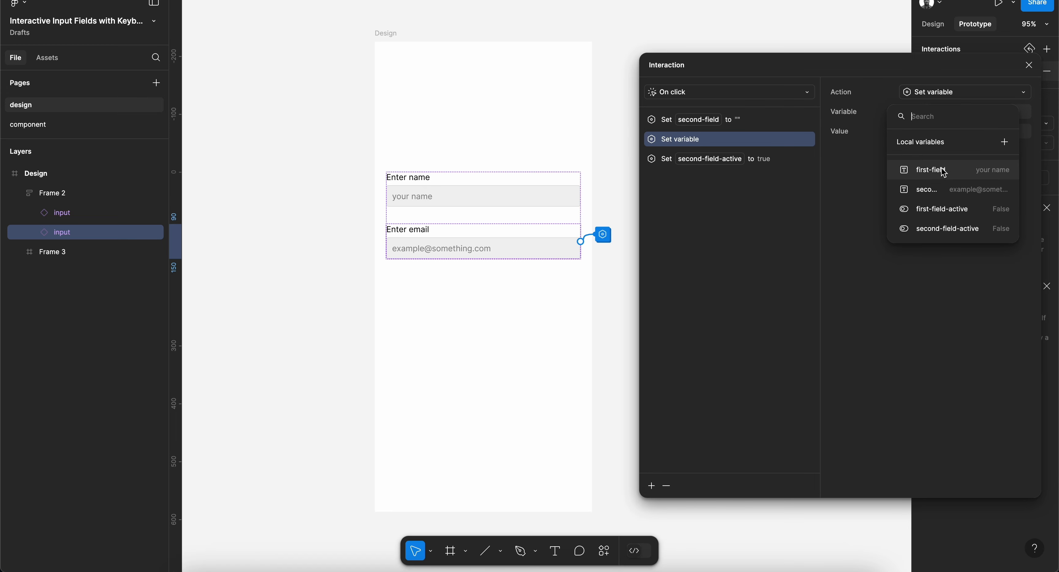
pyautogui.click(938, 210)
pyautogui.click(900, 207)
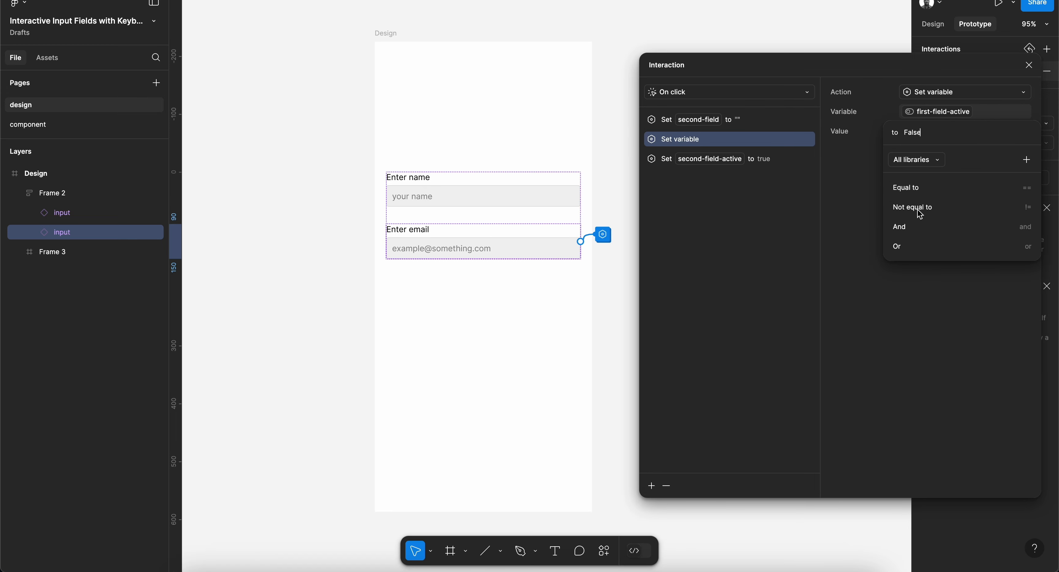
pyautogui.click(860, 175)
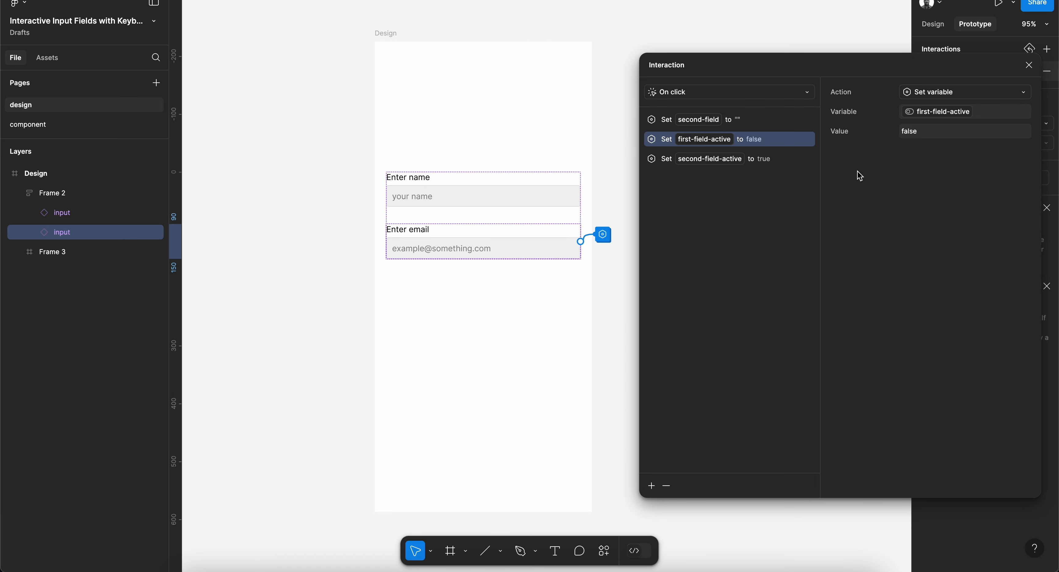
# Add an if/else check to the email input's click interaction with the condition first-field == "" (empty string).
pyautogui.click(652, 486)
pyautogui.click(672, 531)
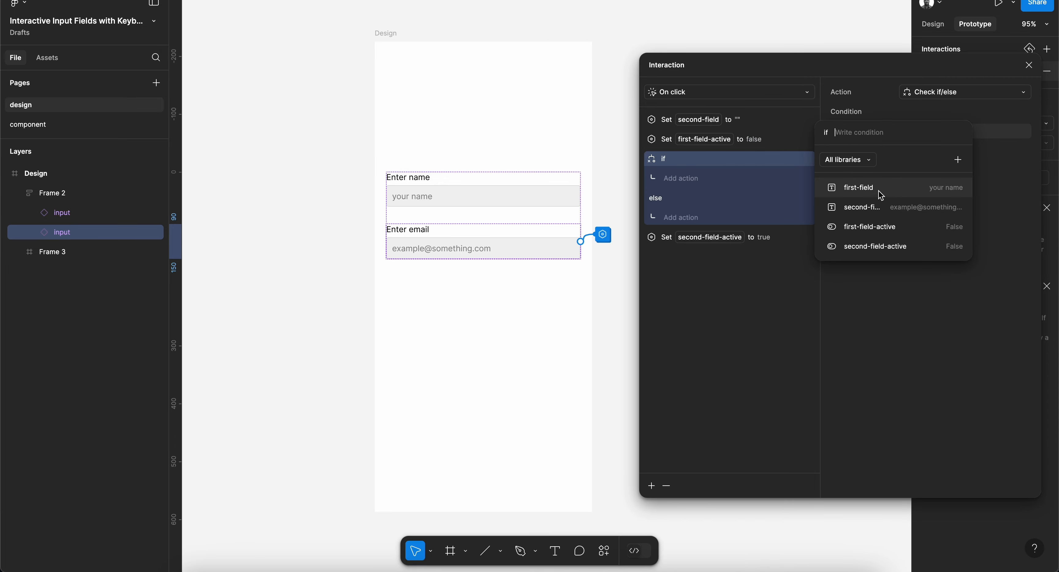
pyautogui.click(870, 210)
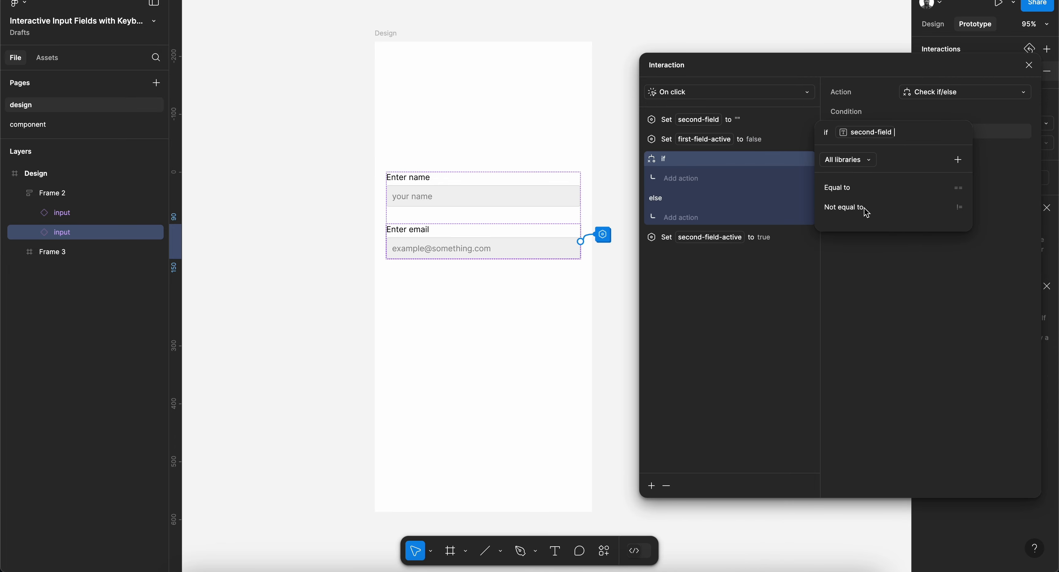
pyautogui.click(856, 200)
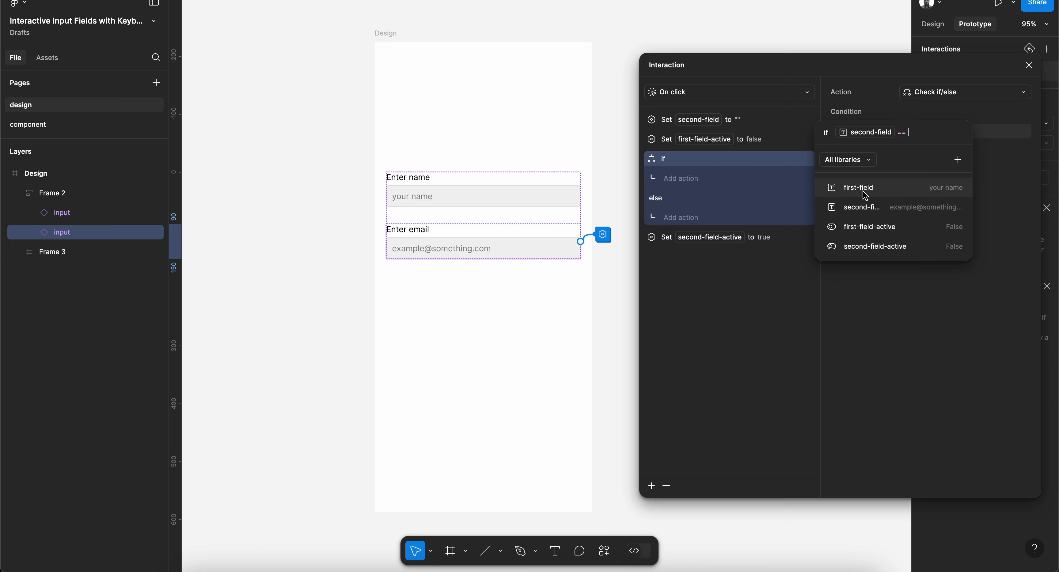
pyautogui.write('""')
pyautogui.press('Return')
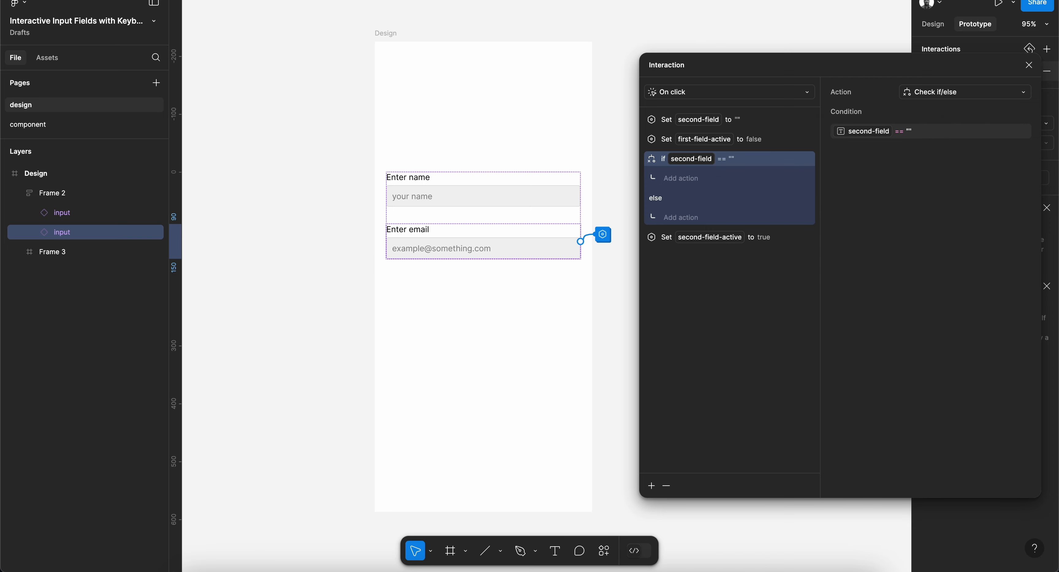
pyautogui.click(866, 133)
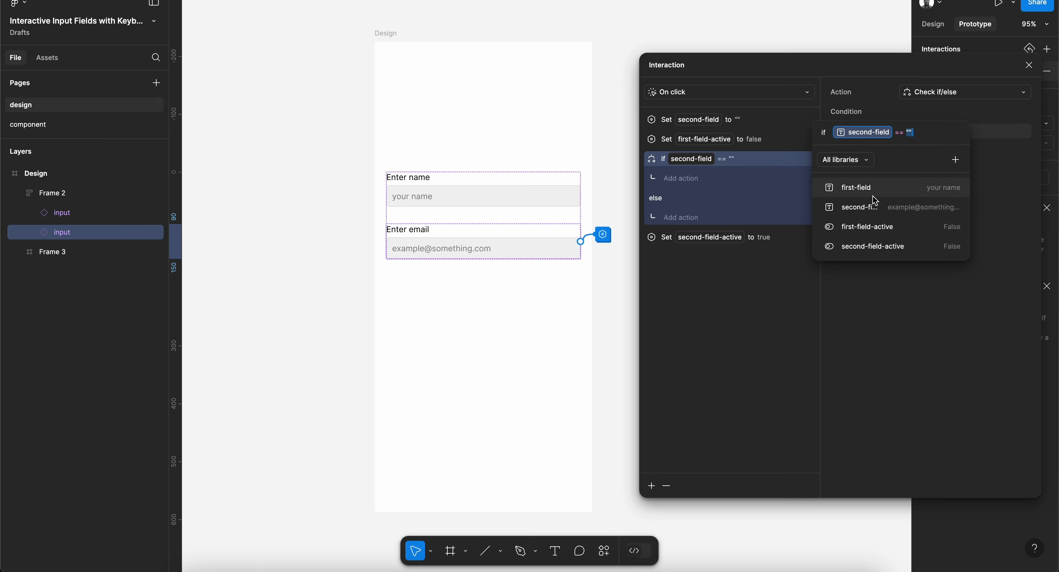
pyautogui.click(861, 191)
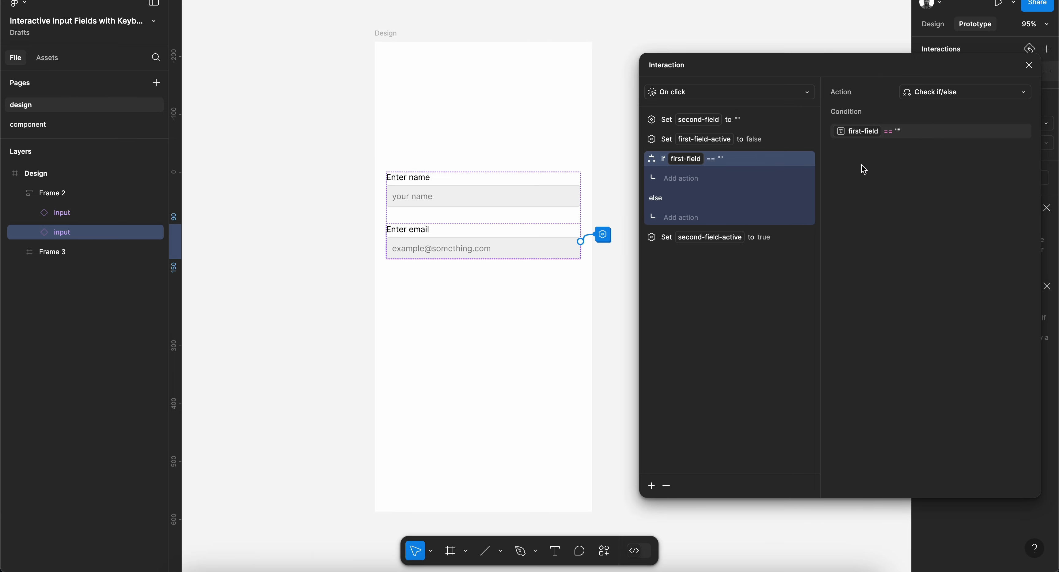
# Under the if branch, add a Set variable action setting first-field to first-field + "your name".
pyautogui.click(686, 184)
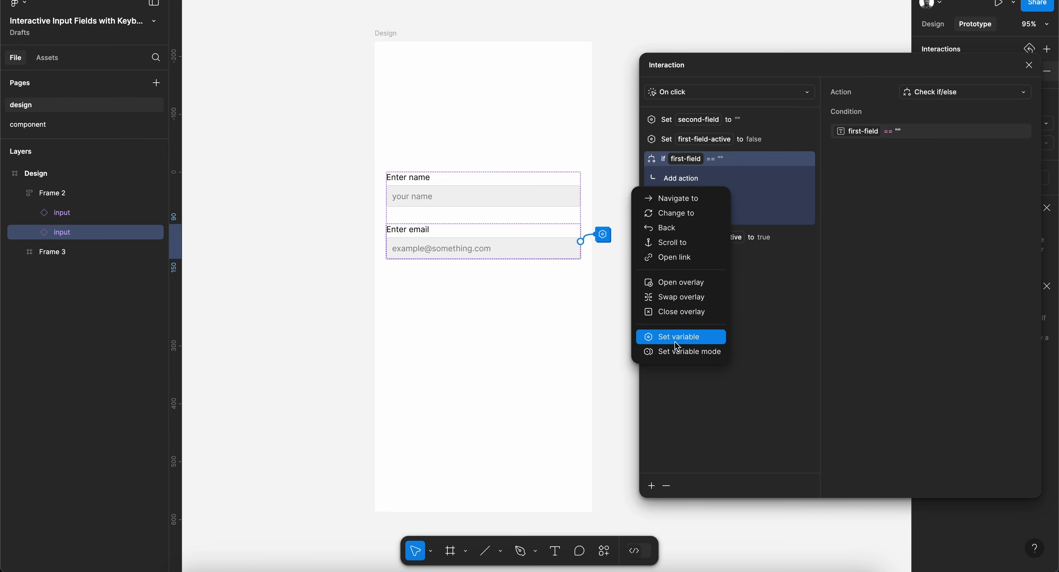
pyautogui.click(675, 339)
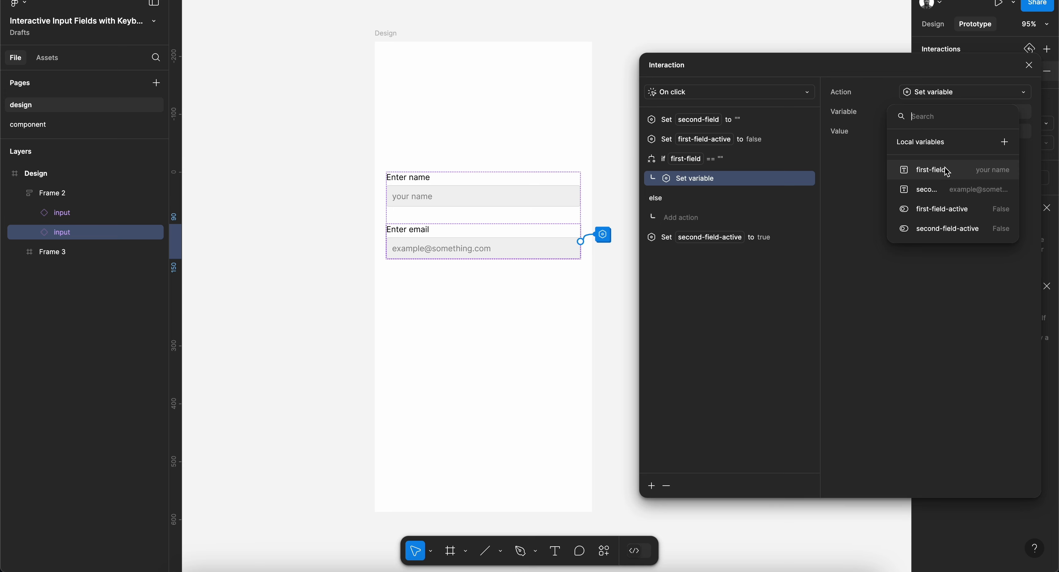
pyautogui.click(947, 173)
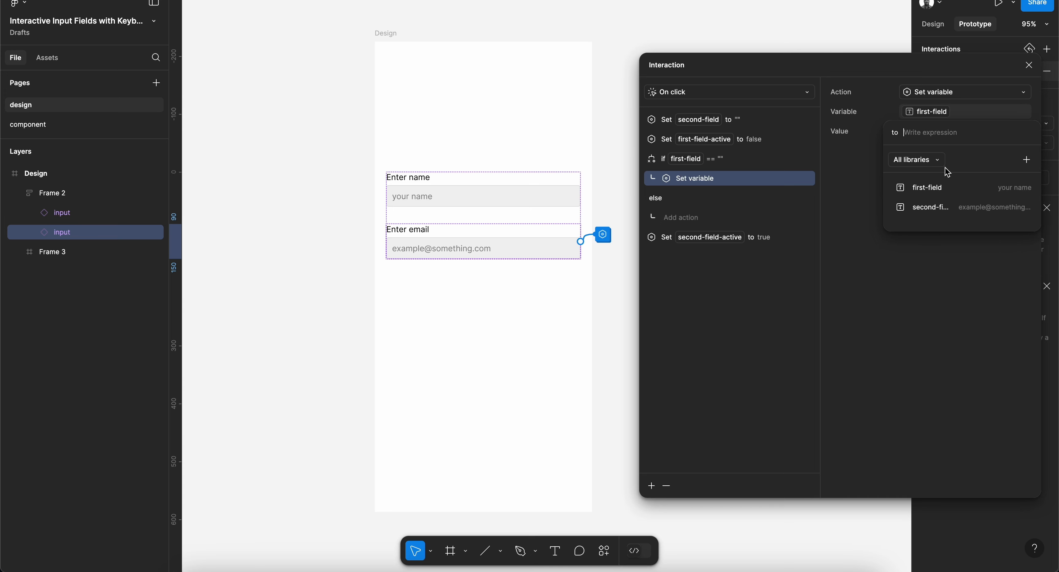
pyautogui.click(931, 197)
pyautogui.click(926, 190)
pyautogui.write('"')
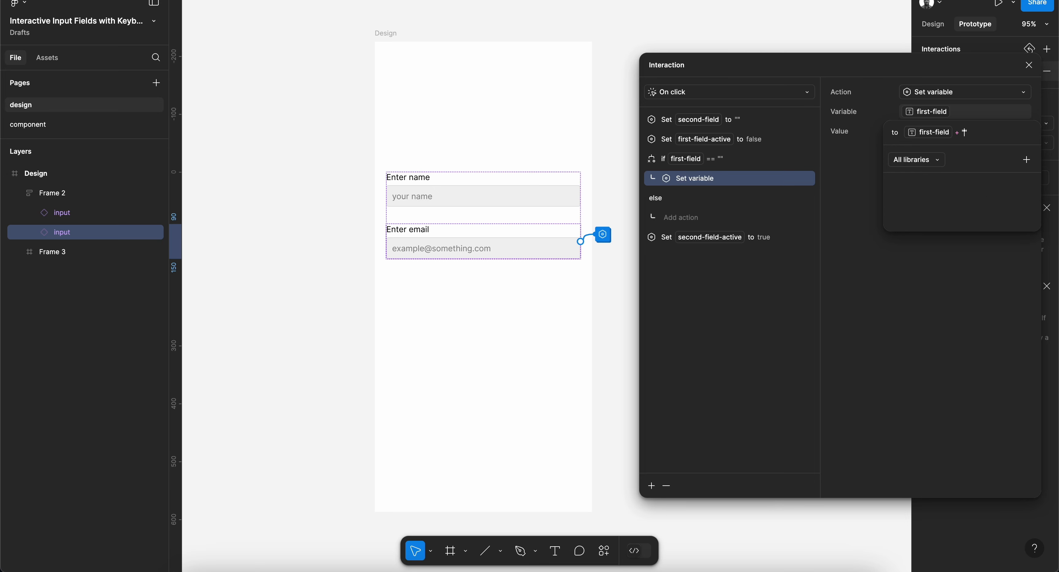
pyautogui.write('your name')
pyautogui.press('Return')
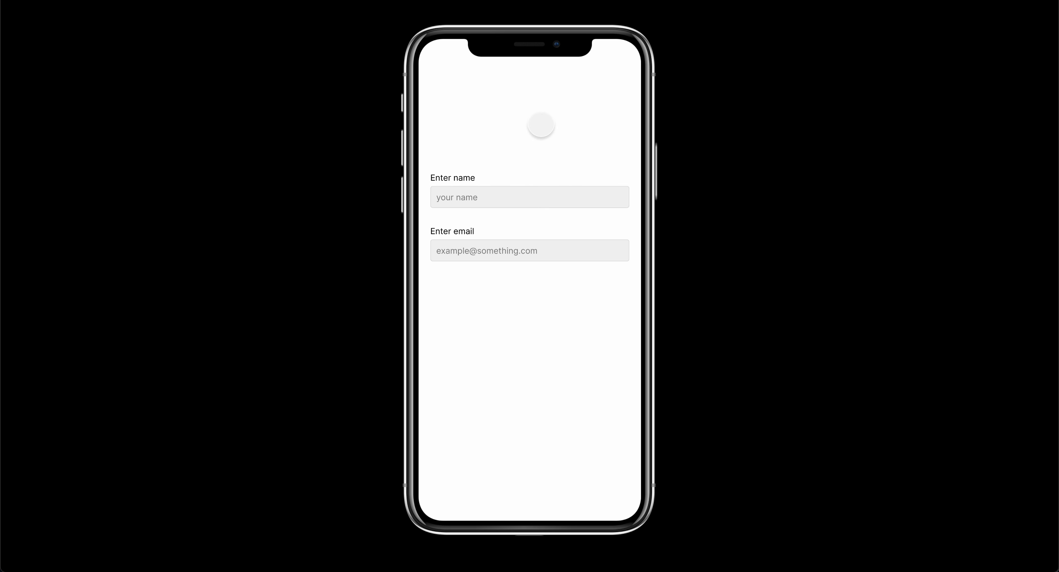
# Test the name and email fields in the prototype preview by switching between them and finishing on the background.
pyautogui.click(477, 198)
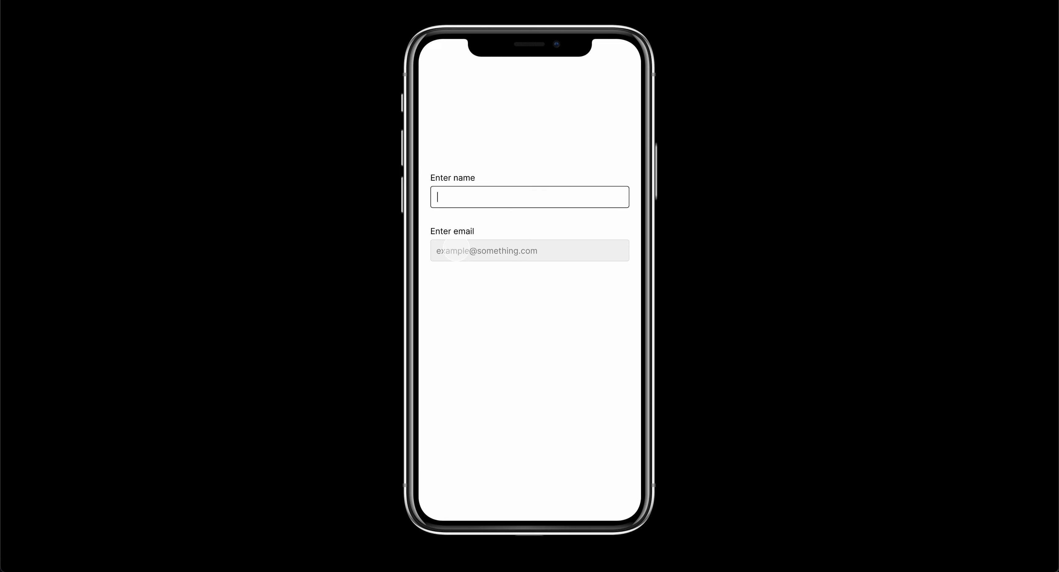
pyautogui.click(456, 254)
pyautogui.click(449, 197)
pyautogui.click(457, 252)
pyautogui.click(515, 118)
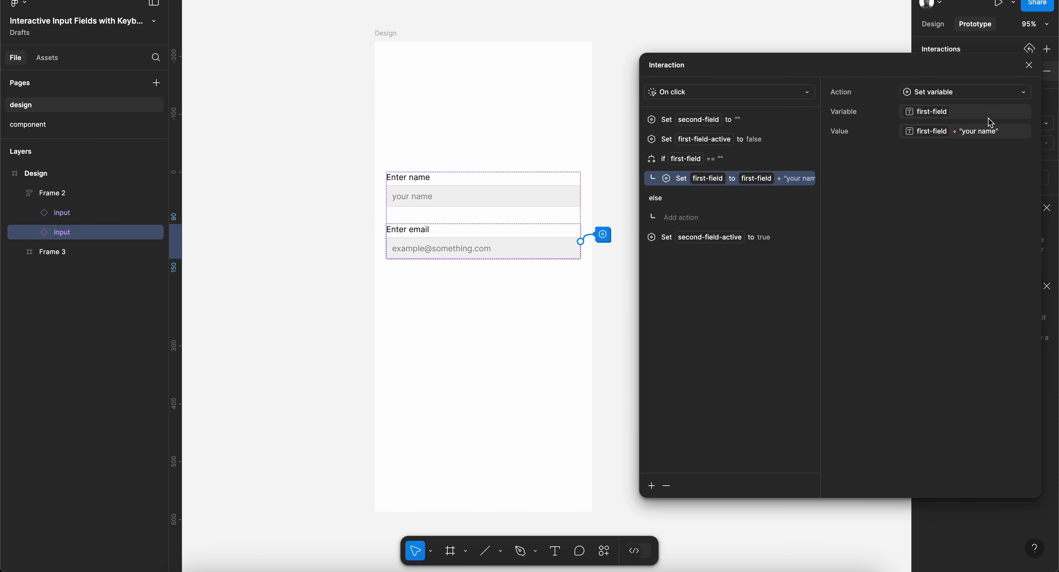
# On the component page, add a Key/Gamepad interaction with key Q to the active=true name variant.
pyautogui.click(1029, 66)
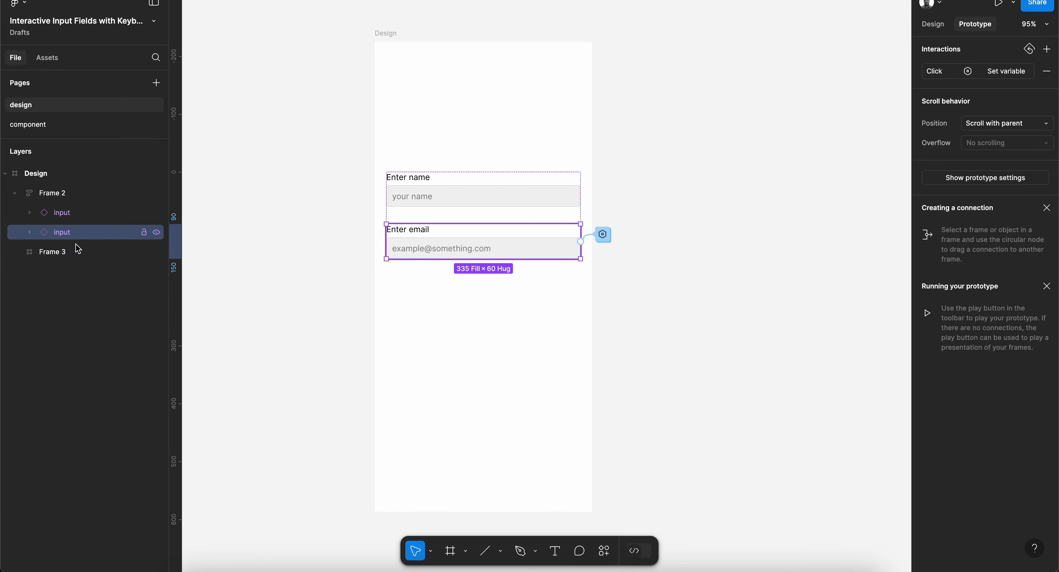
pyautogui.click(37, 130)
pyautogui.click(437, 235)
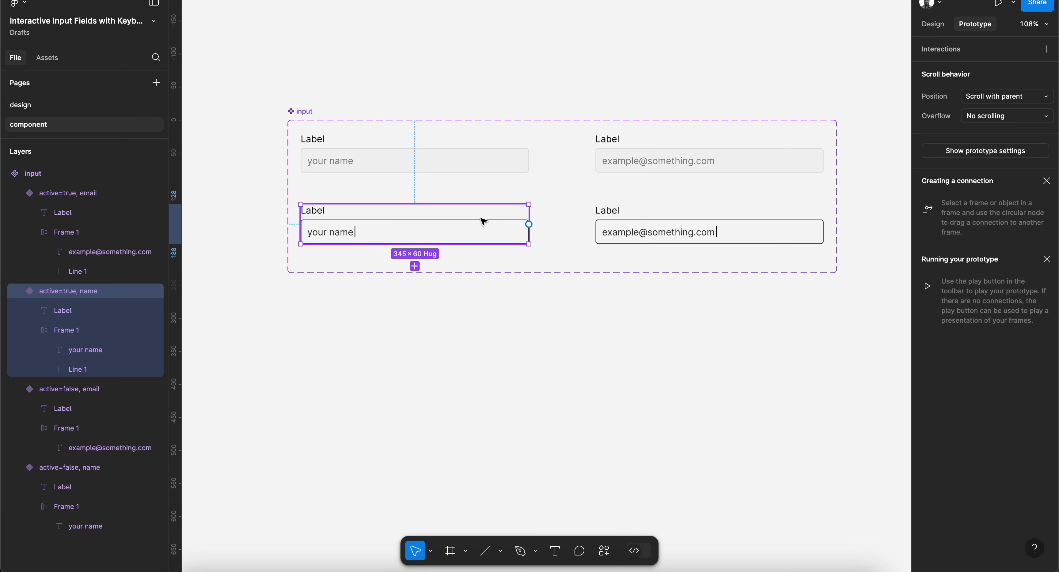
pyautogui.click(1046, 49)
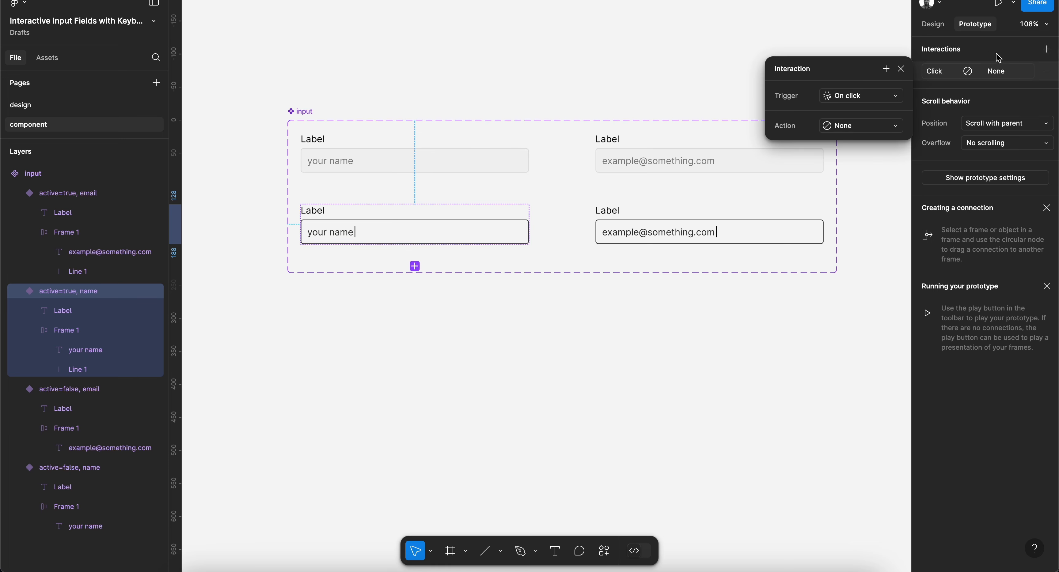
pyautogui.click(872, 97)
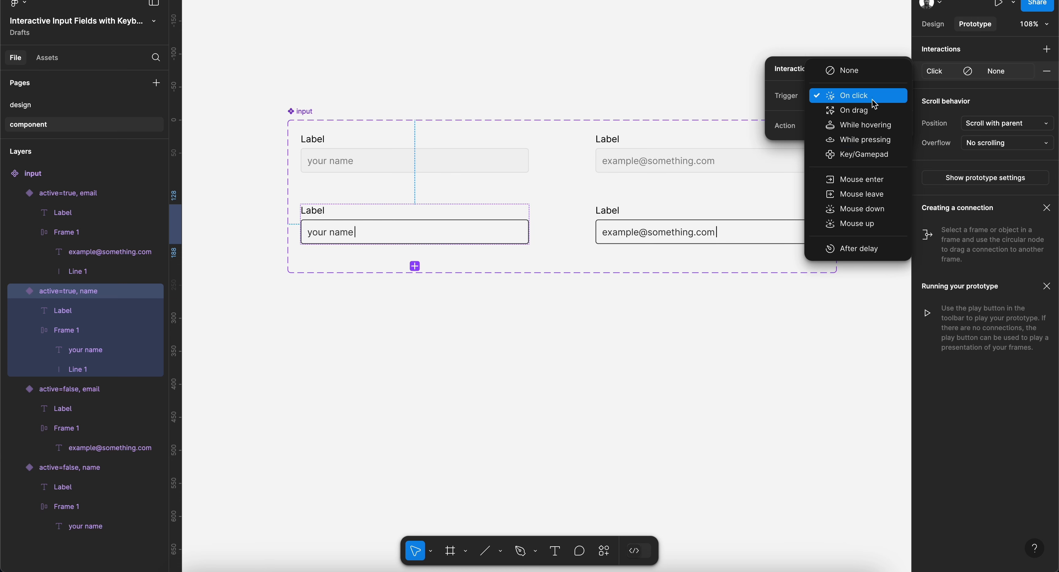
pyautogui.click(861, 156)
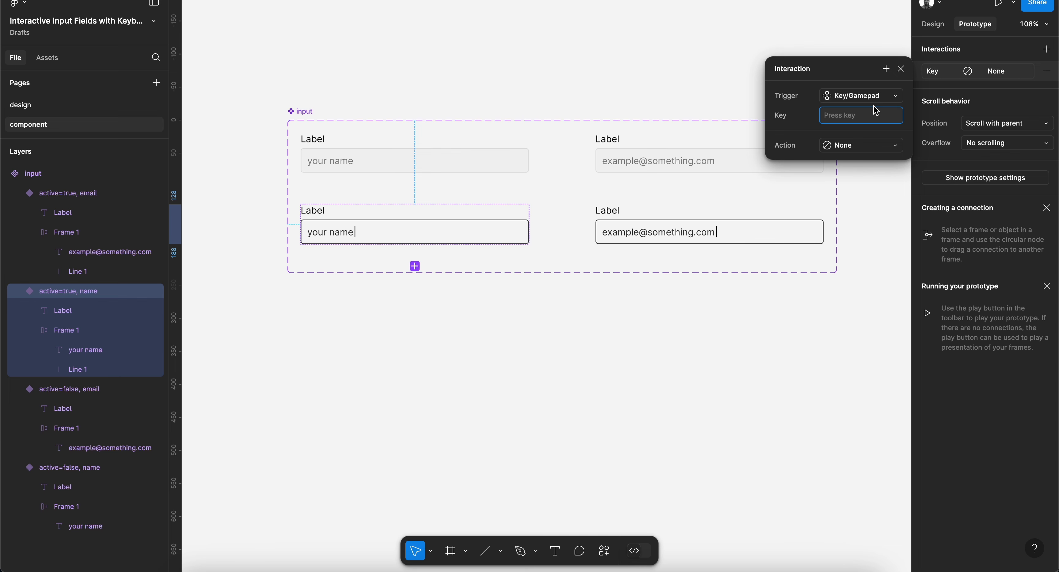
pyautogui.press('q')
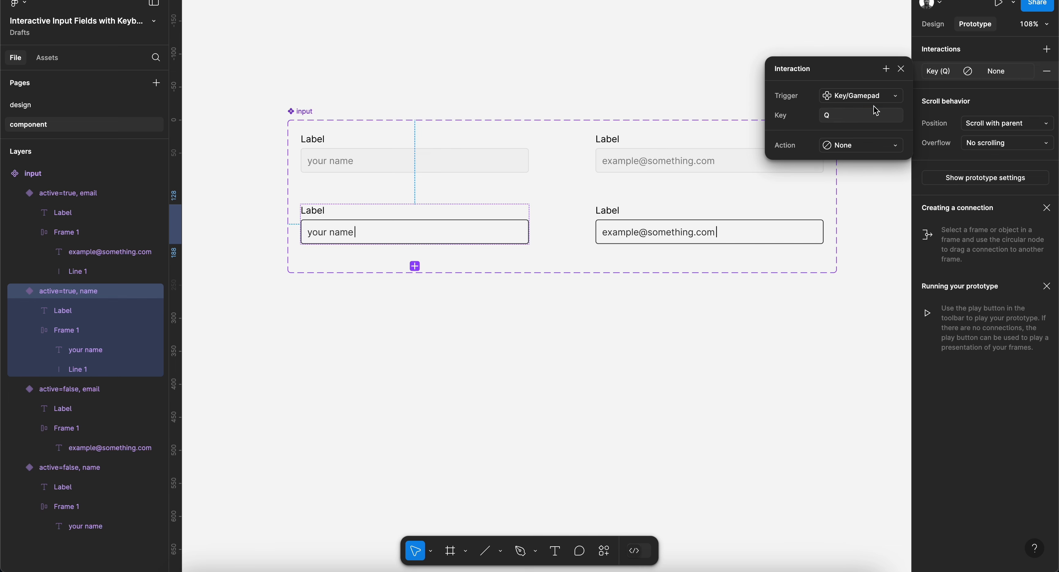
# Give the Q key interaction a Set variable action that sets first-field to first-field + "q".
pyautogui.click(859, 151)
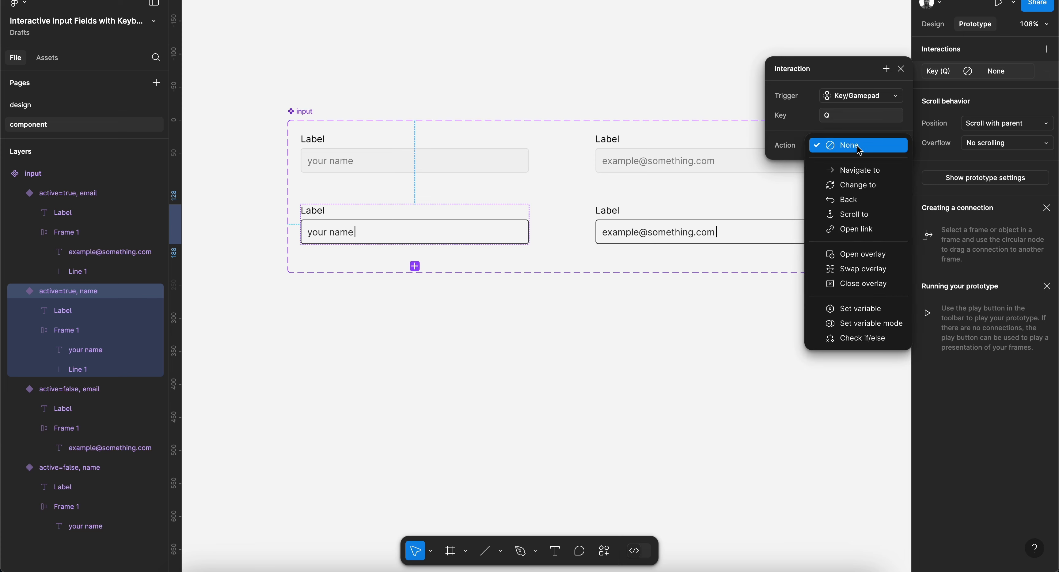
pyautogui.click(861, 313)
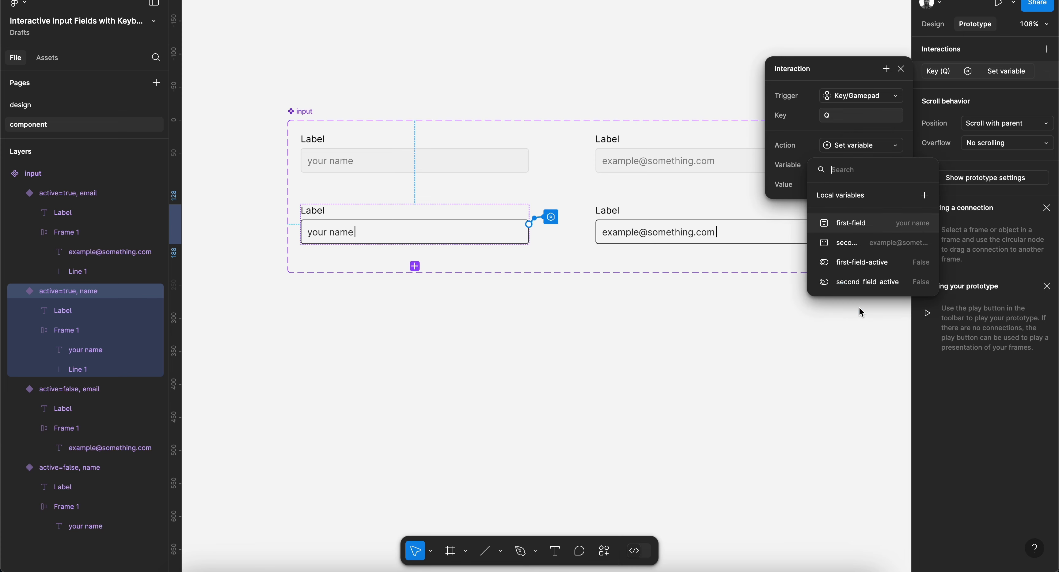
pyautogui.click(861, 228)
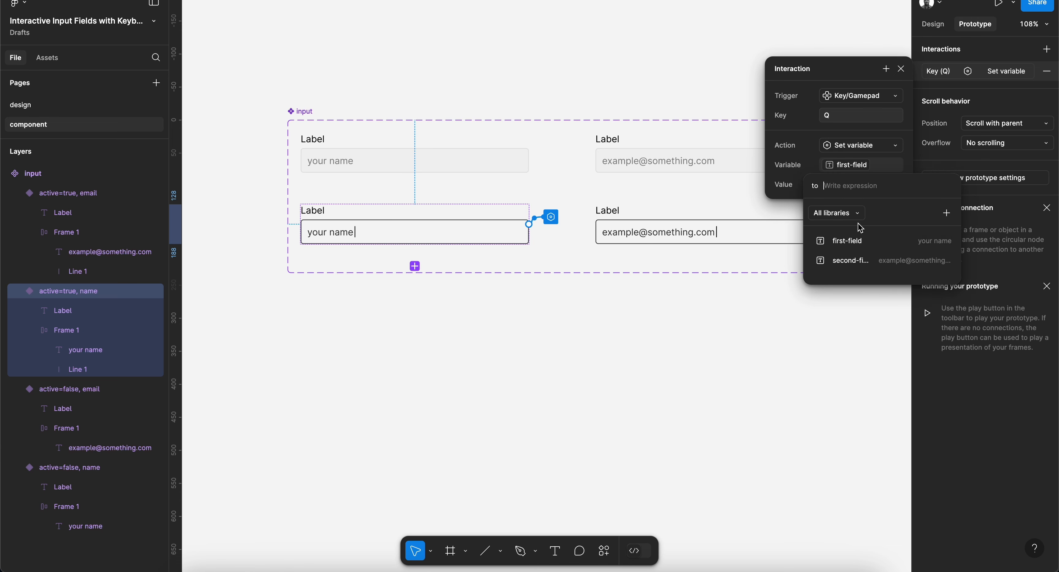
pyautogui.click(858, 241)
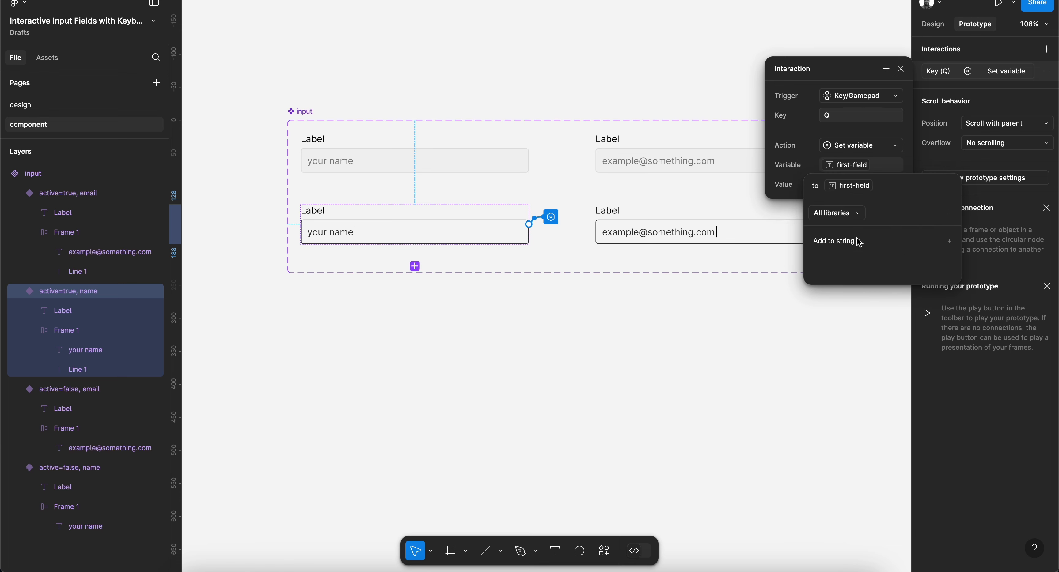
pyautogui.click(845, 246)
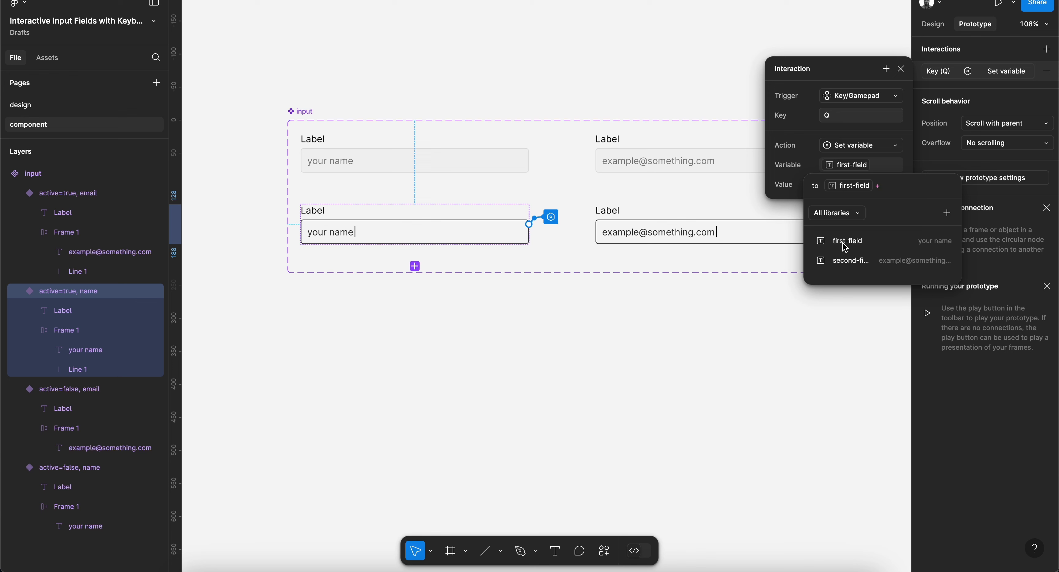
pyautogui.write('""')
pyautogui.press('Left')
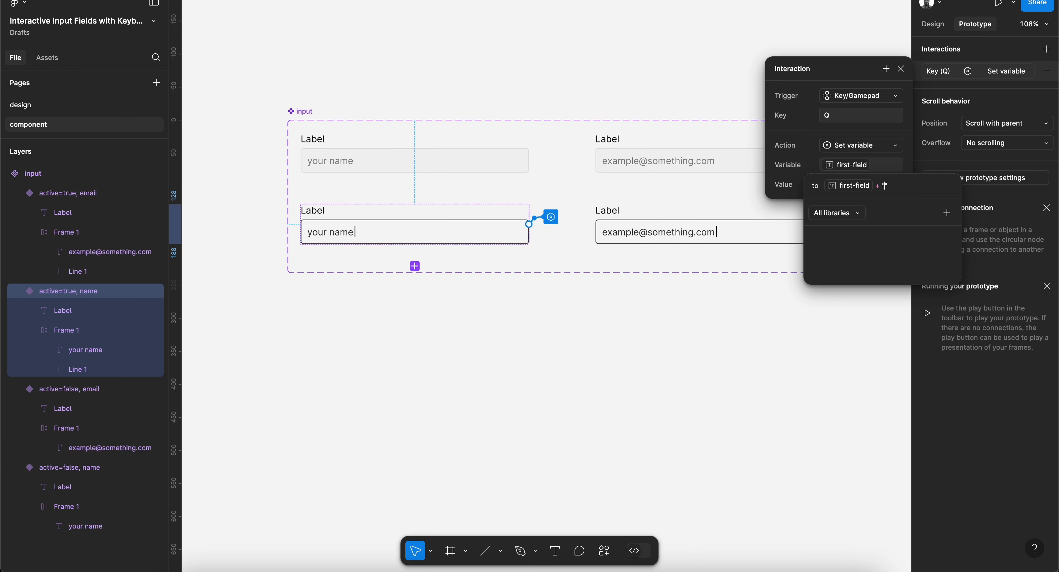
pyautogui.write('q')
pyautogui.press('Return')
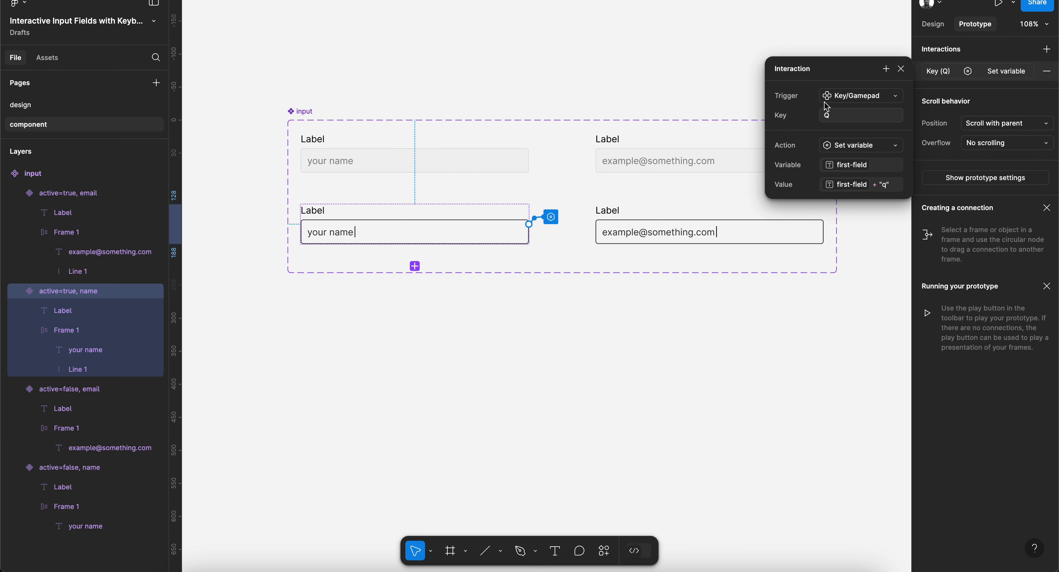
pyautogui.click(901, 69)
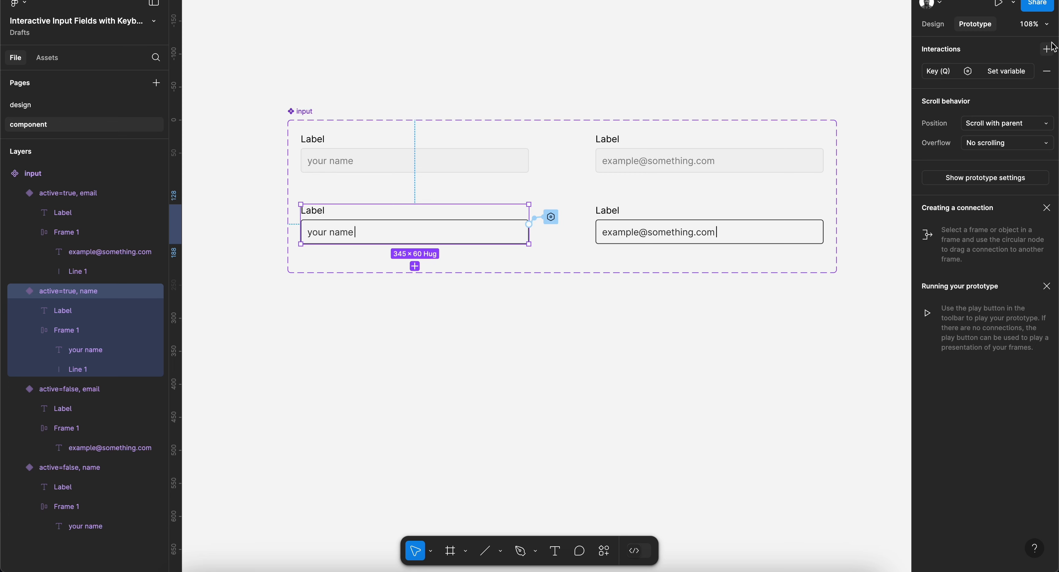
pyautogui.click(1048, 49)
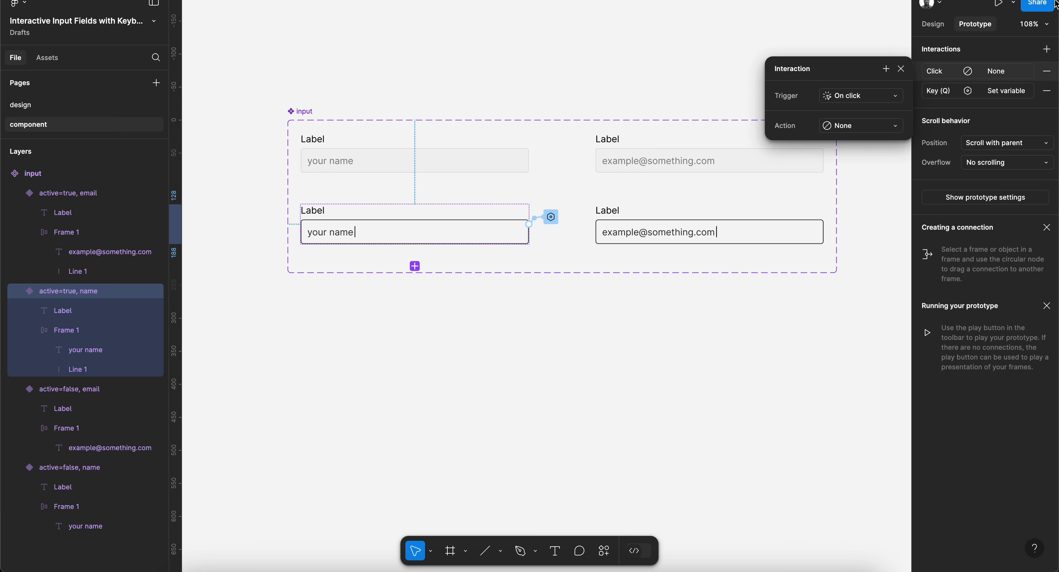
pyautogui.click(901, 70)
pyautogui.click(1017, 92)
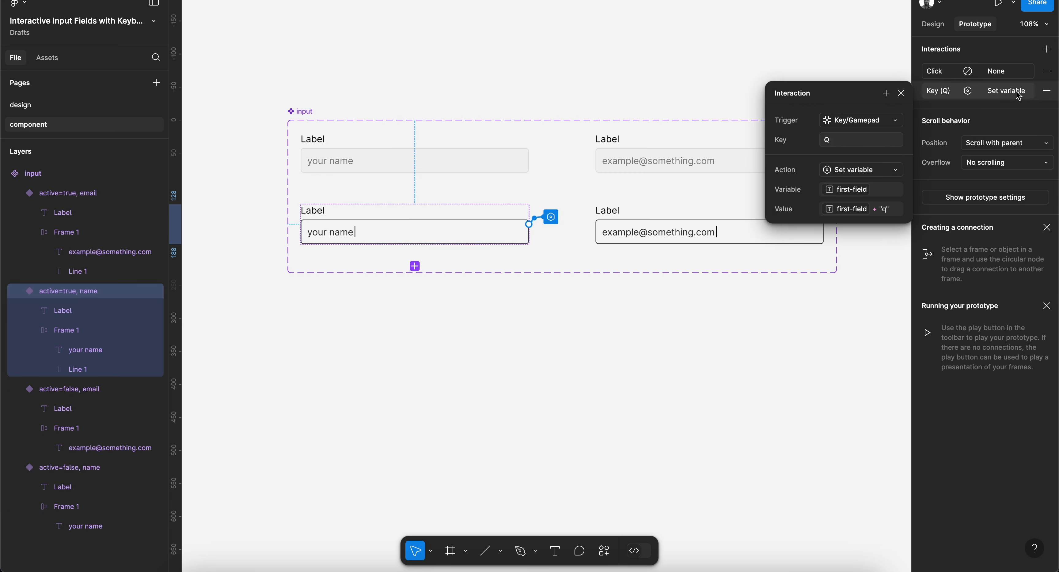
pyautogui.click(1047, 71)
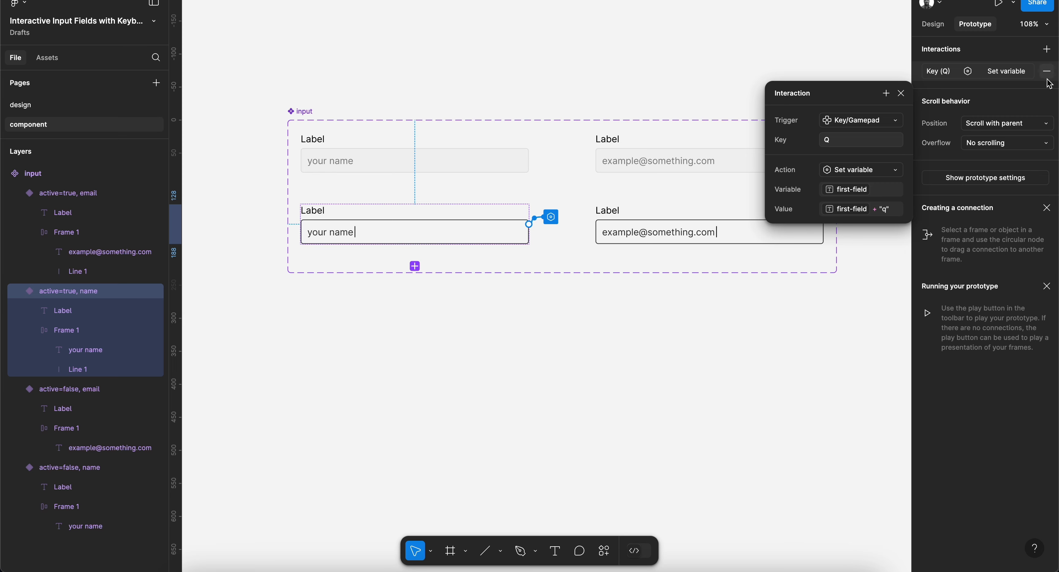
# Paste three copies of the Q key interaction onto the active=true name variant.
pyautogui.click(482, 231)
pyautogui.press('super+v')
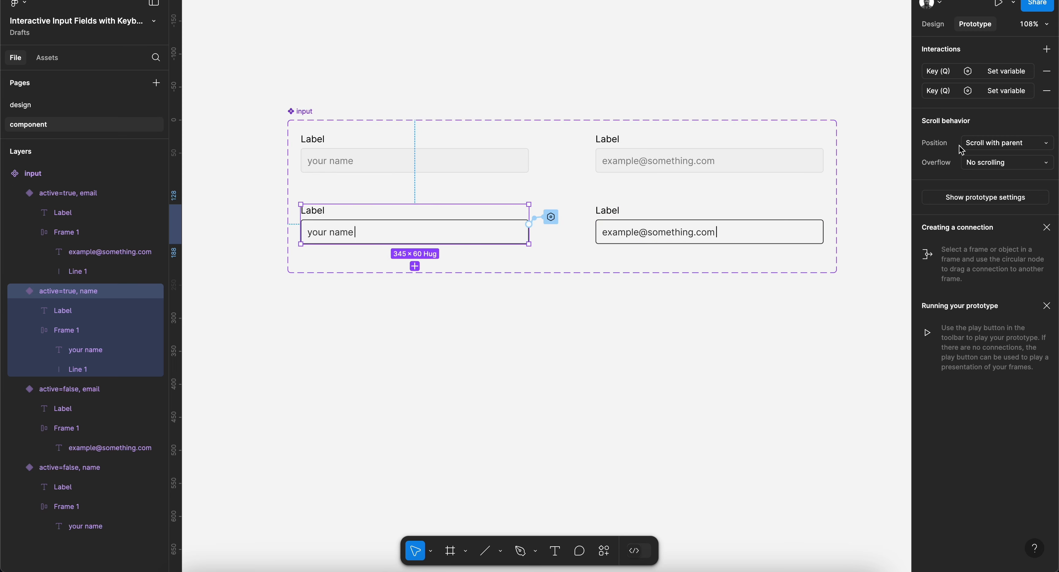
pyautogui.press('super+v')
pyautogui.press('super+v')
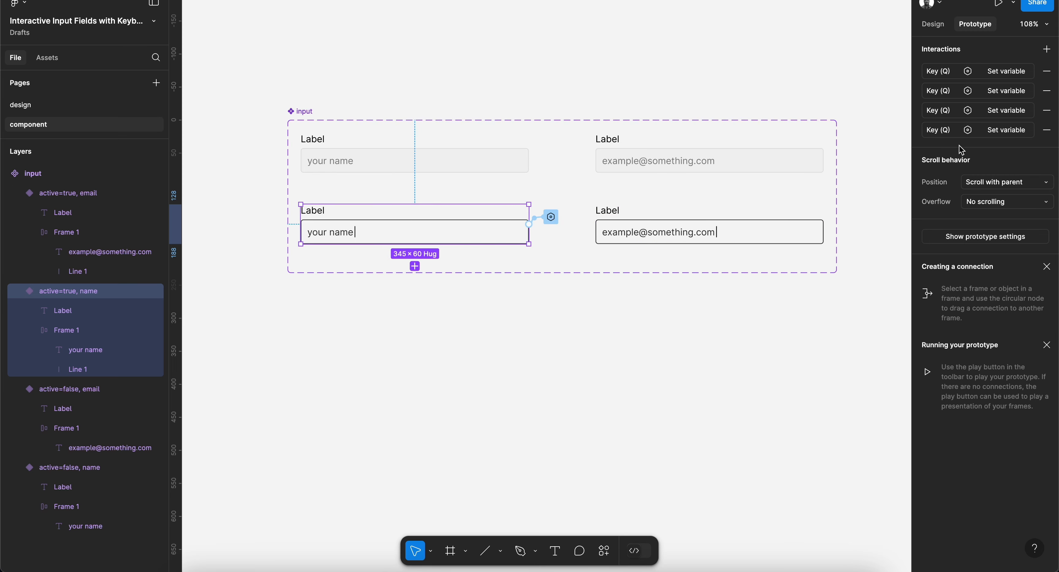
# Change the second interaction's trigger key to W and its value to first-field + "w".
pyautogui.click(952, 96)
pyautogui.click(836, 145)
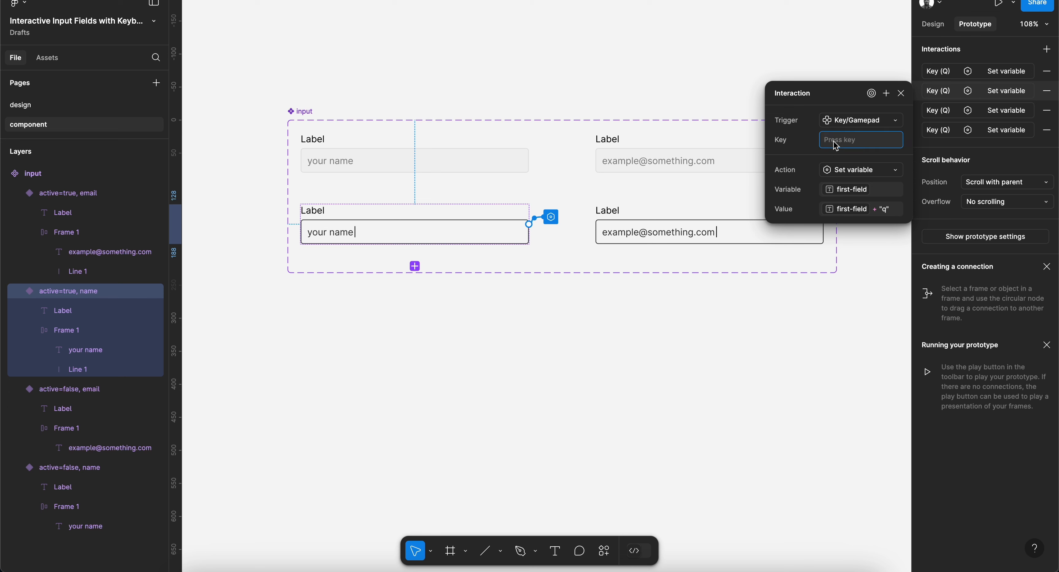
pyautogui.press('w')
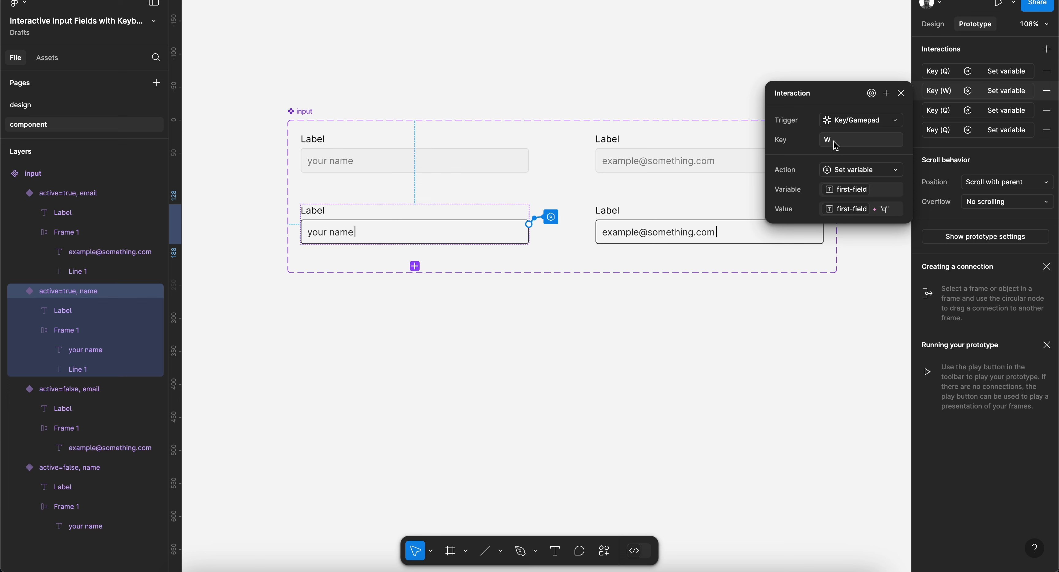
pyautogui.doubleClick(884, 210)
pyautogui.write('w')
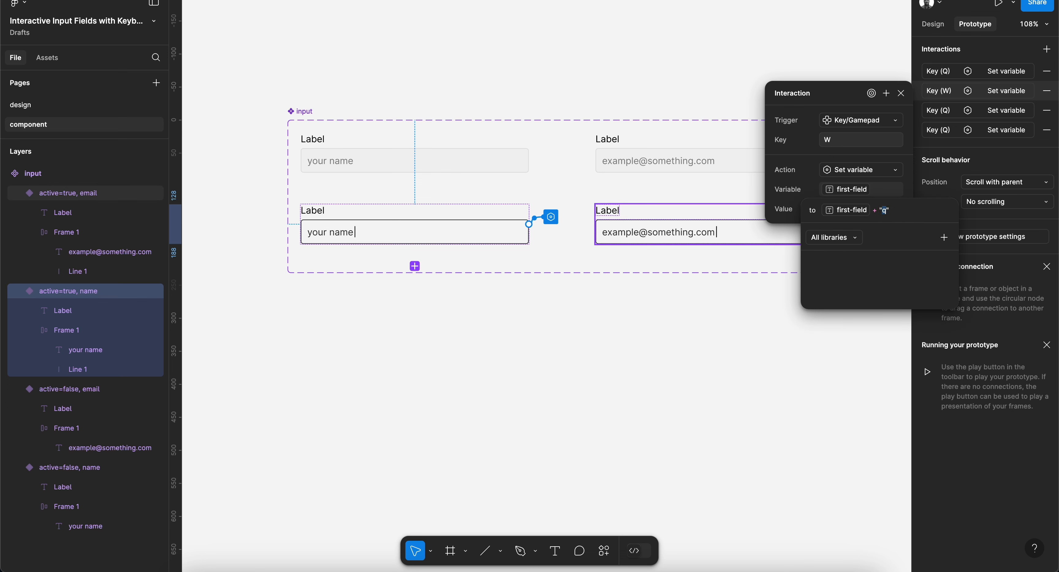
pyautogui.press('Return')
# Change the third interaction's trigger key to E and its value to first-field + "e".
pyautogui.click(1017, 109)
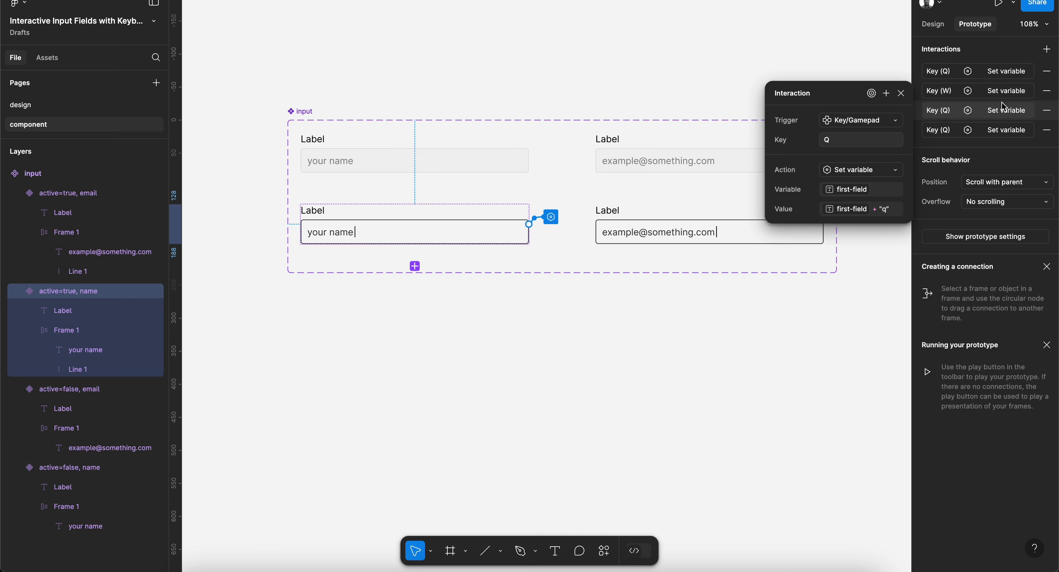
pyautogui.click(847, 140)
pyautogui.press('e')
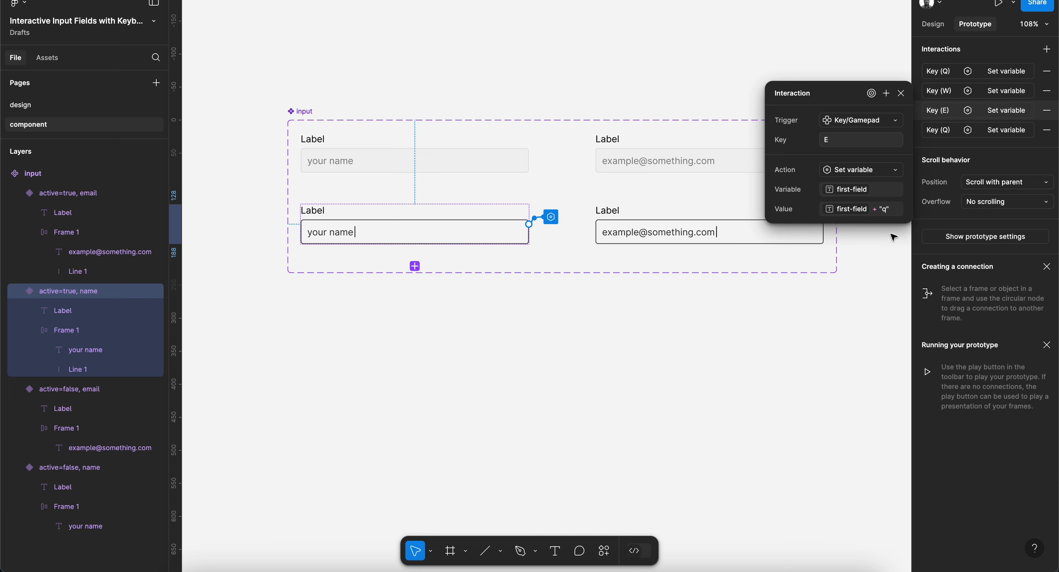
pyautogui.click(885, 210)
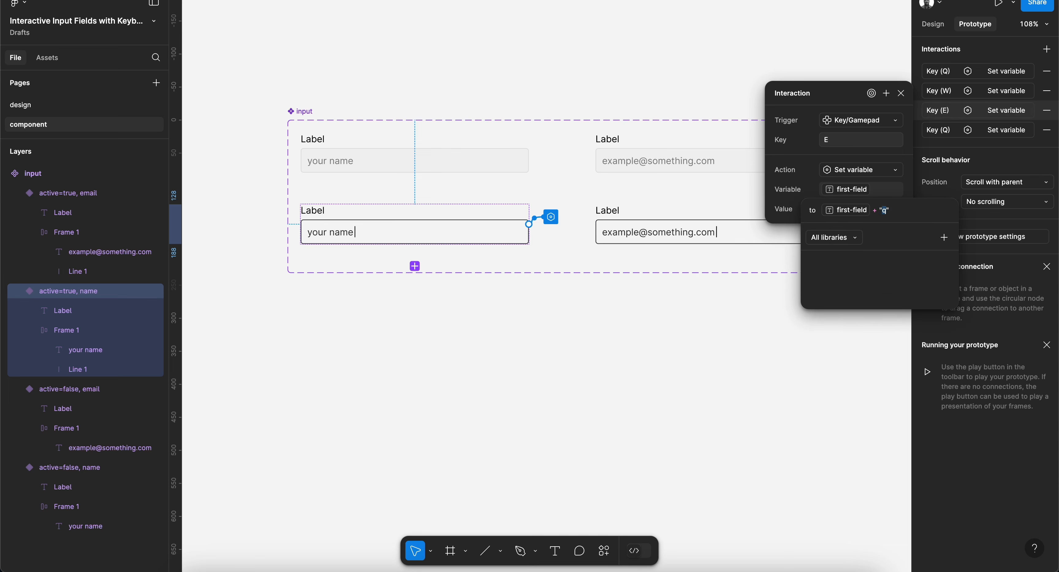
pyautogui.press('Escape')
# Change the fourth interaction's trigger key to R and its value to first-field + "r", and finish editing interactions.
pyautogui.click(1012, 130)
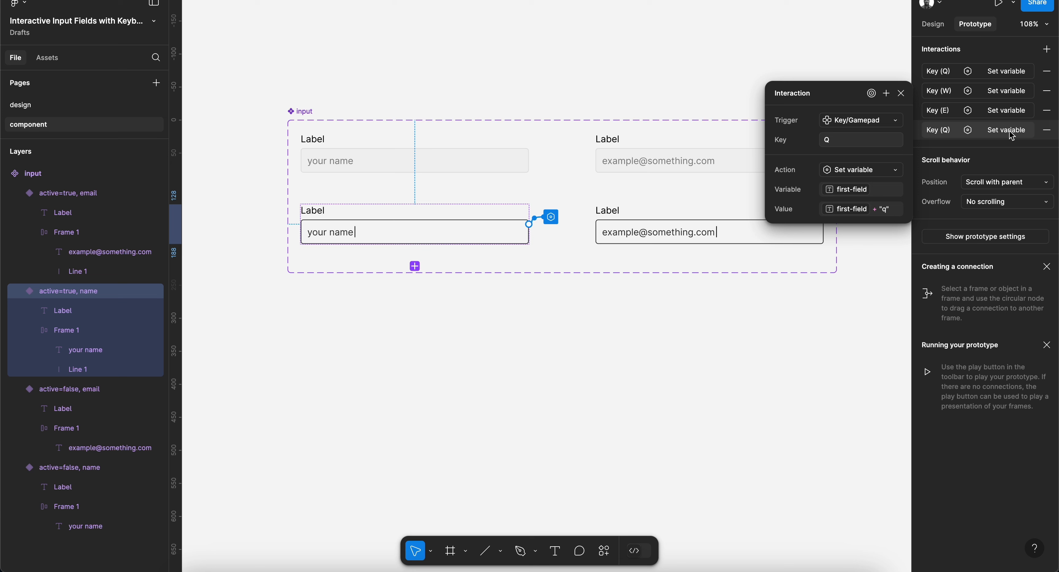
pyautogui.click(834, 142)
pyautogui.press('r')
pyautogui.click(884, 210)
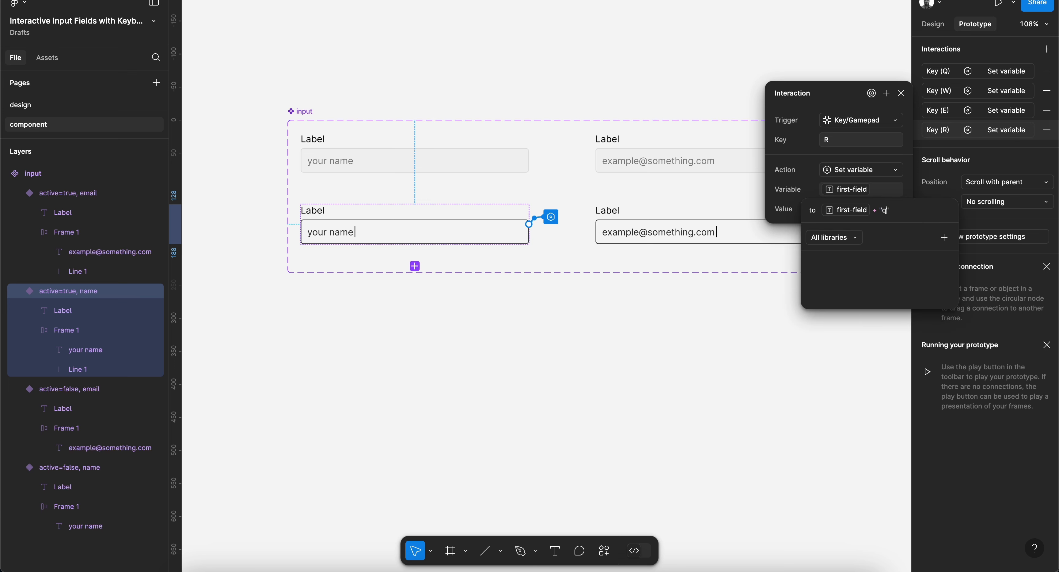
pyautogui.press('BackSpace')
pyautogui.write('r')
pyautogui.press('Return')
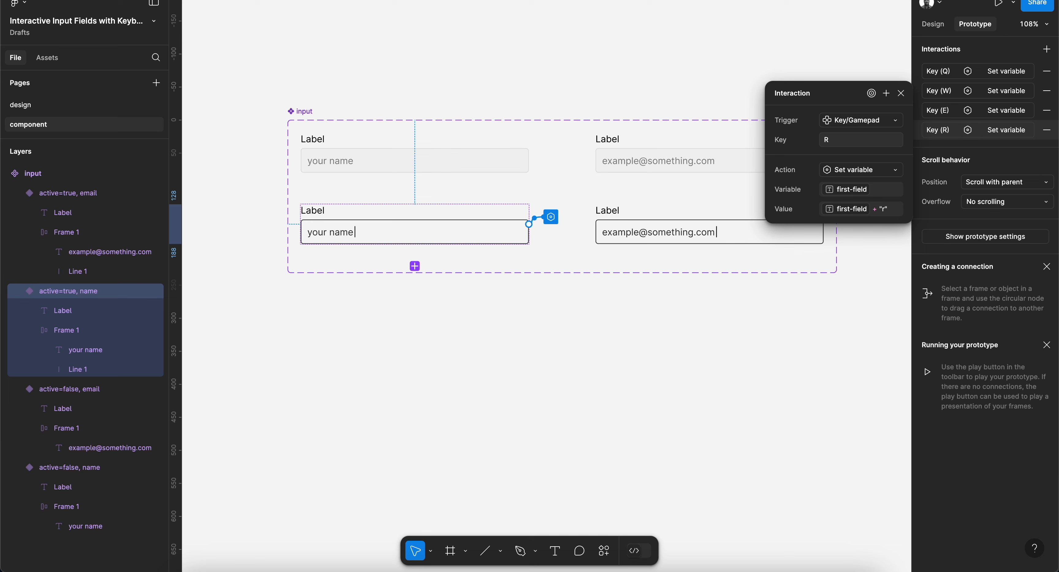
pyautogui.click(886, 94)
pyautogui.click(902, 95)
pyautogui.click(900, 96)
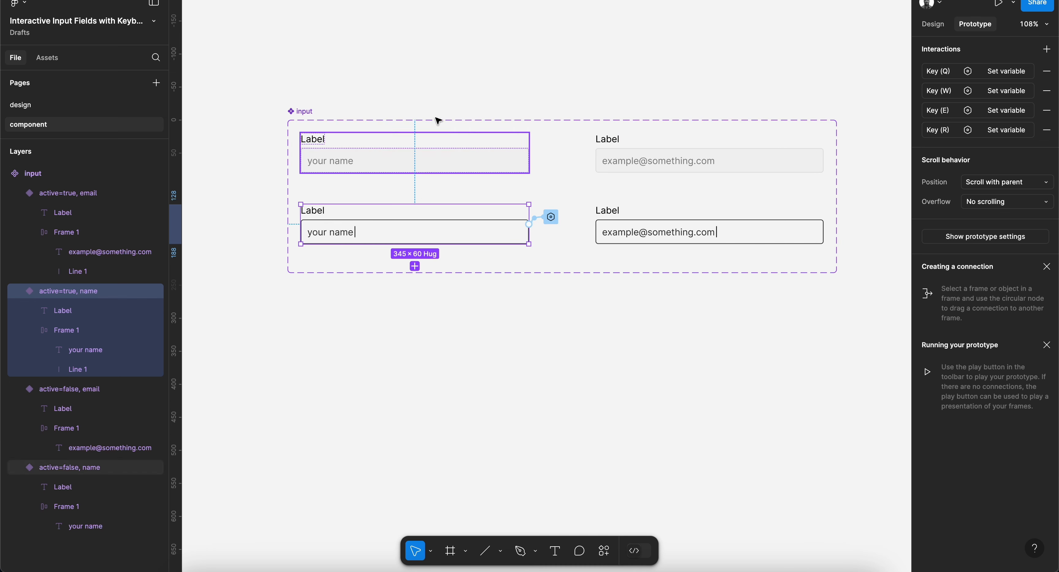
# Test keyboard entry in the prototype preview by entering "qwer" in the name field, and return to the design file.
pyautogui.click(329, 1)
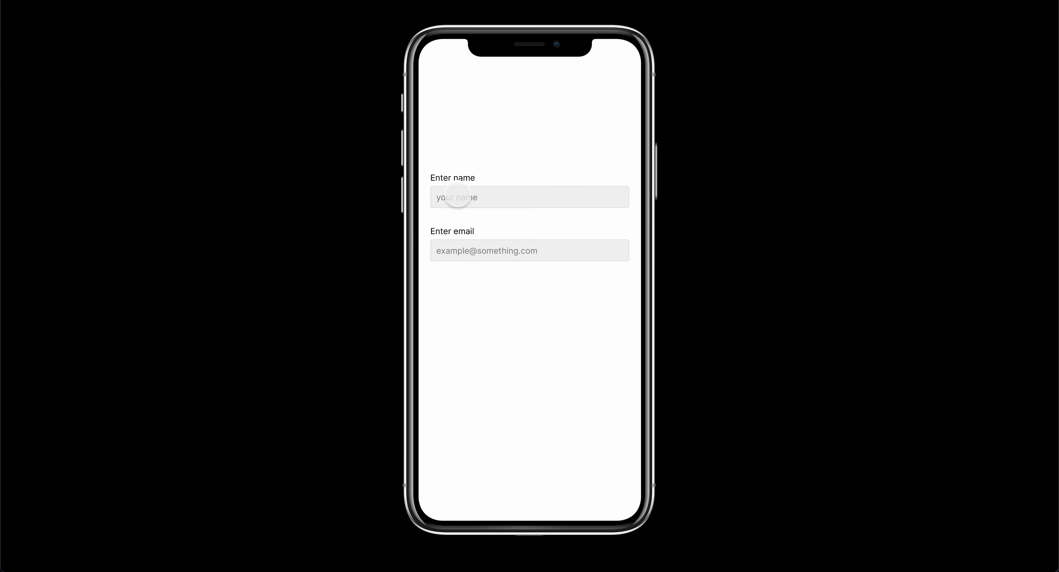
pyautogui.click(464, 191)
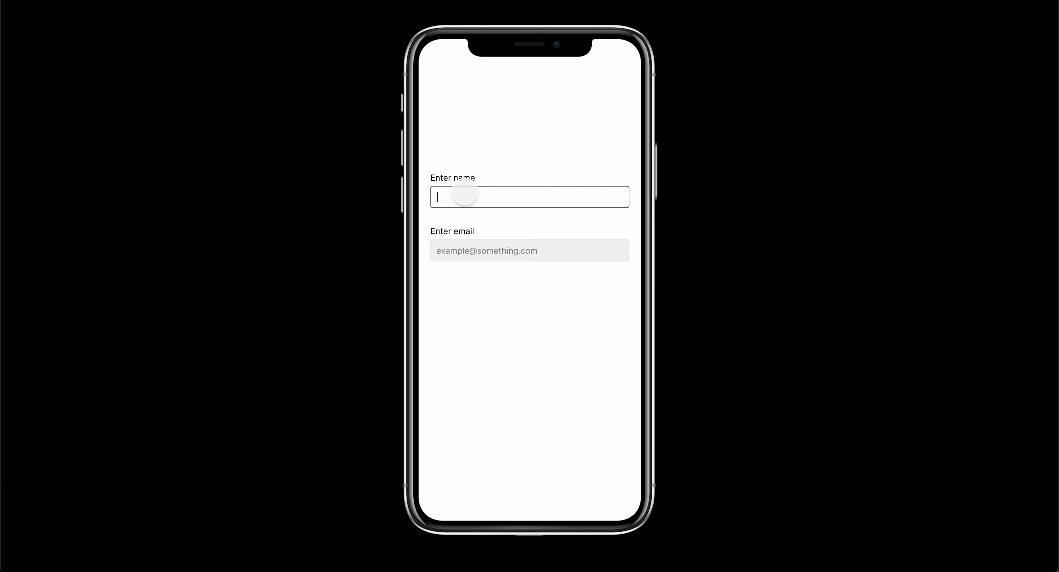
pyautogui.write('qwer')
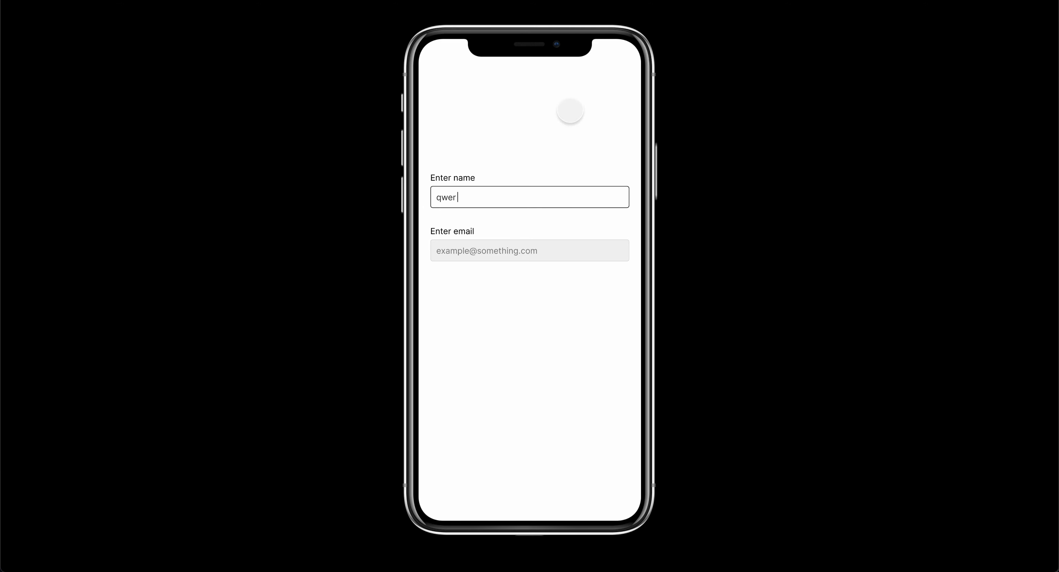
pyautogui.click(206, 0)
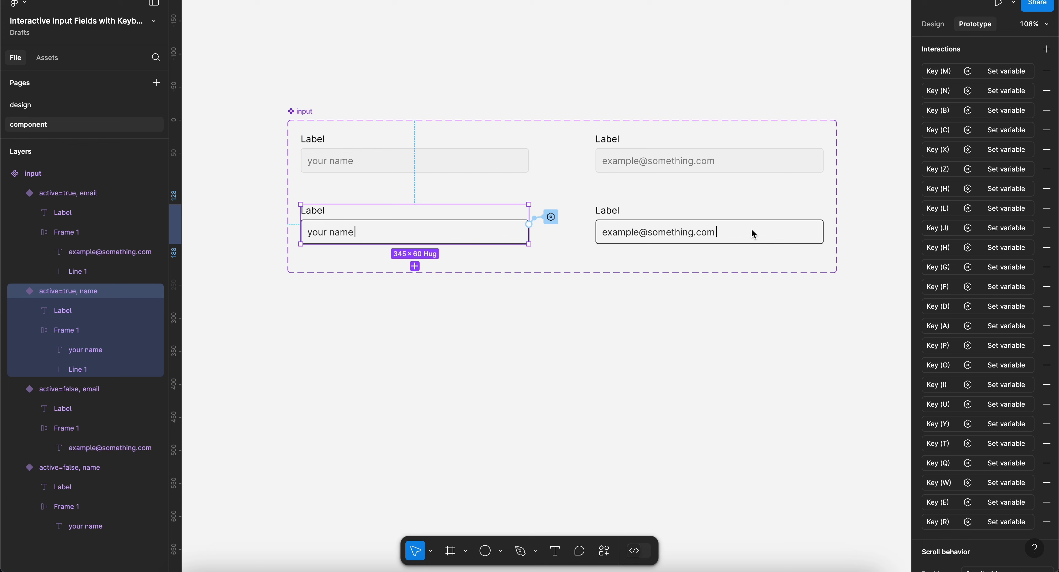
# Test both fields in the prototype preview by entering "werdfg" in the name field and "wedfuhbnm" in the email field, and deactivate them.
pyautogui.click(768, 233)
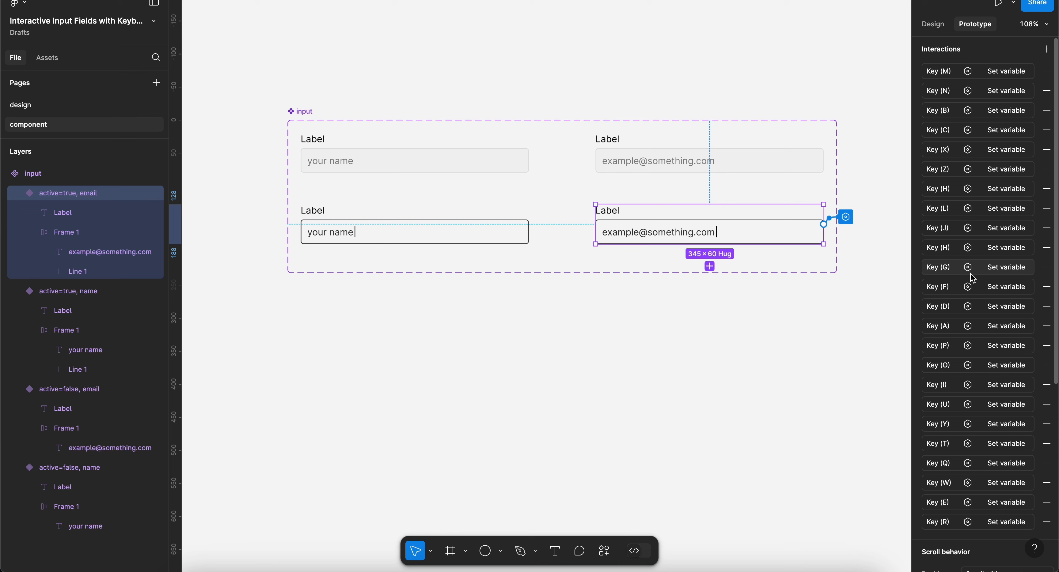
pyautogui.click(545, 1)
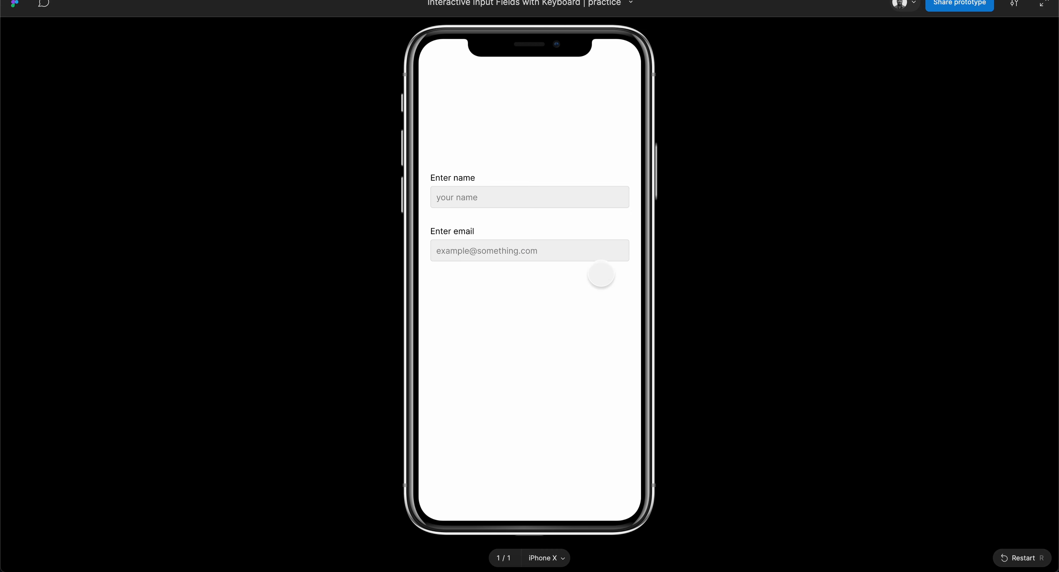
pyautogui.click(476, 196)
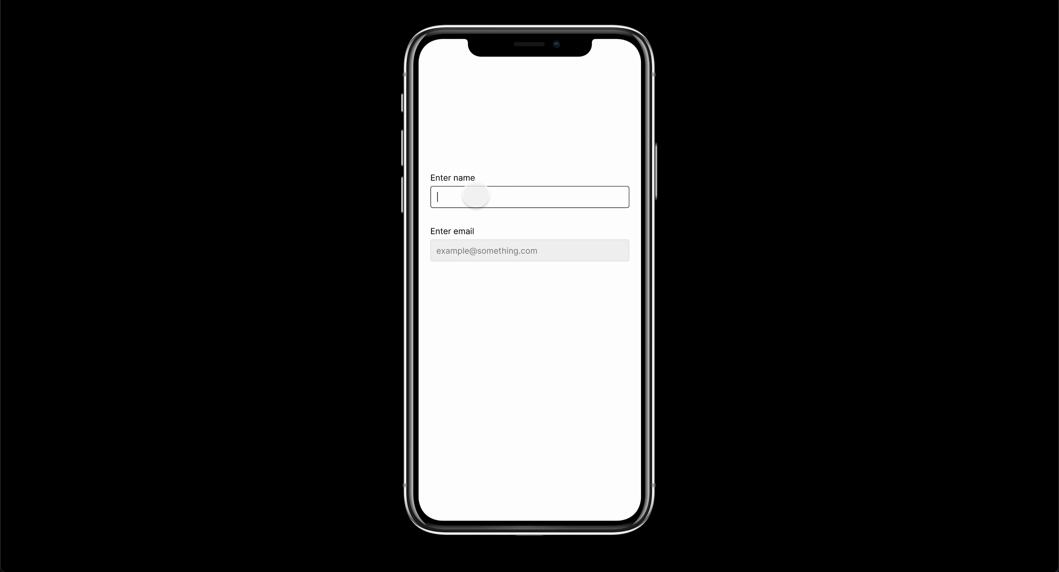
pyautogui.write('werdfg')
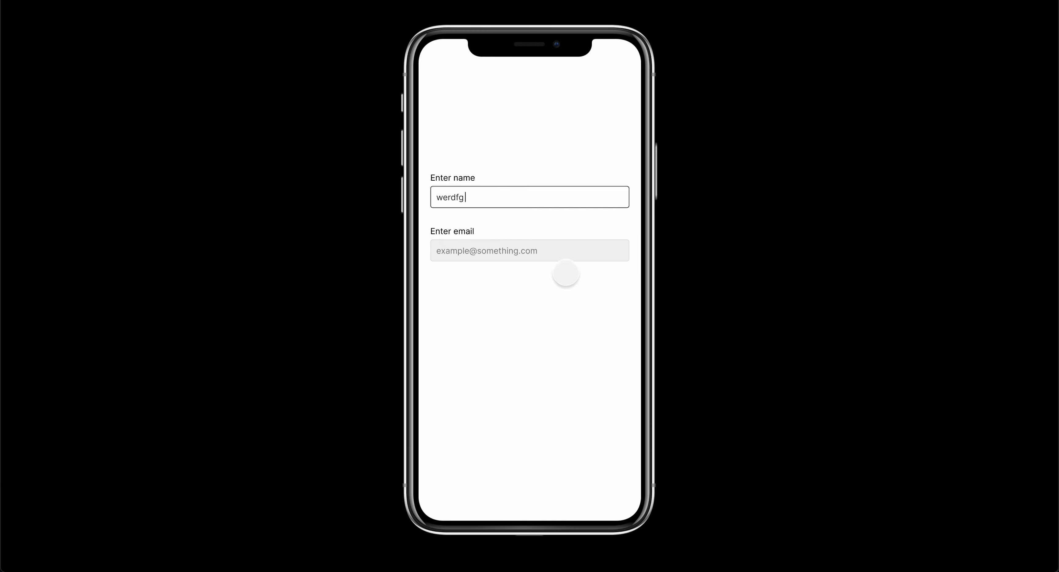
pyautogui.click(481, 313)
pyautogui.click(473, 251)
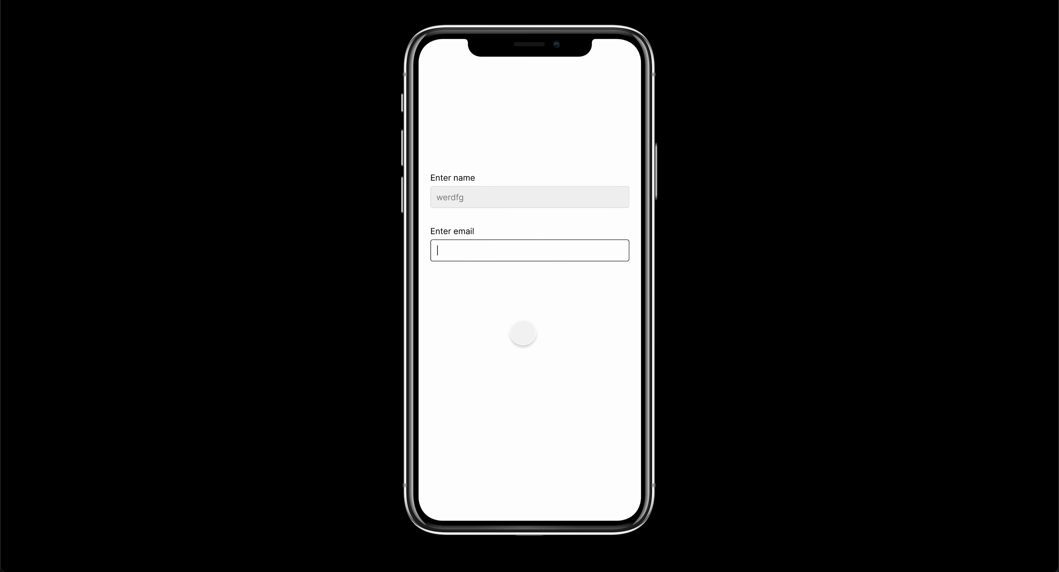
pyautogui.write('wedfuhbnm')
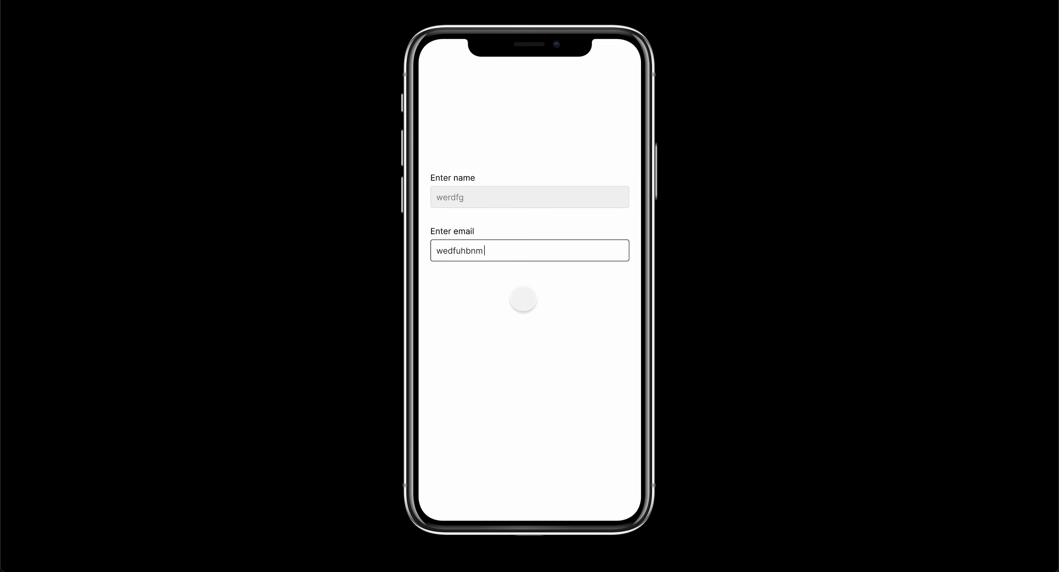
pyautogui.click(524, 300)
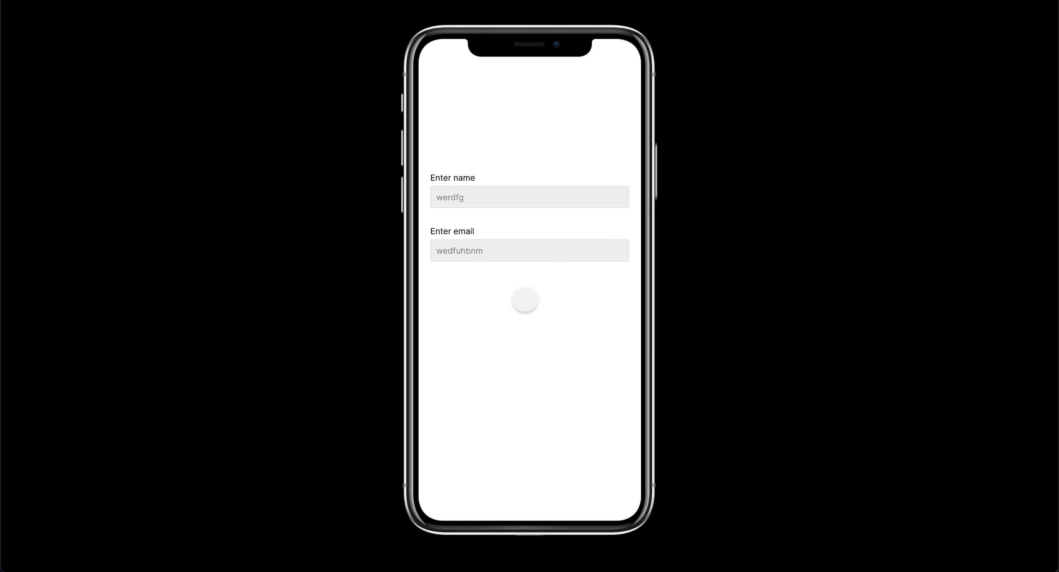
# Reactivate the name field in the preview, enter "df", and return to the design file.
pyautogui.click(494, 198)
pyautogui.write('df')
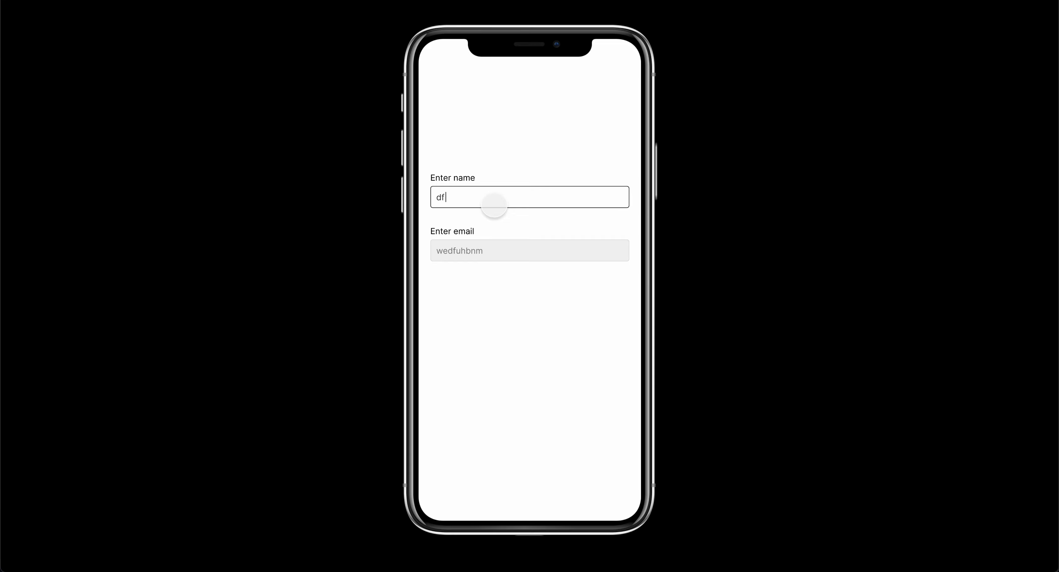
pyautogui.click(164, 1)
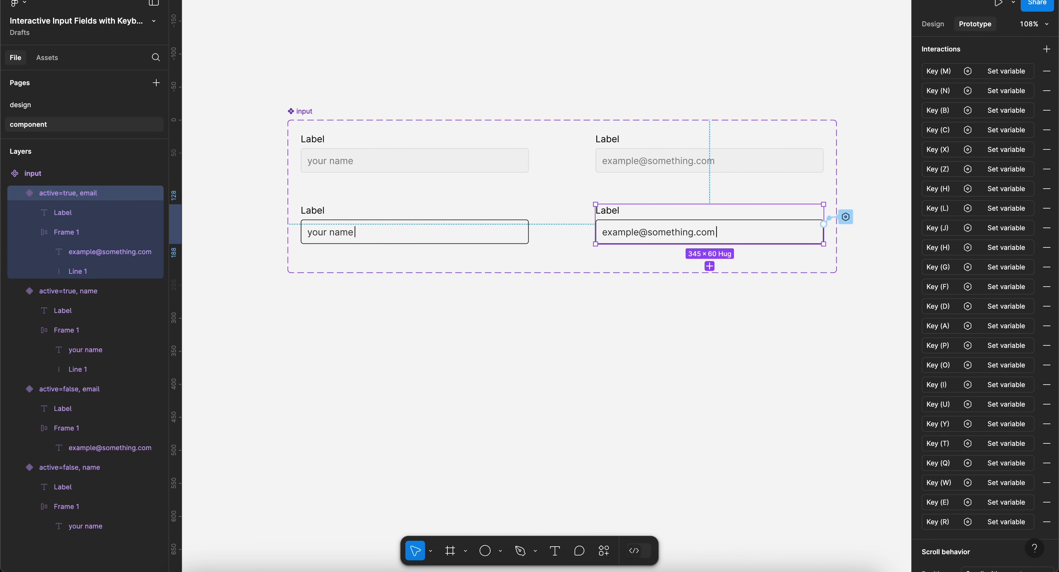
# Add an interaction to the active=true, name variant with a Key/Gamepad trigger set to Space.
pyautogui.click(452, 238)
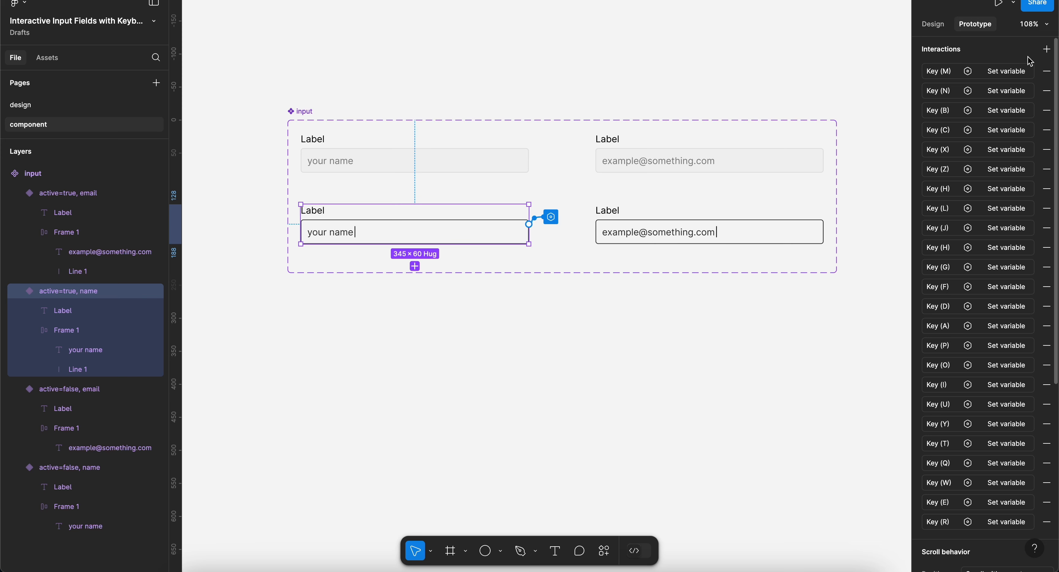
pyautogui.click(1046, 49)
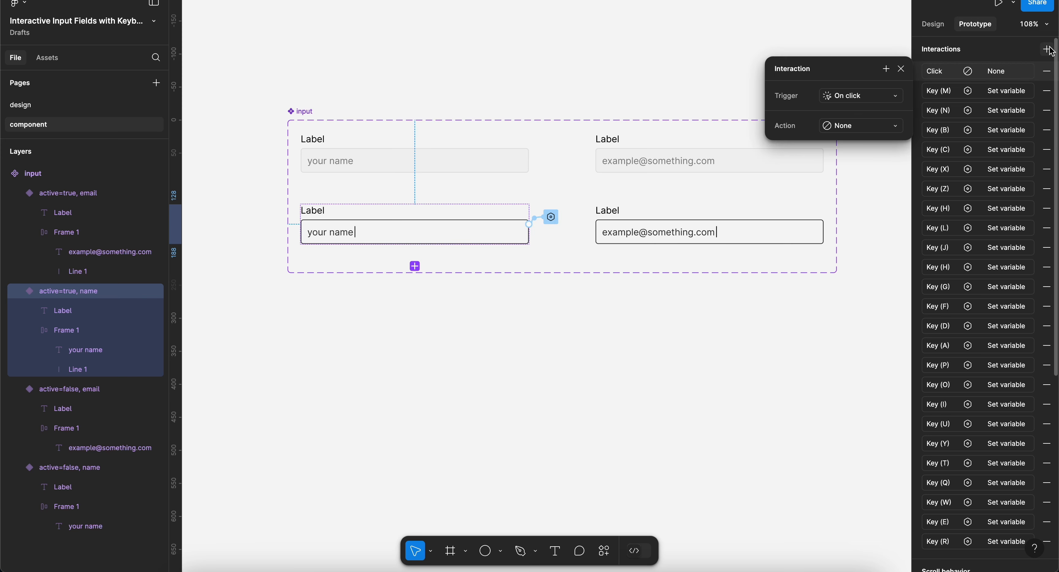
pyautogui.click(865, 99)
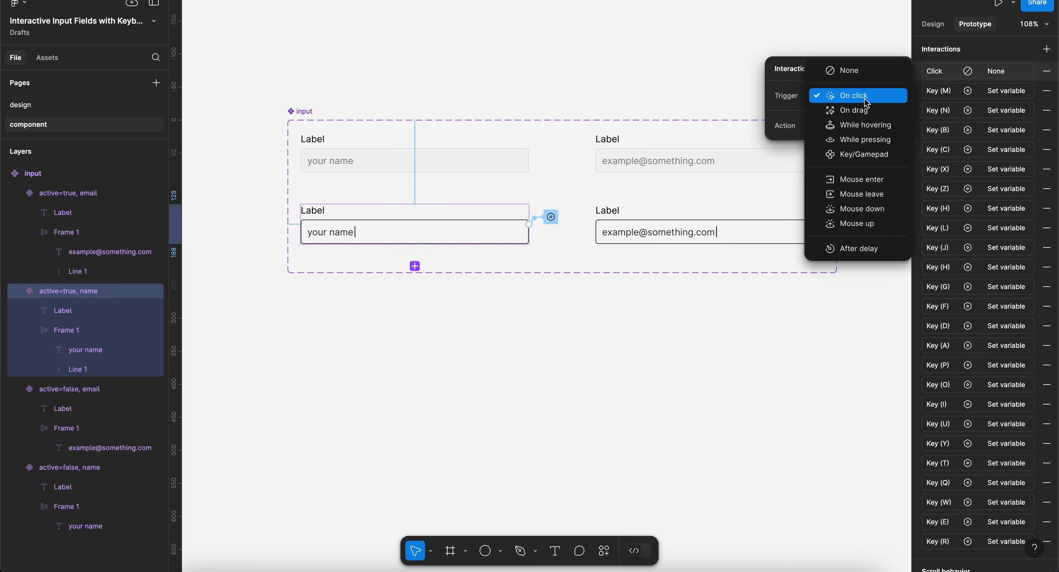
pyautogui.click(866, 155)
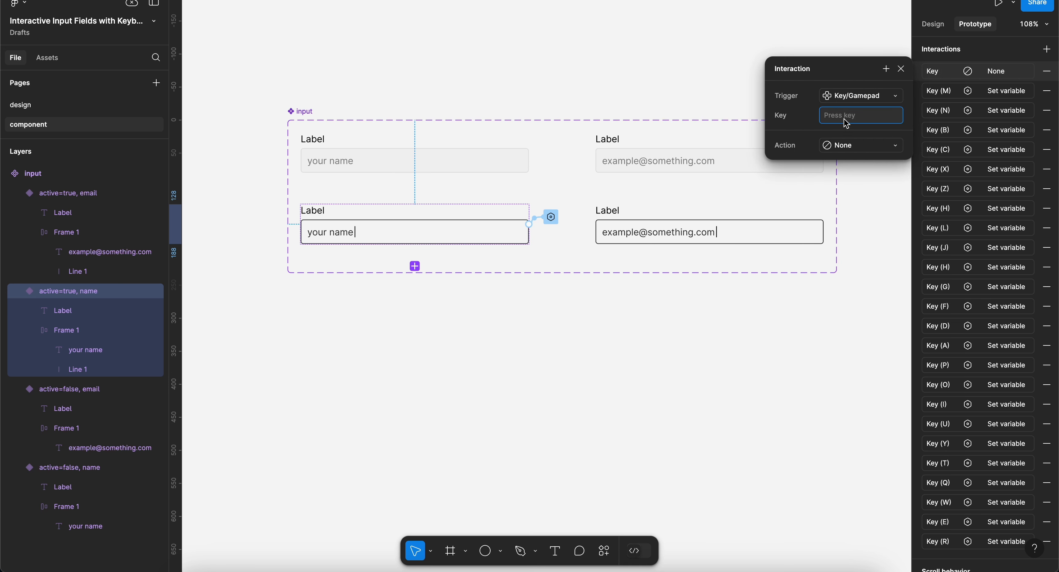
pyautogui.press('space')
# Make the name variant's Space interaction set the variable first-field to first-field + " ".
pyautogui.click(857, 151)
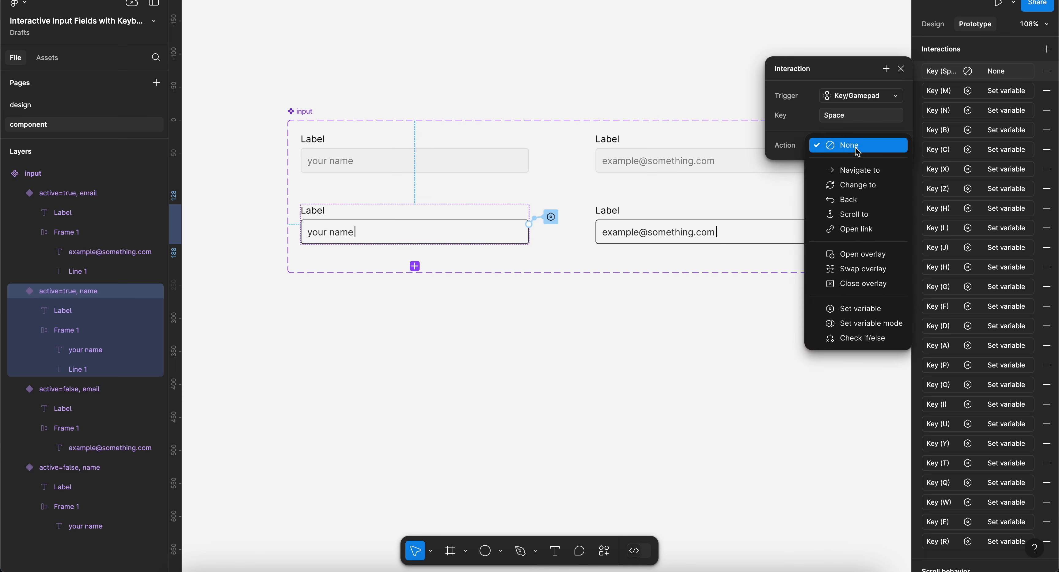
pyautogui.click(867, 309)
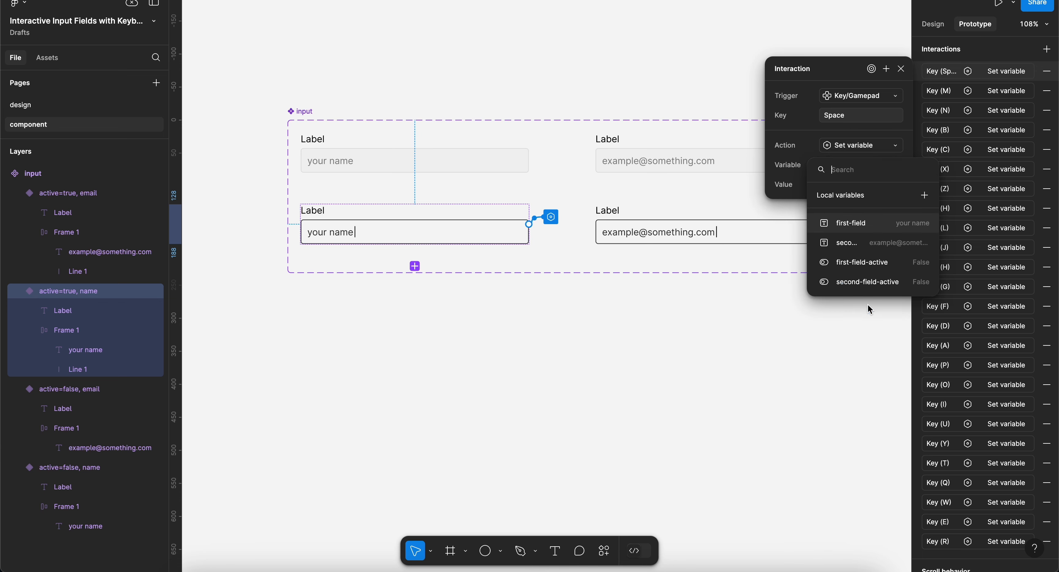
pyautogui.click(869, 232)
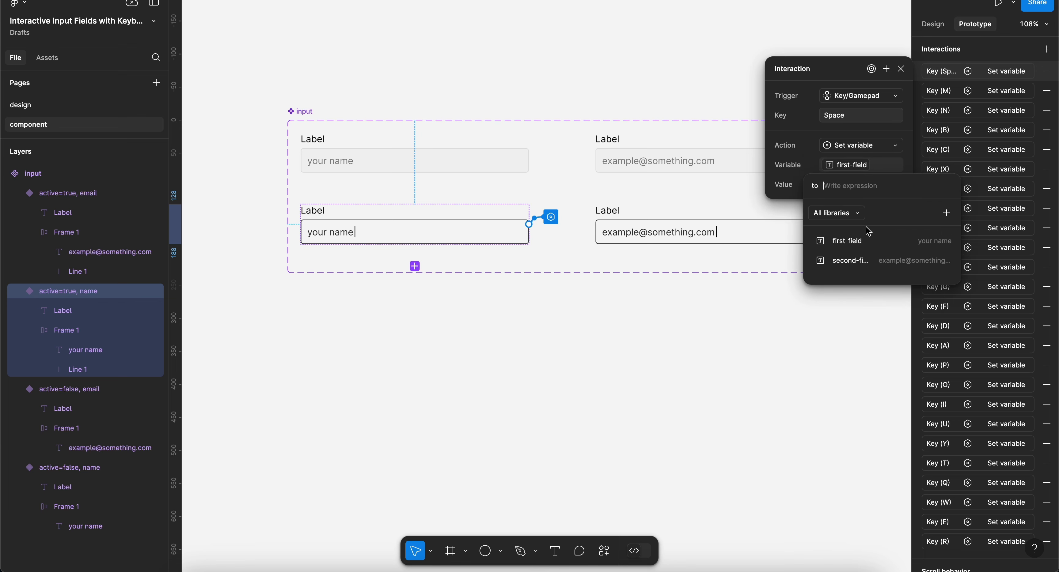
pyautogui.click(851, 241)
pyautogui.write('+ ')
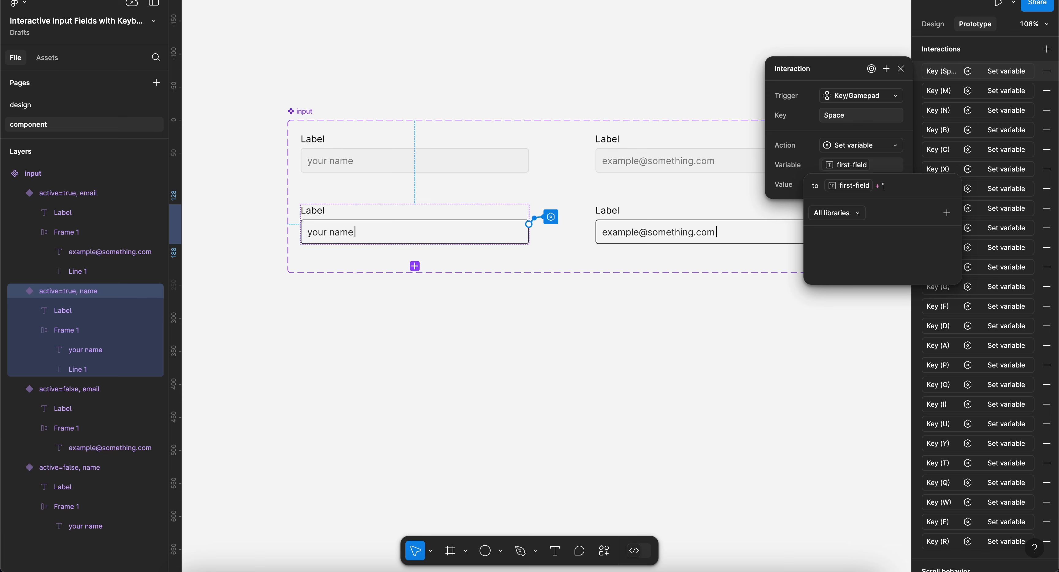
pyautogui.write('" "')
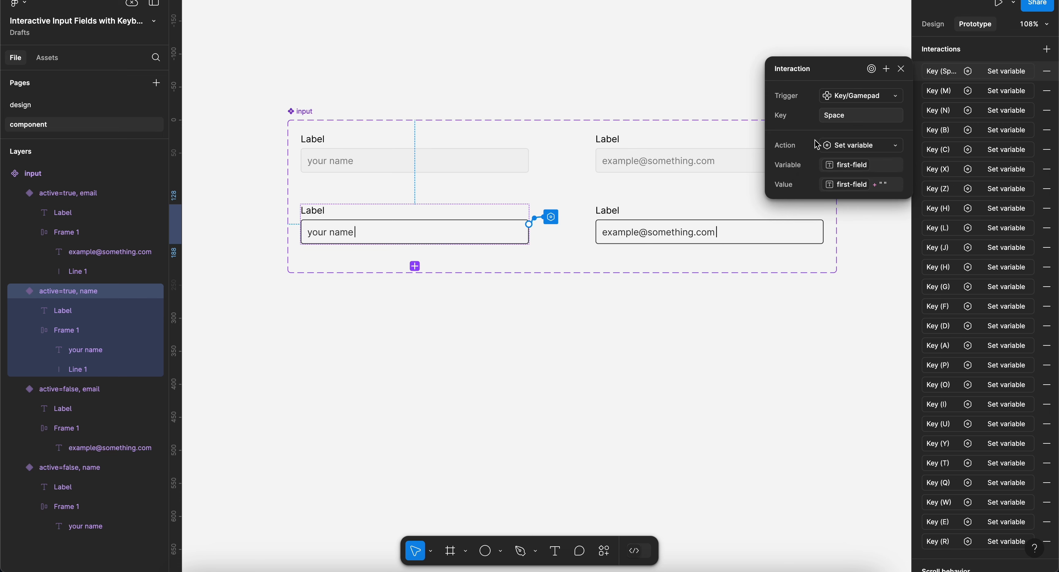
# Add an interaction to the active=true, email variant with a Key/Gamepad trigger set to Space.
pyautogui.click(771, 233)
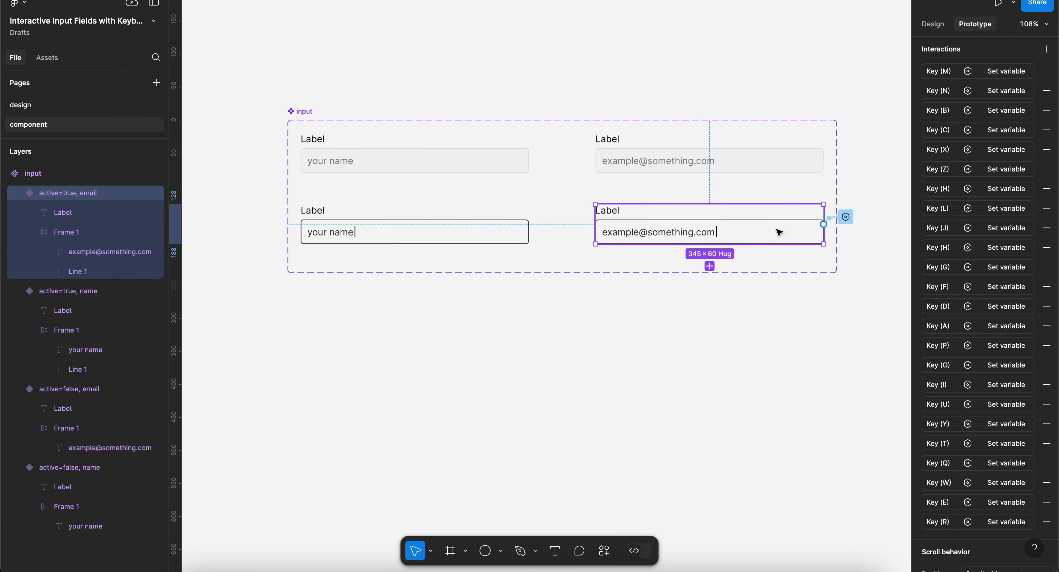
pyautogui.click(846, 217)
pyautogui.click(861, 97)
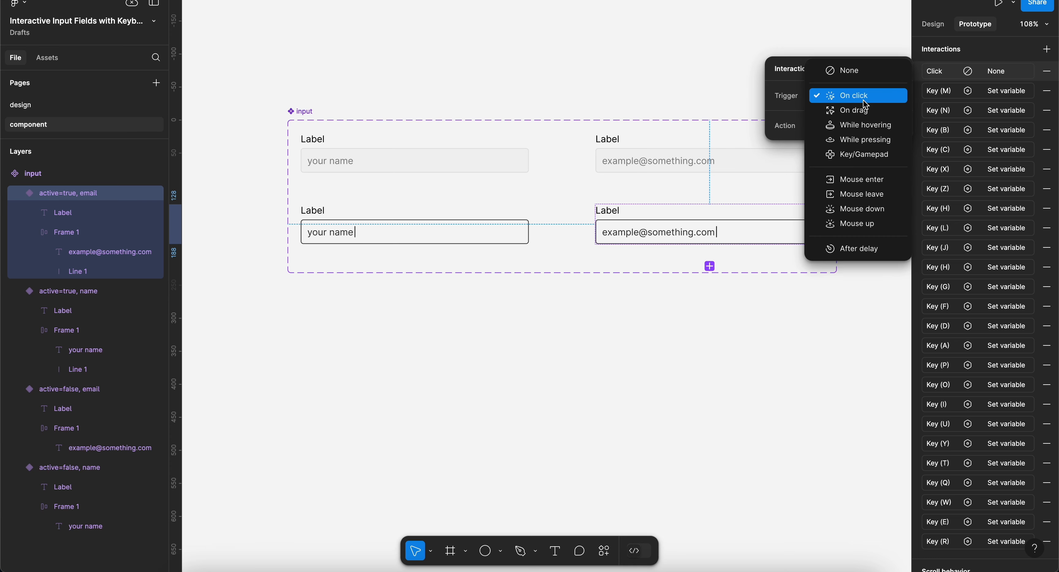
pyautogui.click(859, 149)
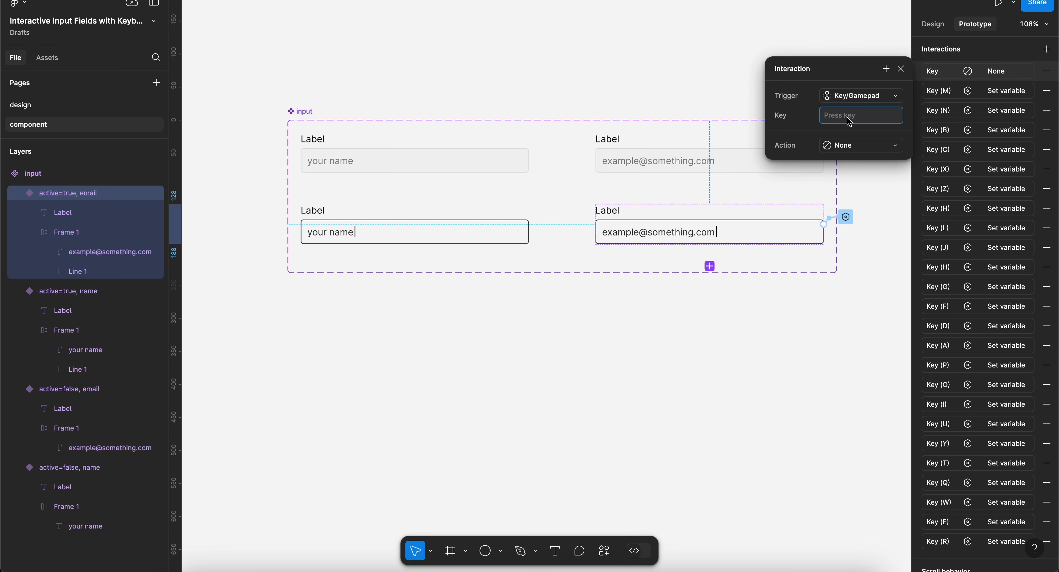
pyautogui.press('space')
# Make the email variant's Space interaction set the variable second-field to second-field + " ", and finish editing it.
pyautogui.click(857, 147)
pyautogui.click(863, 308)
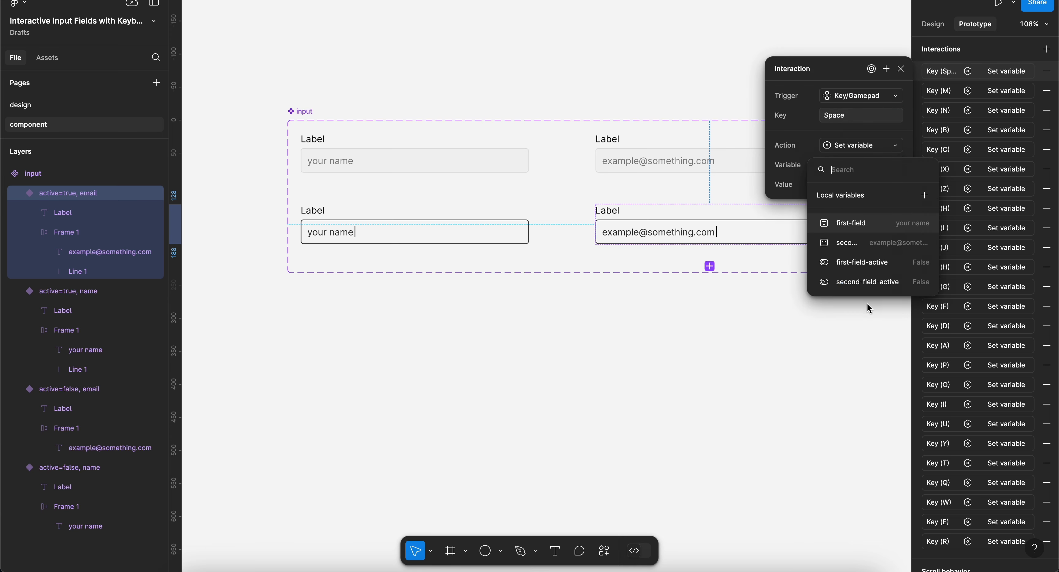
pyautogui.click(842, 243)
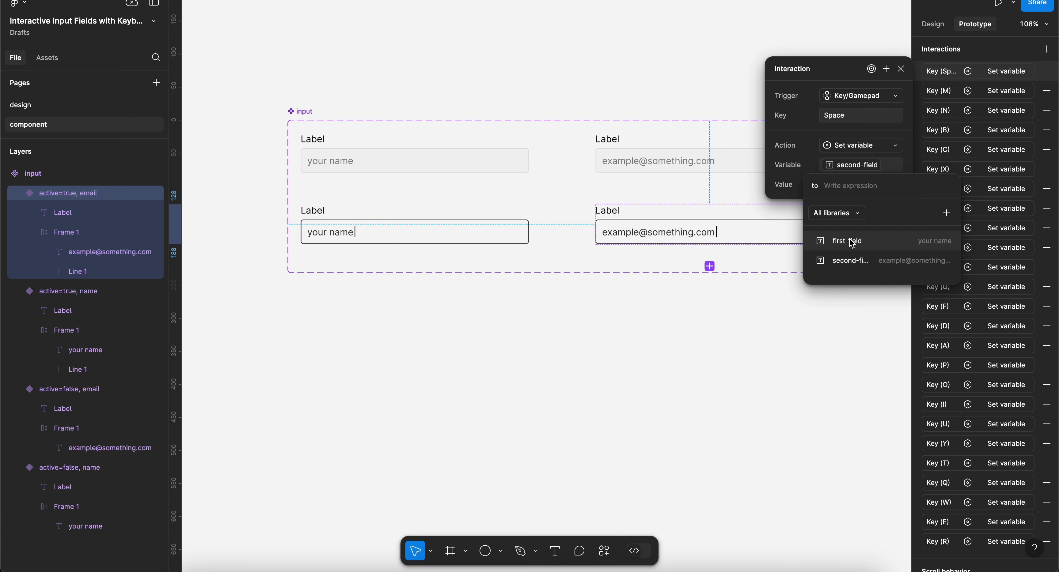
pyautogui.press('Down')
pyautogui.press('Return')
pyautogui.click(849, 239)
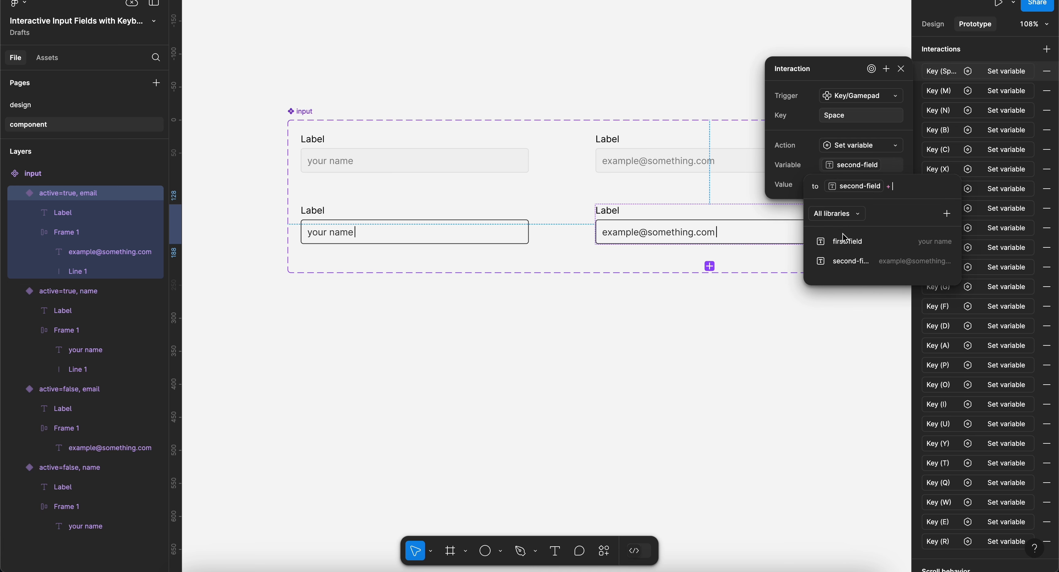
pyautogui.write('" "')
pyautogui.press('Return')
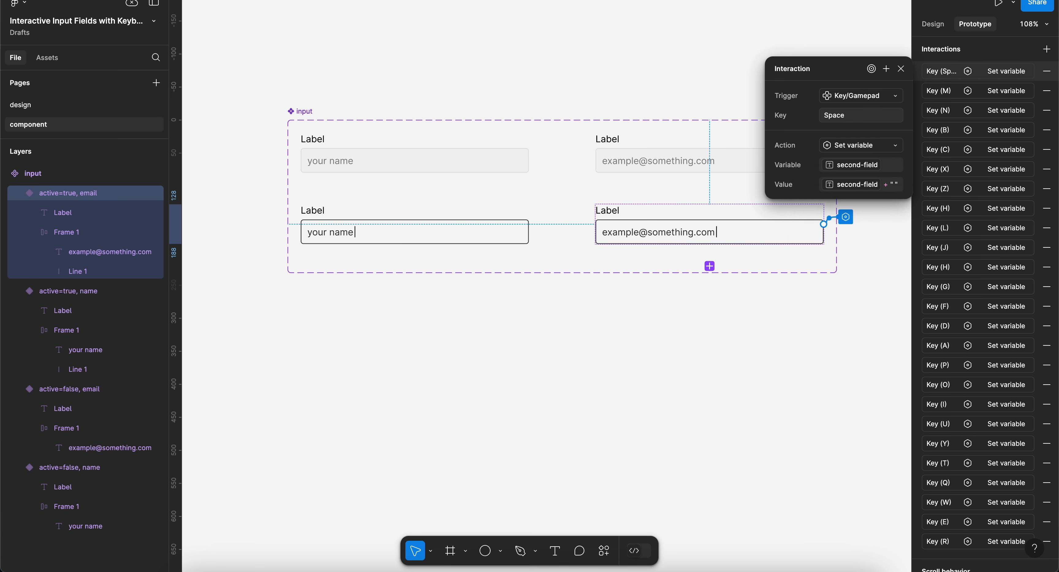
pyautogui.click(901, 69)
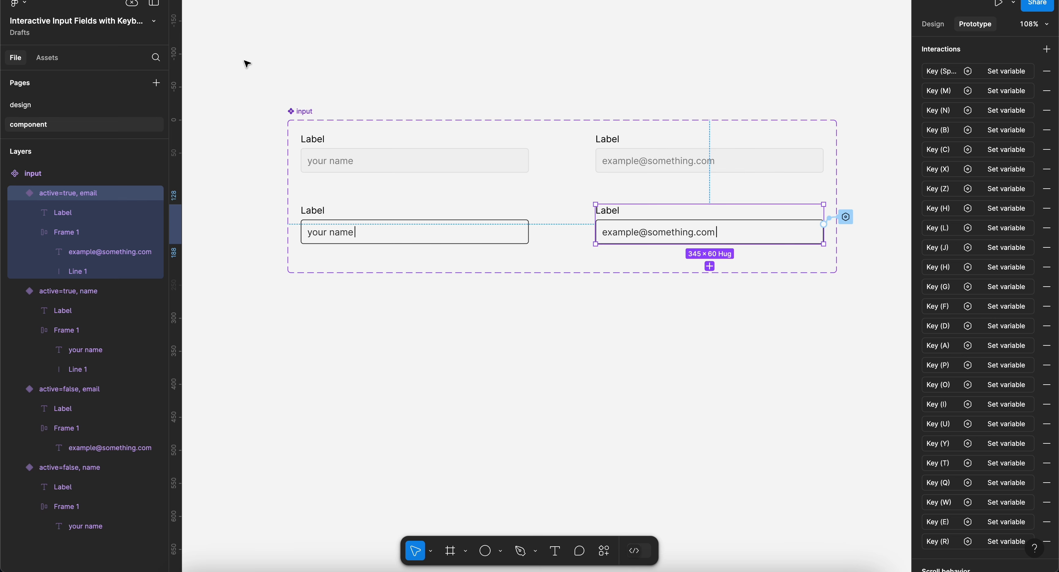
# Add another interaction to the active=true, name variant with a Key/Gamepad trigger set to Backspace.
pyautogui.click(451, 243)
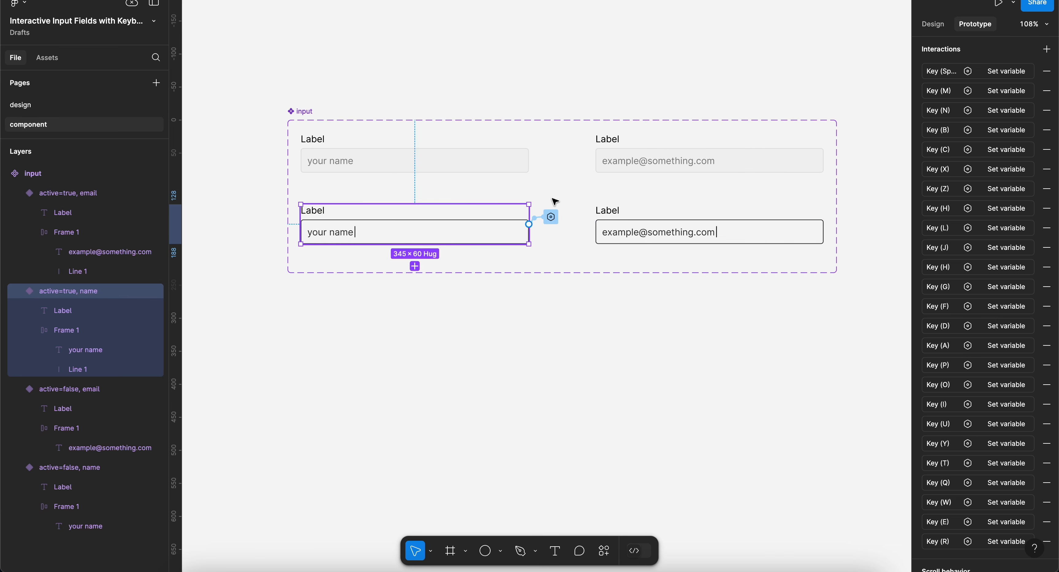
pyautogui.click(1046, 49)
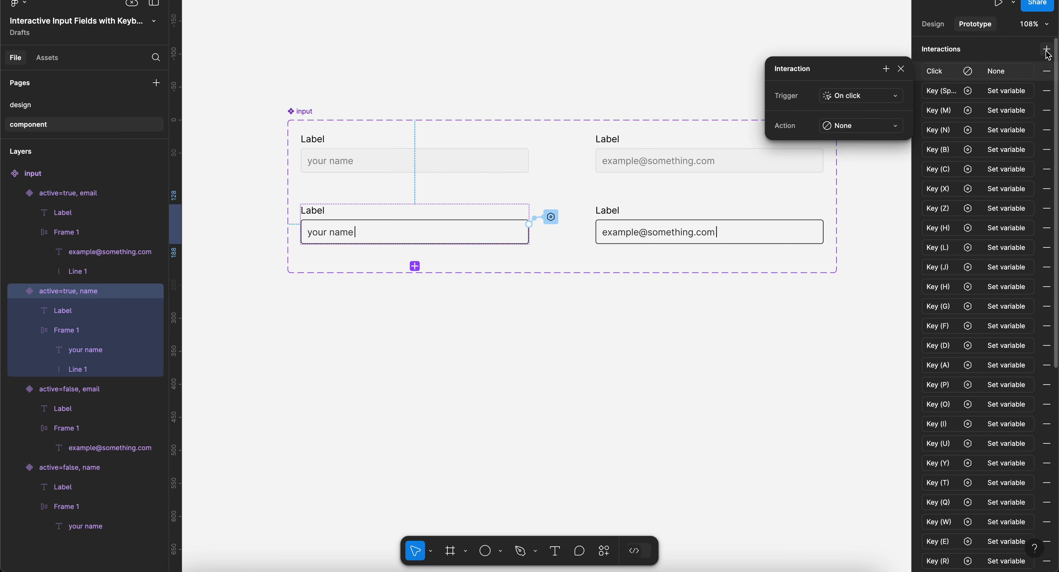
pyautogui.click(858, 98)
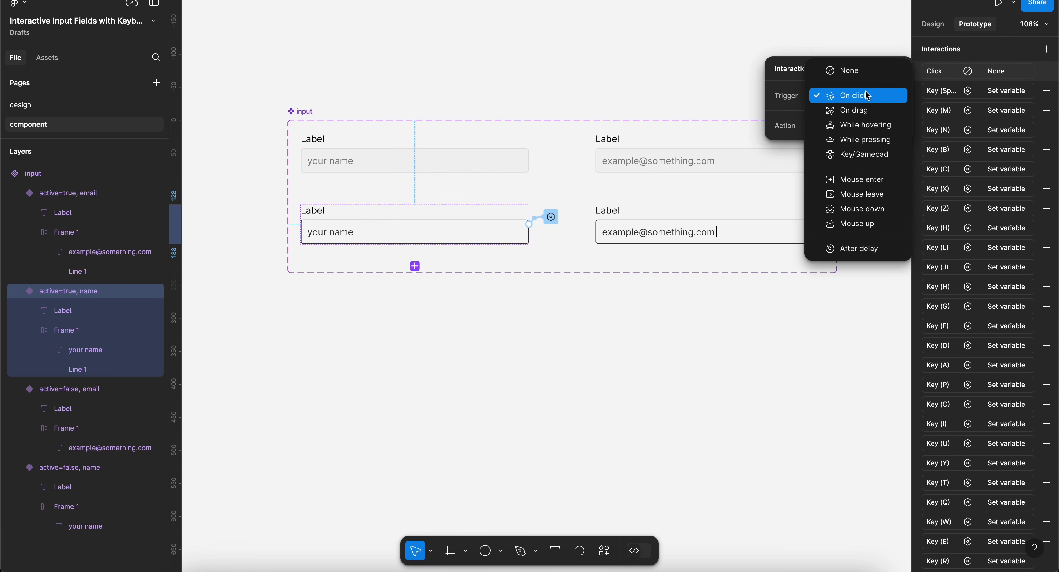
pyautogui.click(872, 154)
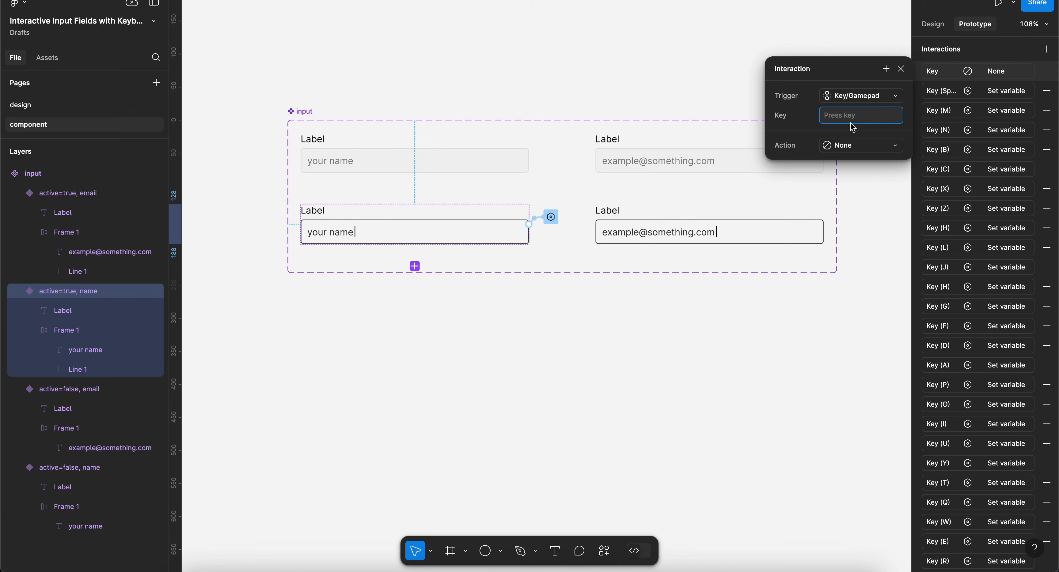
pyautogui.press('BackSpace')
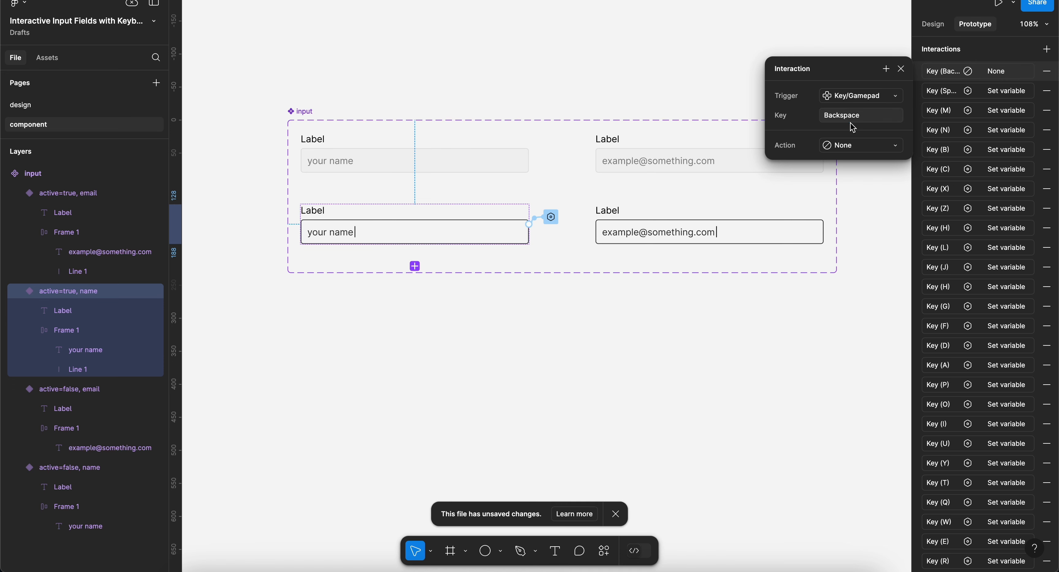
# Make the name variant's Backspace interaction set the variable first-field to an empty string, "".
pyautogui.click(861, 147)
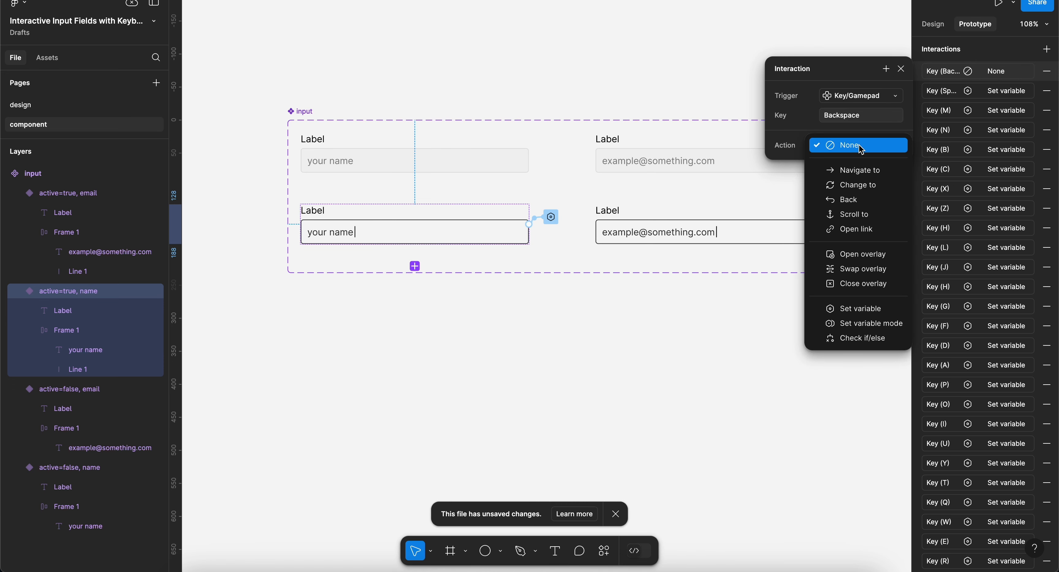
pyautogui.click(862, 306)
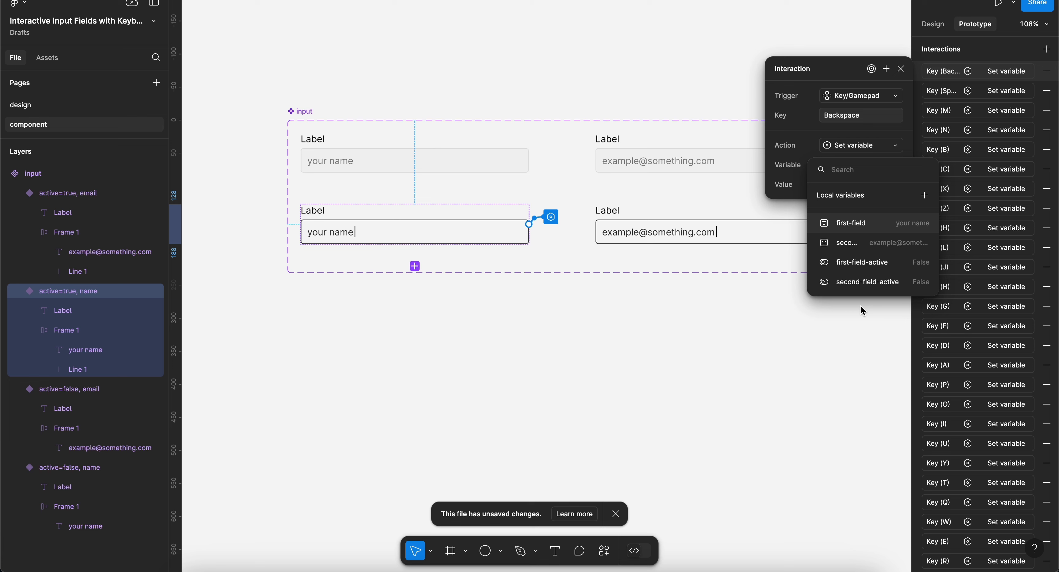
pyautogui.click(855, 226)
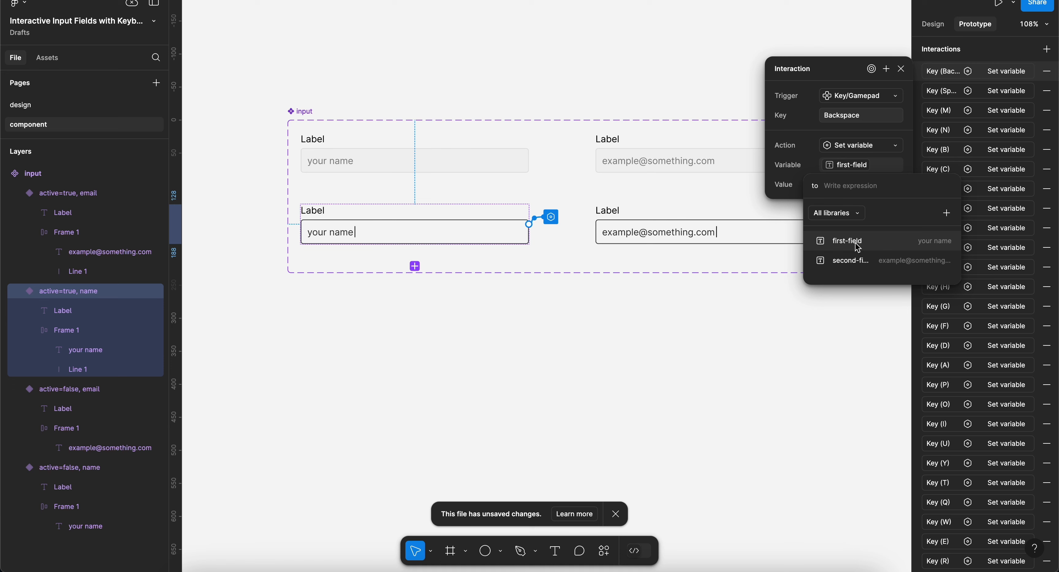
pyautogui.write('""')
pyautogui.press('Return')
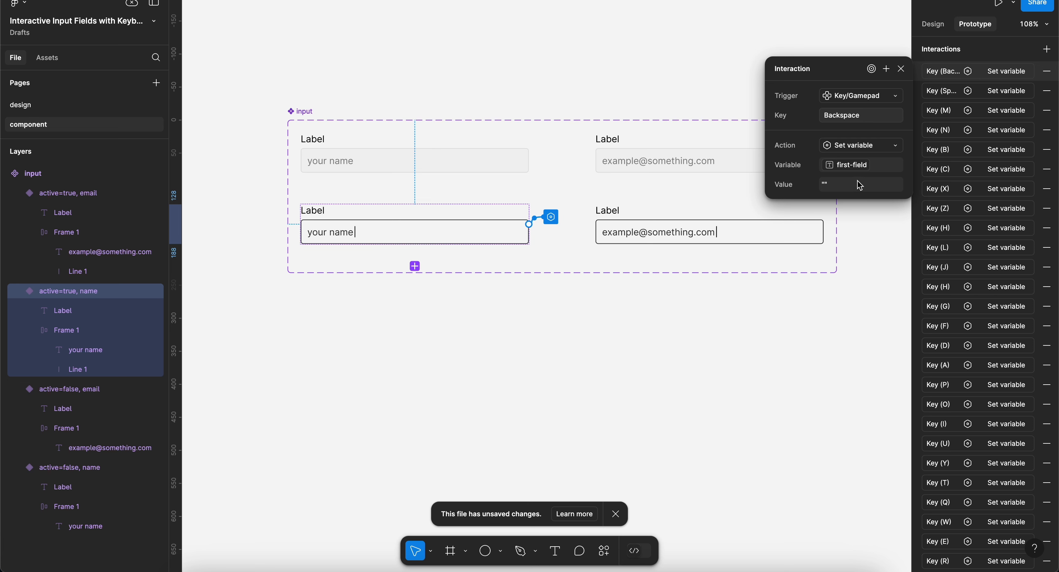
# Add another interaction to the active=true, email variant with a Key/Gamepad trigger set to Backspace.
pyautogui.click(773, 220)
pyautogui.click(1046, 48)
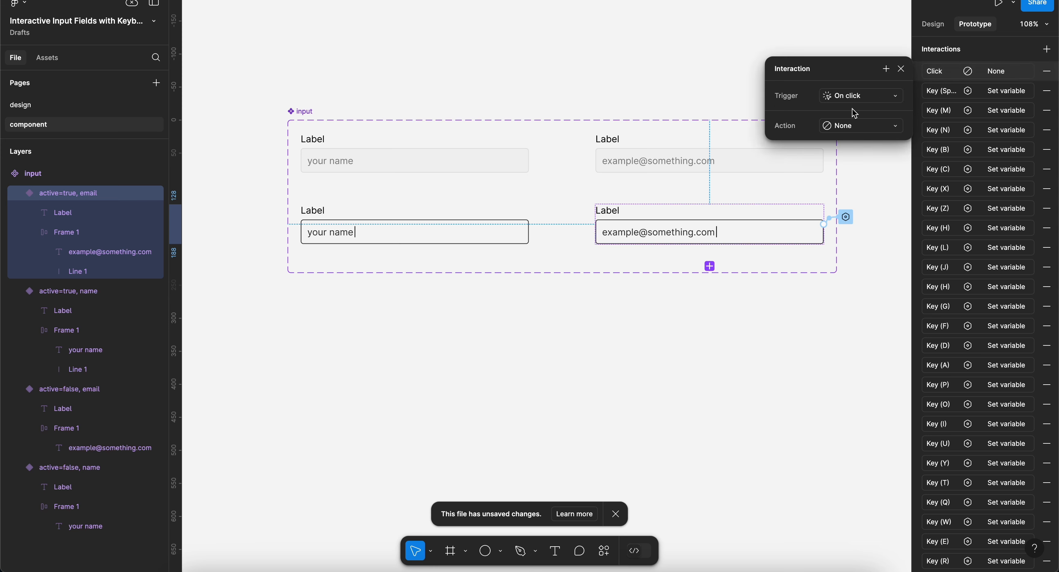
pyautogui.click(846, 96)
pyautogui.click(864, 153)
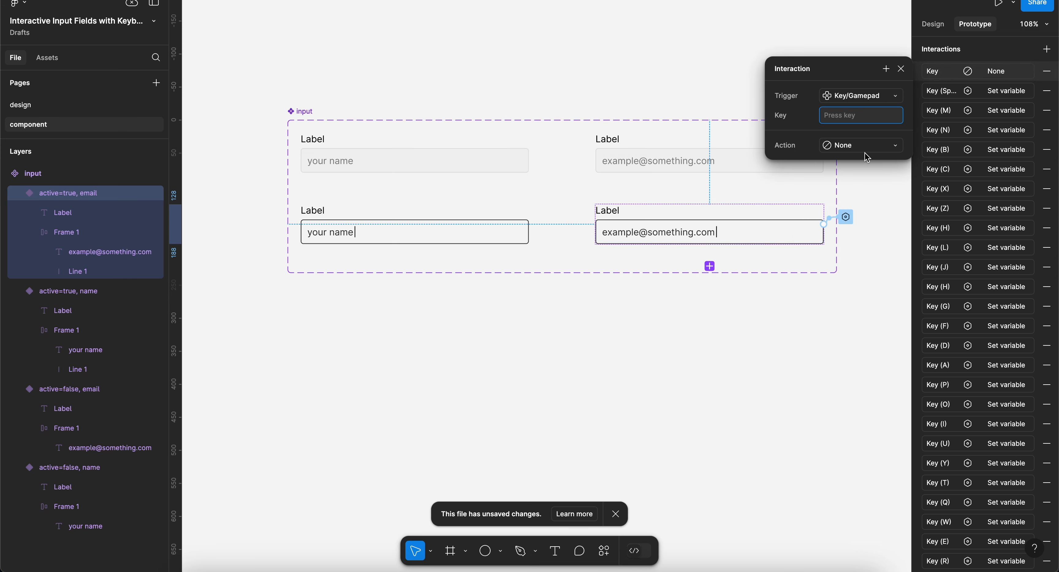
pyautogui.press('space')
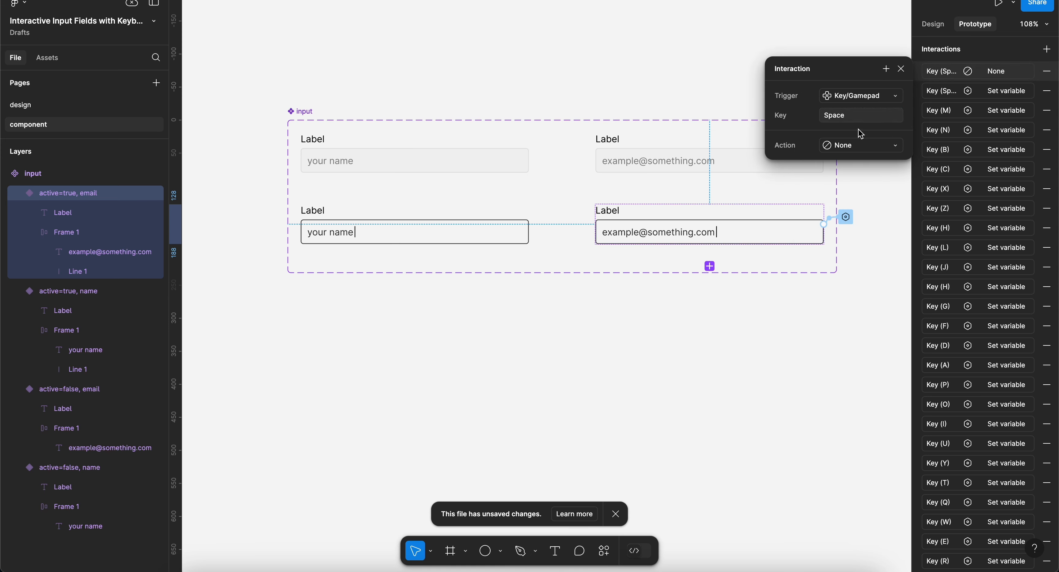
pyautogui.click(860, 119)
pyautogui.press('BackSpace')
# Make the email variant's Backspace interaction set the variable second-field to an empty string, "", and finish editing it.
pyautogui.click(846, 145)
pyautogui.click(861, 311)
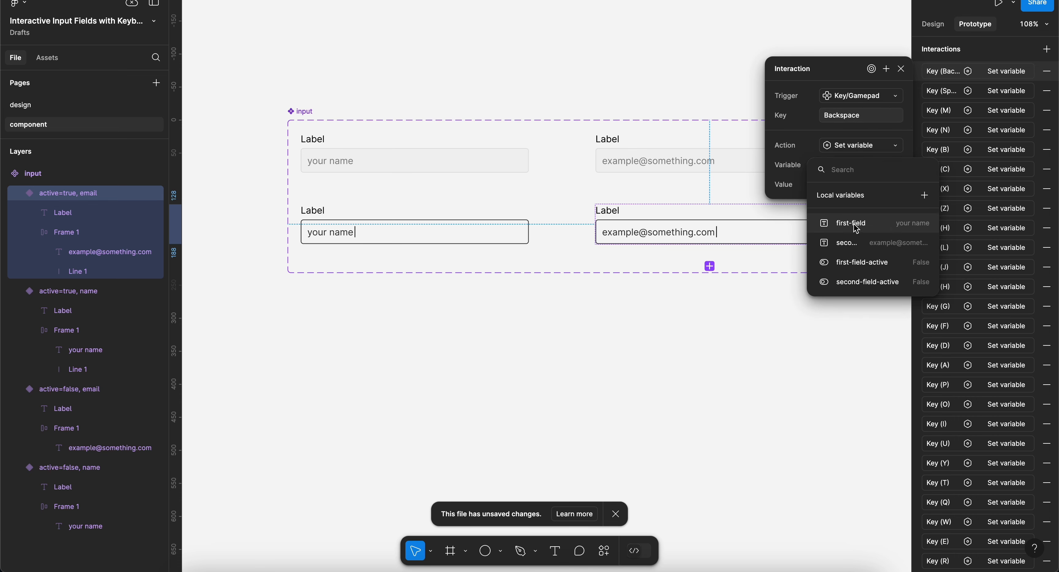
pyautogui.click(851, 243)
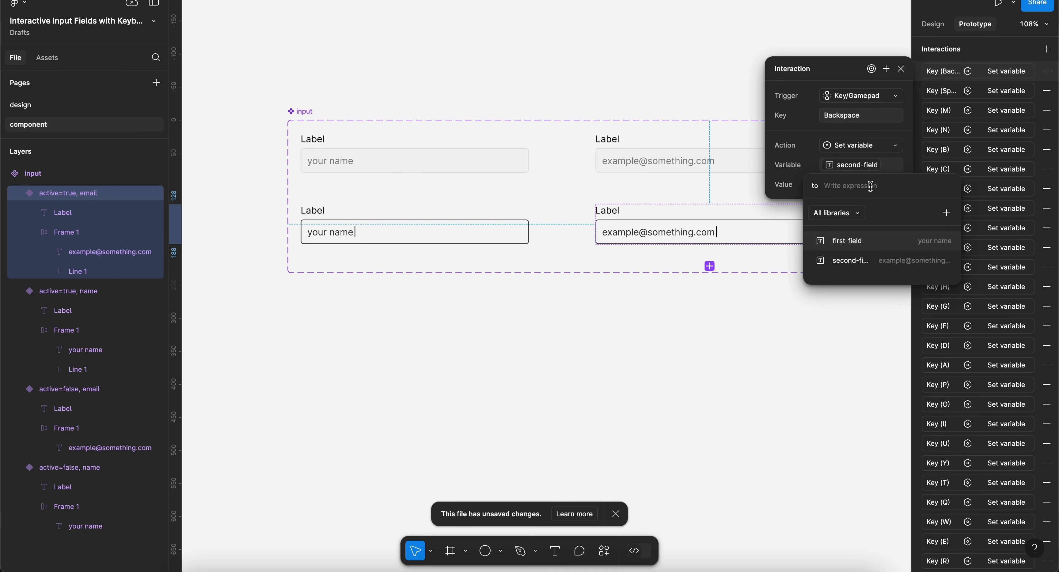
pyautogui.write('"')
pyautogui.press('Return')
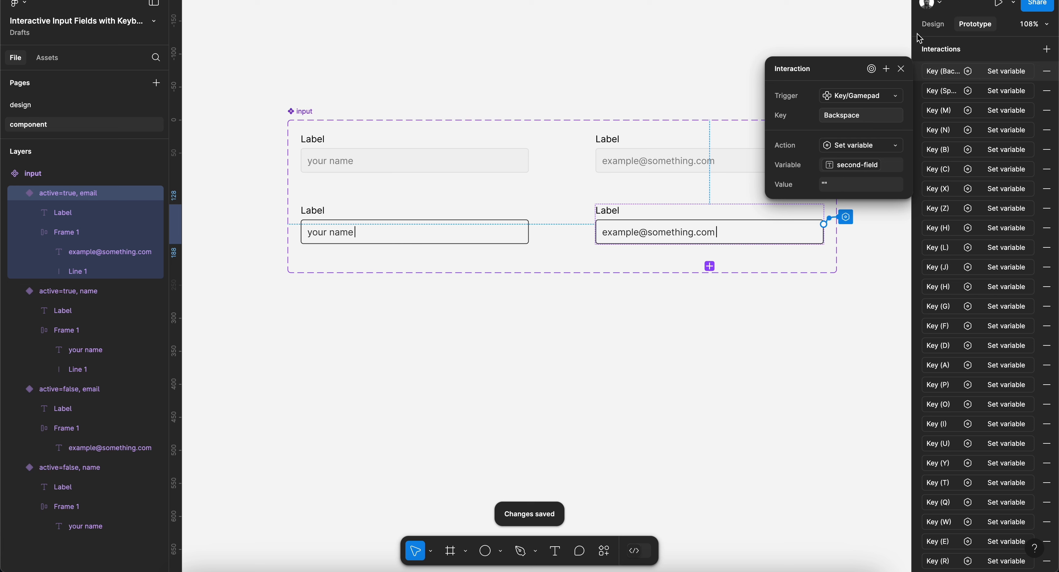
pyautogui.click(906, 70)
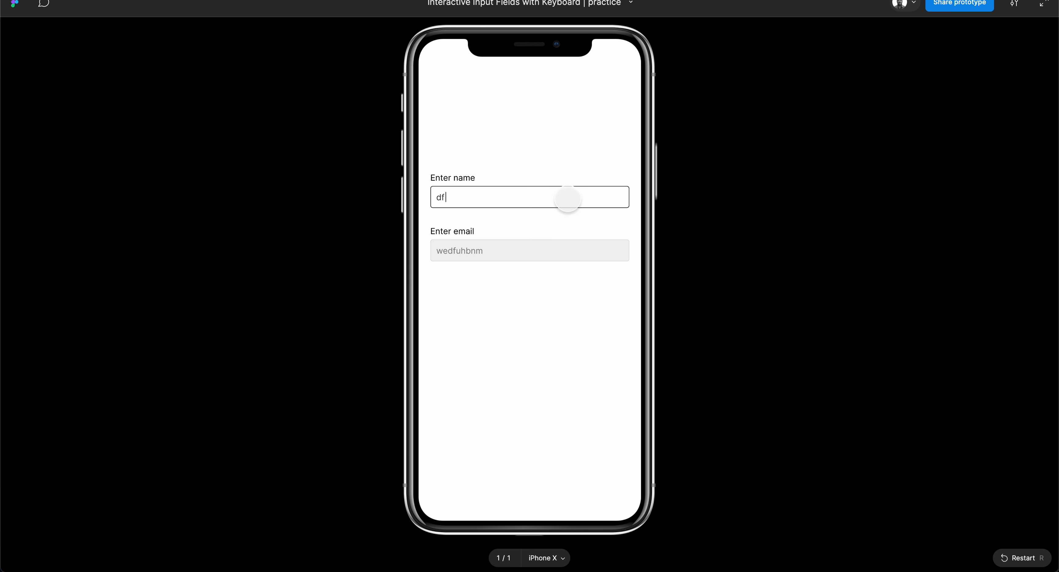
# Restart the prototype preview and test the name field by entering "df dfgcb", clearing it with Backspace, and leaving the field.
pyautogui.click(711, 203)
pyautogui.press('r')
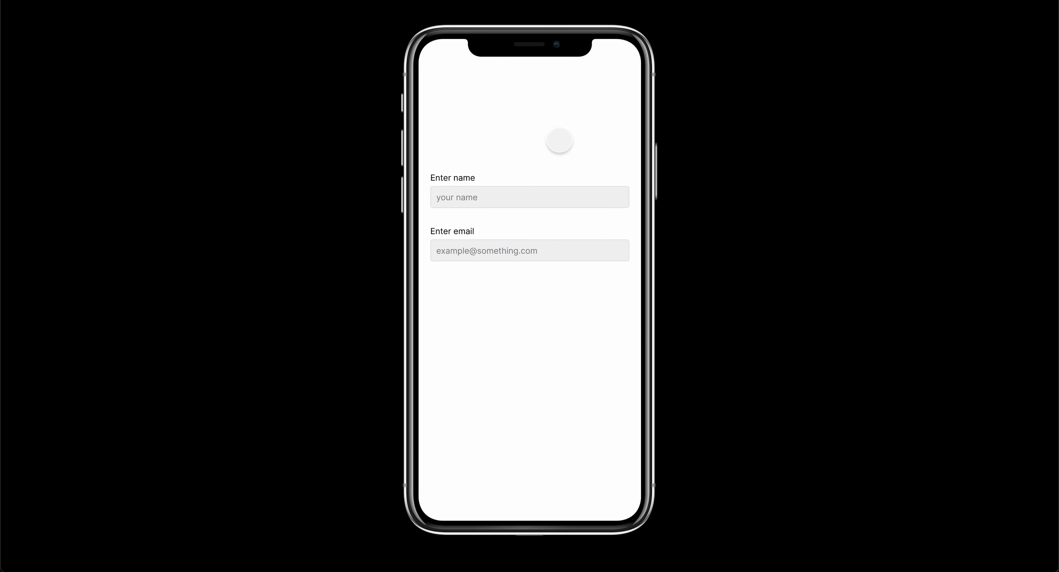
pyautogui.click(479, 201)
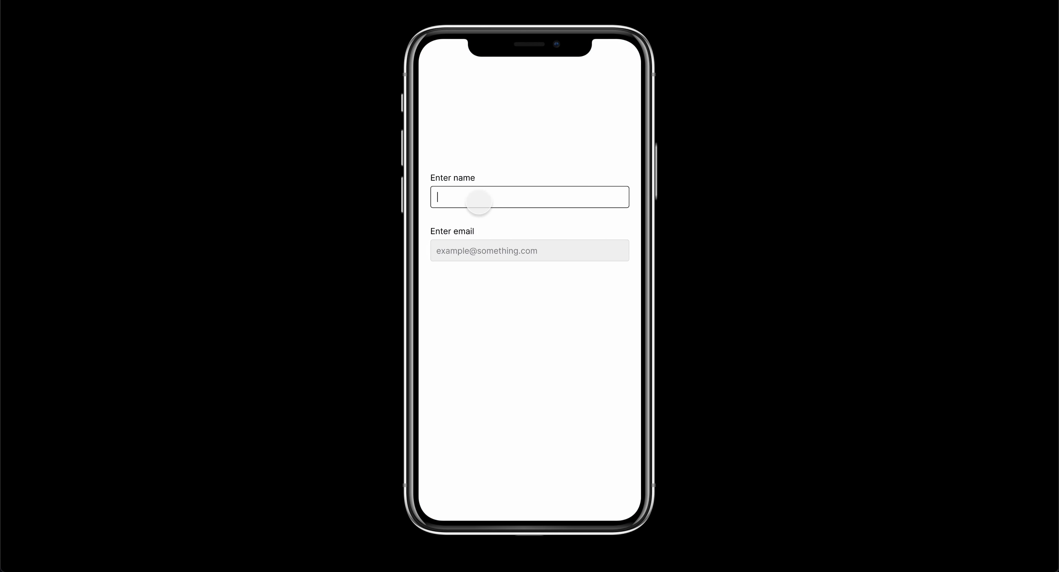
pyautogui.write('df dfg')
pyautogui.write('cb')
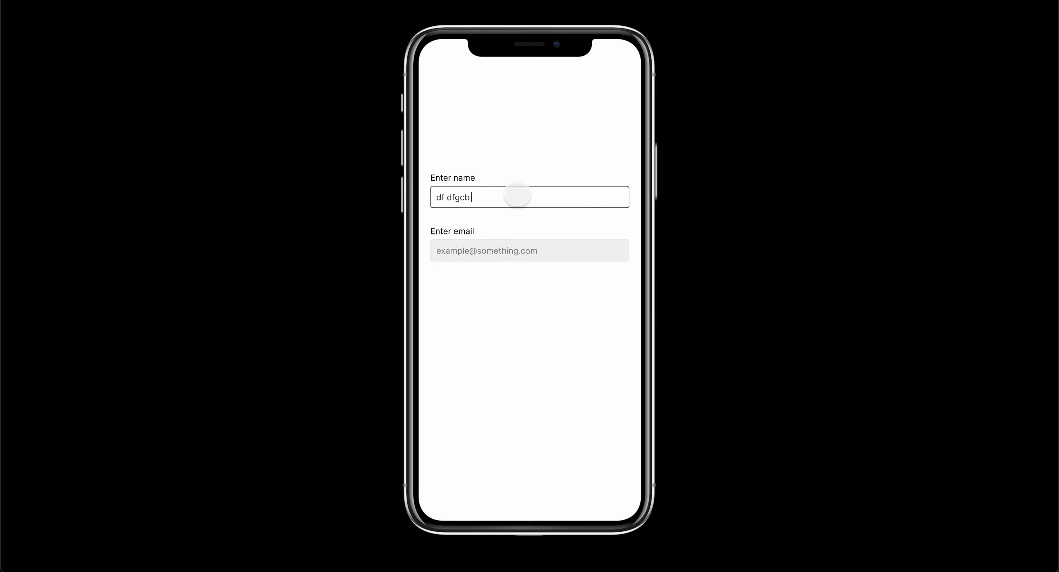
pyautogui.press('super+BackSpace')
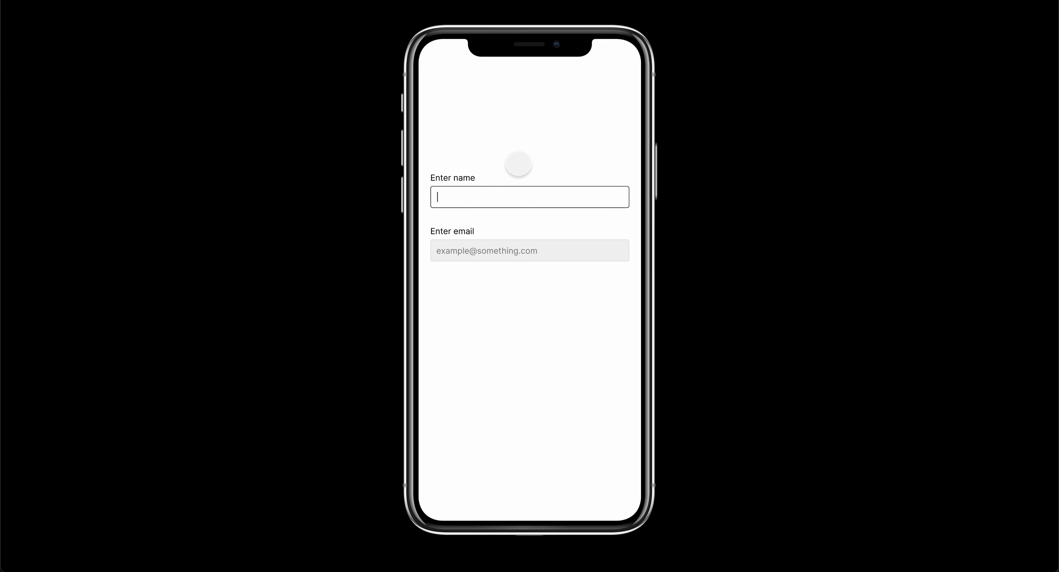
pyautogui.click(517, 160)
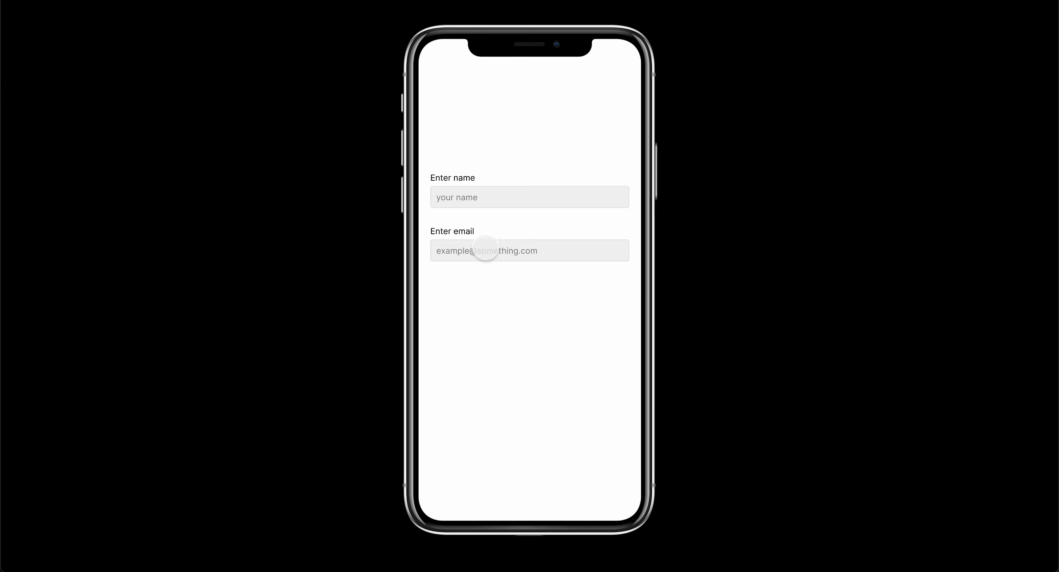
# Test the preview's email field by entering "wertc dfgh", clearing it with Backspace, and leaving the field.
pyautogui.click(485, 249)
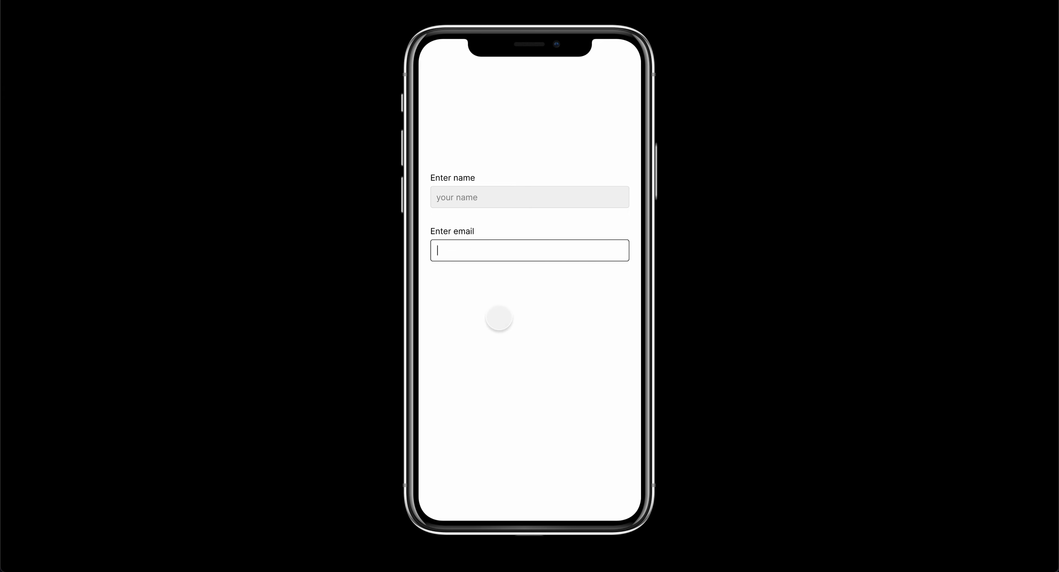
pyautogui.write('wertc dfgh')
pyautogui.press('super+BackSpace')
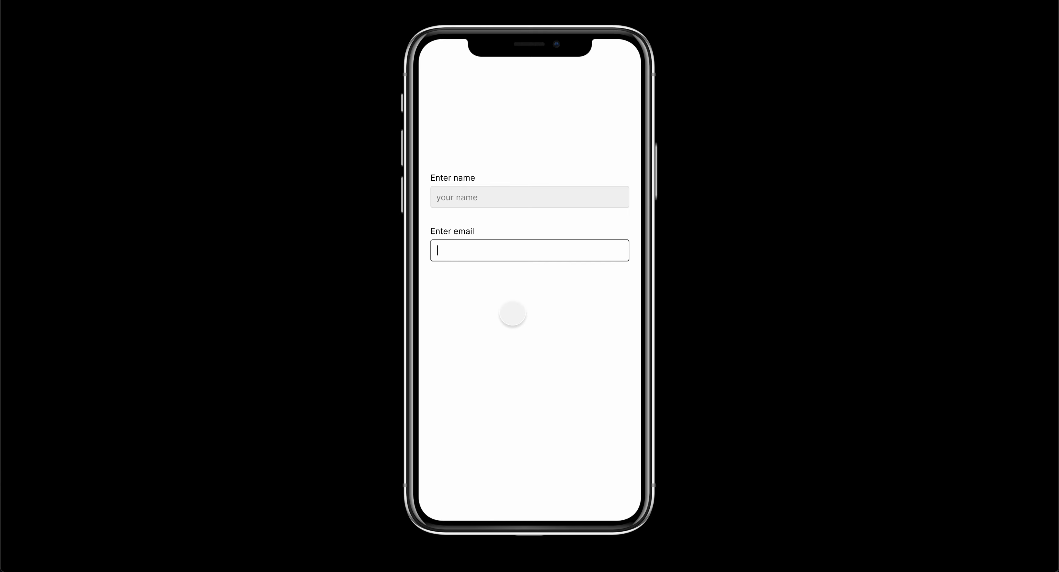
pyautogui.click(511, 313)
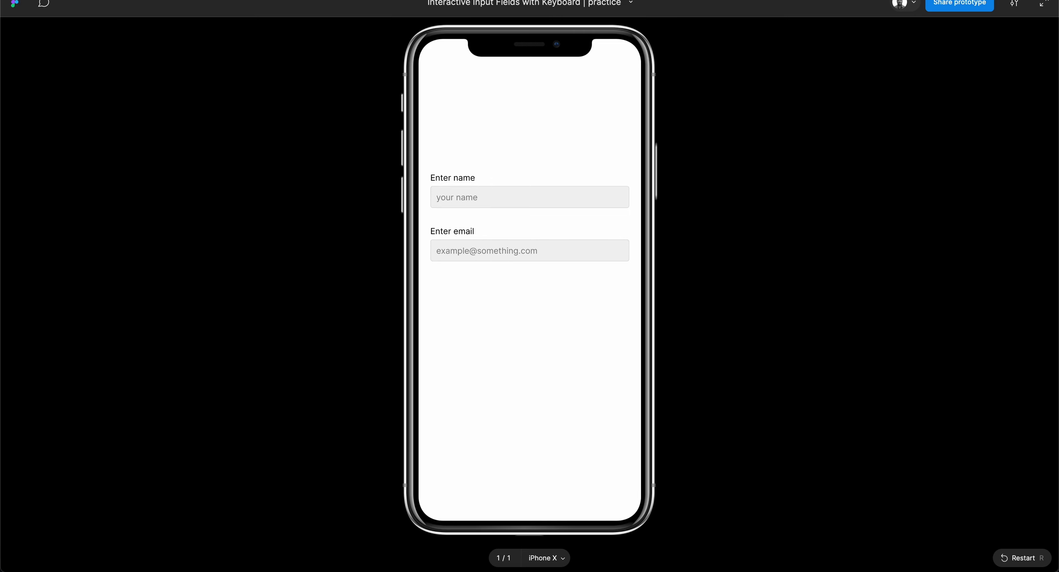
# Return to the component editor and add an interaction to the active=true, name variant with a Key/Gamepad trigger set to 1.
pyautogui.click(454, 1)
pyautogui.click(489, 95)
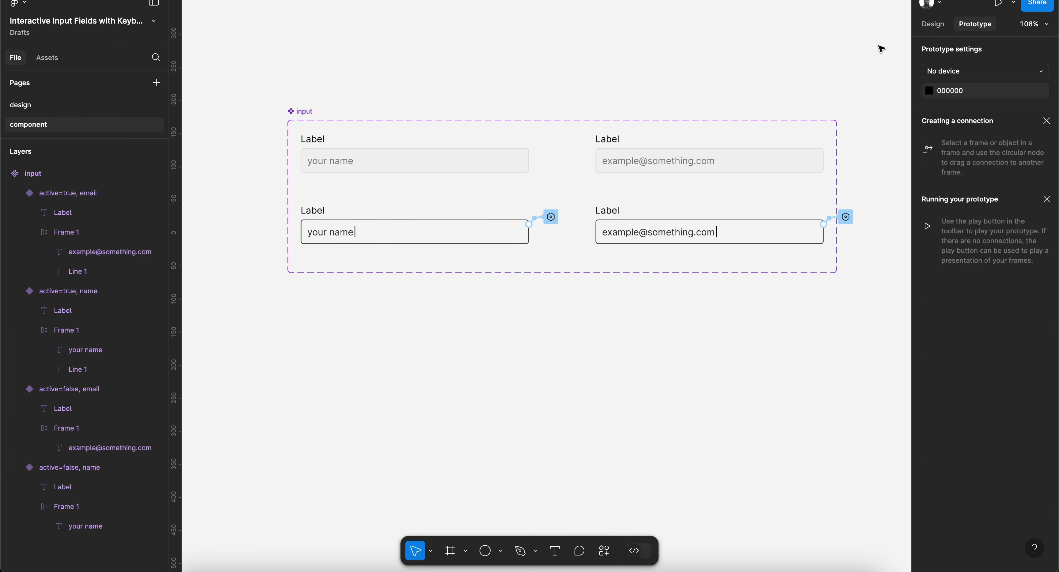
pyautogui.click(931, 25)
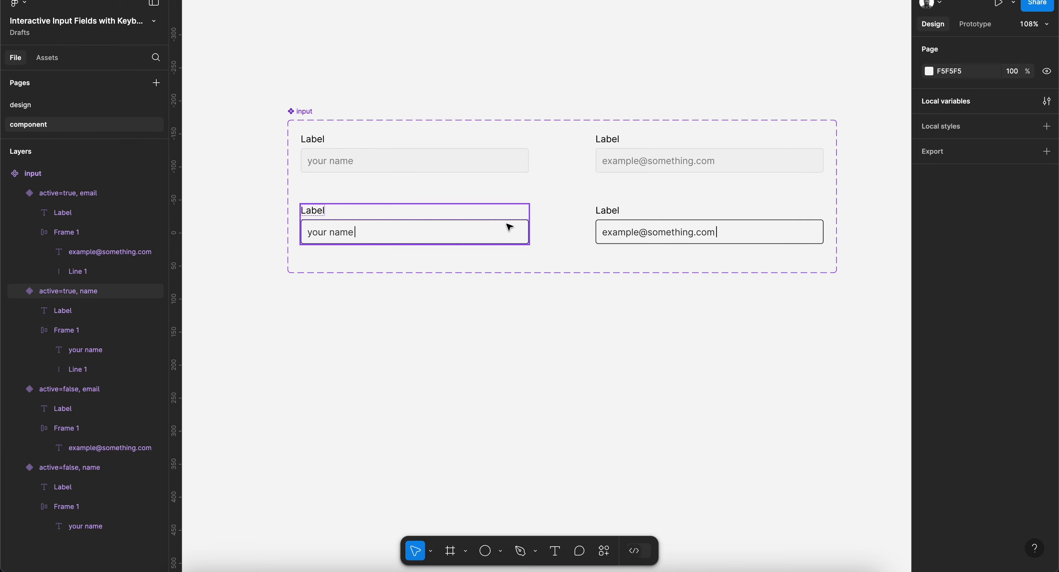
pyautogui.click(493, 233)
pyautogui.click(974, 25)
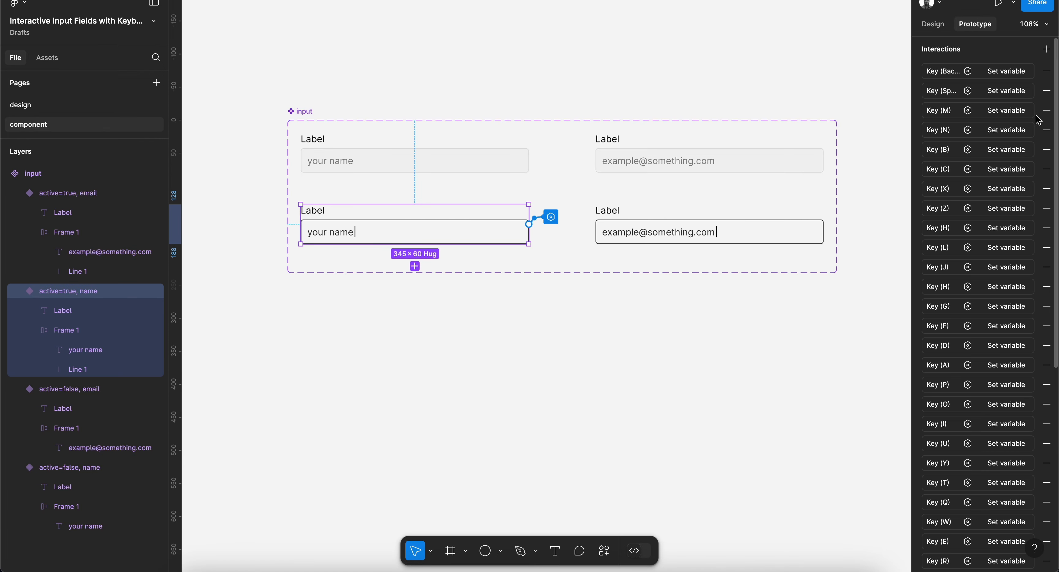
pyautogui.click(1047, 49)
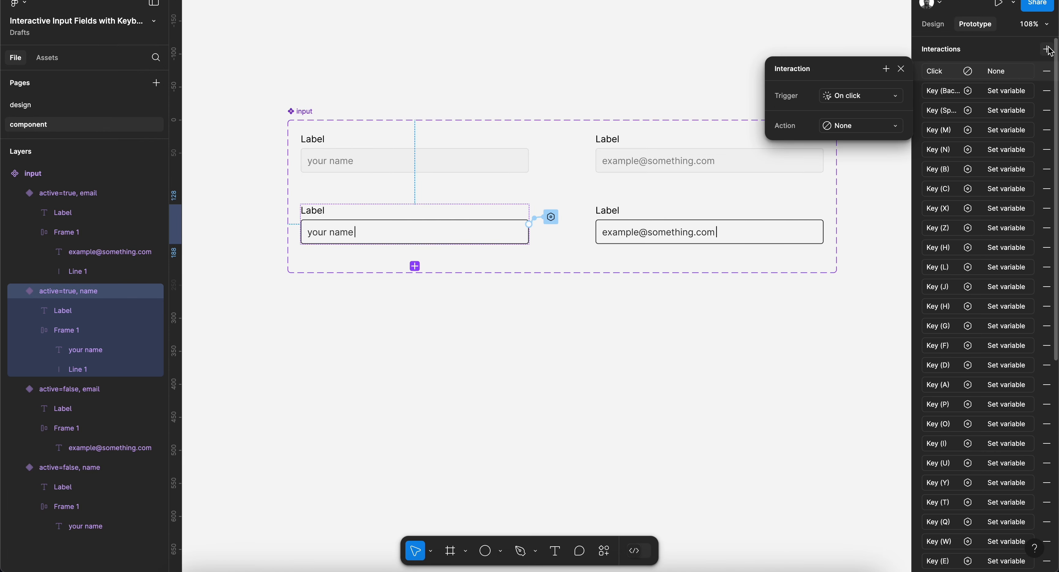
pyautogui.click(883, 99)
pyautogui.click(863, 159)
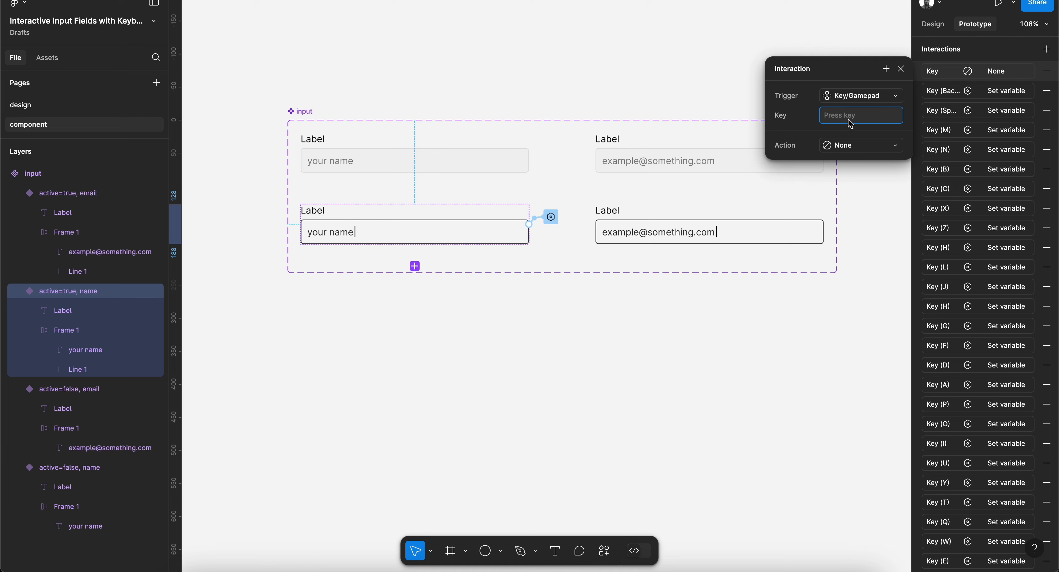
pyautogui.press('1')
# Make the name variant's 1-key interaction set the variable first-field to first-field + "1", and finish editing it.
pyautogui.click(850, 146)
pyautogui.click(858, 309)
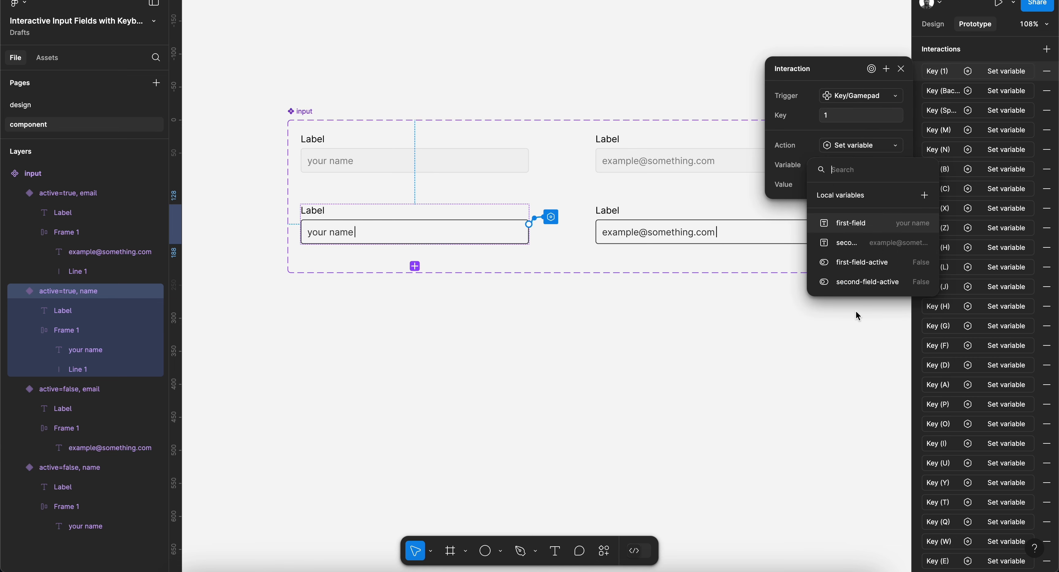
pyautogui.click(860, 230)
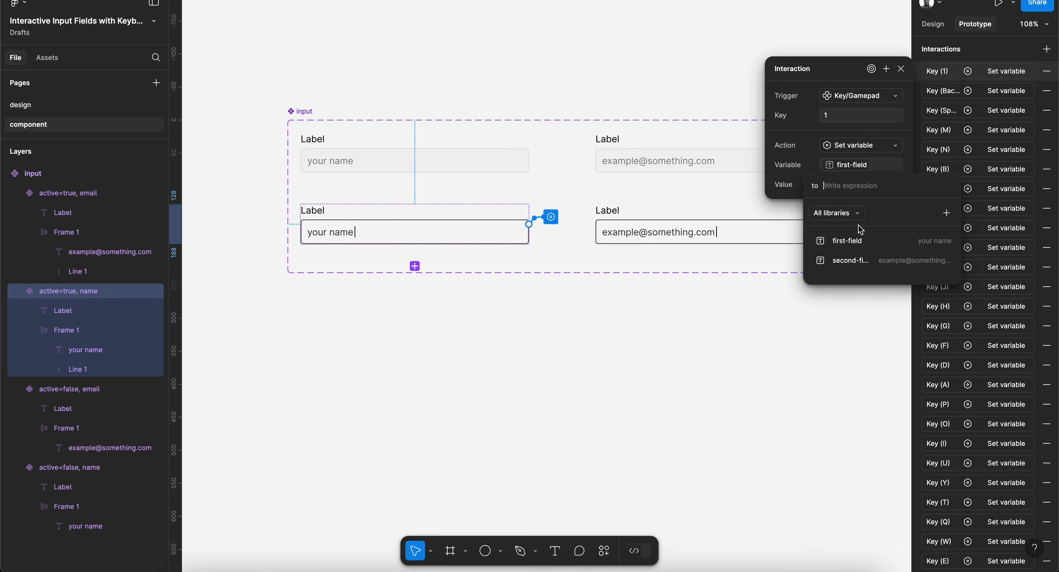
pyautogui.click(856, 242)
pyautogui.write('+ "')
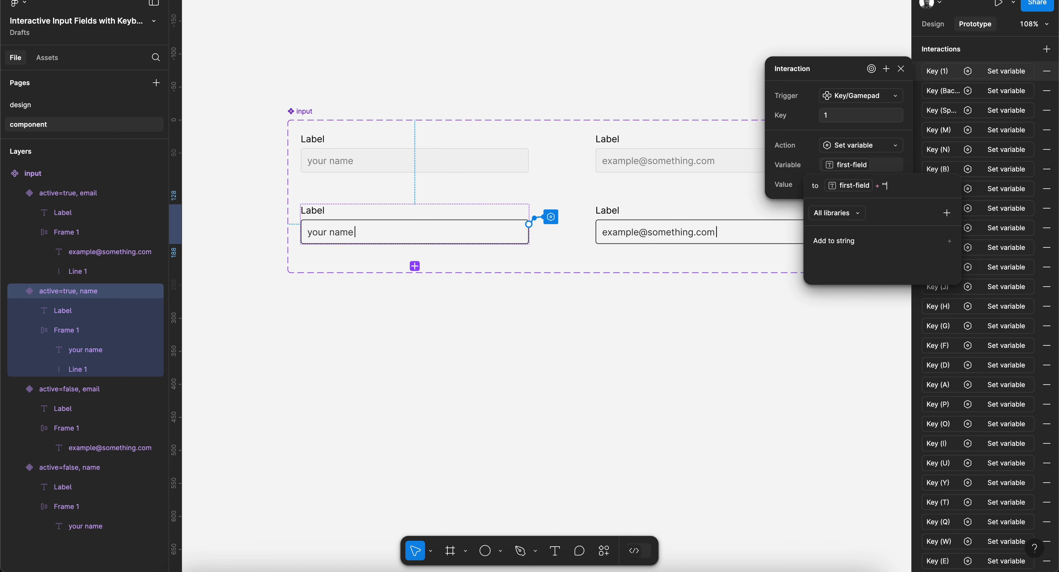
pyautogui.write('1')
pyautogui.press('Return')
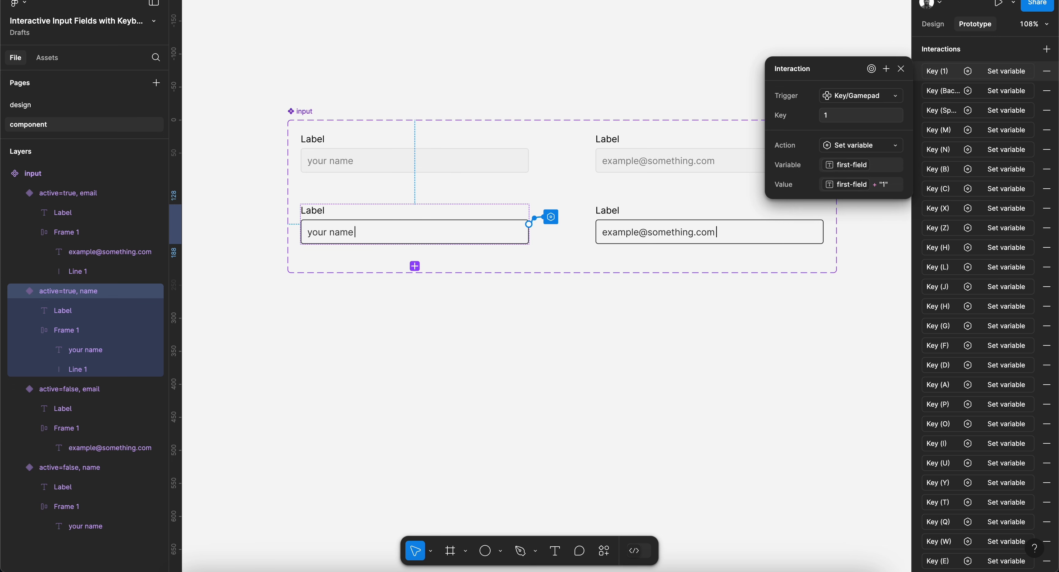
pyautogui.click(903, 73)
# Add an interaction to the active=true, email variant with a Key/Gamepad trigger set to 1.
pyautogui.click(751, 233)
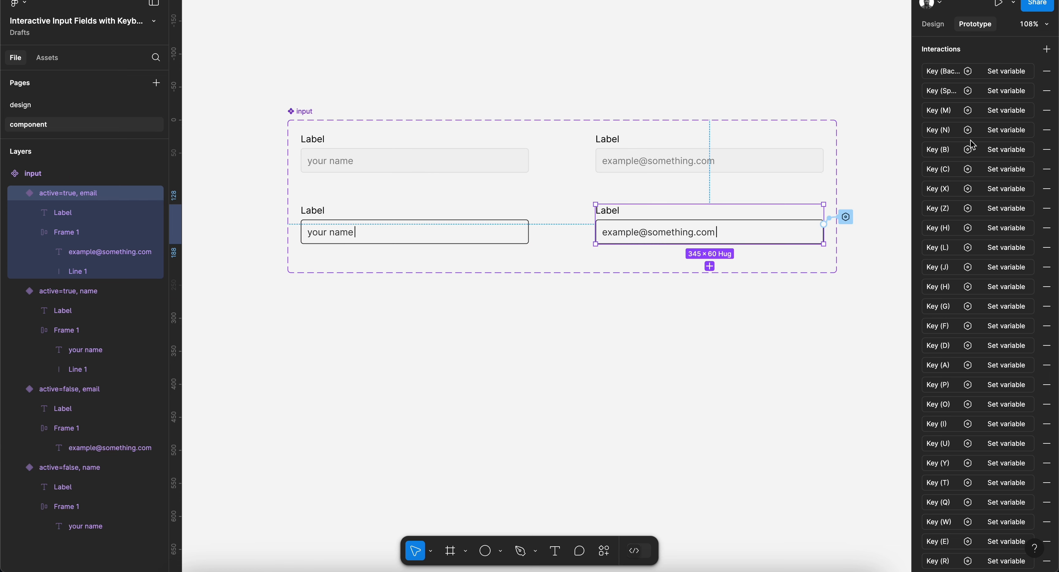
pyautogui.click(1046, 51)
pyautogui.click(875, 99)
pyautogui.click(859, 170)
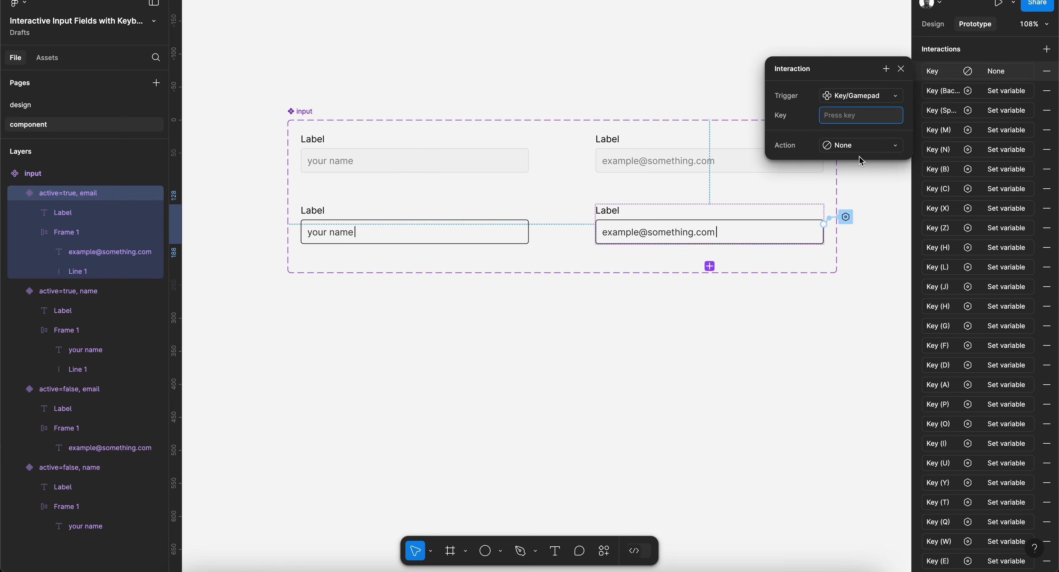
pyautogui.press('1')
# Make the email variant's 1-key interaction set the variable second-field to second-field + "1".
pyautogui.click(862, 145)
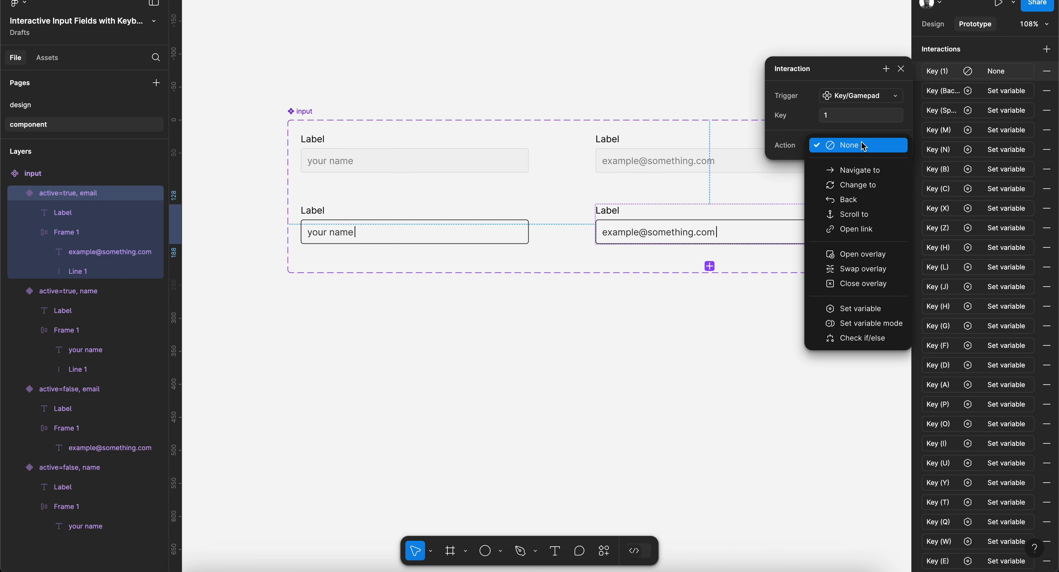
pyautogui.click(863, 309)
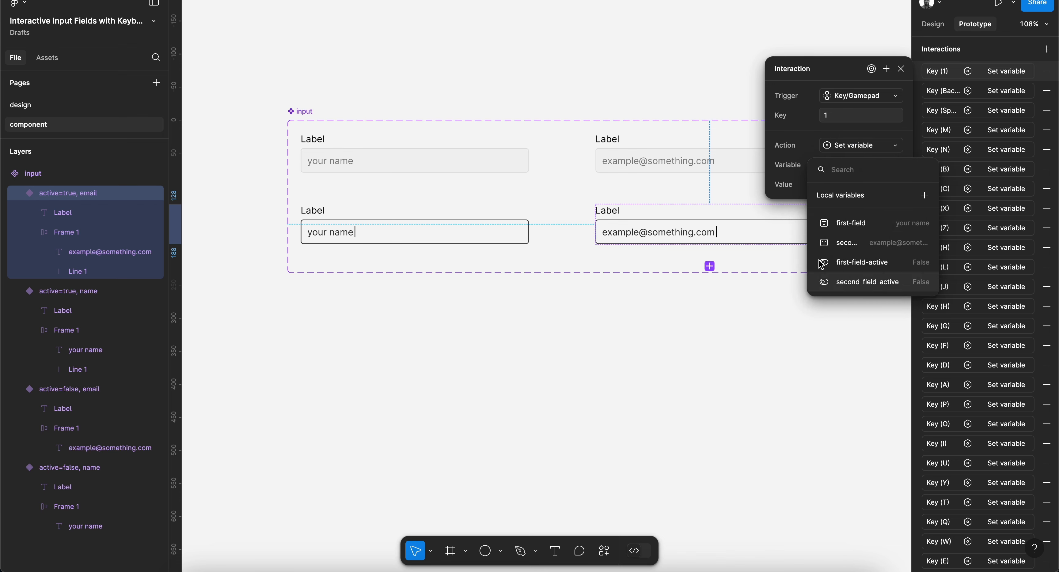
pyautogui.click(855, 246)
pyautogui.click(849, 255)
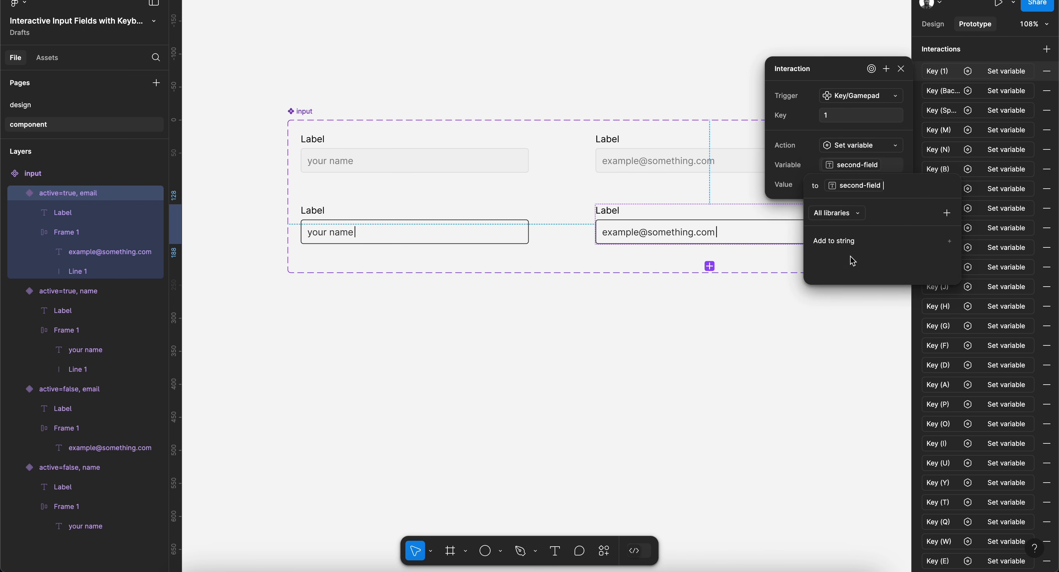
pyautogui.click(850, 240)
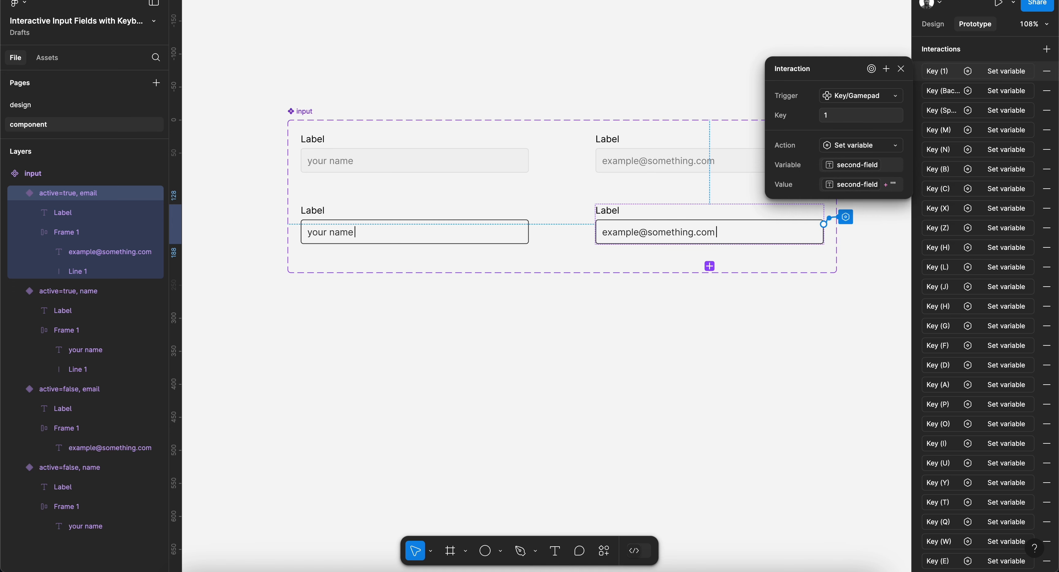
pyautogui.click(892, 184)
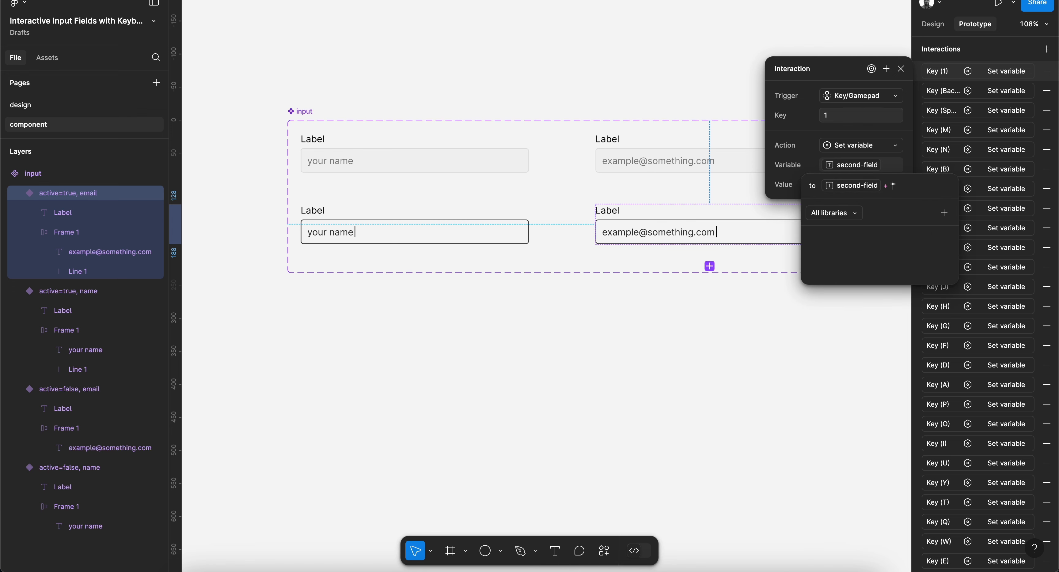
pyautogui.press('Return')
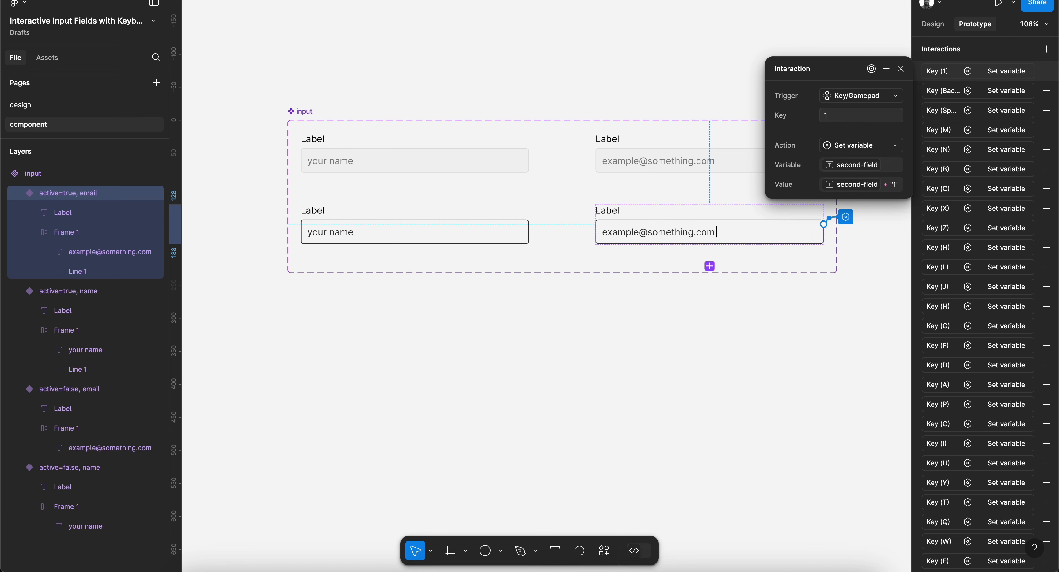
# Test the name field in the prototype preview by entering "1fxf dff" and clearing it with Backspace.
pyautogui.click(580, 1)
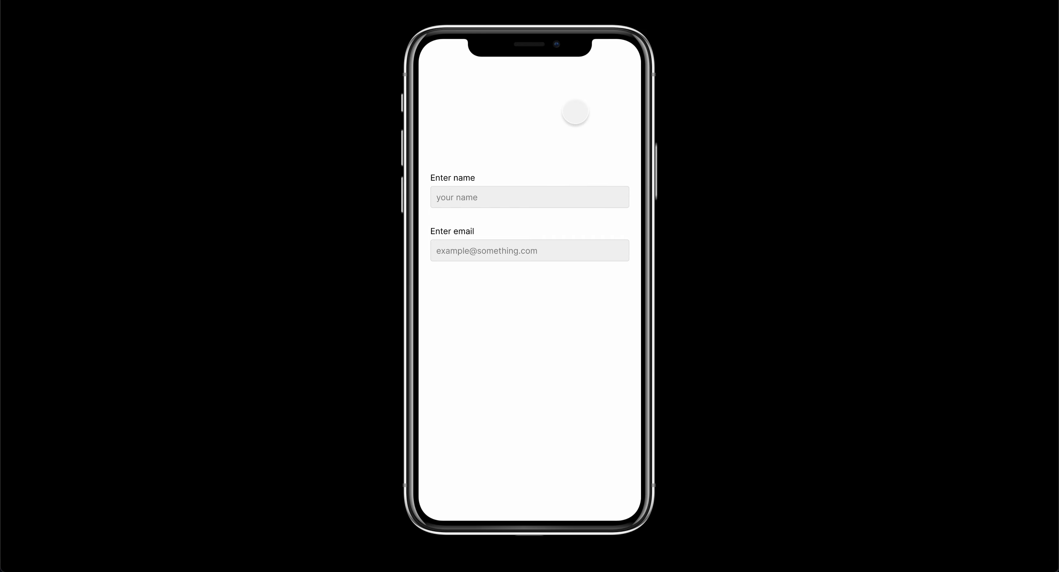
pyautogui.click(474, 193)
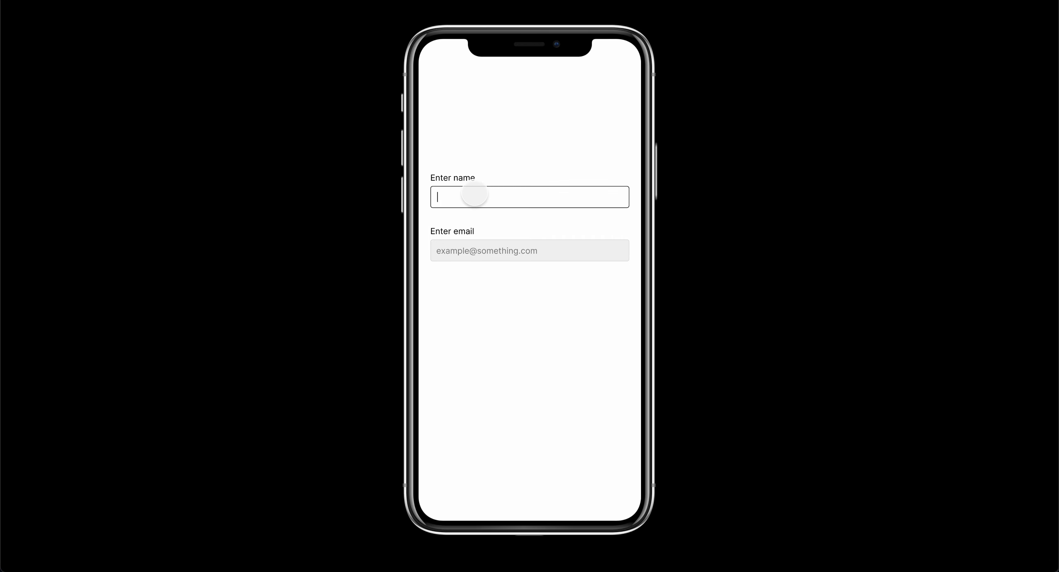
pyautogui.write('1fxf dff')
pyautogui.press('super+BackSpace')
# Return to the component editor, switch to the design properties, and deselect the email variant.
pyautogui.click(386, 2)
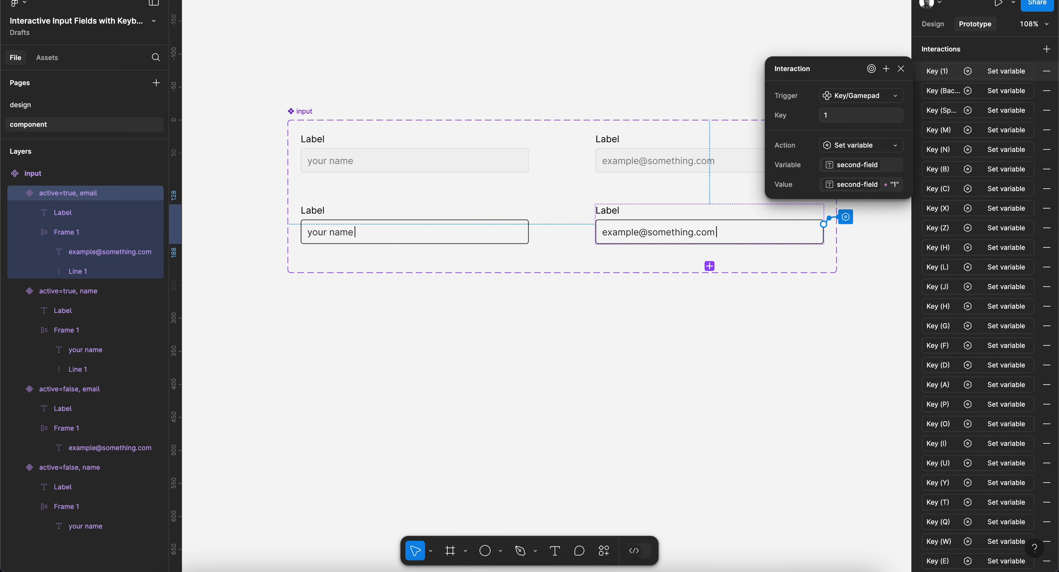
pyautogui.click(932, 24)
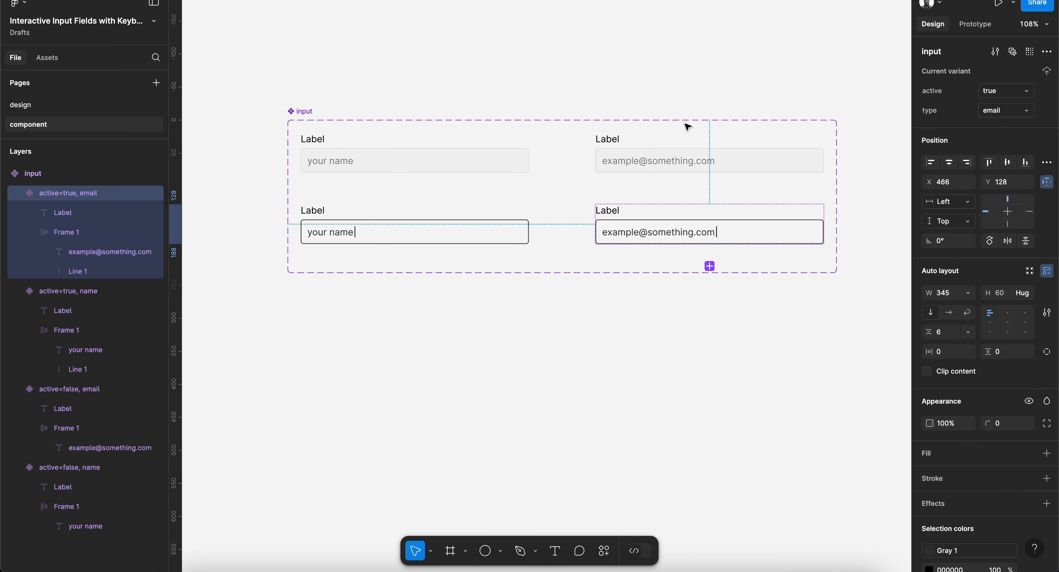
pyautogui.click(589, 72)
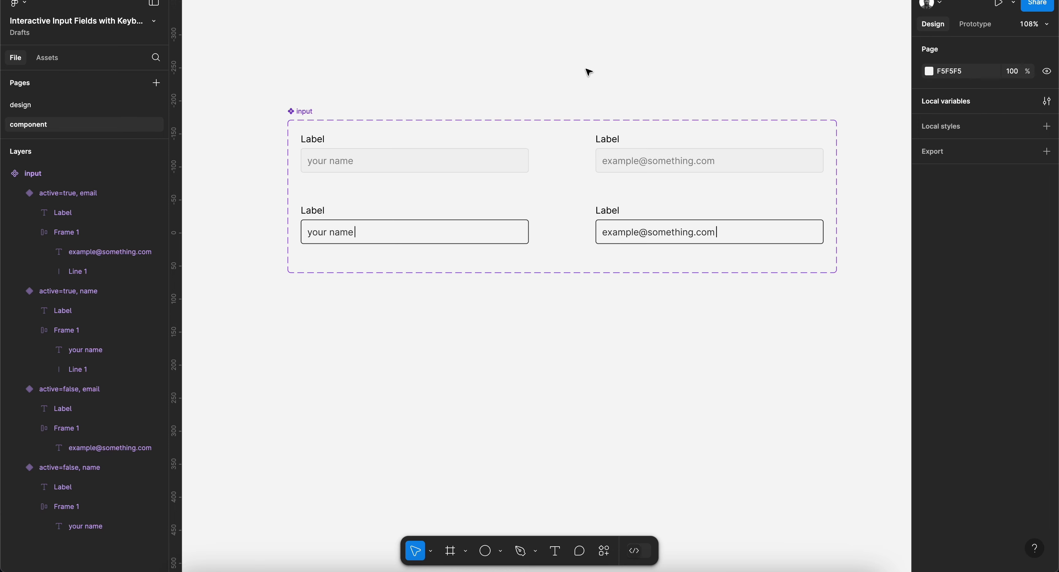